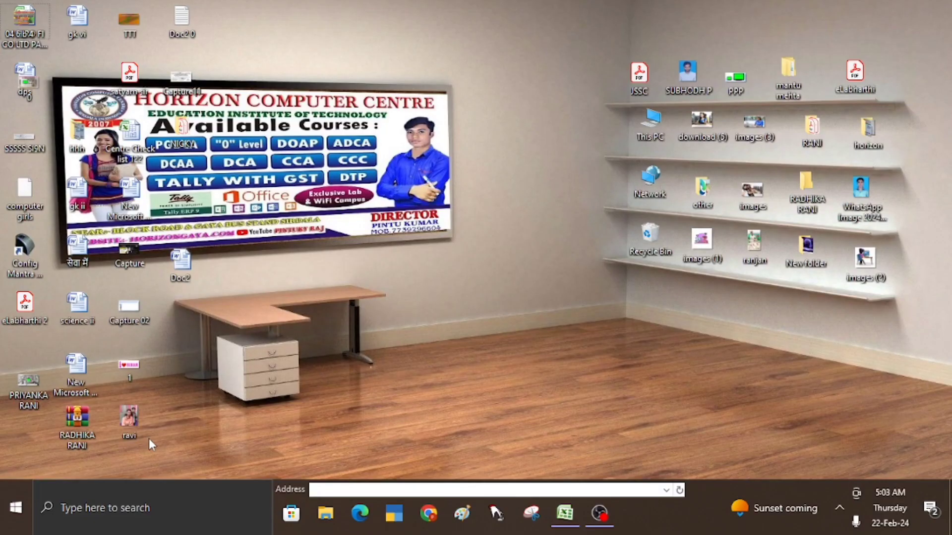
- Launch Excel by running EXCEL from the Windows Run dialog
{"action": "key", "text": "super+r"}
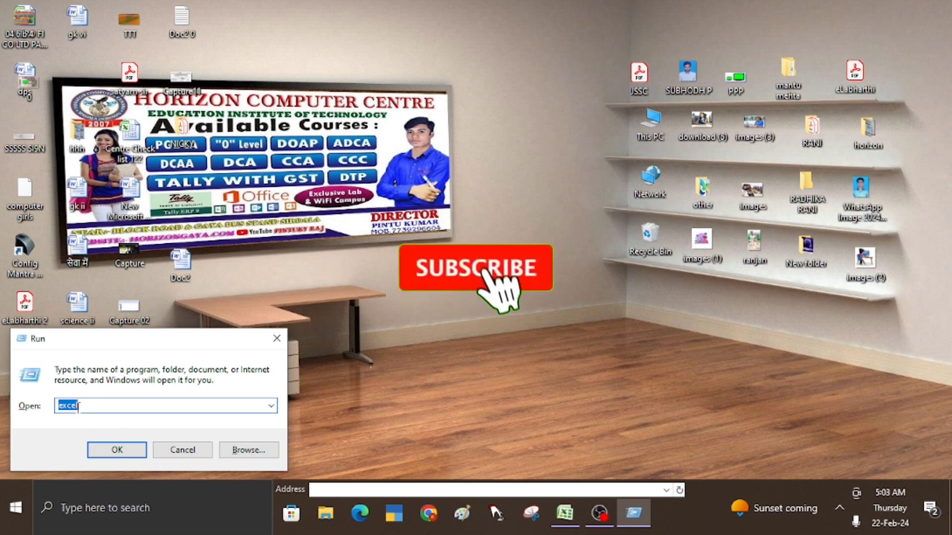
{"action": "type", "text": "EXCEL"}
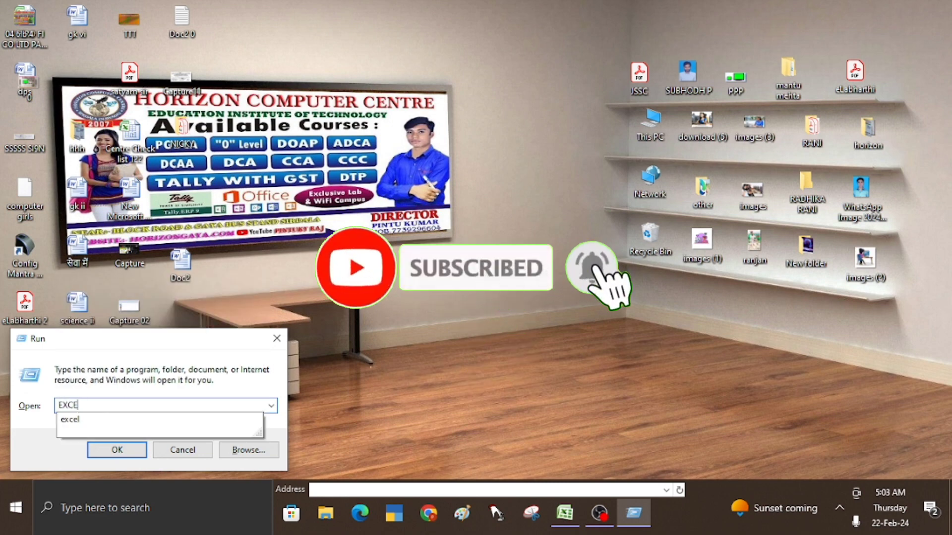
{"action": "left_click", "coordinate": [137, 450]}
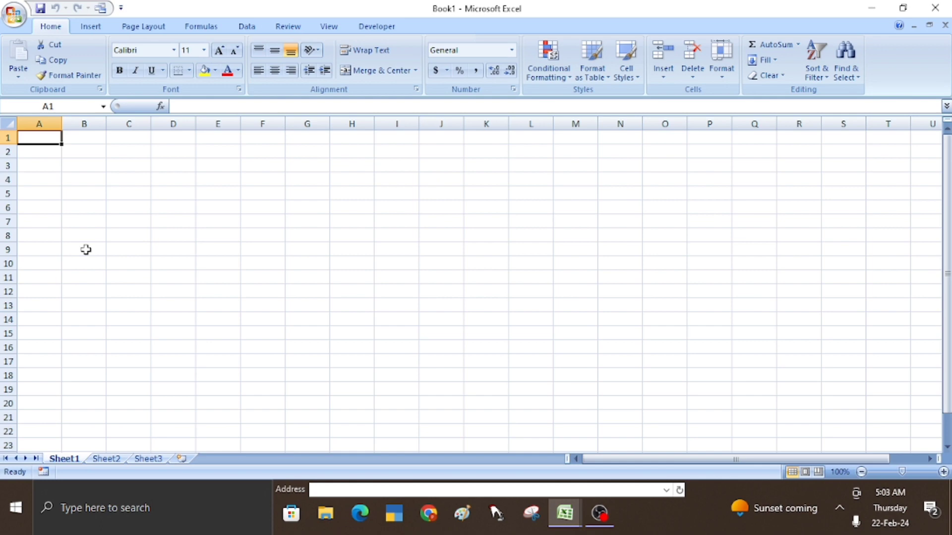
- Type the headings ROLL NO, ROLL CODE and NAME OF STUDENT'S into cells A7, B7 and C7
{"action": "left_click", "coordinate": [53, 249]}
{"action": "left_click", "coordinate": [51, 232]}
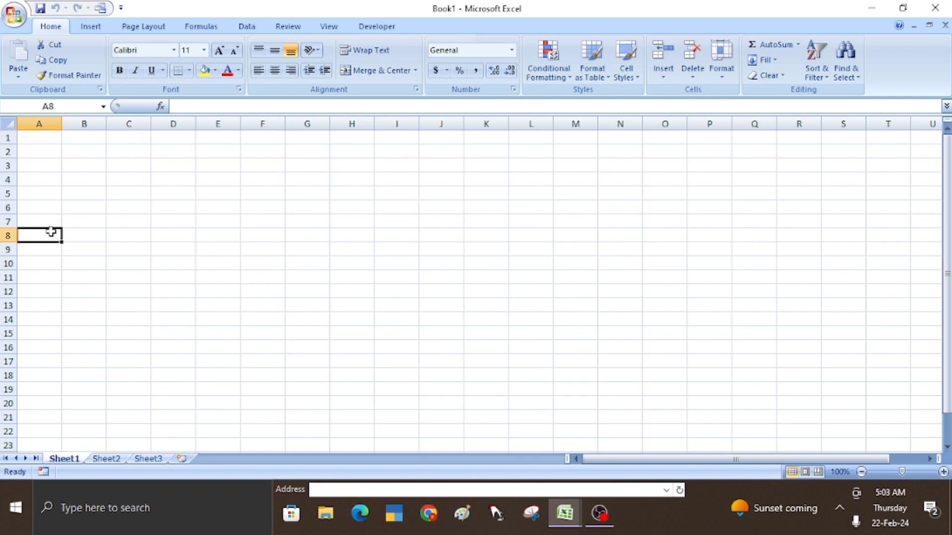
{"action": "left_click", "coordinate": [51, 221]}
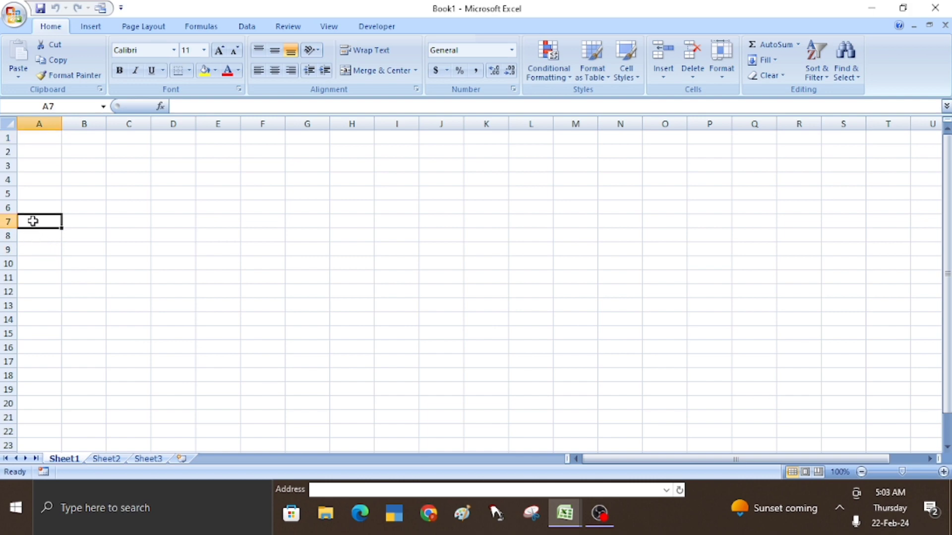
{"action": "type", "text": "ROLL "}
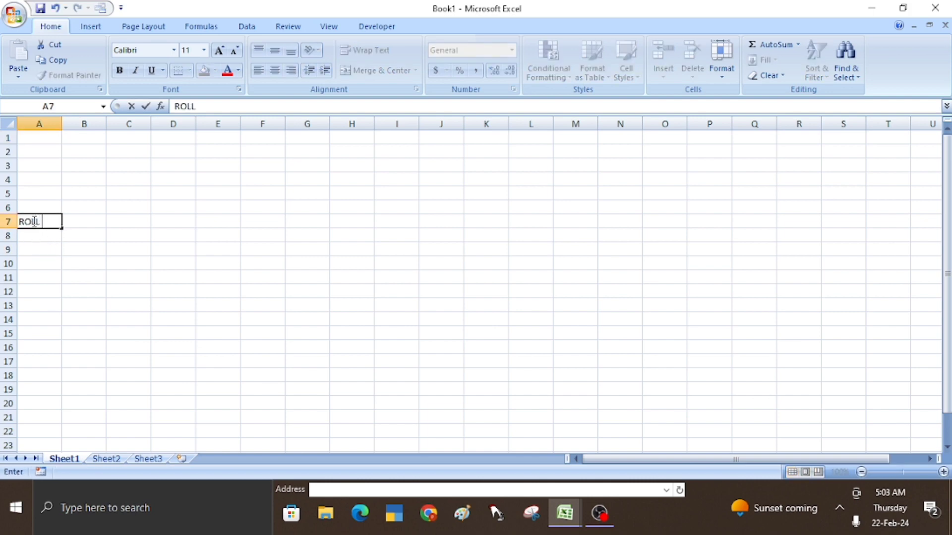
{"action": "type", "text": "NO"}
{"action": "key", "text": "Tab"}
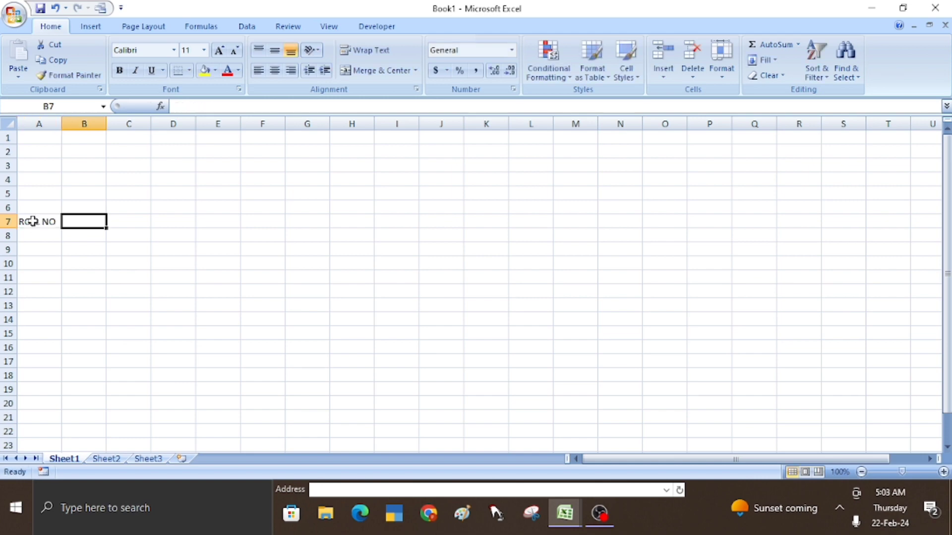
{"action": "type", "text": "ROLL C"}
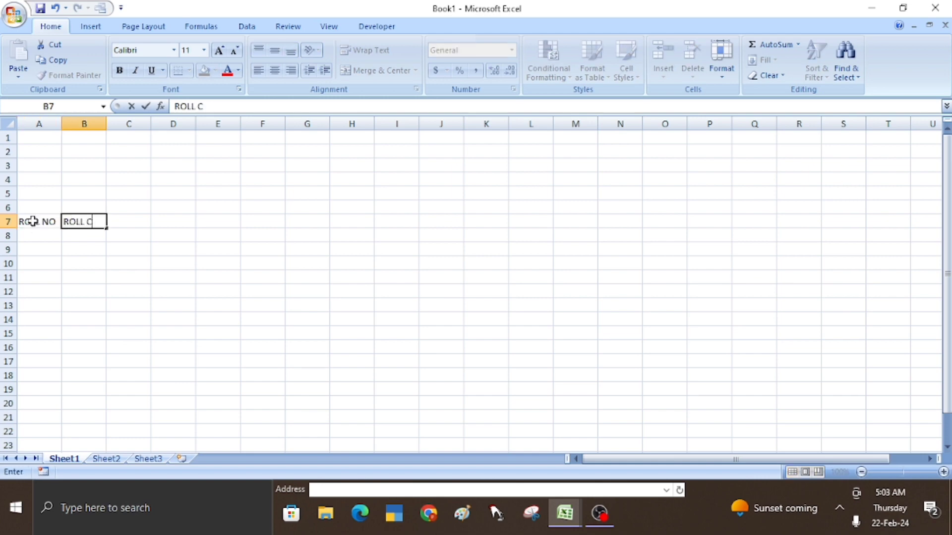
{"action": "type", "text": "ODE"}
{"action": "key", "text": "Tab"}
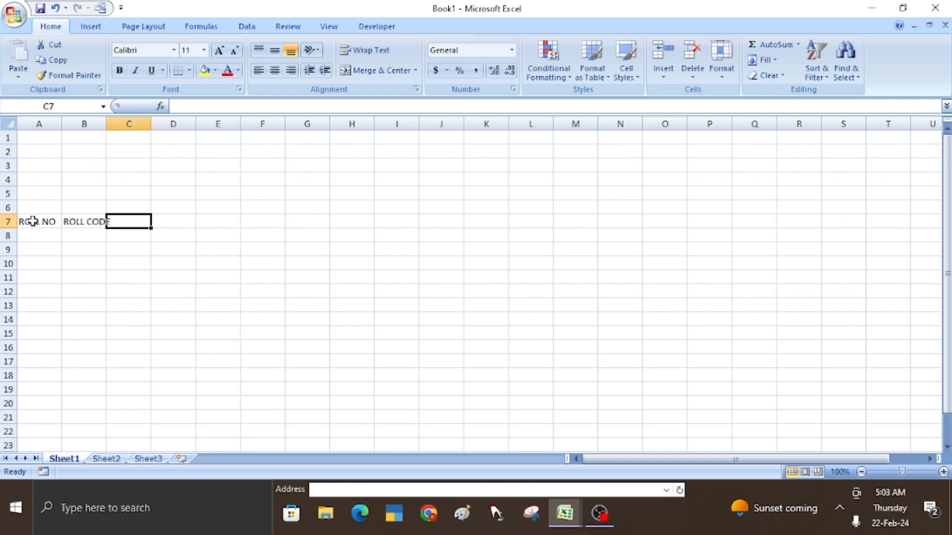
{"action": "type", "text": "NAME"}
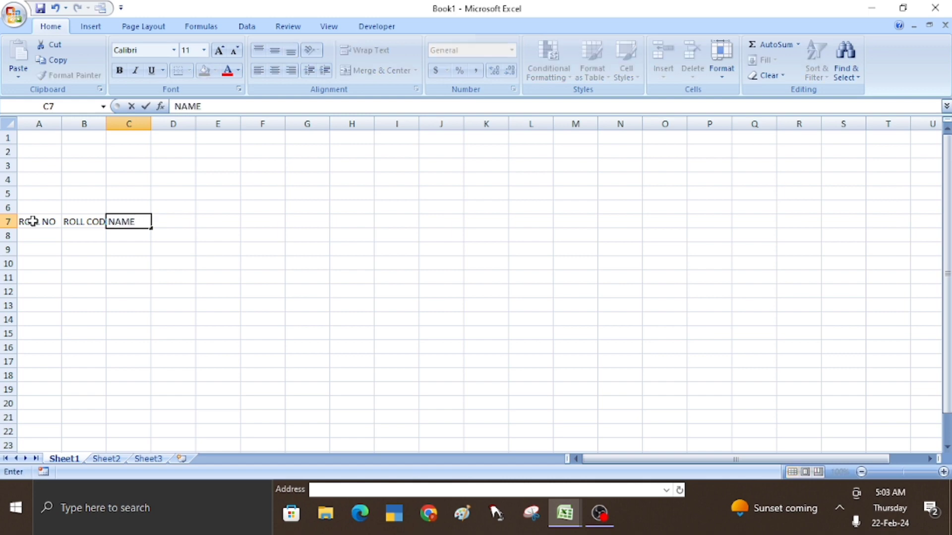
{"action": "type", "text": " OD"}
{"action": "type", "text": " STUDENT"}
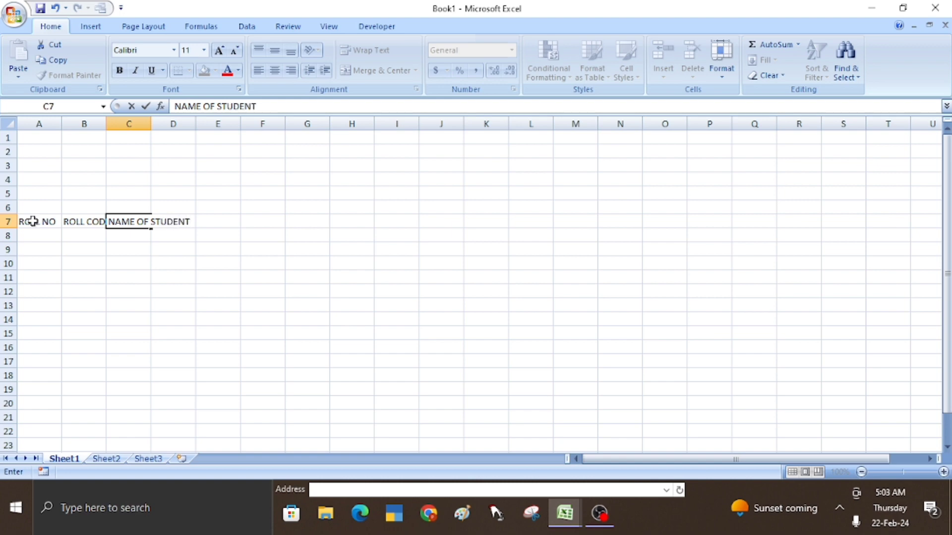
{"action": "type", "text": "'S"}
{"action": "left_click", "coordinate": [75, 245]}
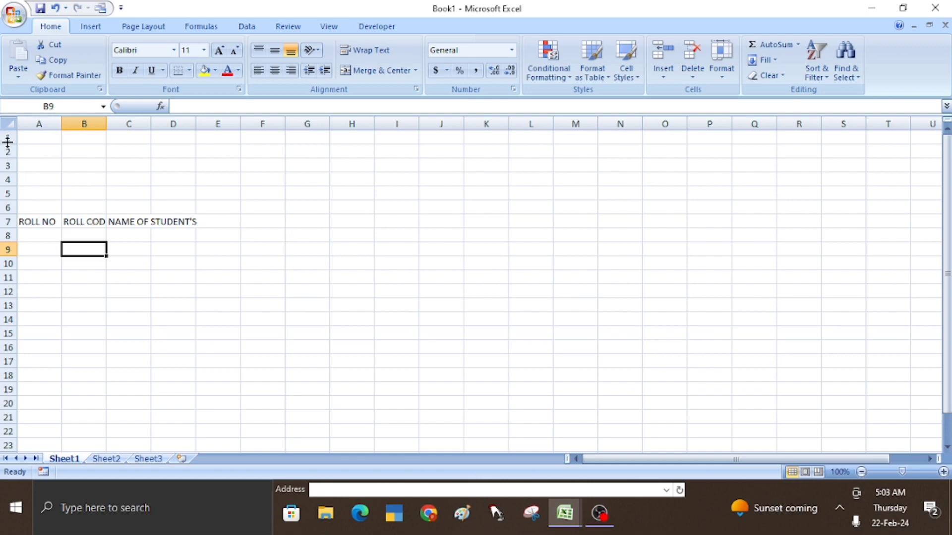
{"action": "left_click", "coordinate": [8, 125]}
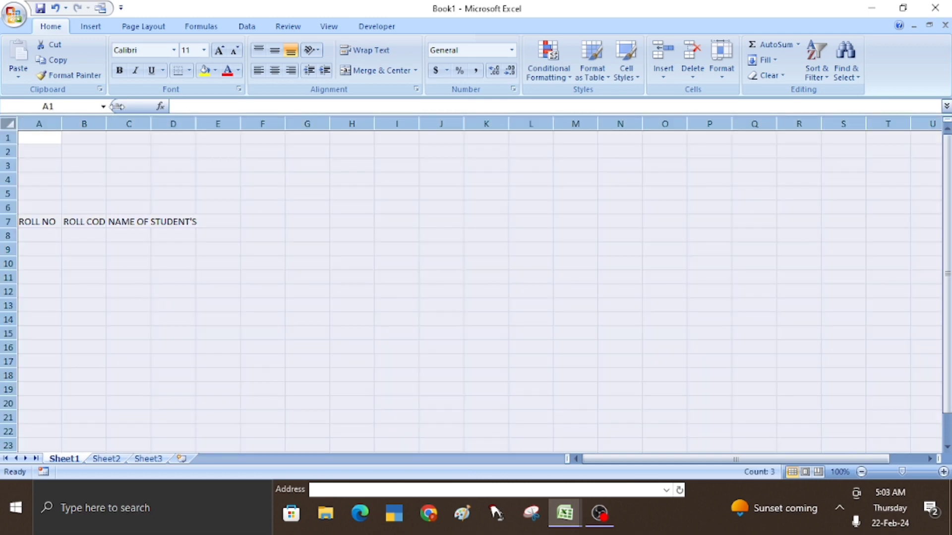
- Format the whole sheet in bold Cambria, growing the font size to 18
{"action": "left_click", "coordinate": [128, 51]}
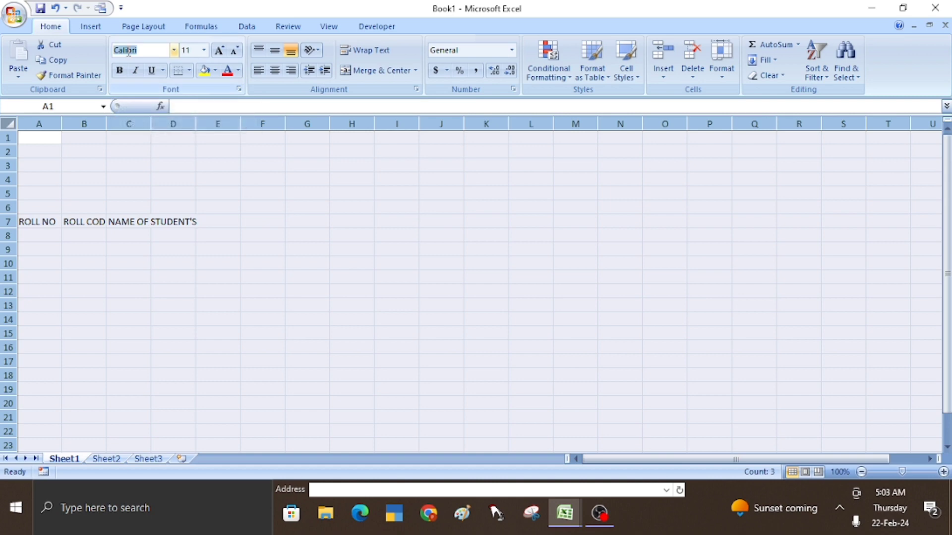
{"action": "type", "text": "Cam"}
{"action": "key", "text": "Return"}
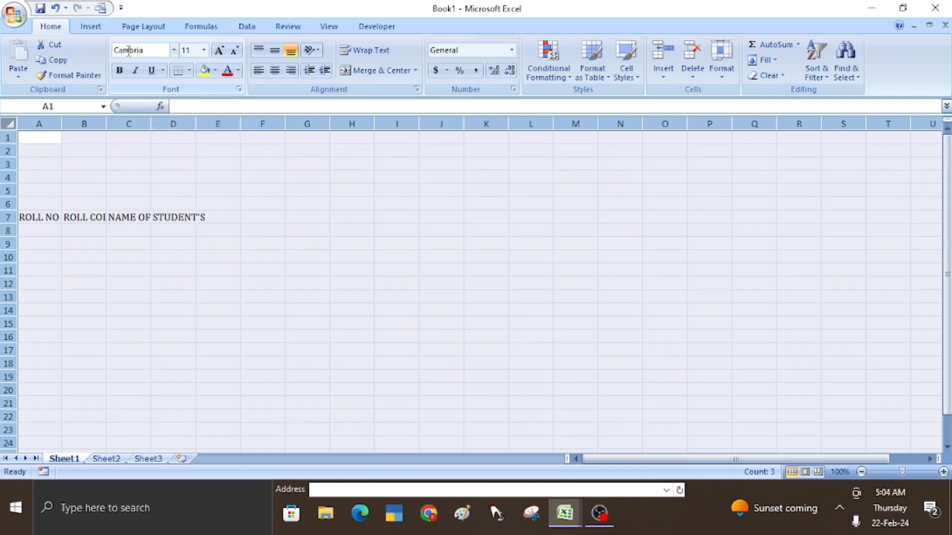
{"action": "left_click", "coordinate": [219, 51]}
{"action": "left_click", "coordinate": [219, 50]}
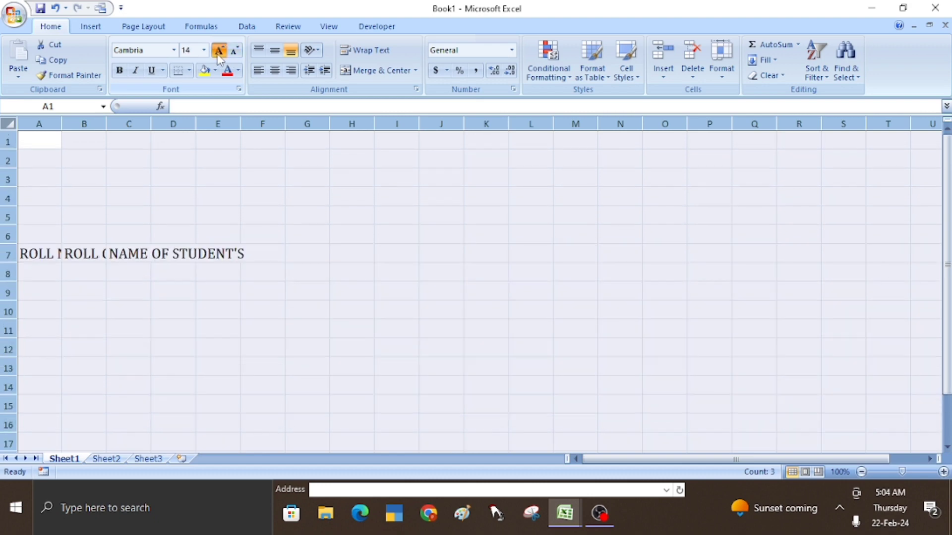
{"action": "left_click", "coordinate": [219, 50]}
{"action": "left_click", "coordinate": [218, 50]}
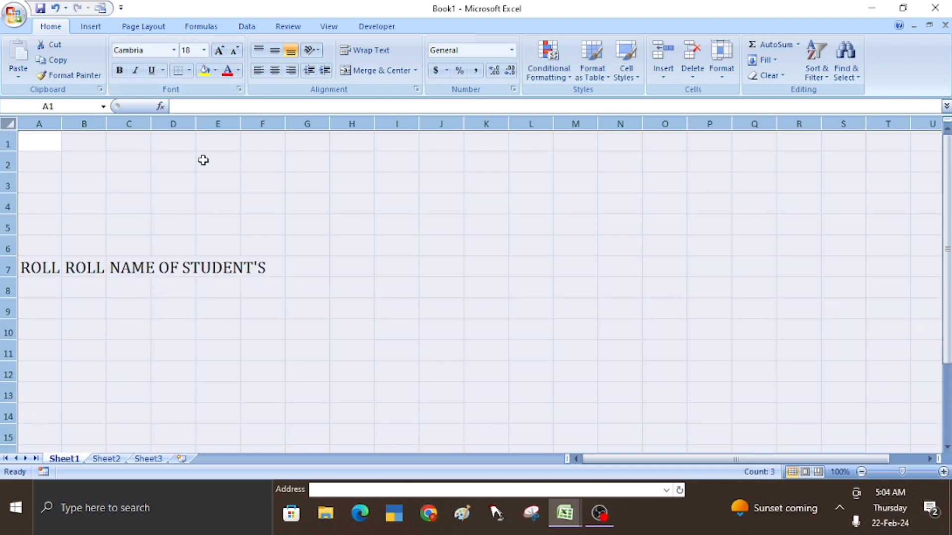
{"action": "left_click", "coordinate": [119, 70]}
- AutoFit column widths so the ROLL NO, ROLL CODE and NAME OF STUDENT'S headings show fully
{"action": "left_click", "coordinate": [126, 287]}
{"action": "left_click", "coordinate": [38, 268]}
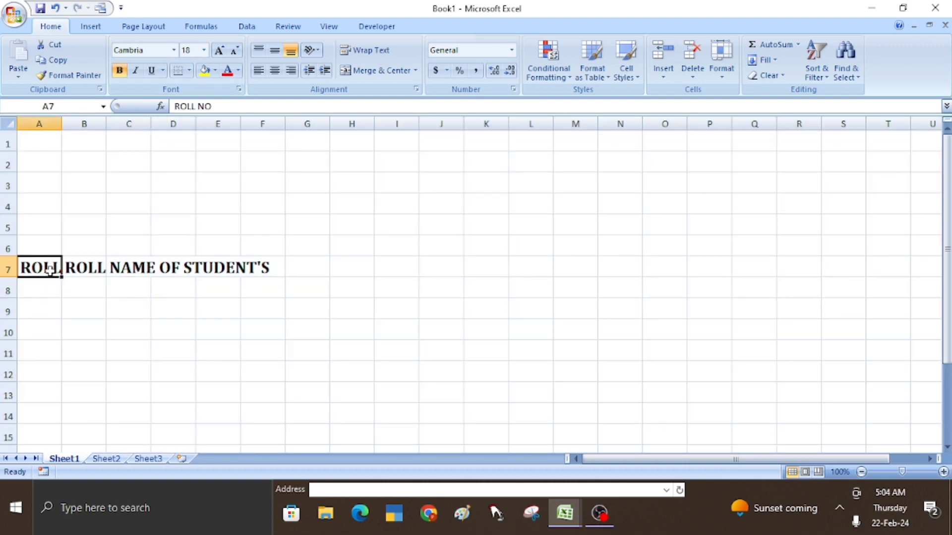
{"action": "left_click", "coordinate": [96, 267]}
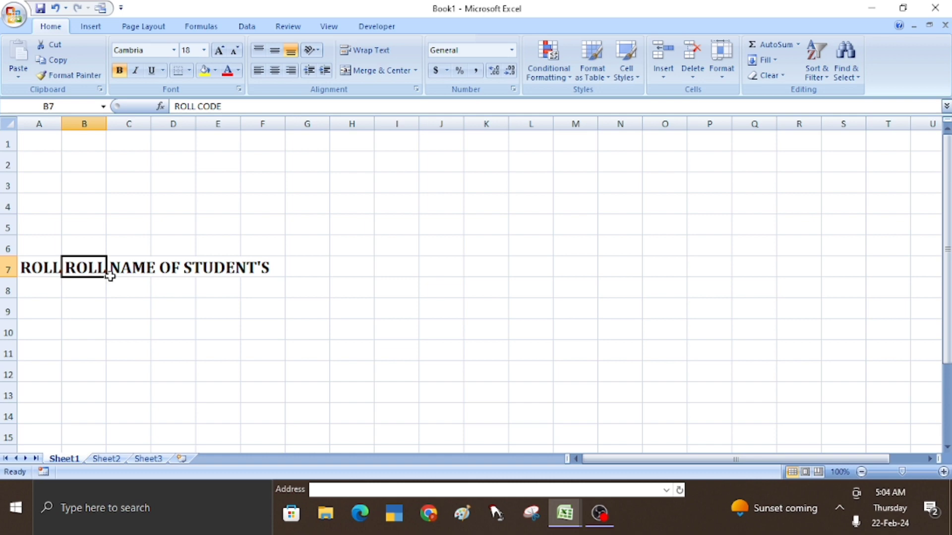
{"action": "left_click", "coordinate": [133, 268]}
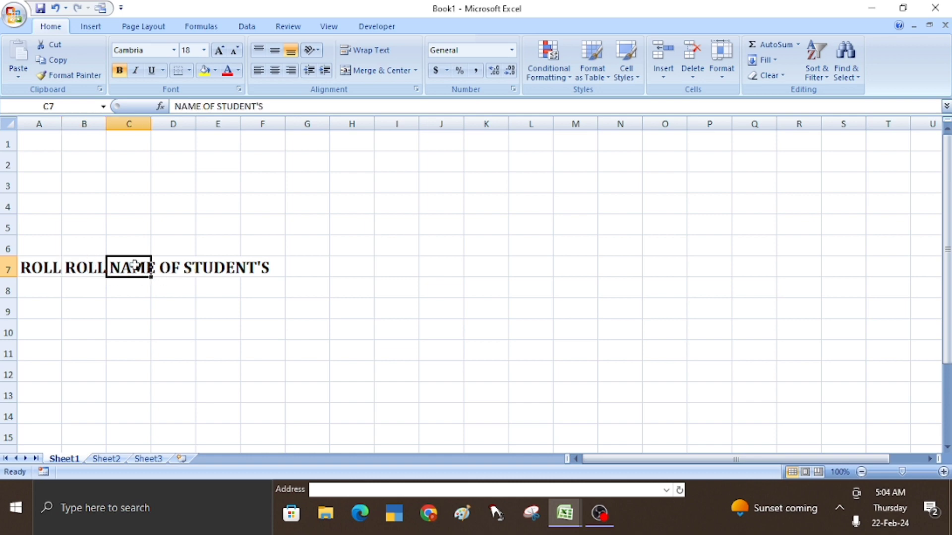
{"action": "left_click", "coordinate": [9, 121]}
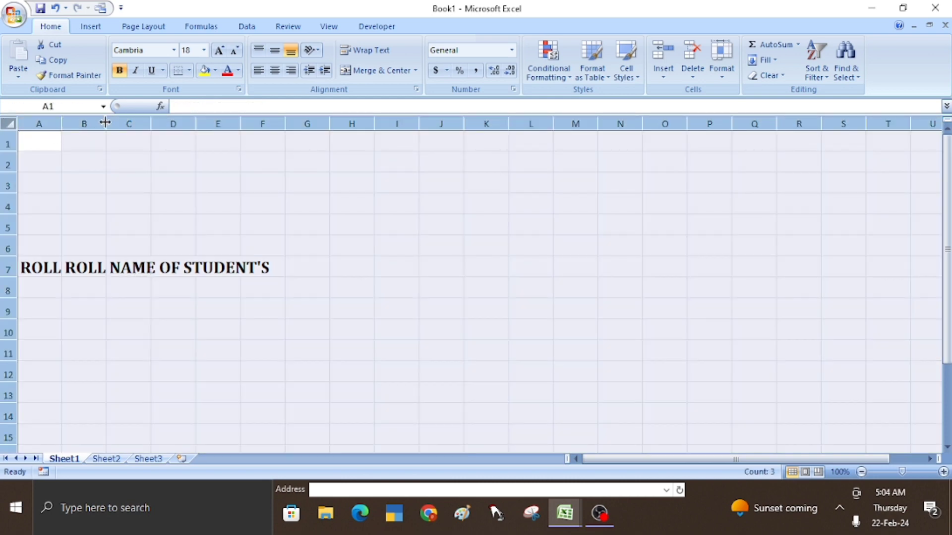
{"action": "double_click", "coordinate": [105, 124]}
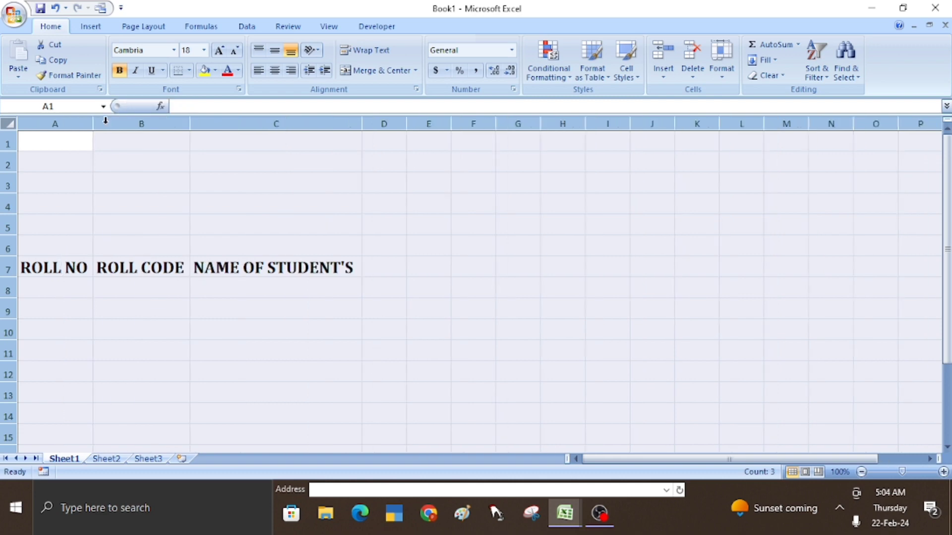
- Review the widened headings and select A7:C7
{"action": "left_click", "coordinate": [154, 274]}
{"action": "left_click", "coordinate": [74, 268]}
{"action": "left_click", "coordinate": [170, 269]}
{"action": "left_click", "coordinate": [238, 270]}
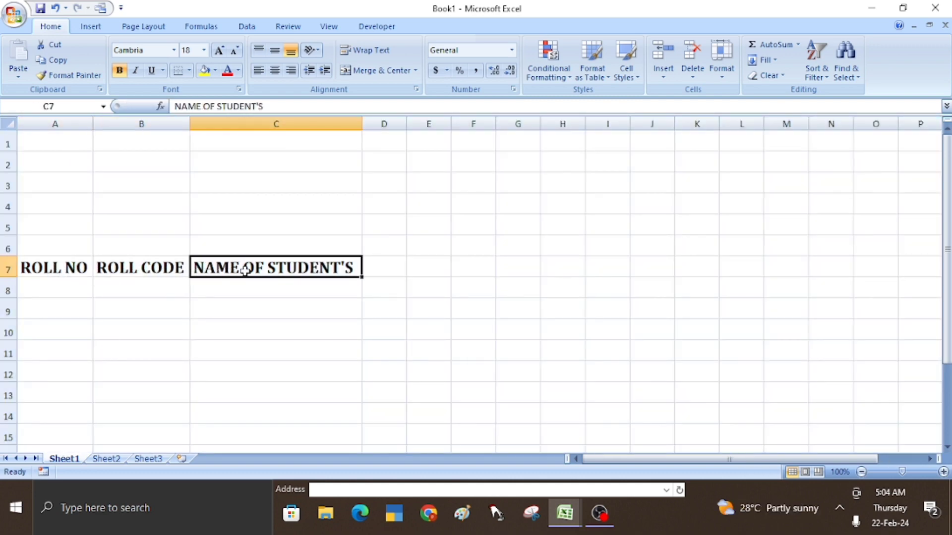
{"action": "left_click_drag", "start_coordinate": [53, 268], "coordinate": [257, 268]}
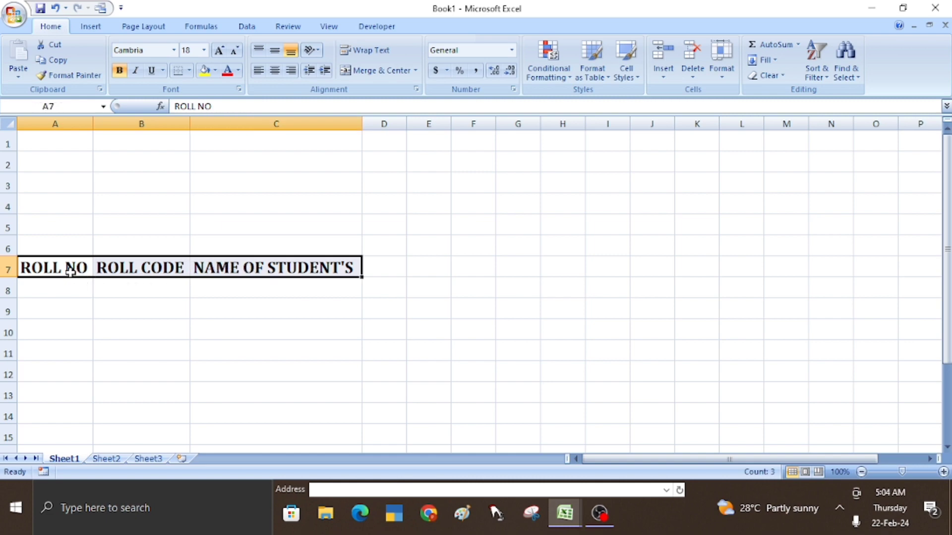
{"action": "left_click", "coordinate": [565, 512]}
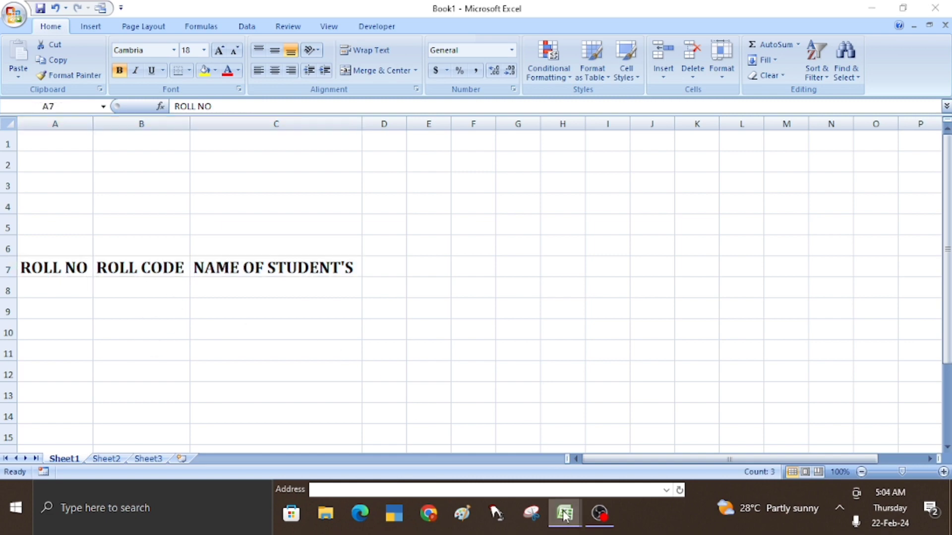
- Switch to the STUDENT'S DETAILS workbook and review its marks-sheet cells
{"action": "left_click", "coordinate": [521, 459]}
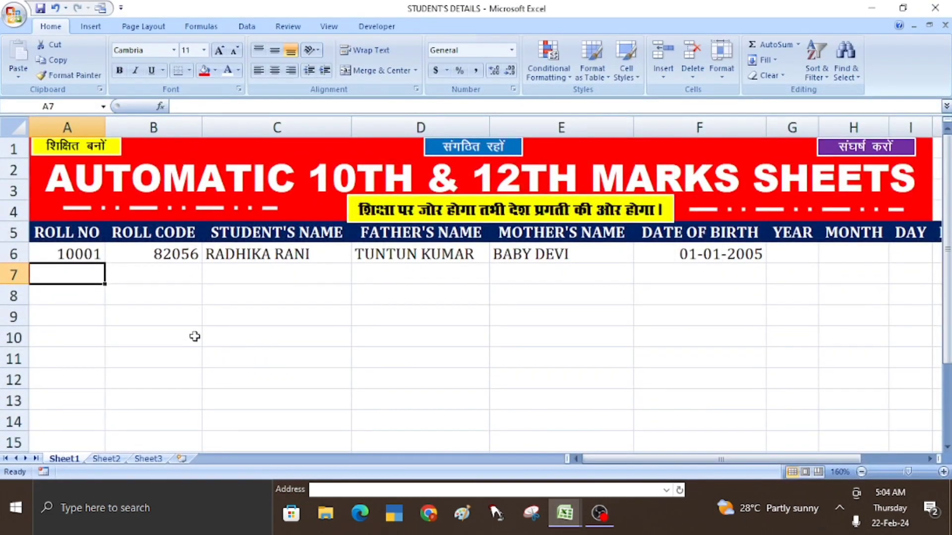
{"action": "left_click", "coordinate": [191, 335]}
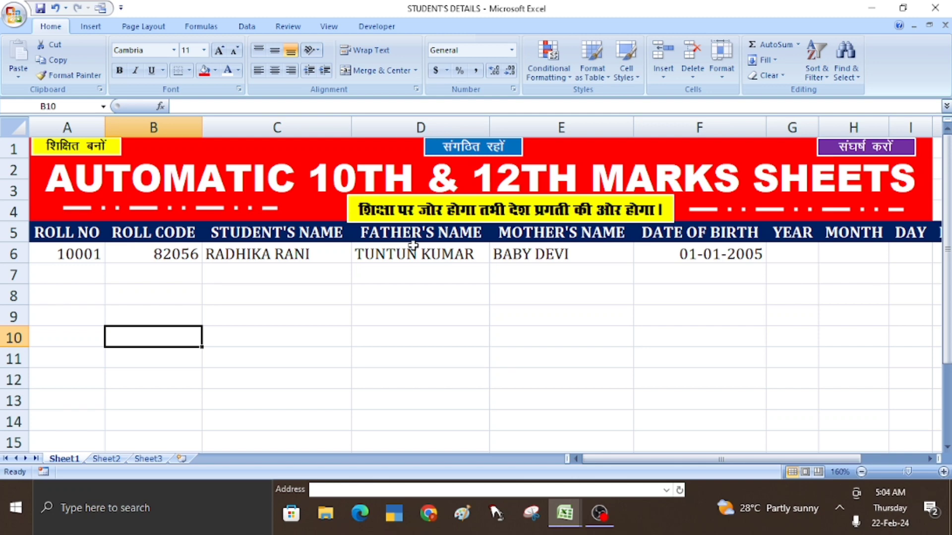
{"action": "left_click", "coordinate": [305, 291]}
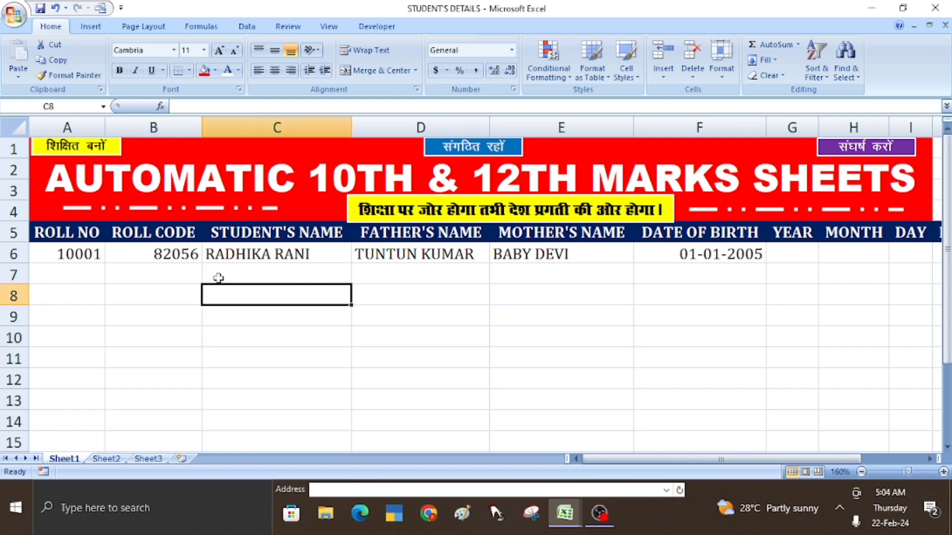
{"action": "left_click", "coordinate": [86, 235]}
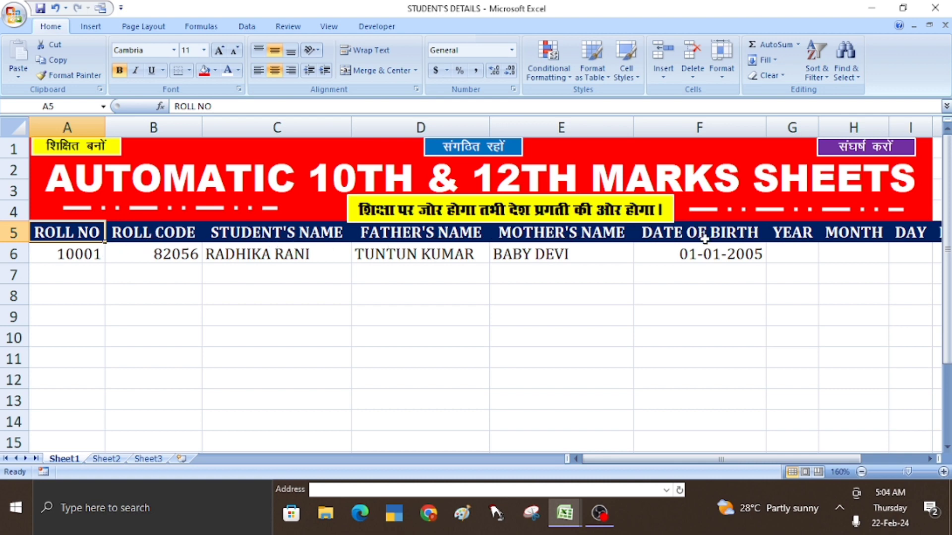
- Move along the student's row through YEAR, MONTH and DAY to the DAYS cell J6
{"action": "left_click", "coordinate": [795, 238]}
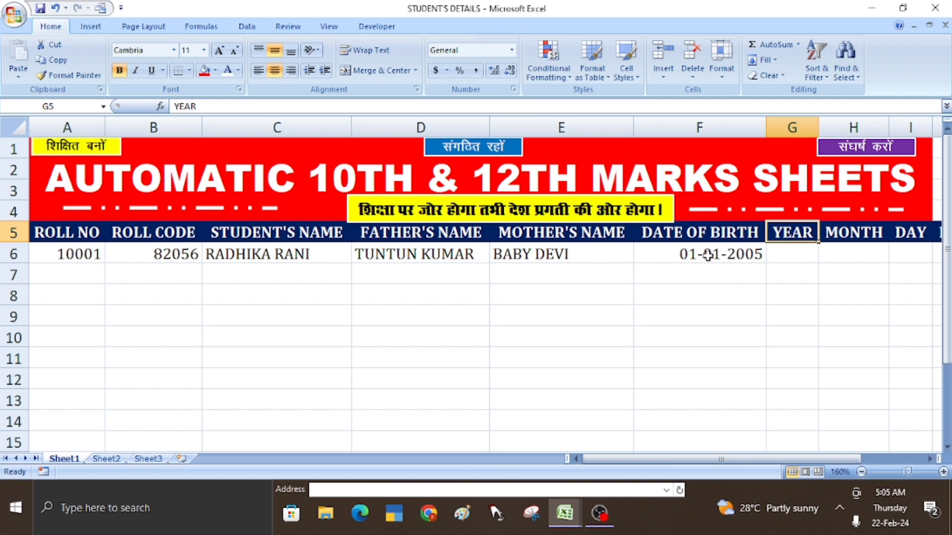
{"action": "left_click", "coordinate": [705, 255]}
{"action": "left_click", "coordinate": [798, 254]}
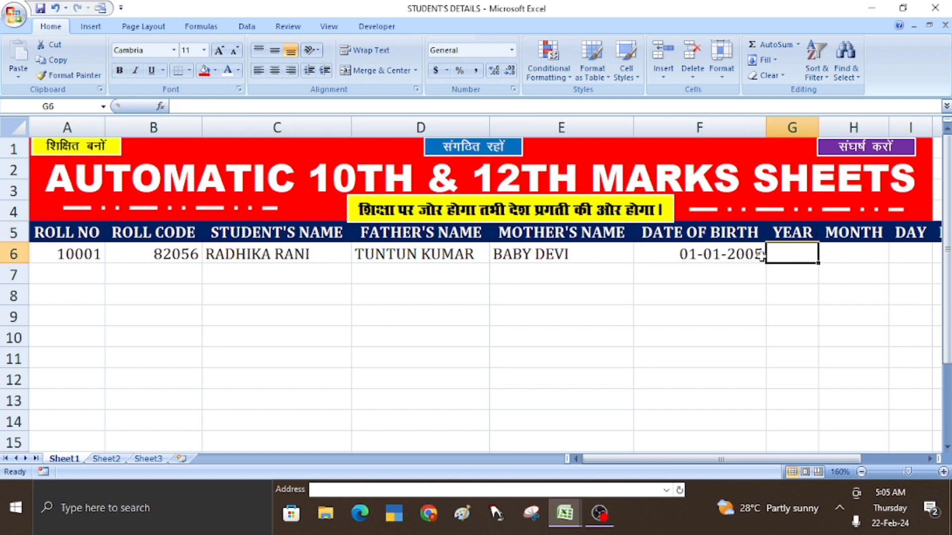
{"action": "left_click", "coordinate": [849, 258]}
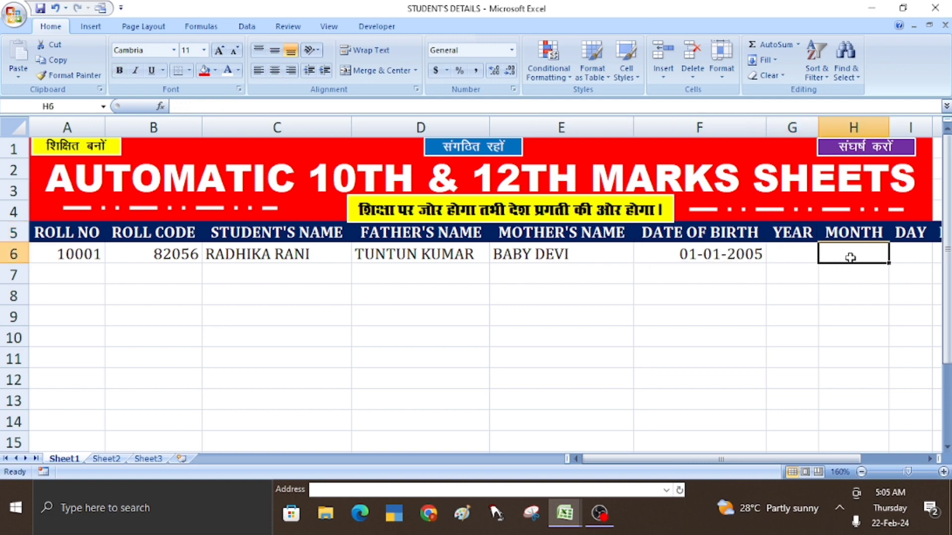
{"action": "left_click", "coordinate": [897, 254]}
{"action": "key", "text": "Right"}
{"action": "key", "text": "Right"}
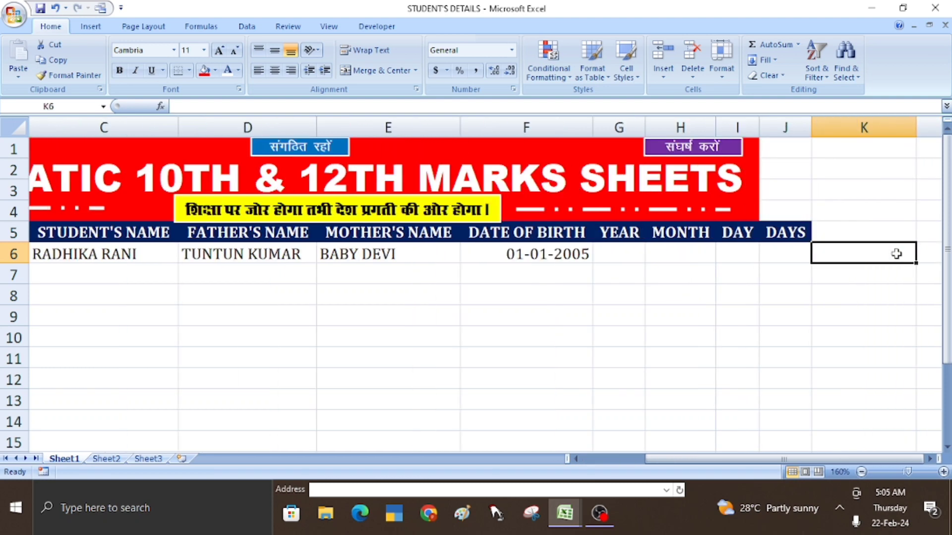
{"action": "key", "text": "Right"}
{"action": "key", "text": "Left"}
{"action": "key", "text": "Left"}
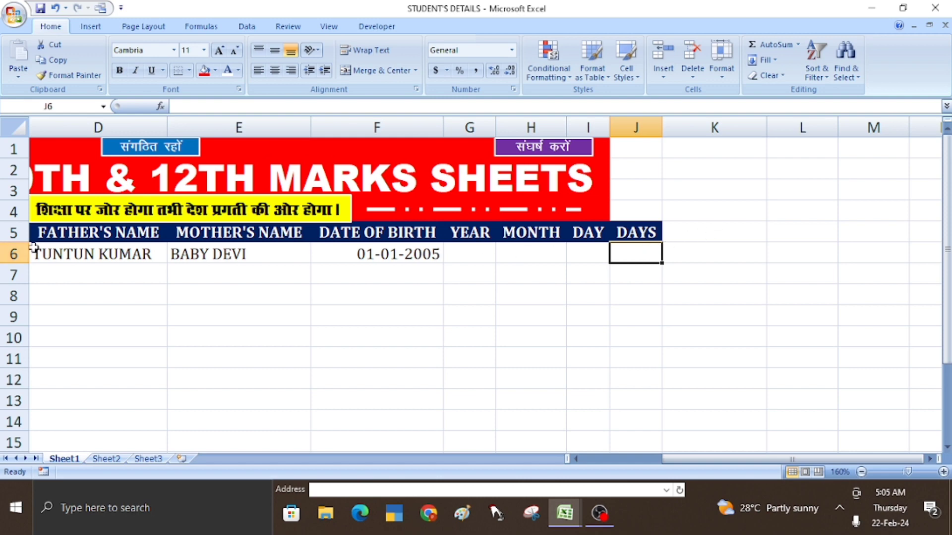
- Add the headings AADHAR NO, ENGLISH and SCIENCE in K5 to M5
{"action": "left_click", "coordinate": [671, 233]}
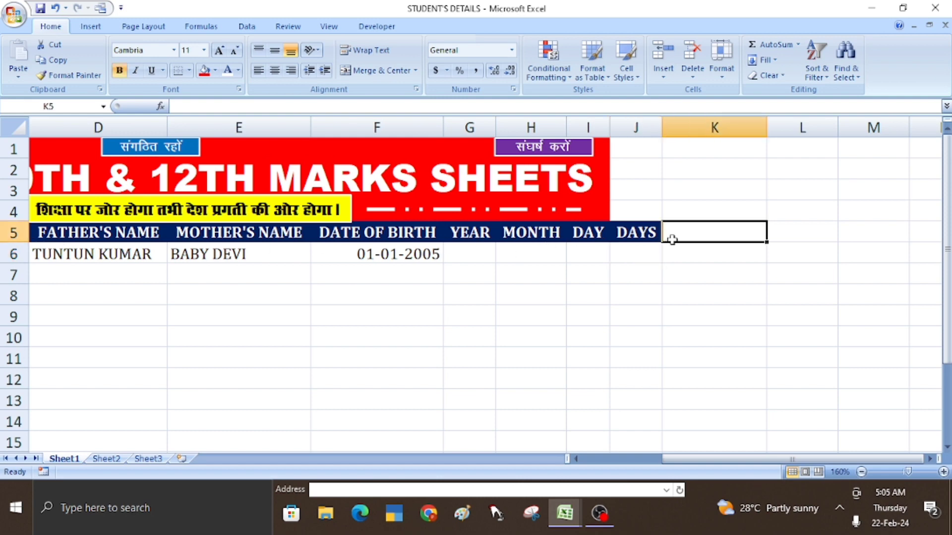
{"action": "type", "text": "AADHAR"}
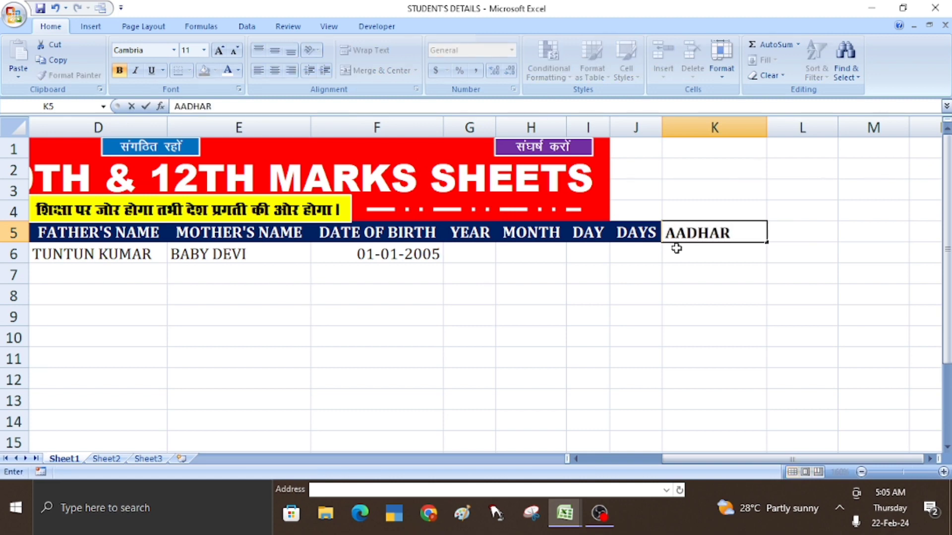
{"action": "type", "text": " NO"}
{"action": "key", "text": "Tab"}
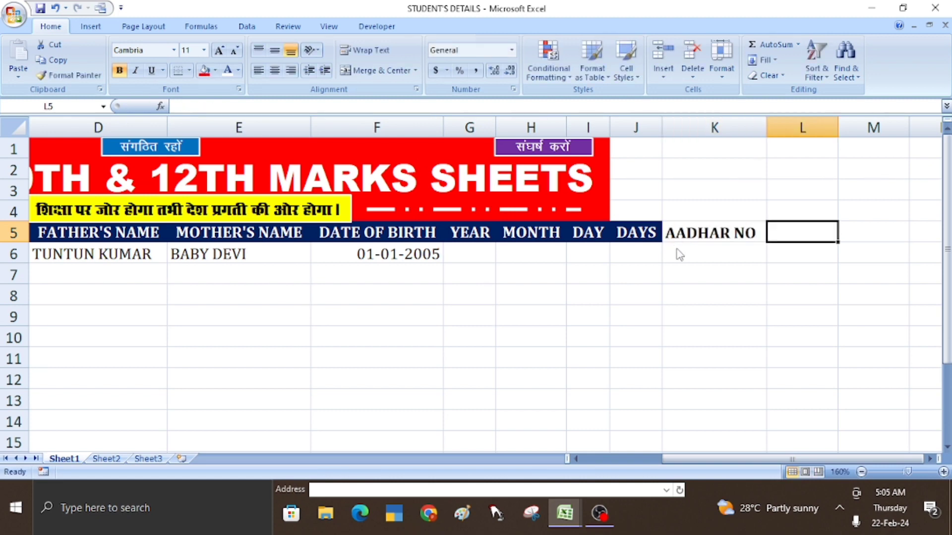
{"action": "type", "text": "E"}
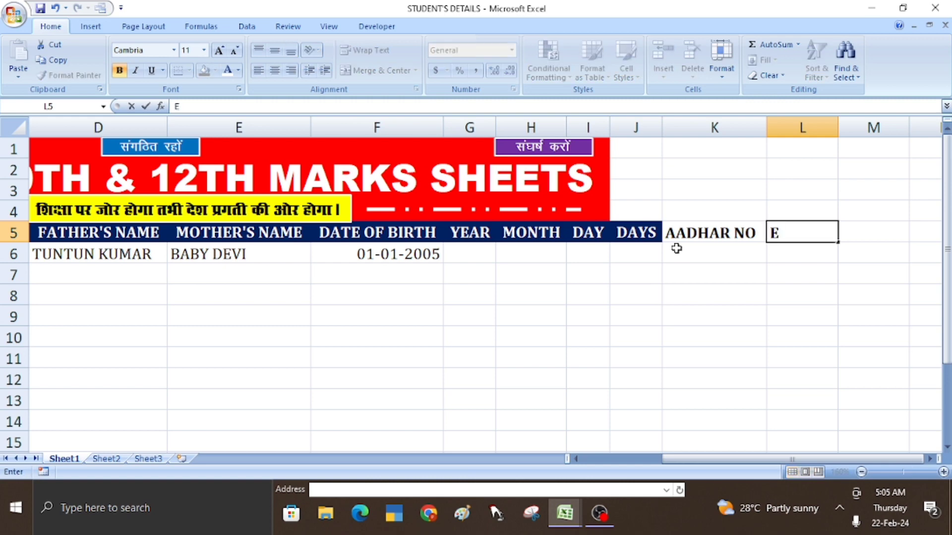
{"action": "type", "text": "MN"}
{"action": "key", "text": "BackSpace"}
{"action": "key", "text": "BackSpace"}
{"action": "key", "text": "BackSpace"}
{"action": "type", "text": "ENGLISH"}
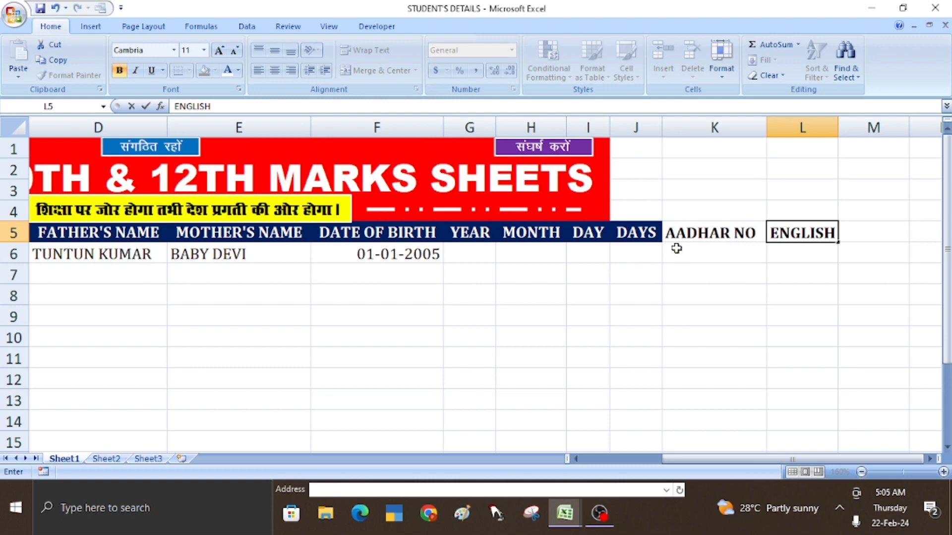
{"action": "key", "text": "Tab"}
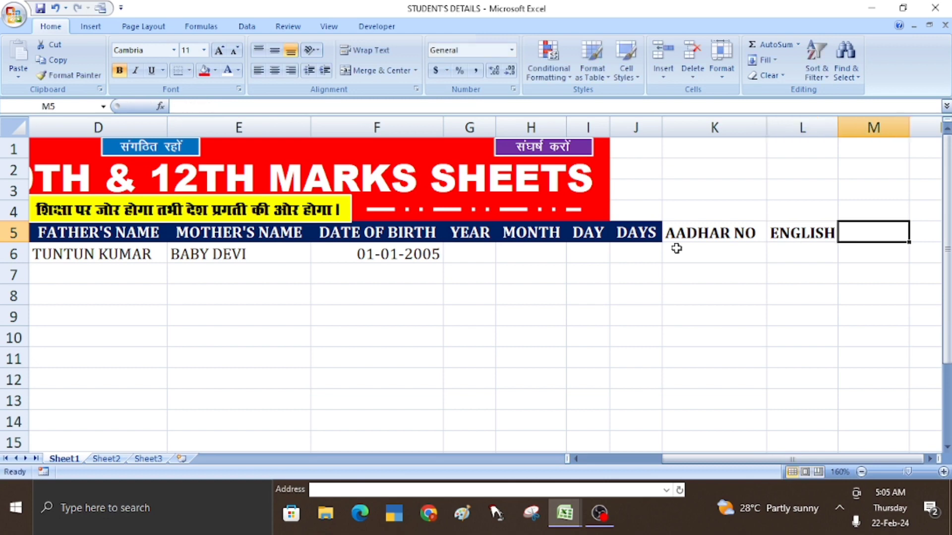
{"action": "type", "text": "SC"}
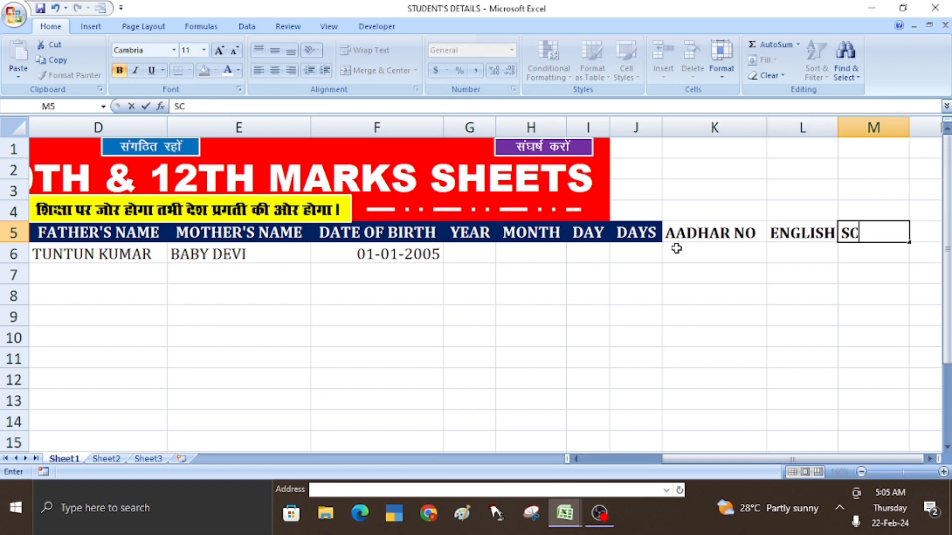
{"action": "type", "text": "IENCE"}
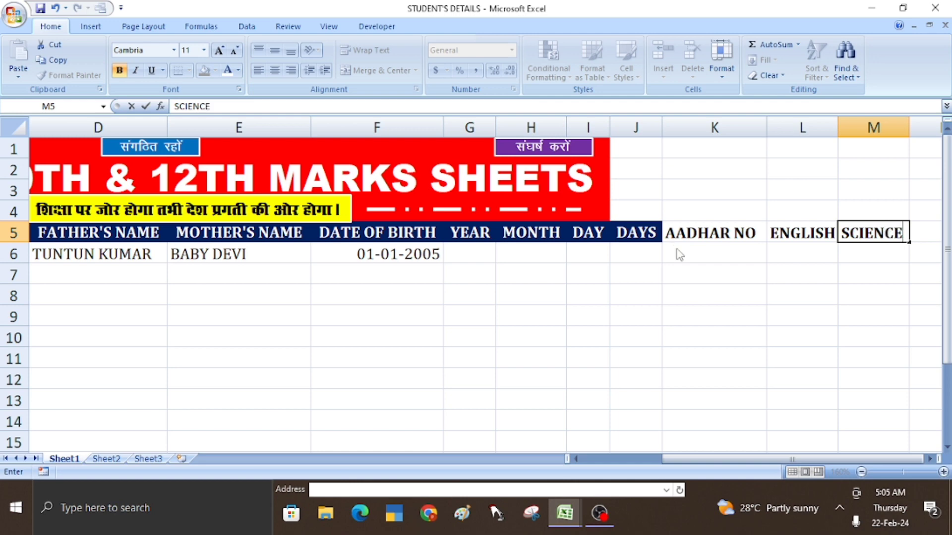
{"action": "key", "text": "Tab"}
- Add the headings SOCIALSCIENCE, MATH, SANSKRIT and HINDI in N5 to Q5
{"action": "type", "text": "S"}
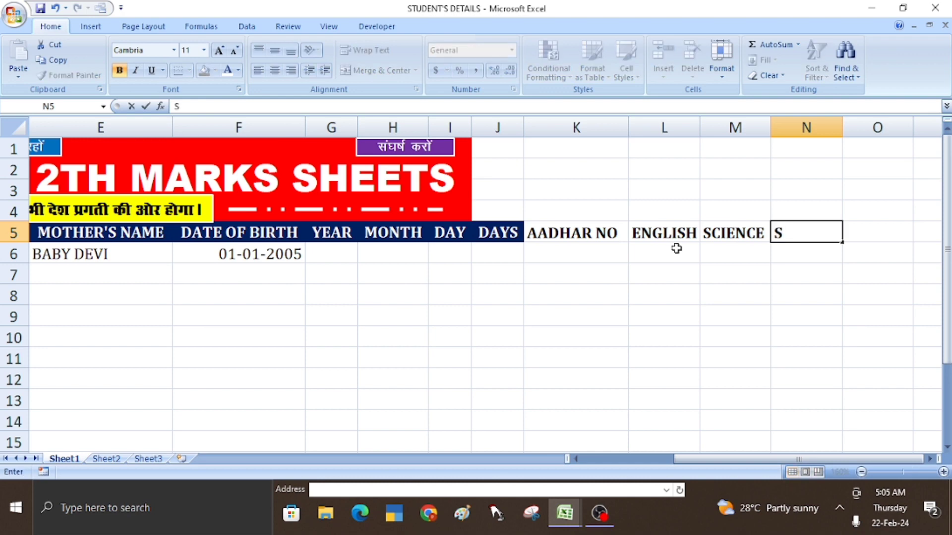
{"action": "type", "text": "OCIAL"}
{"action": "key", "text": "Tab"}
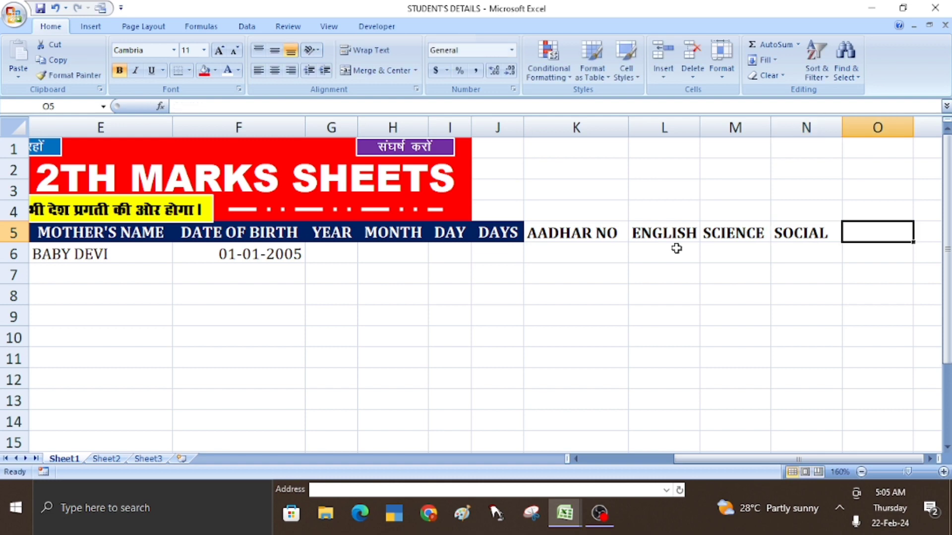
{"action": "double_click", "coordinate": [826, 234]}
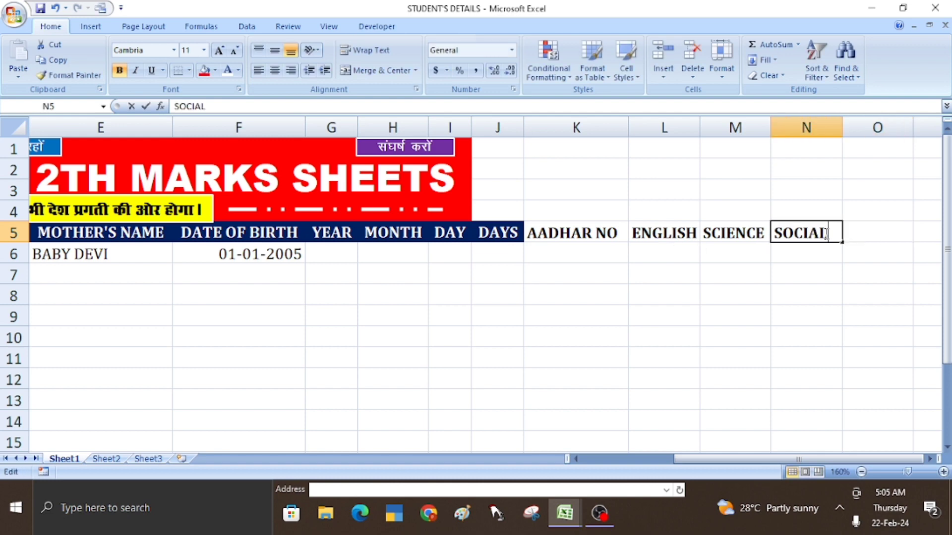
{"action": "type", "text": "SCIE"}
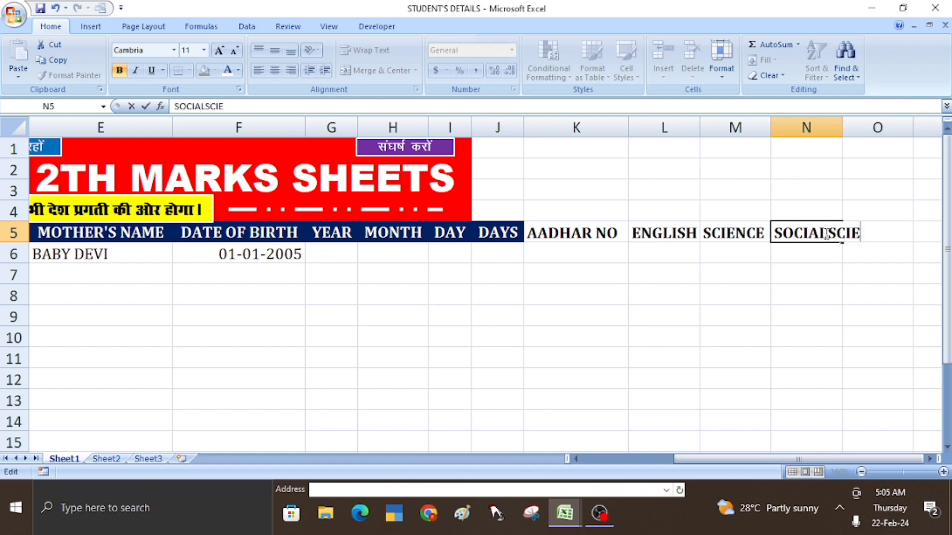
{"action": "type", "text": "NCE"}
{"action": "key", "text": "Tab"}
{"action": "type", "text": "MATH"}
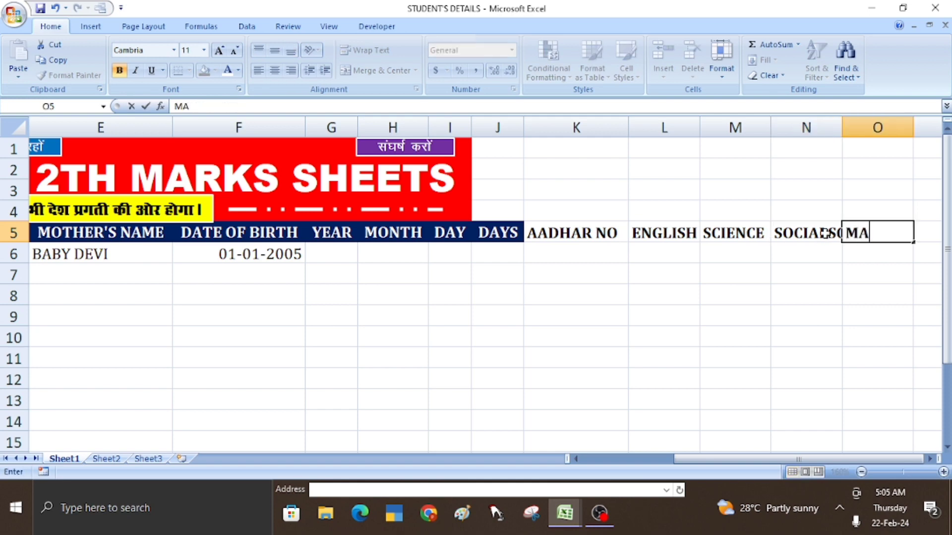
{"action": "key", "text": "Tab"}
{"action": "type", "text": "SA"}
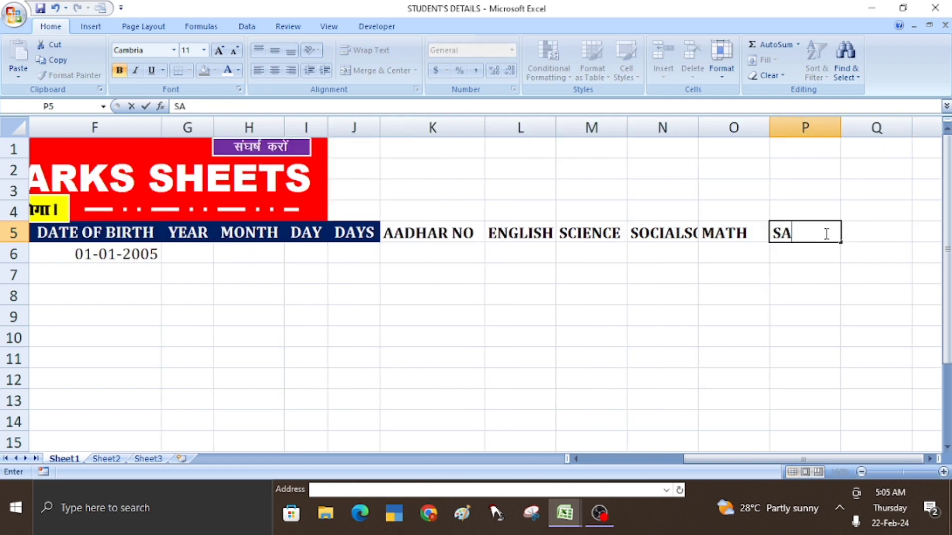
{"action": "type", "text": "NSKRIT"}
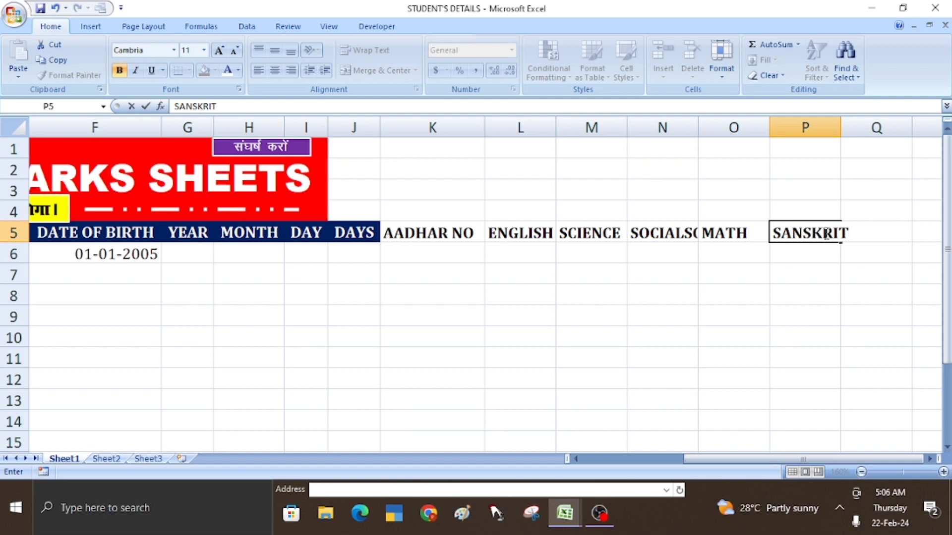
{"action": "key", "text": "Tab"}
{"action": "type", "text": "HIN"}
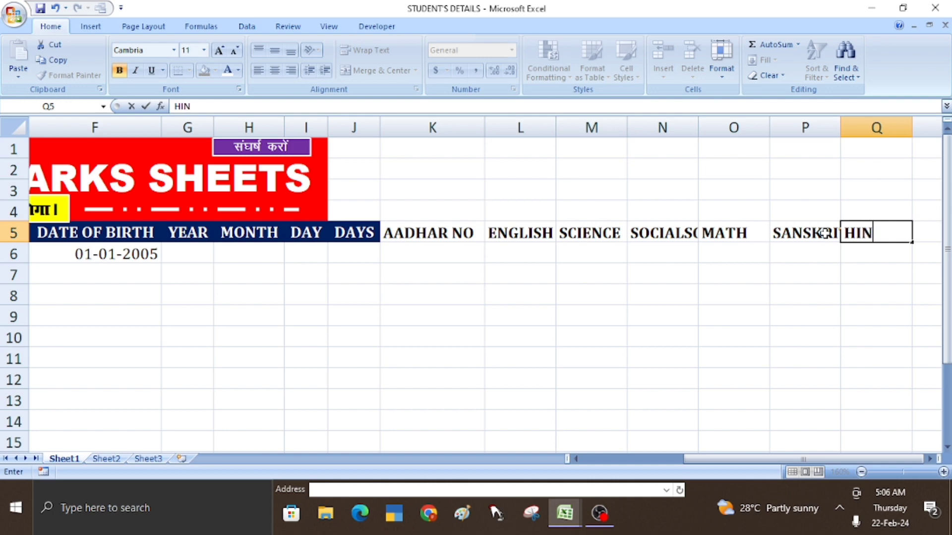
{"action": "type", "text": "DI"}
{"action": "left_click", "coordinate": [741, 320]}
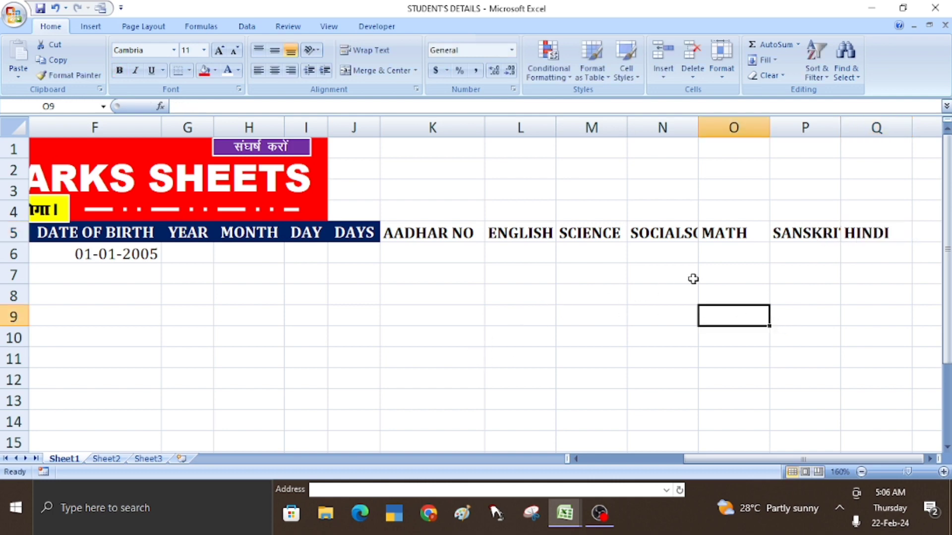
- AutoFit columns N, O and P to the SOCIALSCIENCE, MATH and SANSKRIT headings
{"action": "left_click_drag", "start_coordinate": [554, 124], "coordinate": [562, 124]}
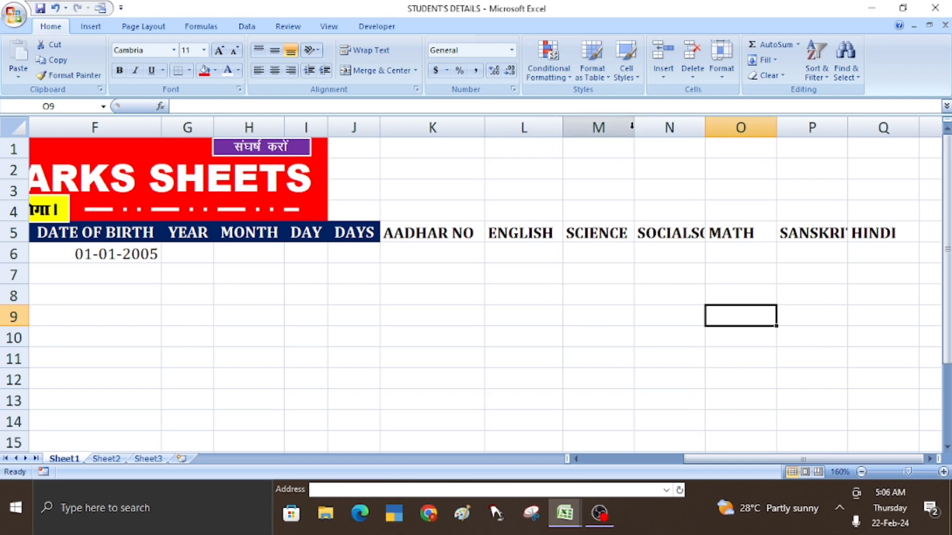
{"action": "double_click", "coordinate": [710, 124]}
{"action": "double_click", "coordinate": [843, 120]}
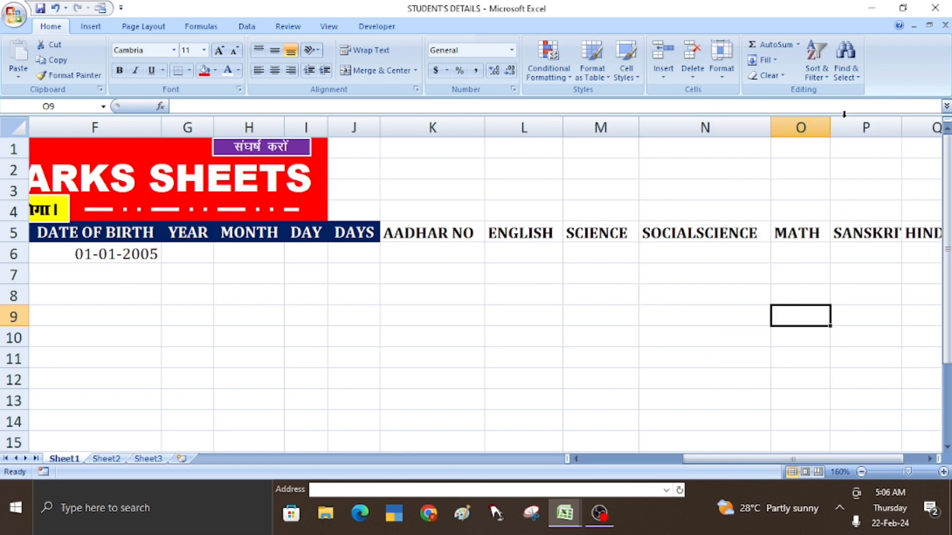
{"action": "double_click", "coordinate": [902, 123]}
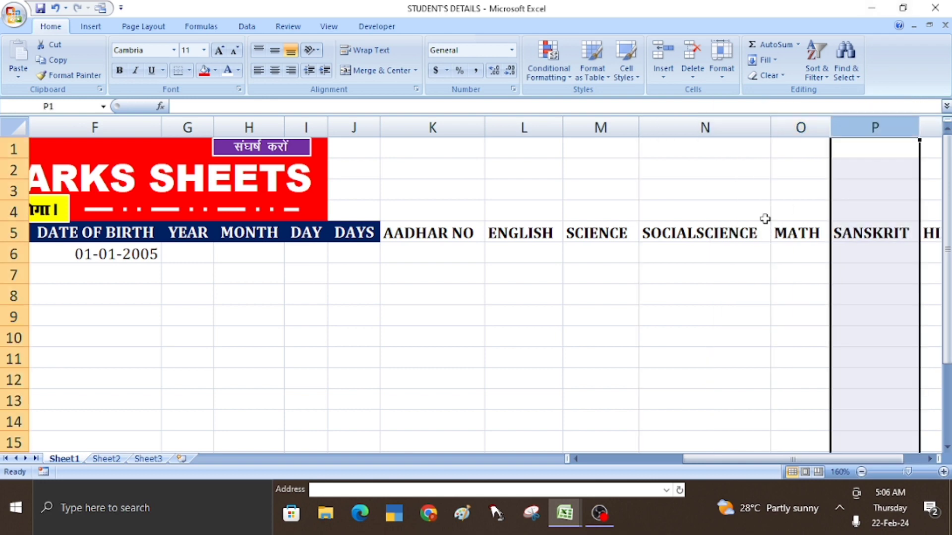
- Give the AADHAR NO to HINDI headings in K5:Q5 the dark blue fill
{"action": "left_click", "coordinate": [762, 236]}
{"action": "left_click", "coordinate": [415, 234]}
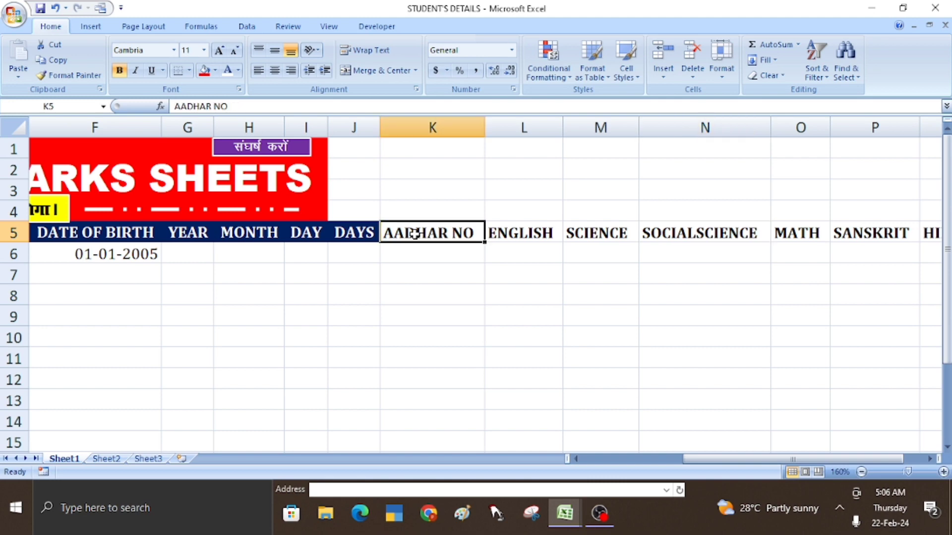
{"action": "left_click", "coordinate": [545, 233]}
{"action": "left_click", "coordinate": [664, 233]}
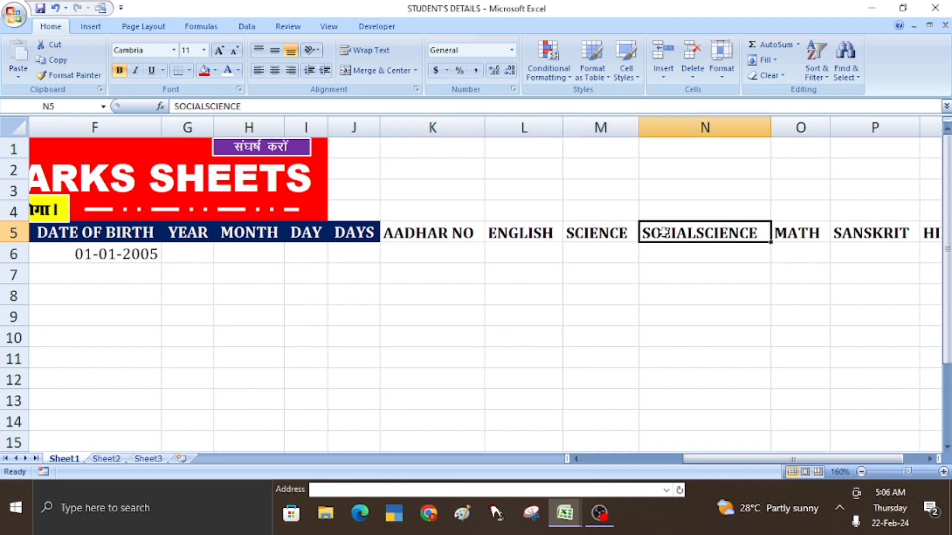
{"action": "left_click", "coordinate": [468, 234]}
{"action": "key", "text": "shift+Right"}
{"action": "key", "text": "shift+Right"}
{"action": "key", "text": "shift+Right"}
{"action": "key", "text": "shift+Right"}
{"action": "key", "text": "shift+Right"}
{"action": "key", "text": "shift+Right"}
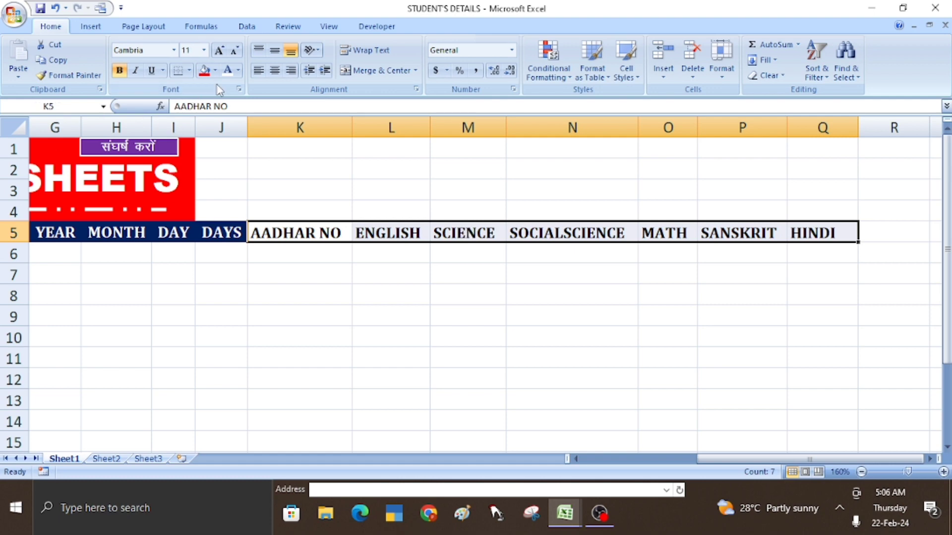
{"action": "left_click", "coordinate": [215, 70]}
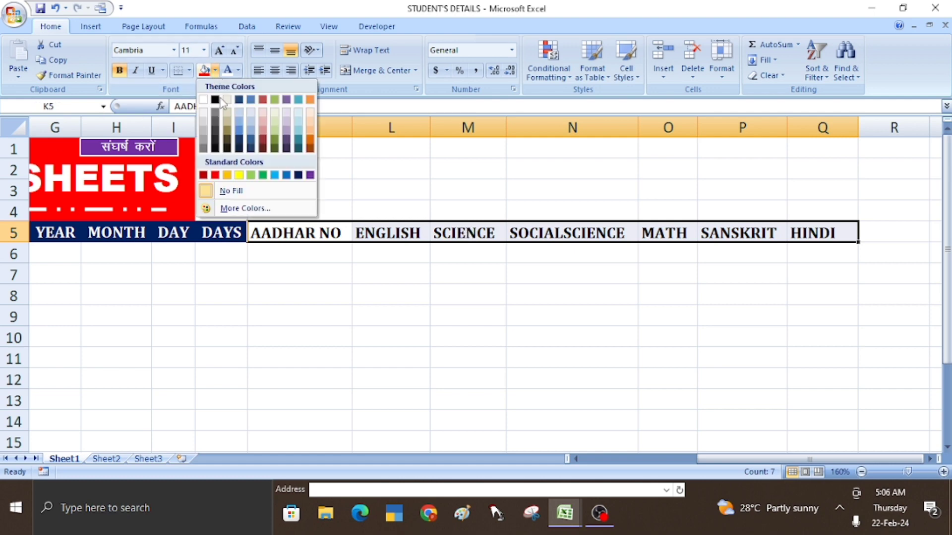
{"action": "left_click", "coordinate": [299, 174]}
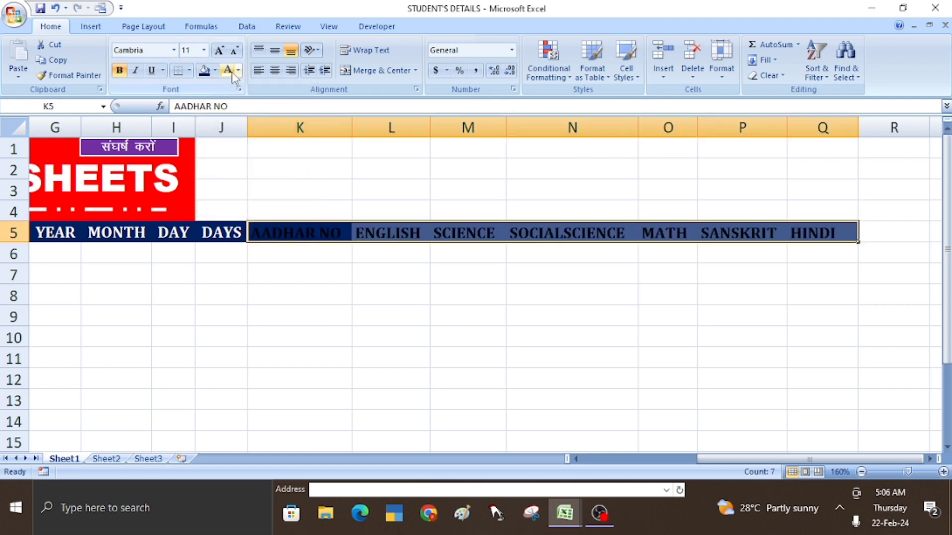
{"action": "left_click", "coordinate": [342, 278]}
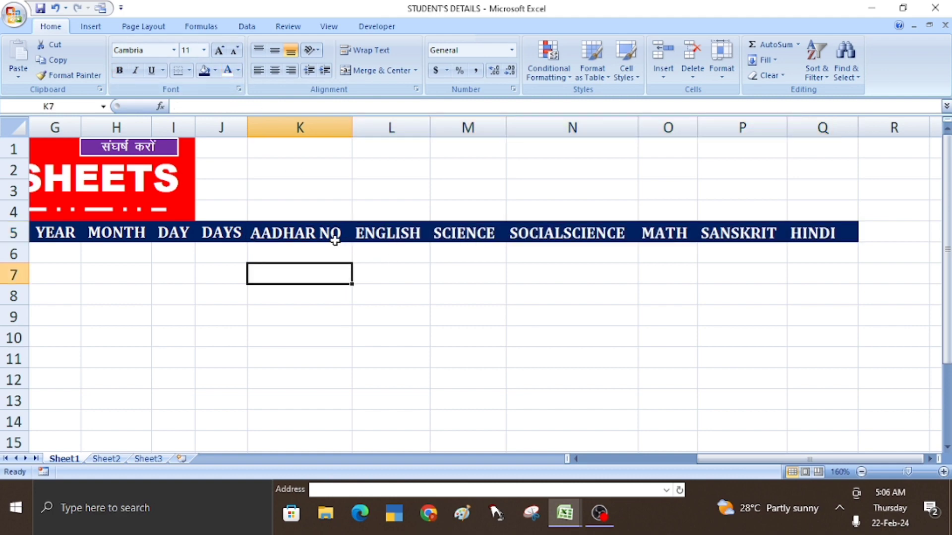
{"action": "left_click", "coordinate": [288, 234]}
- Enter the heading TOTAL MARKS in R5, right after HINDI
{"action": "key", "text": "Right"}
{"action": "key", "text": "Right"}
{"action": "key", "text": "Right"}
{"action": "key", "text": "Right"}
{"action": "key", "text": "Right"}
{"action": "key", "text": "Right"}
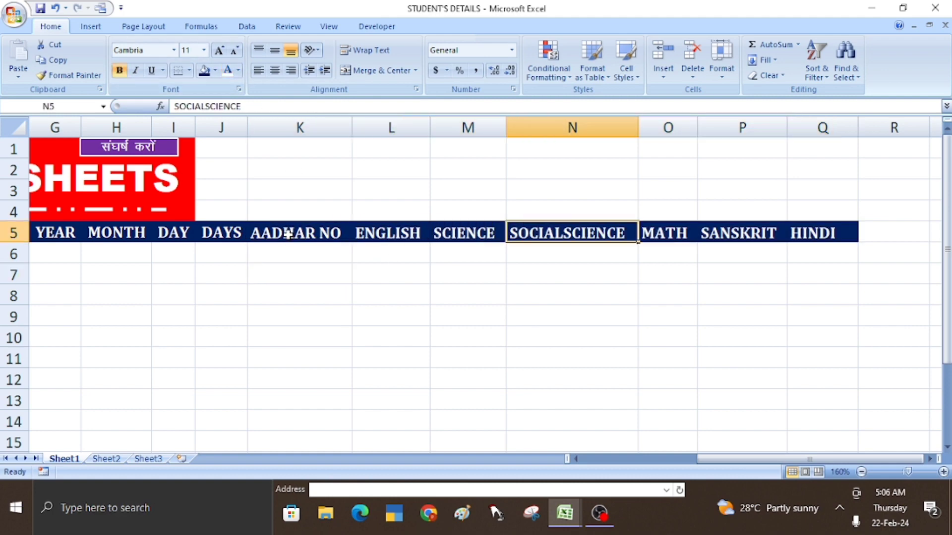
{"action": "key", "text": "Right"}
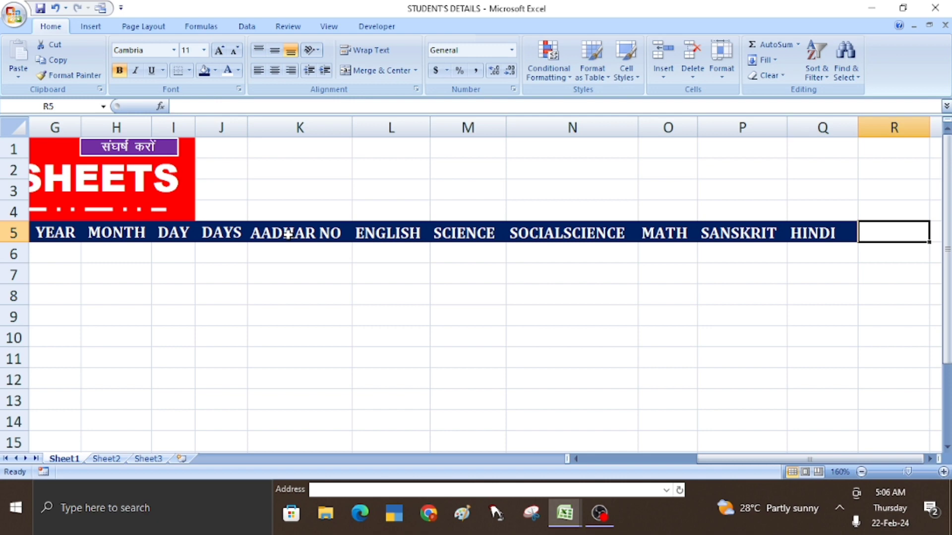
{"action": "key", "text": "Left"}
{"action": "key", "text": "Right"}
{"action": "type", "text": "T"}
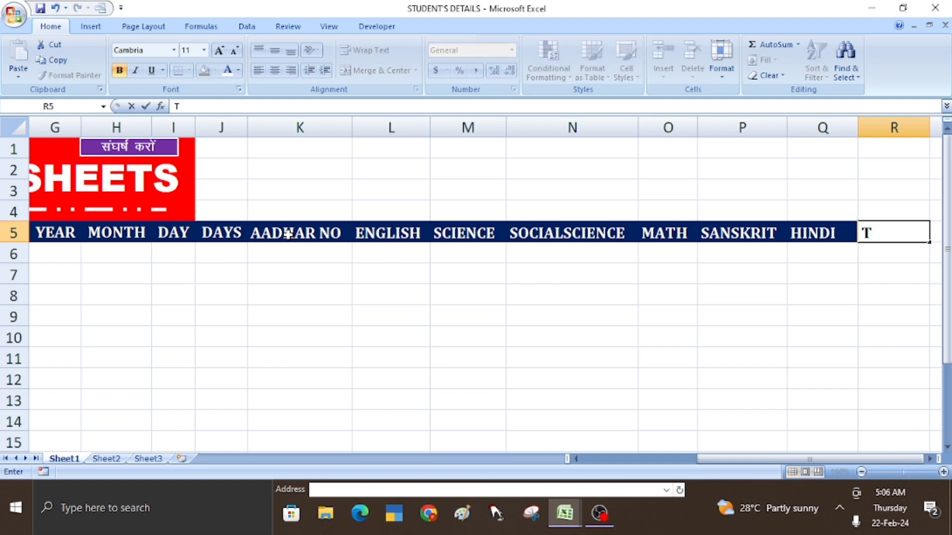
{"action": "type", "text": "OTAL MARKS"}
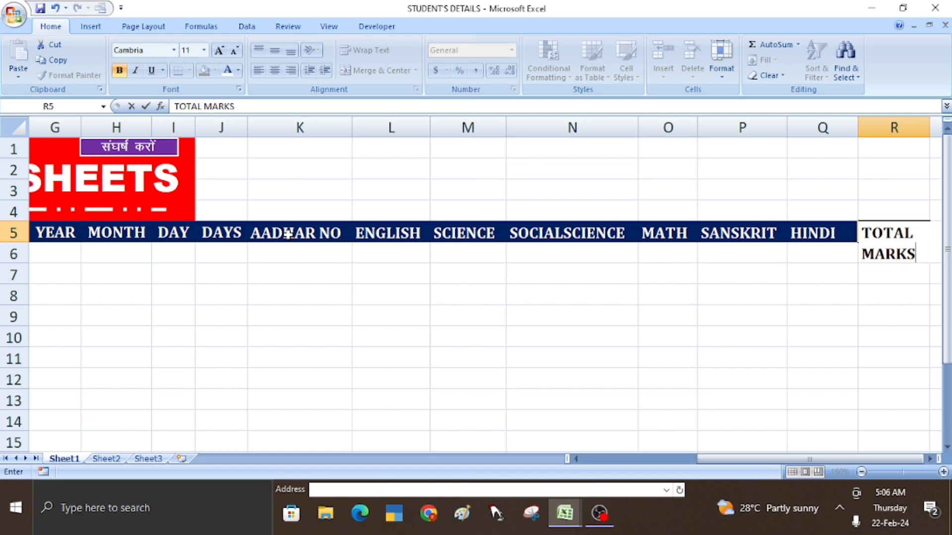
{"action": "key", "text": "Right"}
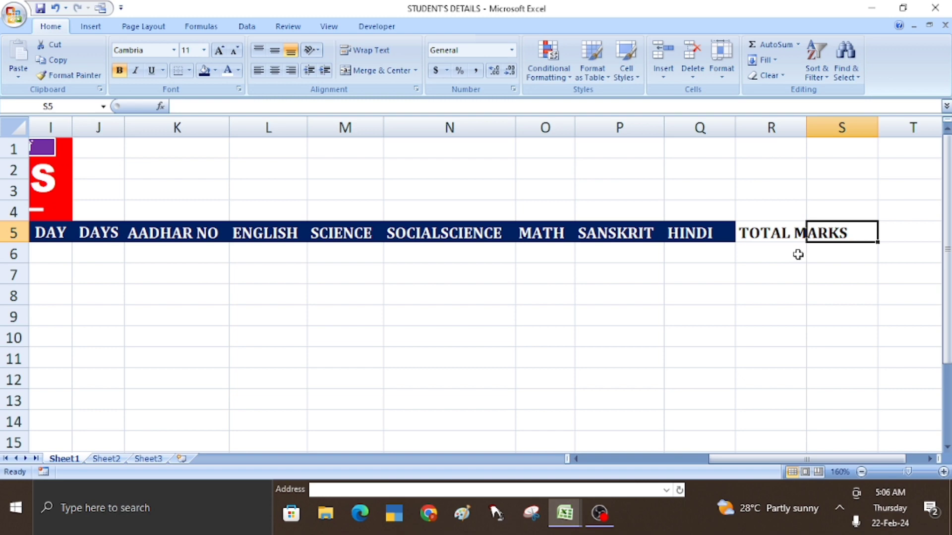
{"action": "left_click", "coordinate": [775, 235]}
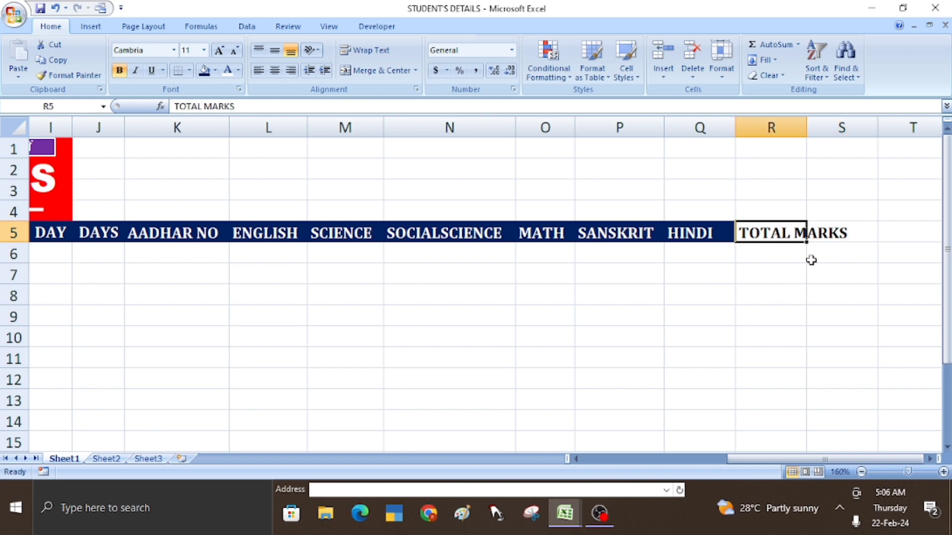
{"action": "left_click", "coordinate": [831, 232]}
- Add the headings AVERGAE, MAXIMUM, MINIMUM, COUNT, PASS/FAIL, DIVISION and RANK across S5 to Y5
{"action": "type", "text": "AVER"}
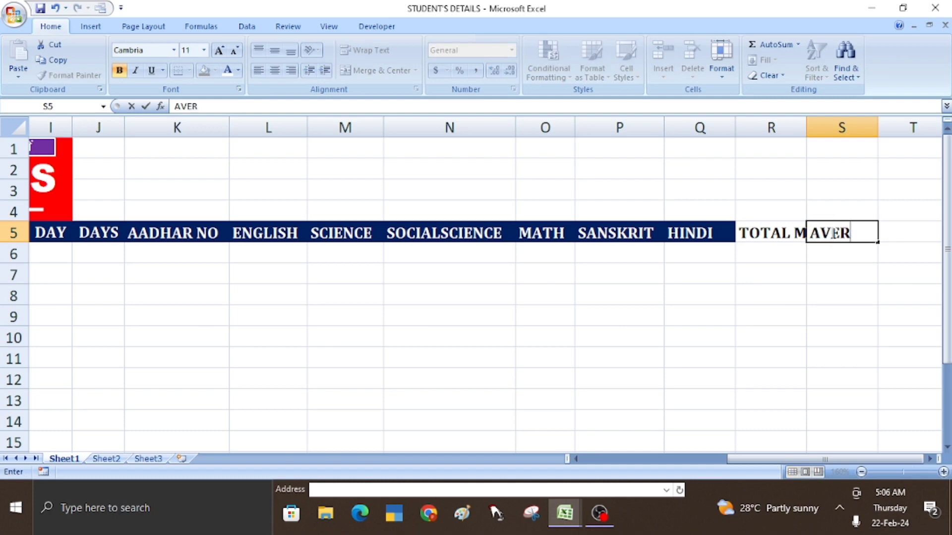
{"action": "type", "text": "GAE"}
{"action": "key", "text": "Tab"}
{"action": "type", "text": "MA"}
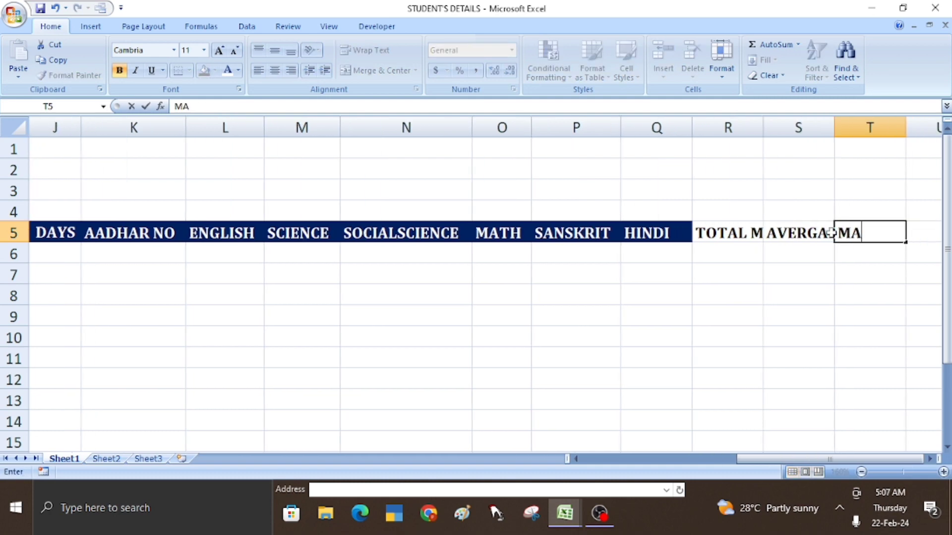
{"action": "type", "text": "XIMUM"}
{"action": "key", "text": "Tab"}
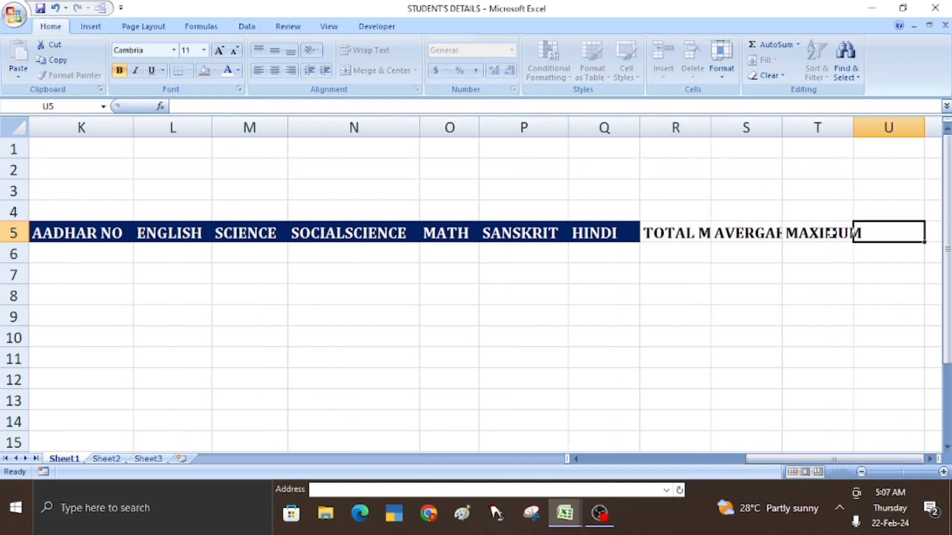
{"action": "type", "text": "MINIM"}
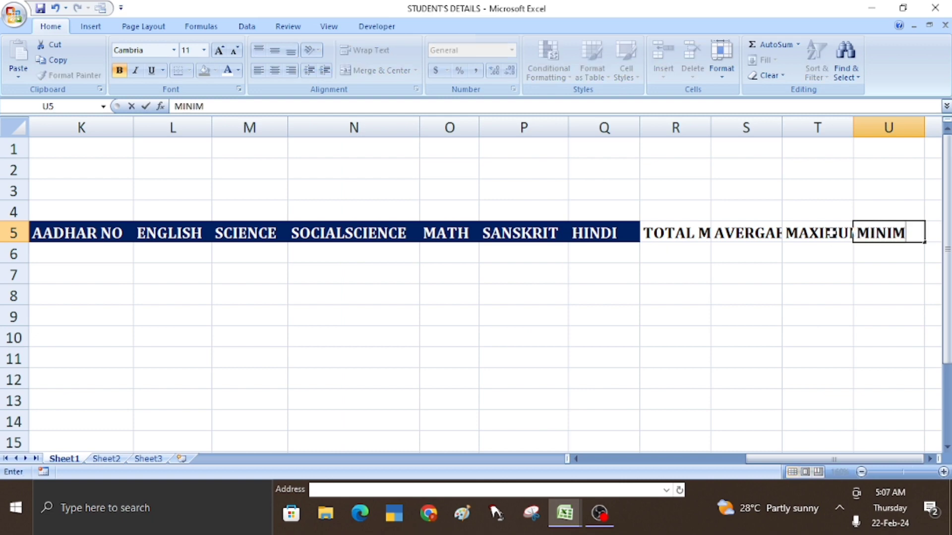
{"action": "type", "text": "UM"}
{"action": "key", "text": "Tab"}
{"action": "type", "text": "COUN"}
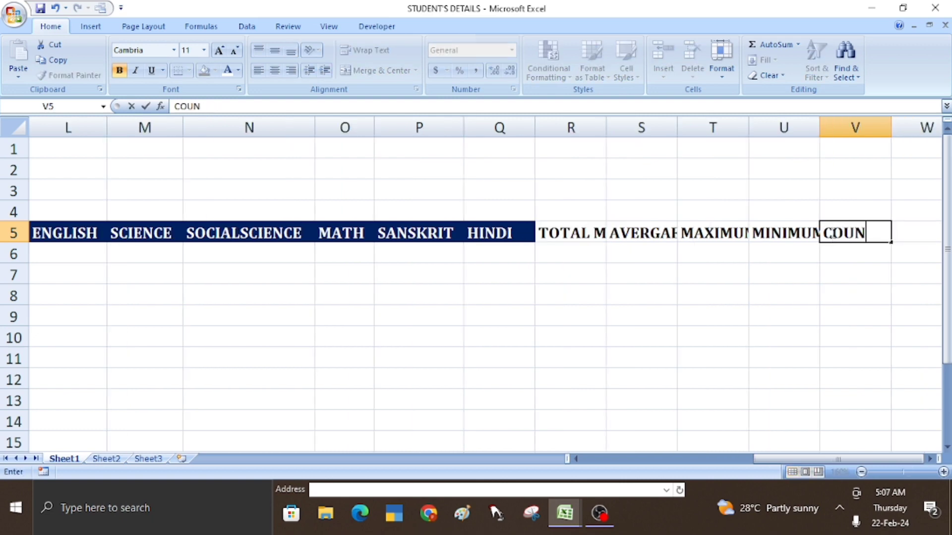
{"action": "type", "text": "T"}
{"action": "key", "text": "Tab"}
{"action": "type", "text": "PA"}
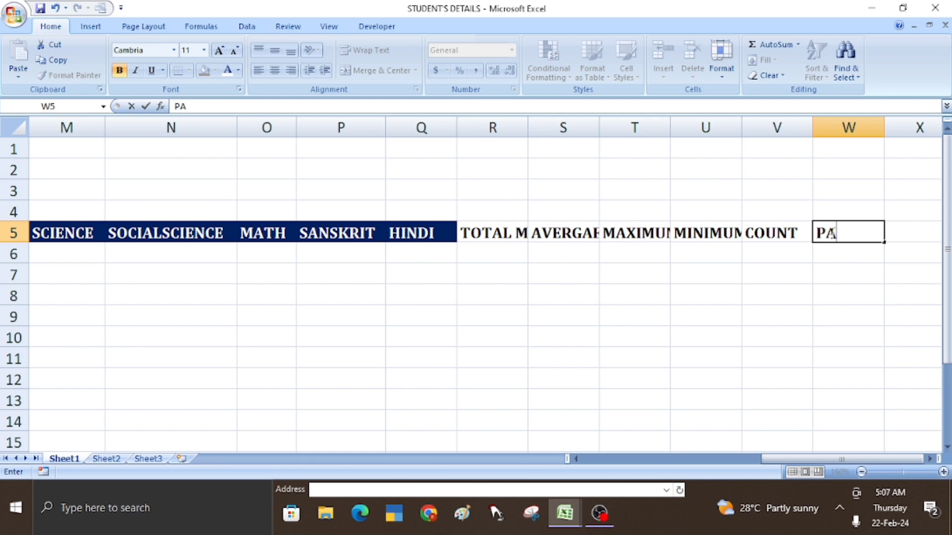
{"action": "type", "text": "SS/FAIL"}
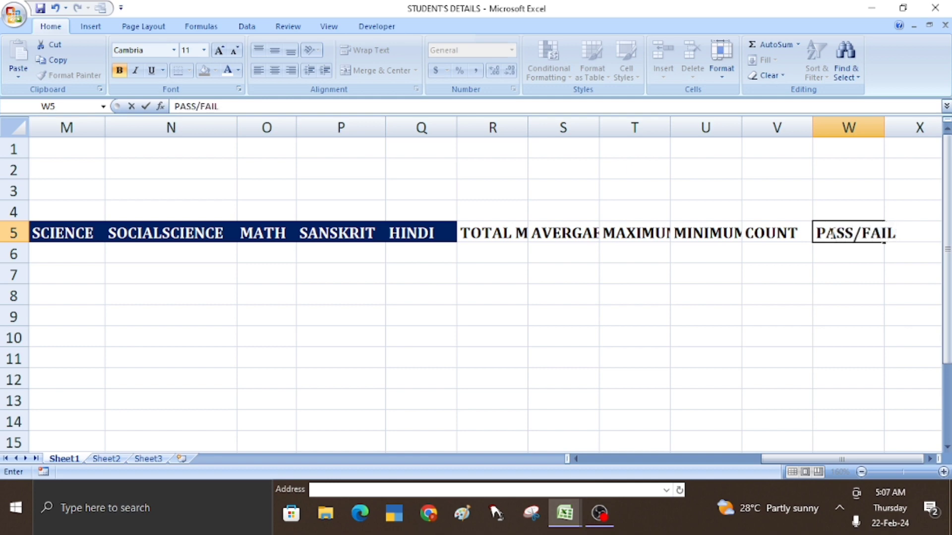
{"action": "key", "text": "Tab"}
{"action": "type", "text": "D"}
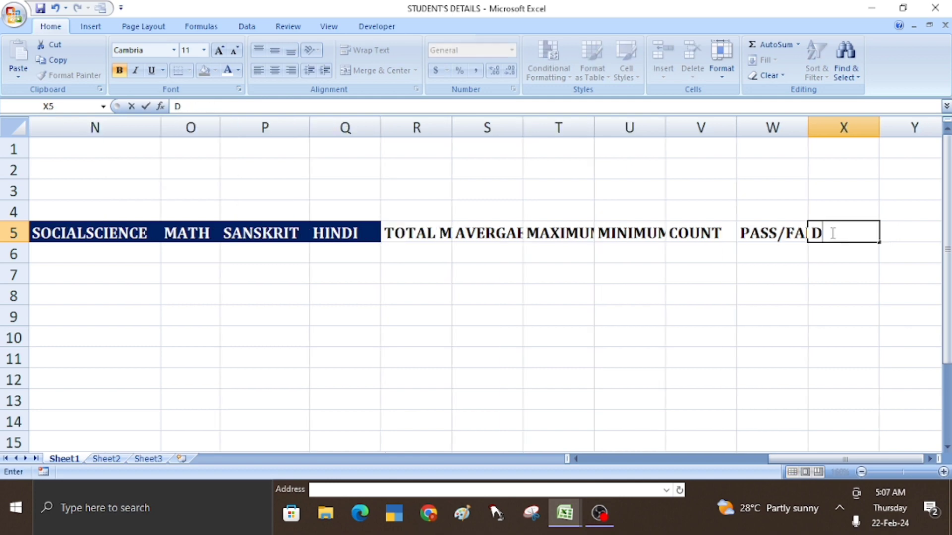
{"action": "type", "text": "IVISIO"}
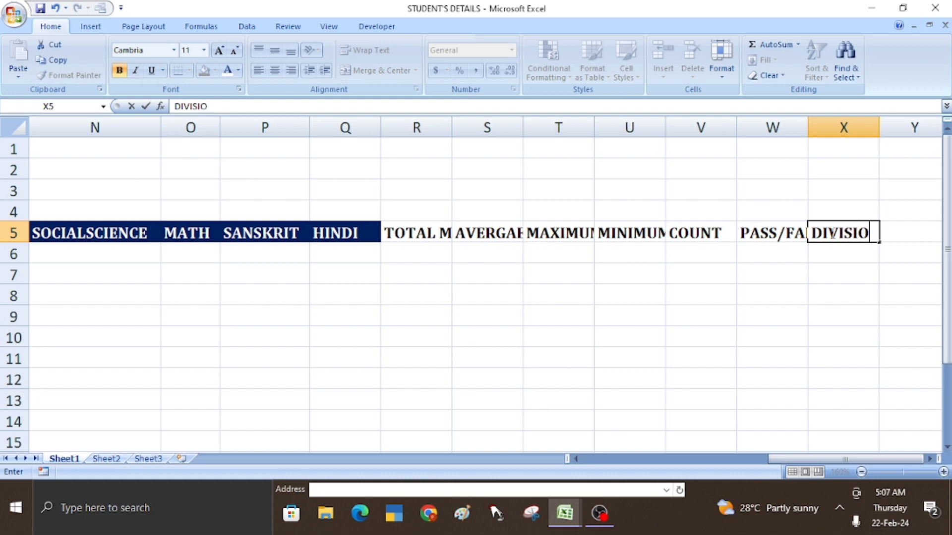
{"action": "type", "text": "N"}
{"action": "key", "text": "Tab"}
{"action": "type", "text": "RA"}
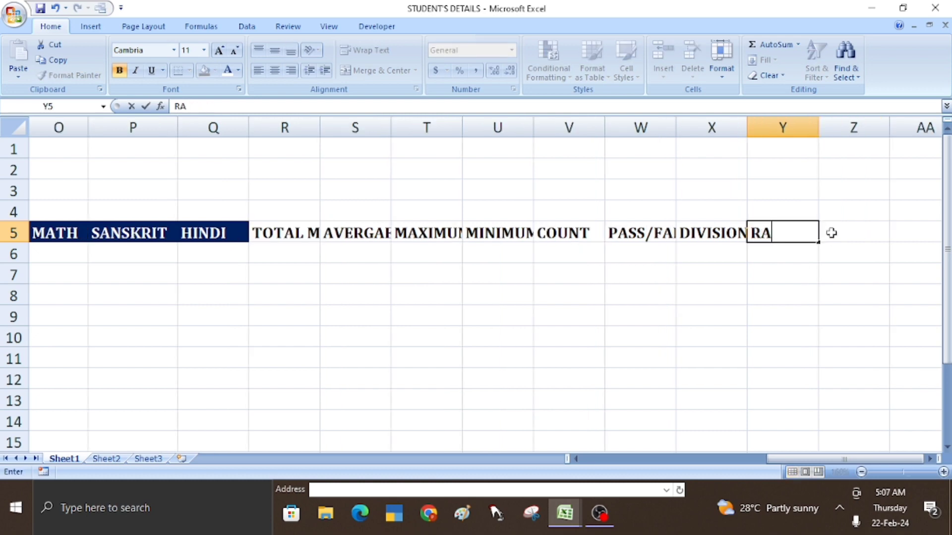
{"action": "type", "text": "NK"}
{"action": "left_click", "coordinate": [680, 353]}
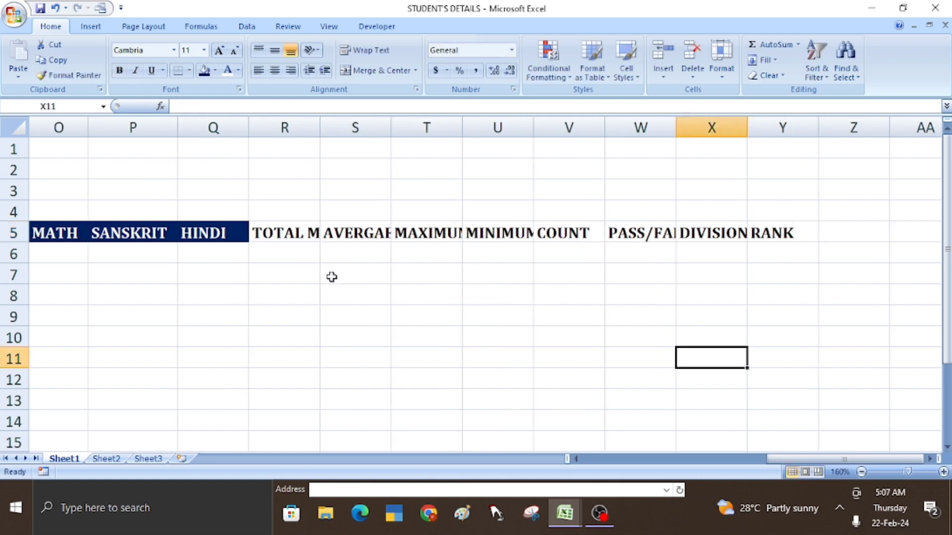
- AutoFit columns R to X to their headings, TOTAL MARKS through DIVISION
{"action": "left_click", "coordinate": [285, 235]}
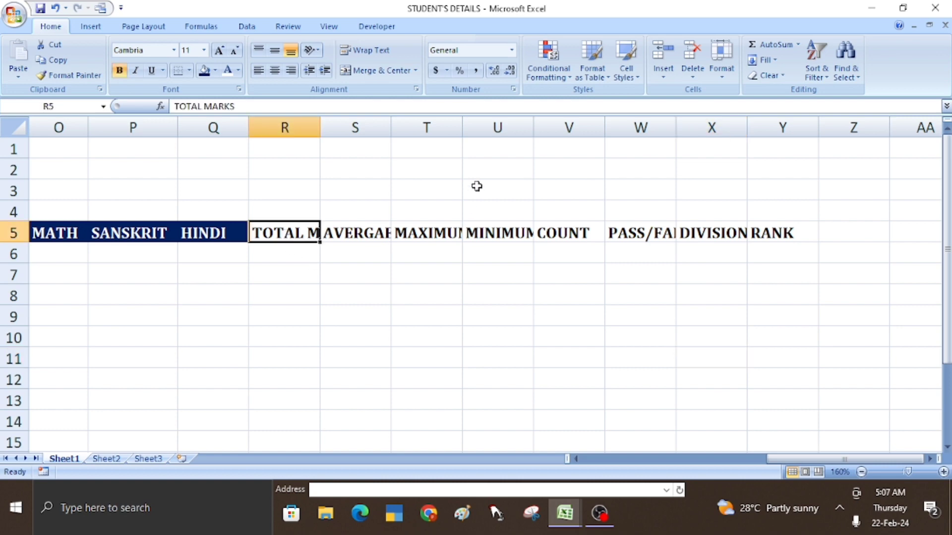
{"action": "double_click", "coordinate": [319, 126]}
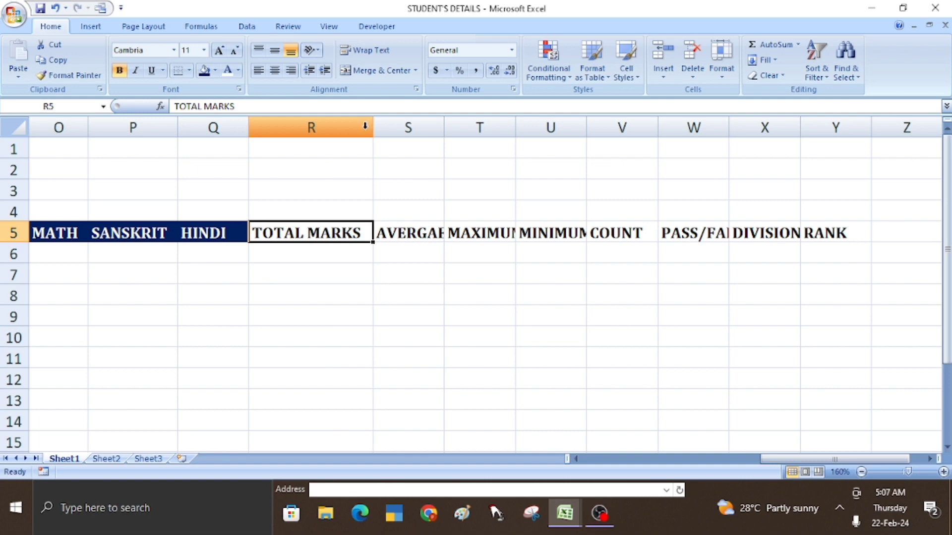
{"action": "double_click", "coordinate": [447, 125]}
{"action": "double_click", "coordinate": [529, 126]}
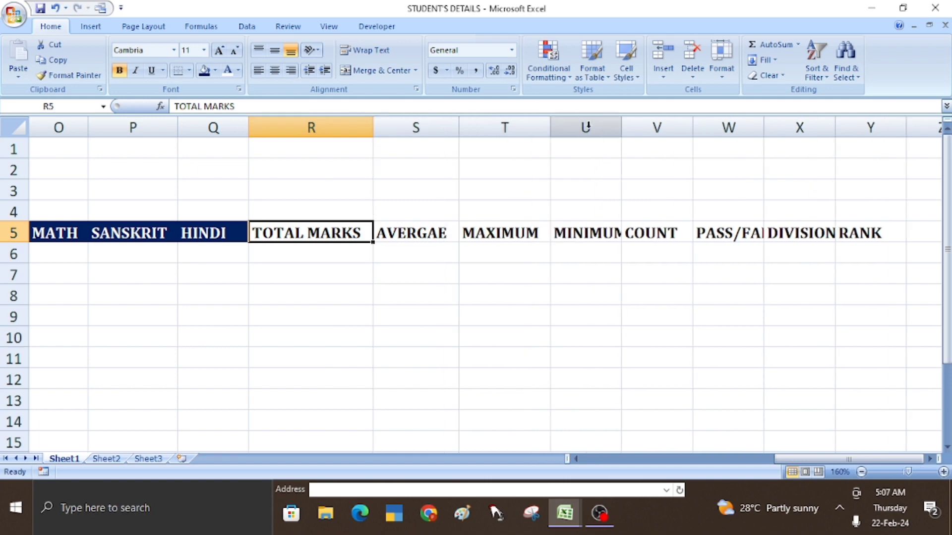
{"action": "double_click", "coordinate": [621, 128]}
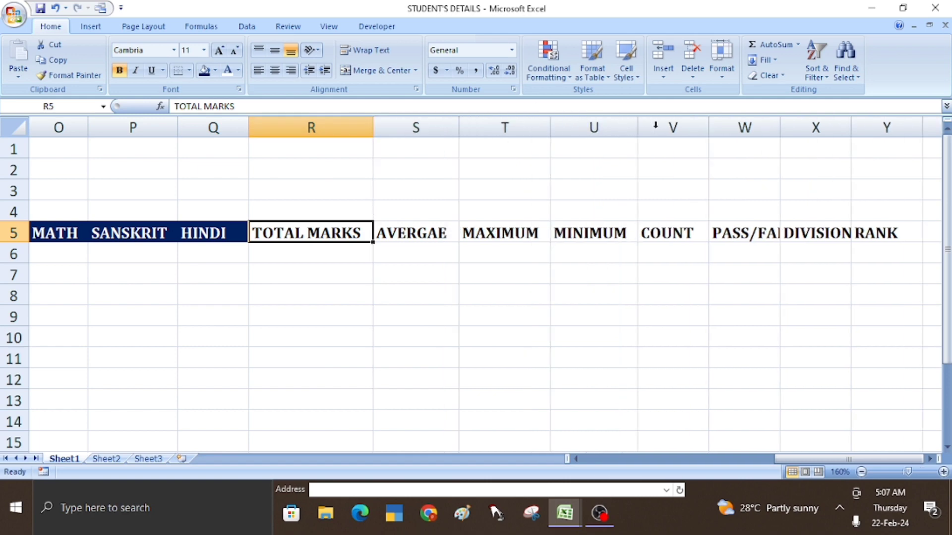
{"action": "double_click", "coordinate": [707, 124]}
{"action": "double_click", "coordinate": [775, 123]}
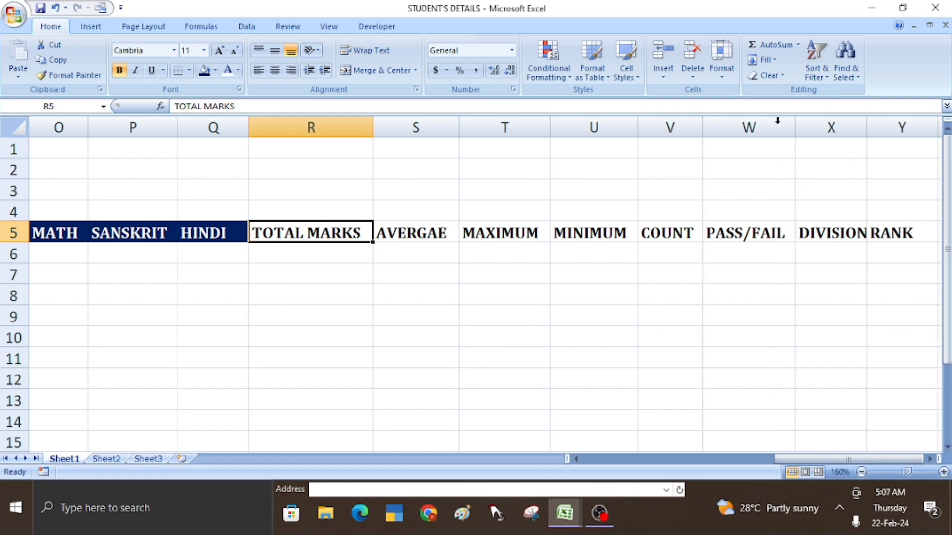
{"action": "double_click", "coordinate": [867, 128]}
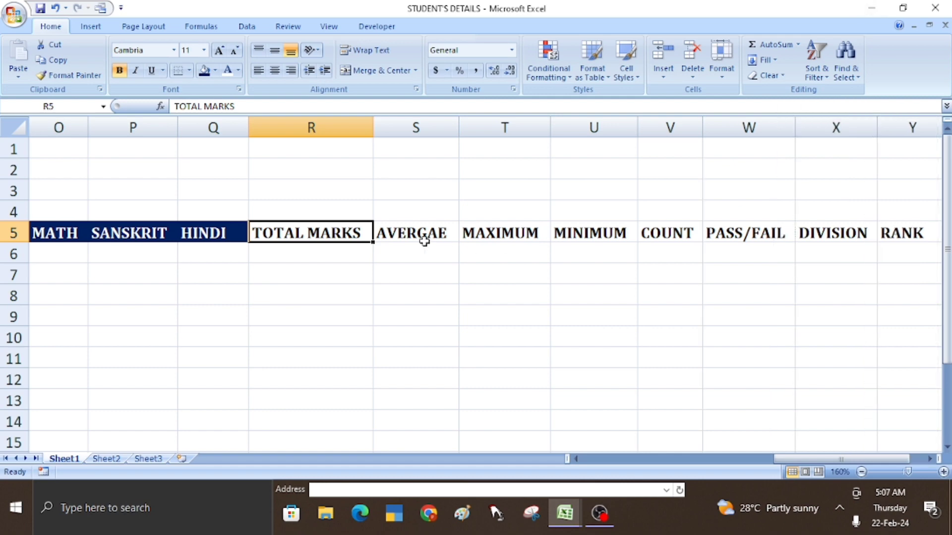
- Style headings R5:Y5 with dark blue fill and white text
{"action": "left_click_drag", "start_coordinate": [321, 234], "coordinate": [375, 233]}
{"action": "key", "text": "shift+Right"}
{"action": "key", "text": "shift+Right"}
{"action": "key", "text": "shift+Right"}
{"action": "key", "text": "shift+Right"}
{"action": "key", "text": "shift+Right"}
{"action": "key", "text": "shift+Right"}
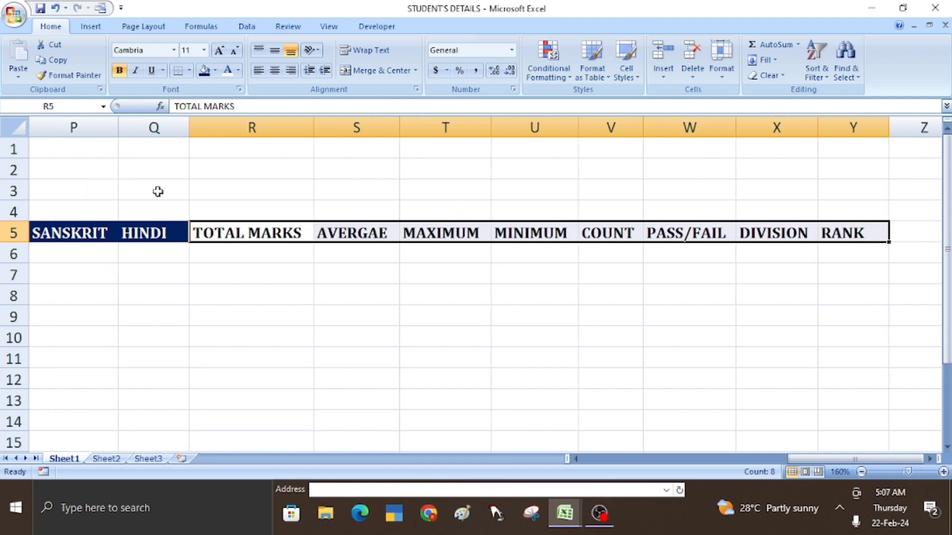
{"action": "left_click", "coordinate": [203, 71]}
{"action": "left_click", "coordinate": [227, 72]}
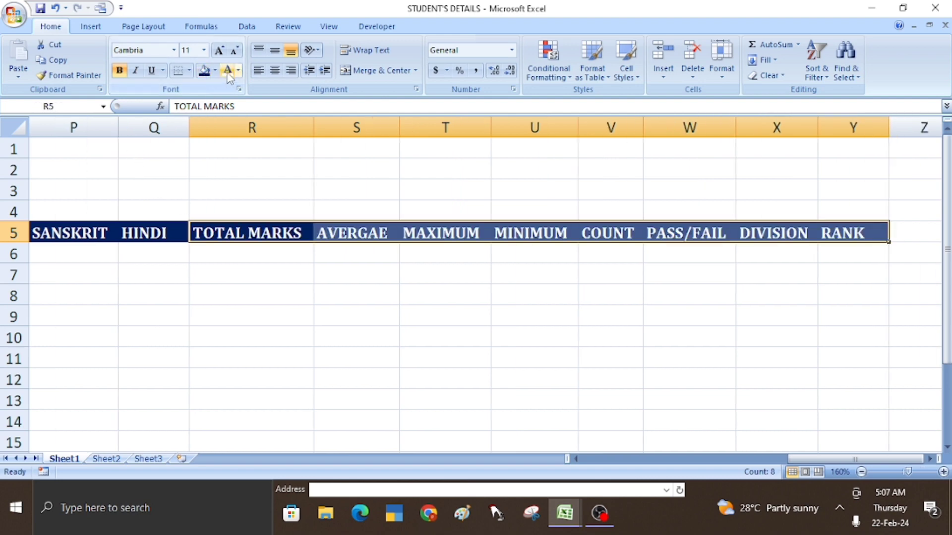
{"action": "left_click", "coordinate": [303, 274]}
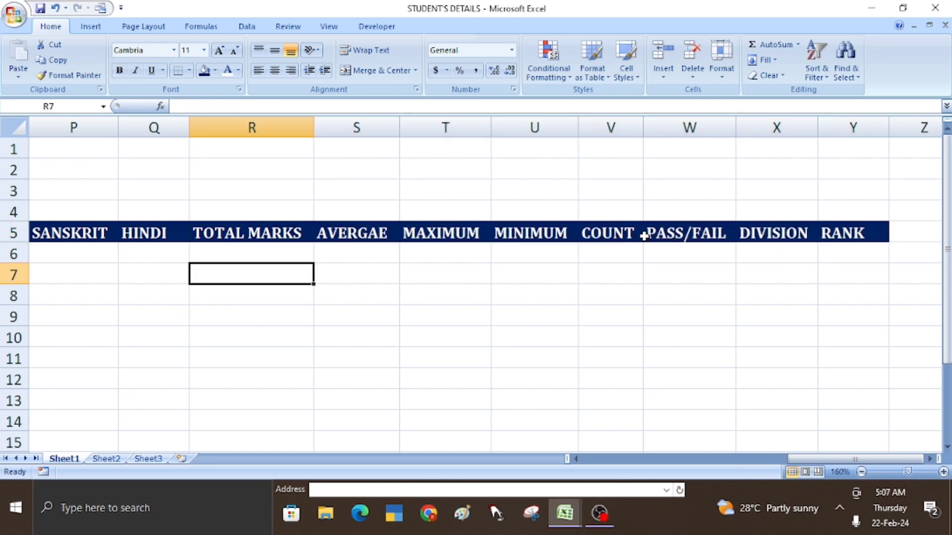
{"action": "left_click", "coordinate": [644, 237]}
{"action": "key", "text": "Left"}
{"action": "key", "text": "Left"}
{"action": "key", "text": "Left"}
{"action": "key", "text": "Left"}
{"action": "key", "text": "Left"}
{"action": "key", "text": "Left"}
{"action": "key", "text": "Left"}
{"action": "key", "text": "Left"}
{"action": "key", "text": "Left"}
{"action": "key", "text": "Left"}
{"action": "key", "text": "Left"}
{"action": "key", "text": "Left"}
{"action": "key", "text": "Left"}
{"action": "key", "text": "Left"}
{"action": "key", "text": "Left"}
{"action": "key", "text": "Left"}
{"action": "key", "text": "Left"}
{"action": "key", "text": "Left"}
{"action": "key", "text": "Left"}
{"action": "key", "text": "Left"}
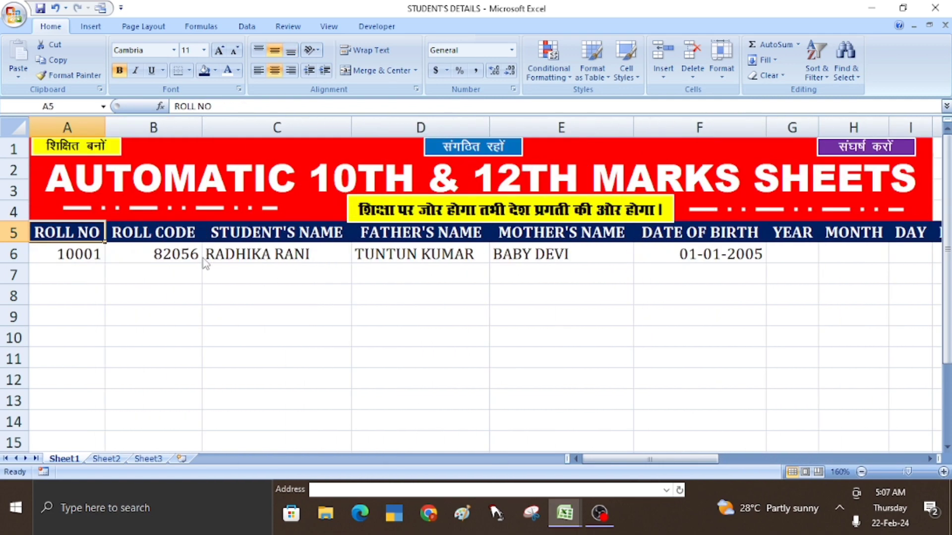
- Apply All Borders to the table range A5:Y15, ROLL NO through RANK
{"action": "key", "text": "shift+Down"}
{"action": "key", "text": "shift+Down"}
{"action": "key", "text": "shift+Down"}
{"action": "key", "text": "shift+Down"}
{"action": "key", "text": "shift+Down"}
{"action": "key", "text": "shift+Down"}
{"action": "key", "text": "shift+Down"}
{"action": "key", "text": "shift+Down"}
{"action": "key", "text": "shift+Down"}
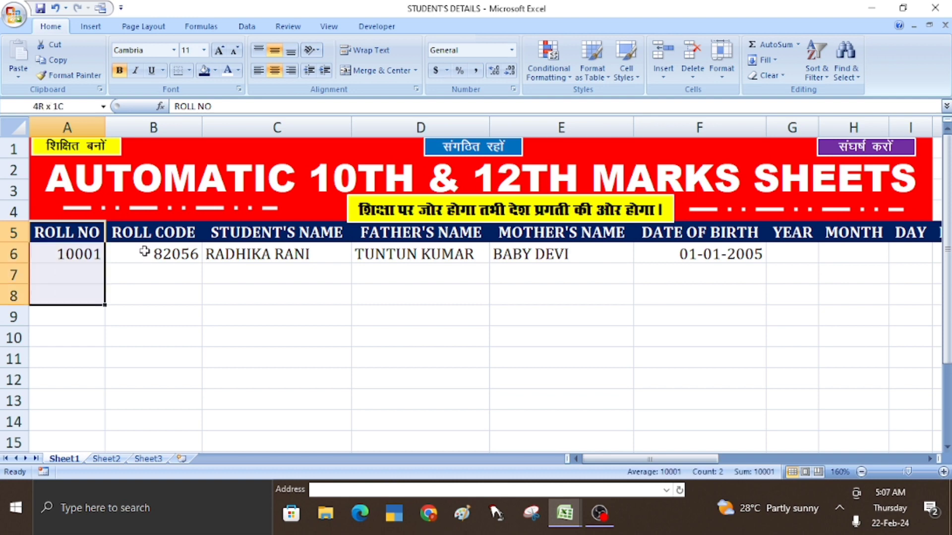
{"action": "key", "text": "shift+Down"}
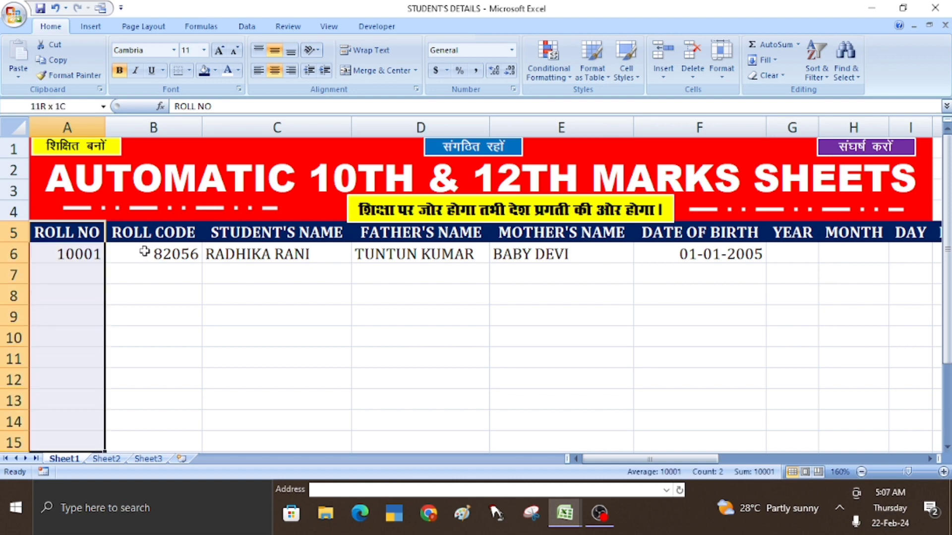
{"action": "key", "text": "shift+Right"}
{"action": "key", "text": "shift+Right"}
{"action": "key", "text": "shift+Right"}
{"action": "key", "text": "shift+Right"}
{"action": "key", "text": "shift+Right"}
{"action": "key", "text": "shift+Right"}
{"action": "key", "text": "shift+Right"}
{"action": "key", "text": "shift+Right"}
{"action": "key", "text": "shift+Right"}
{"action": "key", "text": "shift+Right"}
{"action": "key", "text": "shift+Right"}
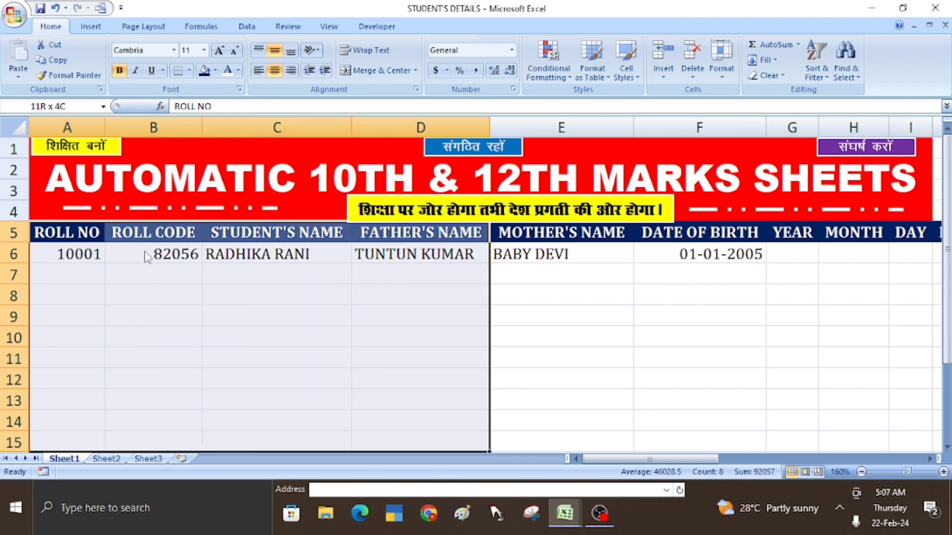
{"action": "key", "text": "shift+Right"}
{"action": "key", "text": "shift+Right"}
{"action": "key", "text": "shift+Right"}
{"action": "key", "text": "shift+Right"}
{"action": "key", "text": "shift+Right"}
{"action": "key", "text": "shift+Right"}
{"action": "key", "text": "shift+Right"}
{"action": "key", "text": "shift+Right"}
{"action": "key", "text": "shift+Right"}
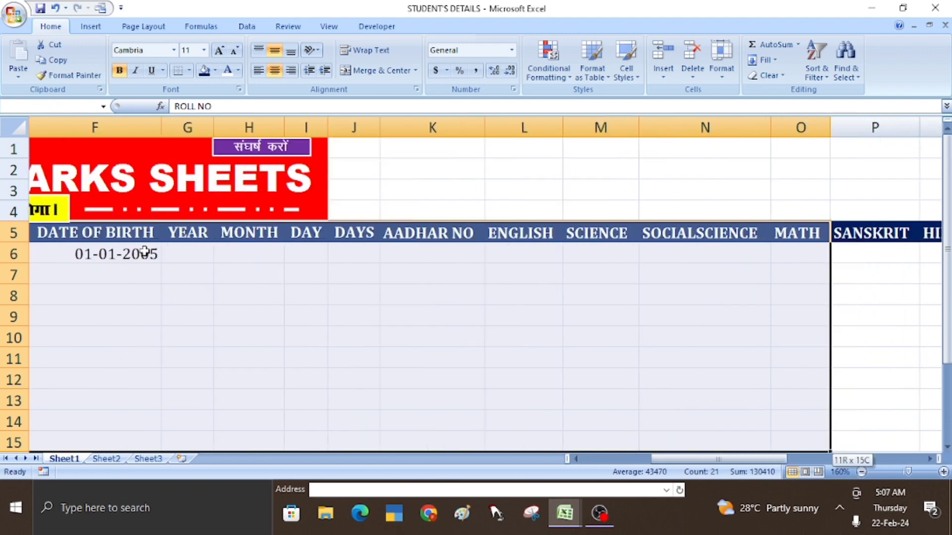
{"action": "key", "text": "shift+Right"}
{"action": "key", "text": "shift+Right"}
{"action": "key", "text": "shift+Right"}
{"action": "key", "text": "shift+Right"}
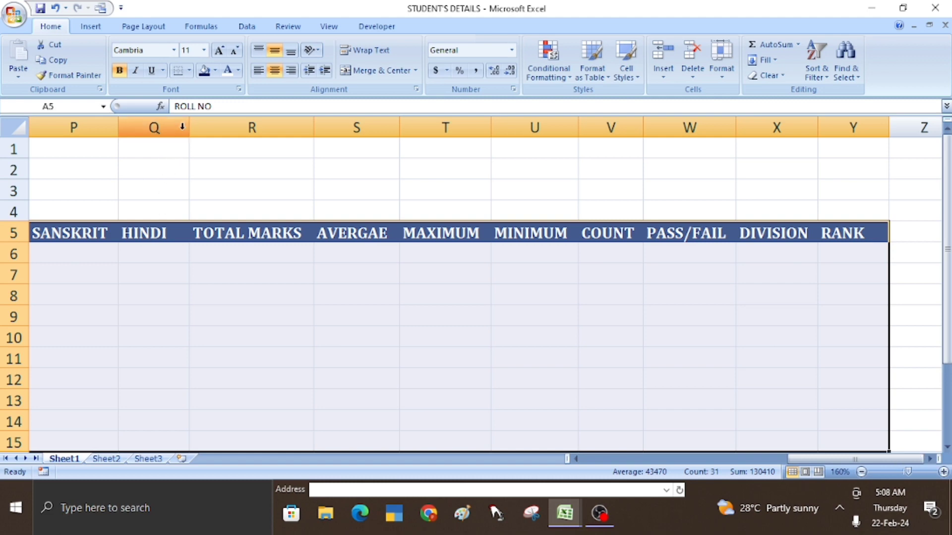
{"action": "left_click", "coordinate": [190, 71]}
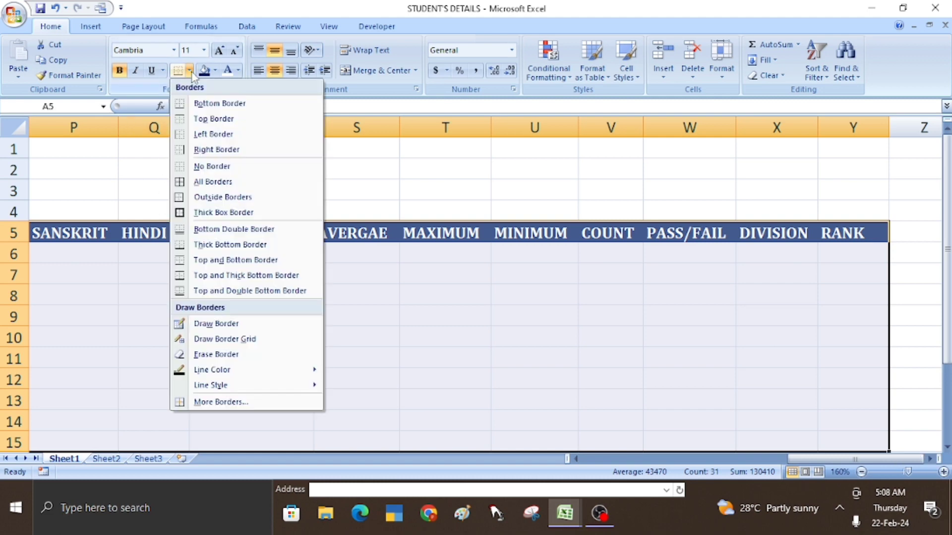
{"action": "left_click", "coordinate": [190, 181]}
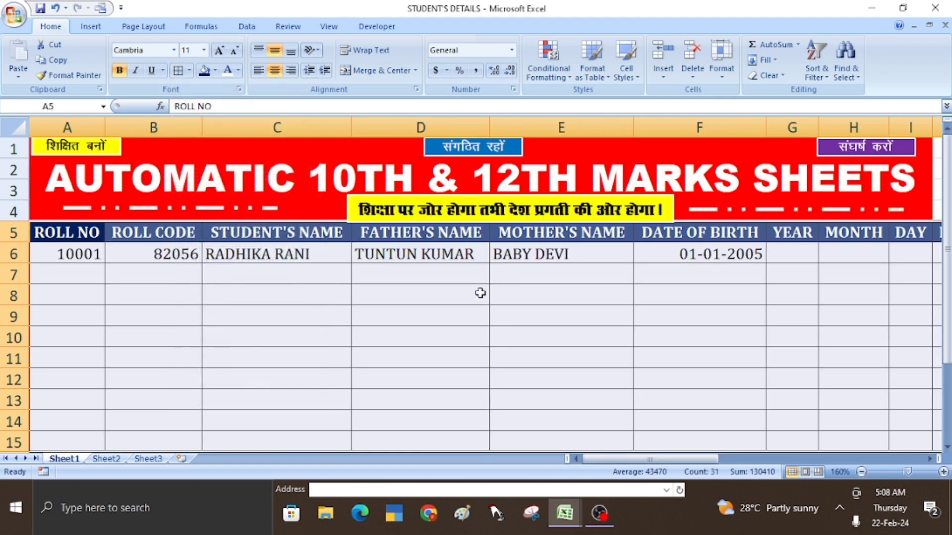
{"action": "left_click", "coordinate": [435, 284]}
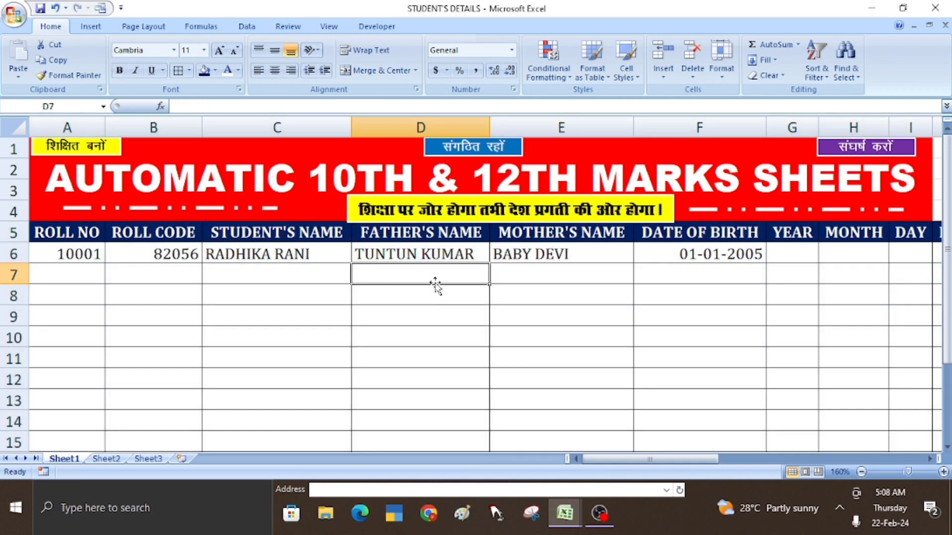
{"action": "left_click", "coordinate": [79, 255]}
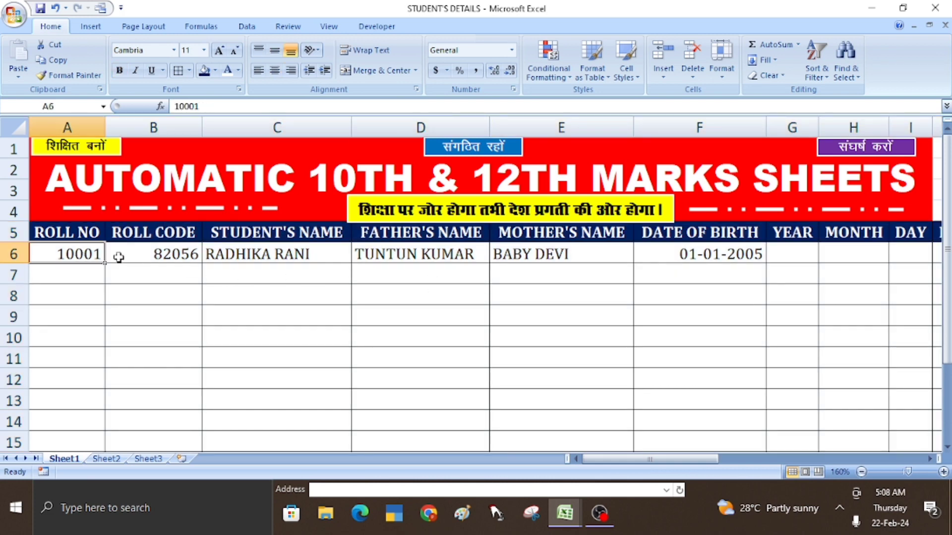
{"action": "left_click", "coordinate": [253, 256]}
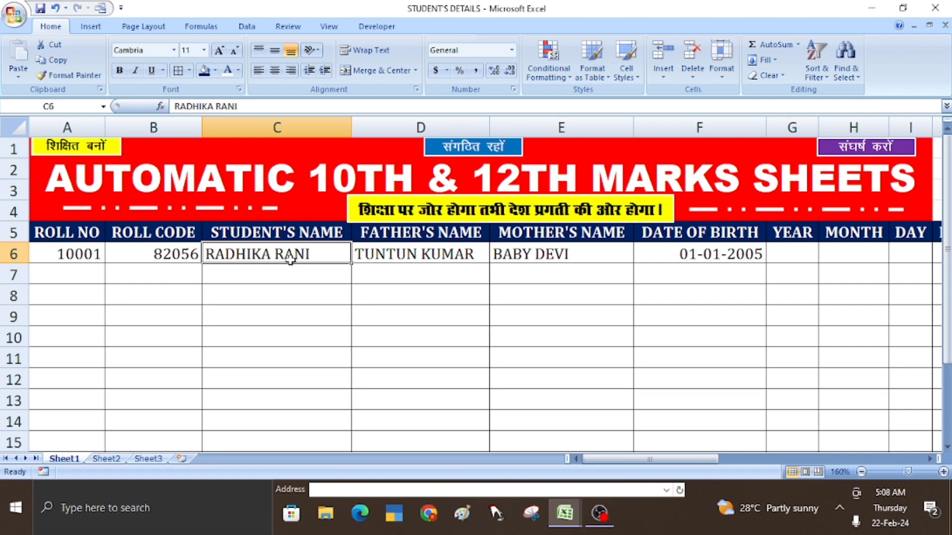
{"action": "key", "text": "Right"}
{"action": "key", "text": "Right"}
{"action": "key", "text": "Right"}
{"action": "key", "text": "Right"}
{"action": "key", "text": "Right"}
{"action": "key", "text": "Right"}
{"action": "key", "text": "Right"}
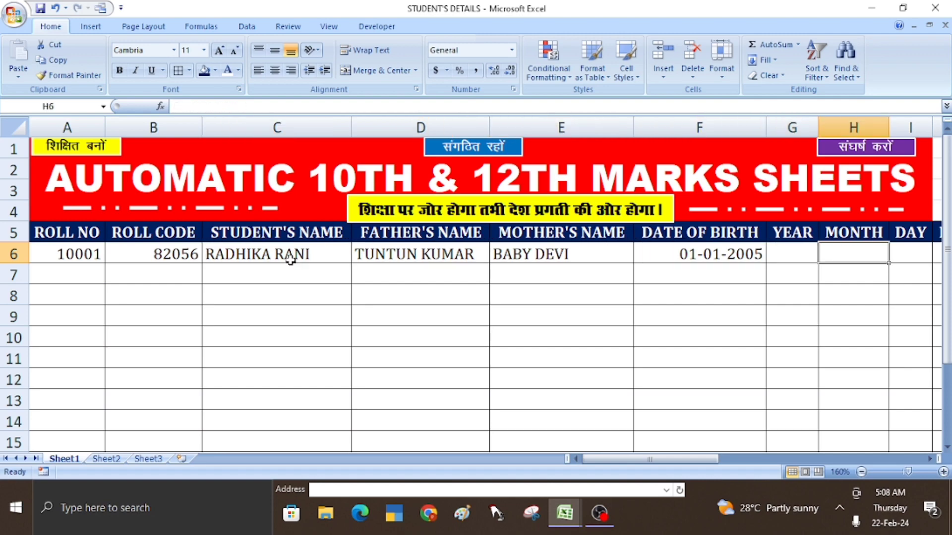
{"action": "key", "text": "Right"}
{"action": "key", "text": "Right"}
{"action": "key", "text": "Right"}
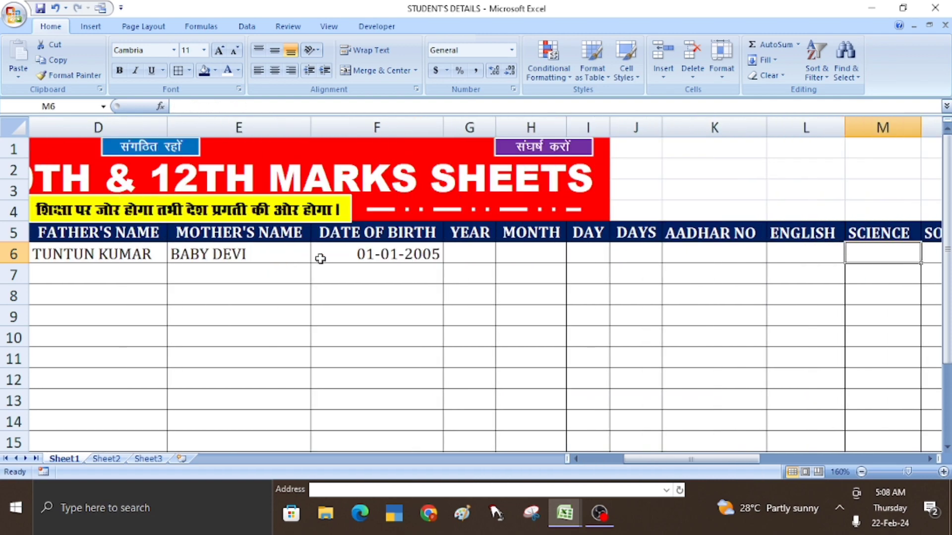
{"action": "left_click", "coordinate": [452, 250]}
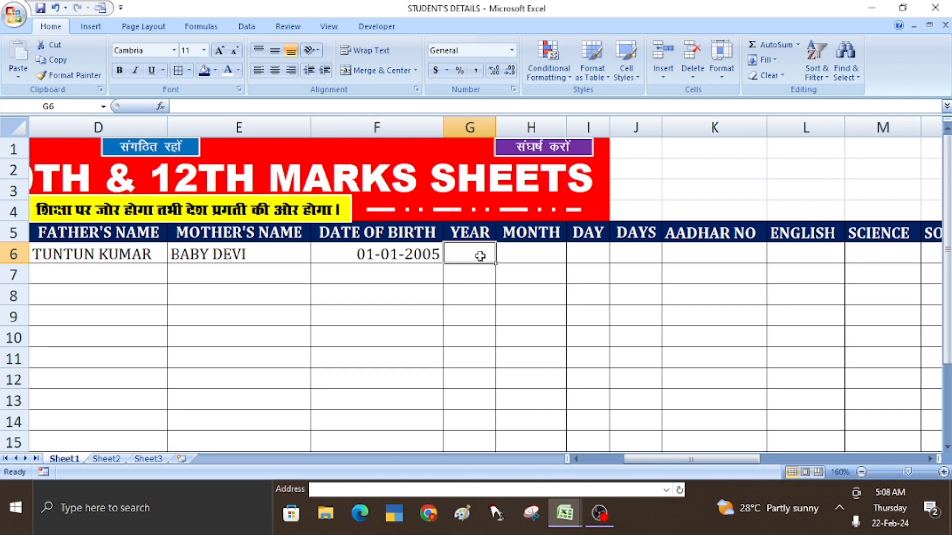
{"action": "scroll", "coordinate": [506, 295], "scroll_direction": "up", "scroll_amount": 4, "text": "ctrl"}
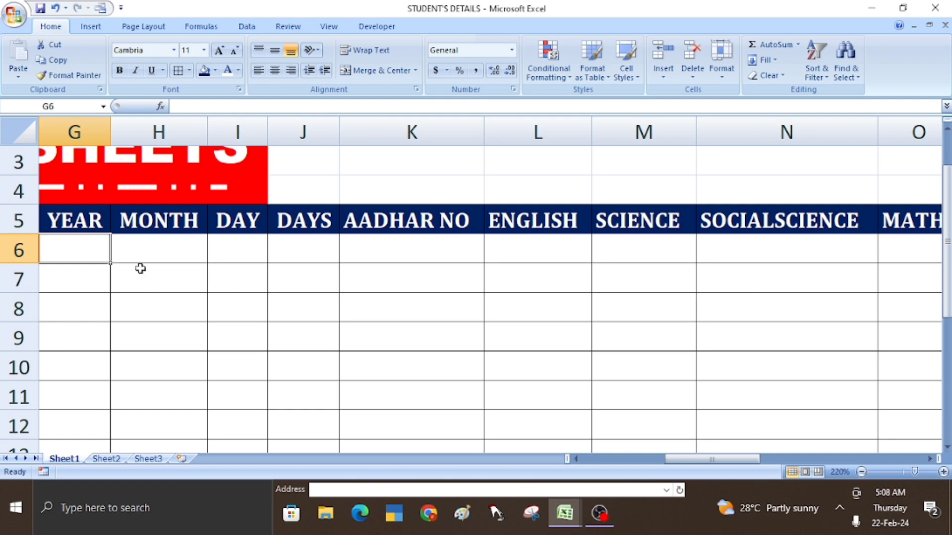
{"action": "key", "text": "Left"}
{"action": "key", "text": "Left"}
{"action": "key", "text": "Left"}
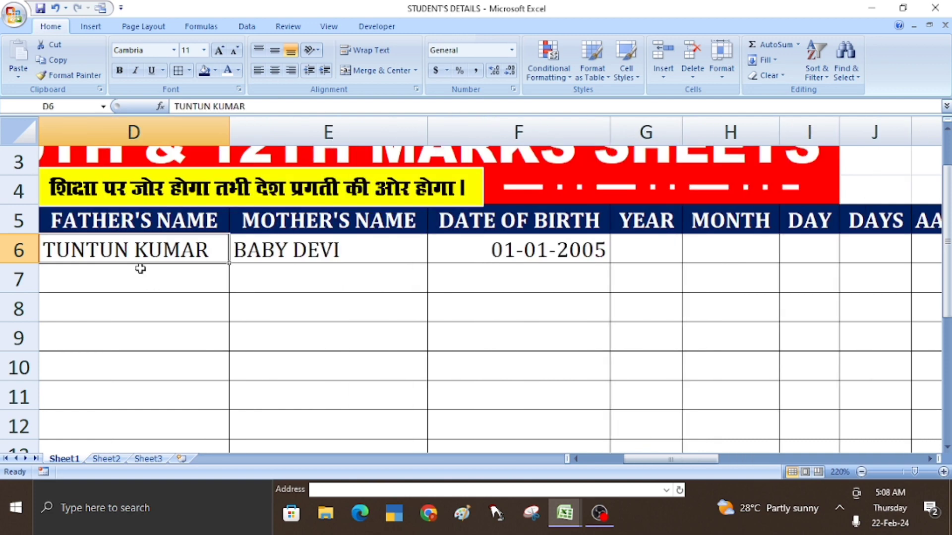
{"action": "left_click", "coordinate": [653, 255]}
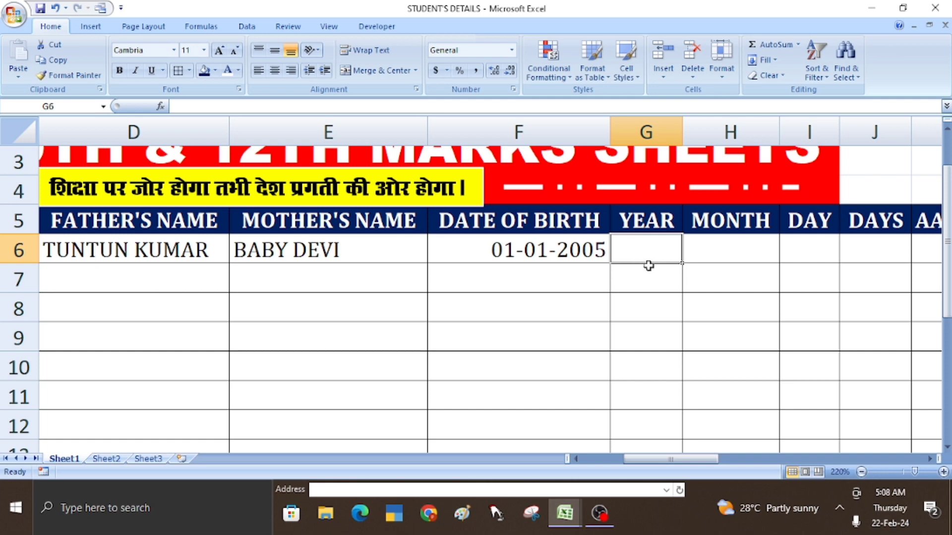
- Enter =DATEDIF(F6,TODAY(),"Y") in G6 so it shows the age of 19 years
{"action": "type", "text": "="}
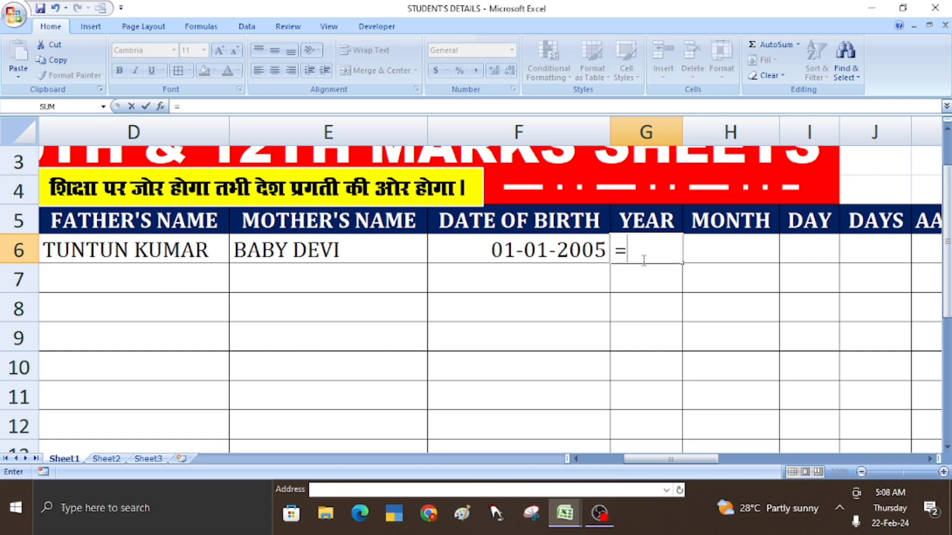
{"action": "type", "text": "DATEDI"}
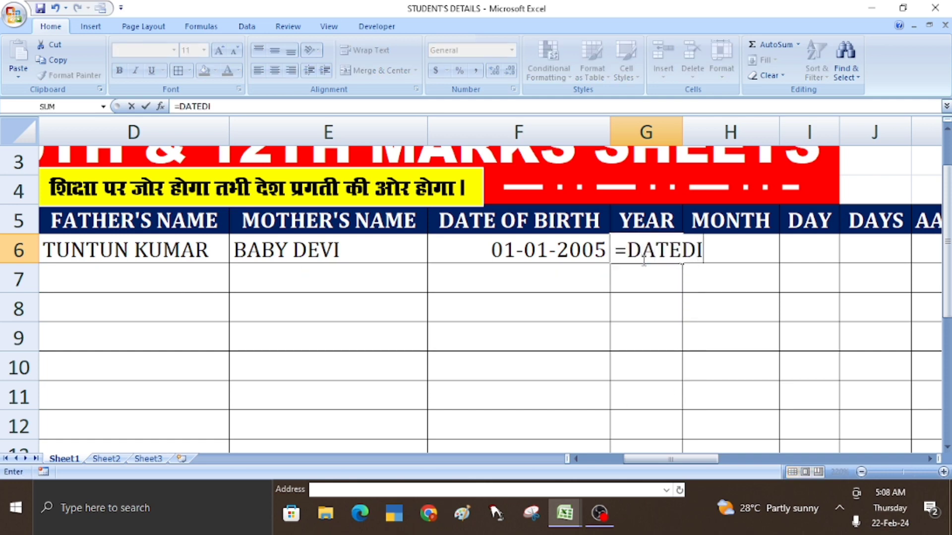
{"action": "type", "text": "F("}
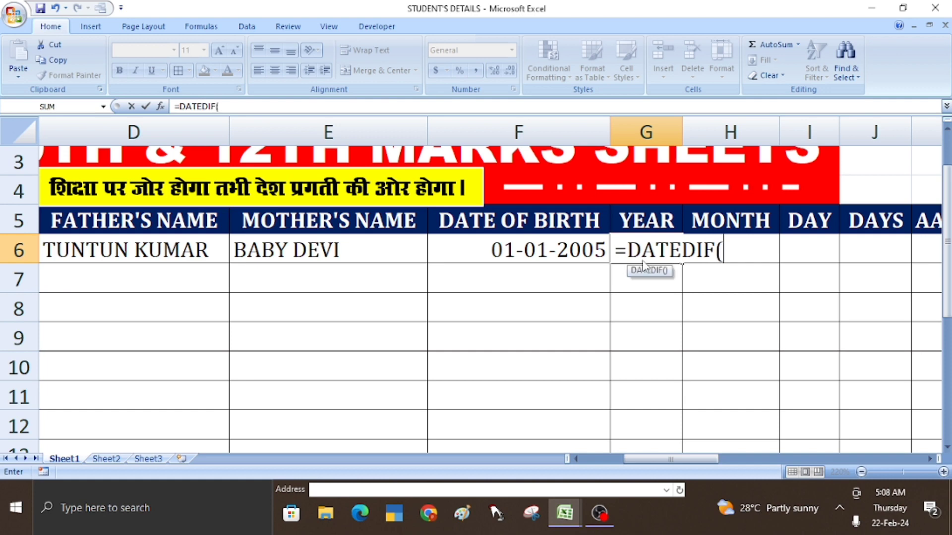
{"action": "left_click", "coordinate": [541, 255]}
{"action": "type", "text": ","}
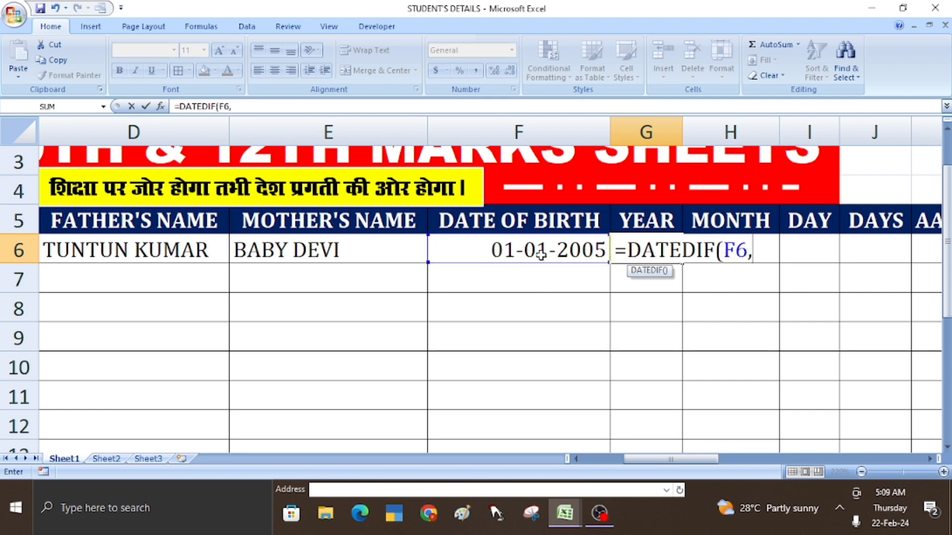
{"action": "type", "text": "TODAY"}
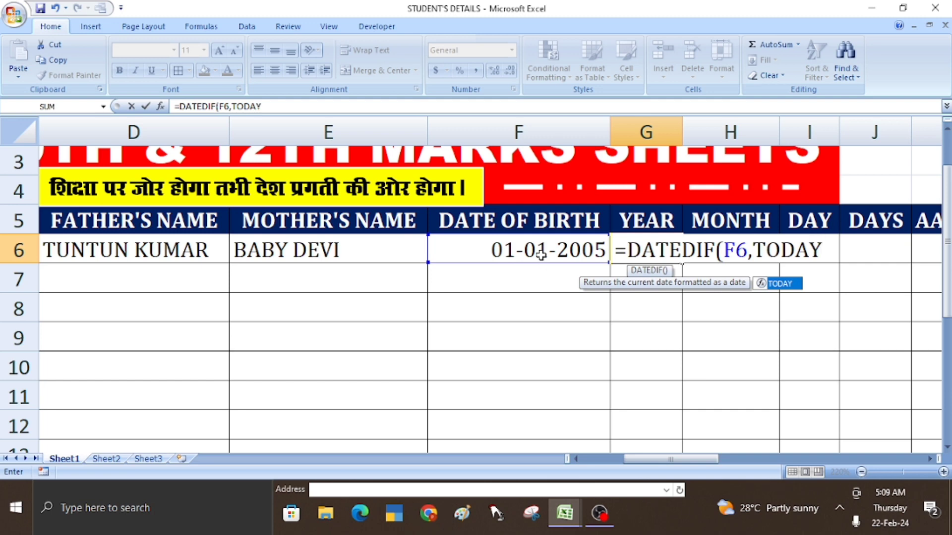
{"action": "type", "text": "("}
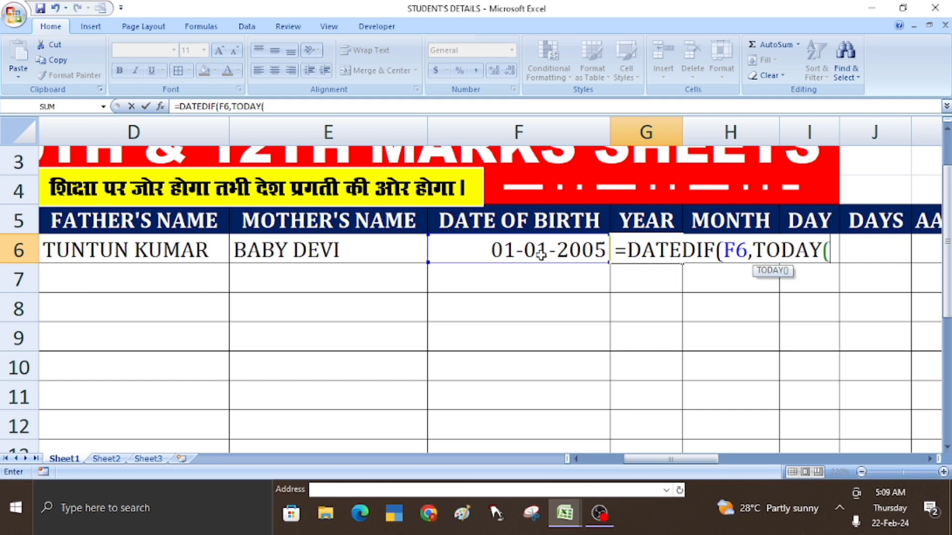
{"action": "type", "text": ")"}
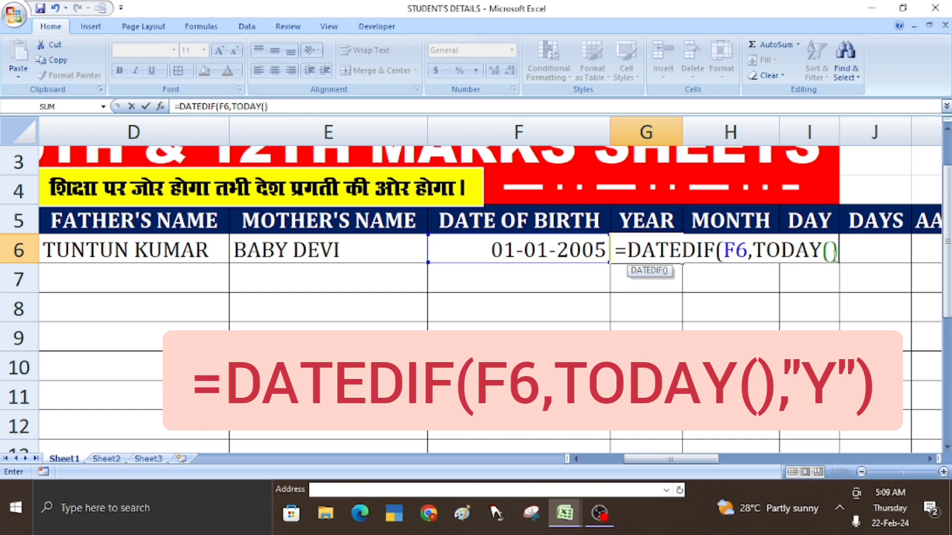
{"action": "type", "text": ",\"Y\")"}
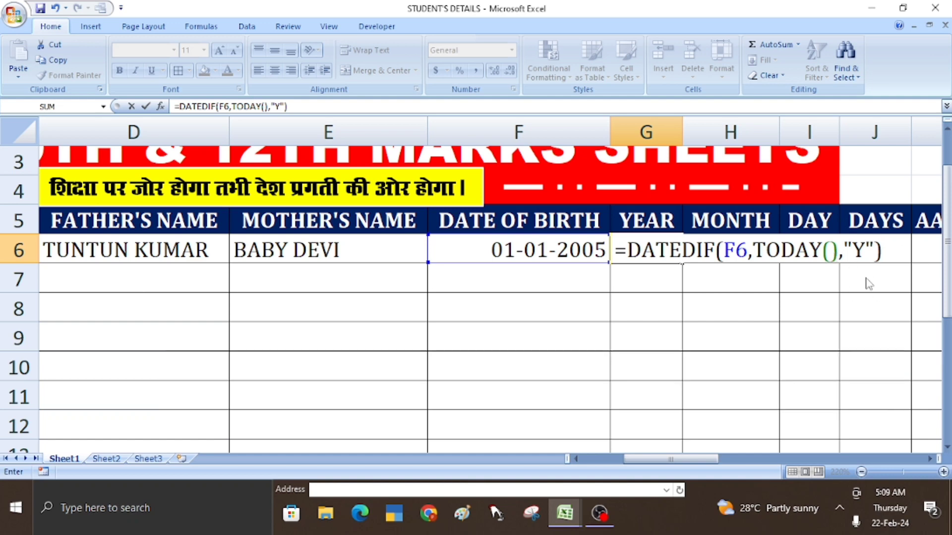
{"action": "key", "text": "Return"}
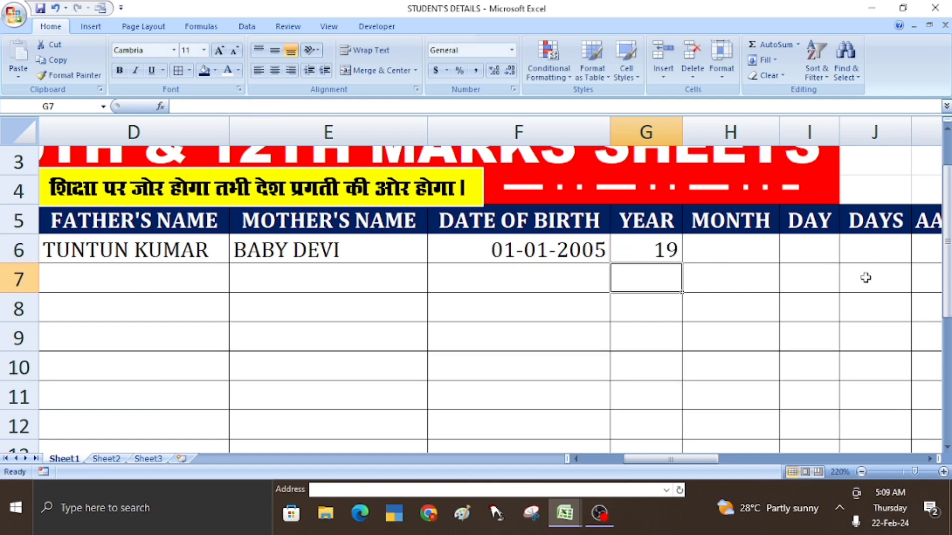
{"action": "left_click", "coordinate": [653, 254]}
{"action": "left_click", "coordinate": [719, 258]}
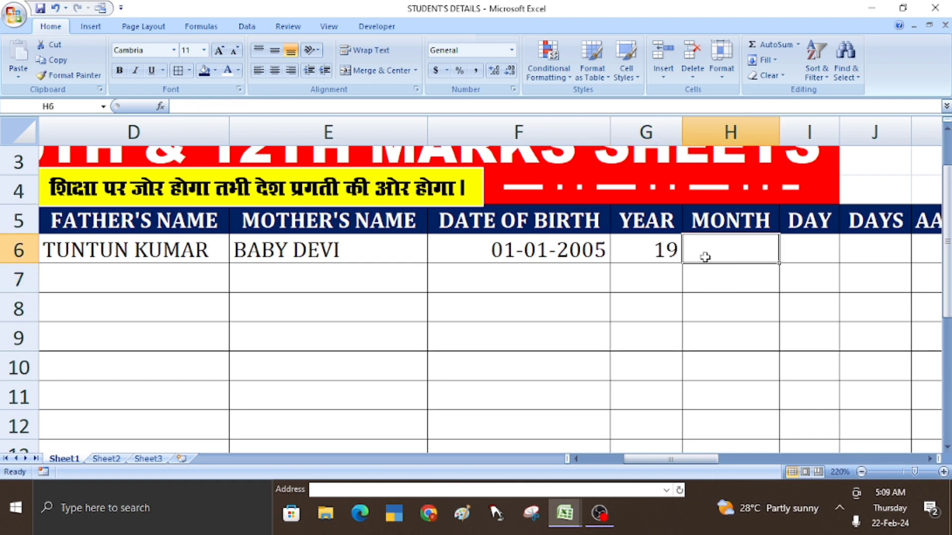
- Enter =DATEDIF(F6,TODAY(),"YM") in H6, showing 1 leftover month
{"action": "type", "text": "="}
{"action": "type", "text": "DATEDIF"}
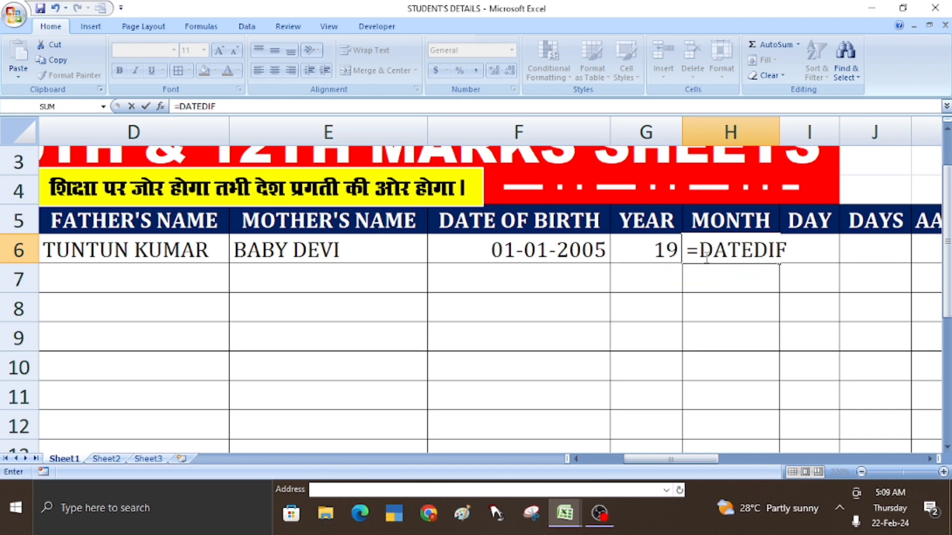
{"action": "type", "text": "("}
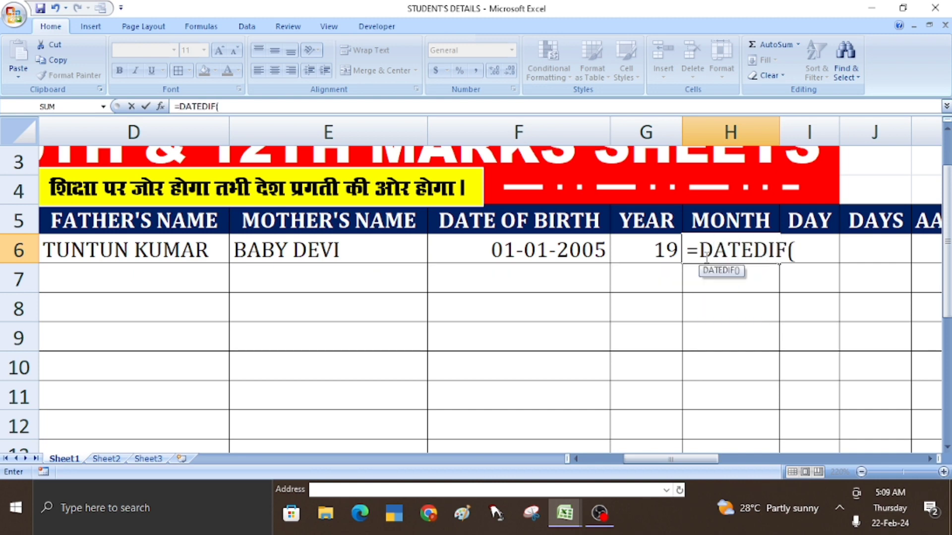
{"action": "left_click", "coordinate": [546, 253]}
{"action": "type", "text": ","}
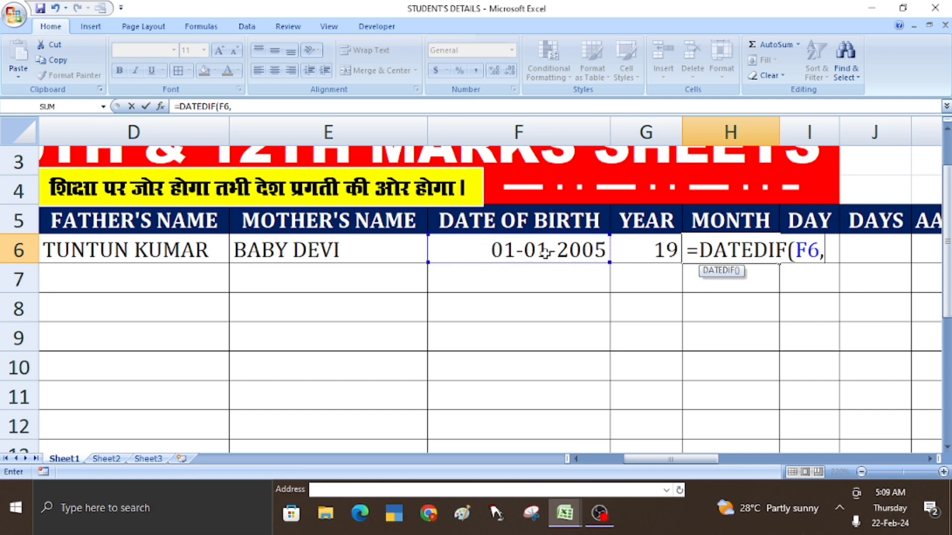
{"action": "type", "text": "TOD"}
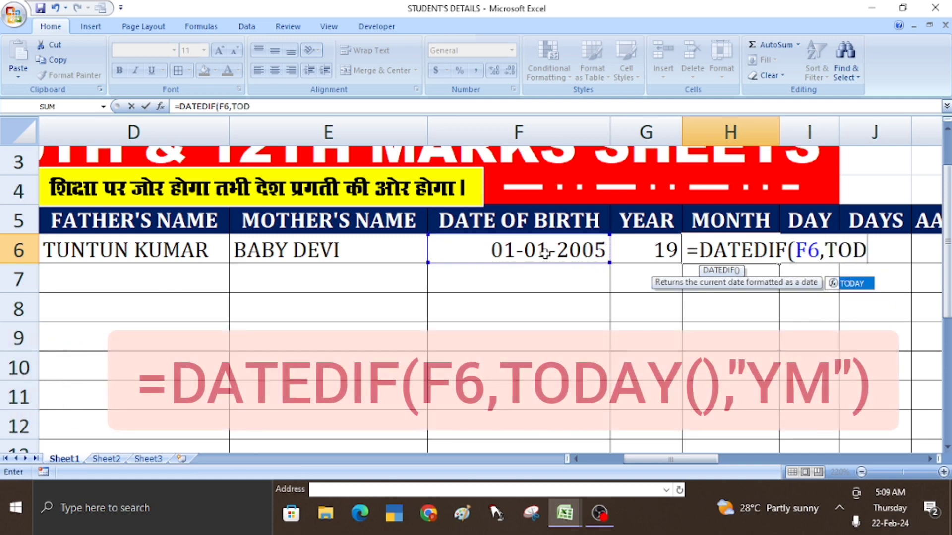
{"action": "type", "text": "AY()"}
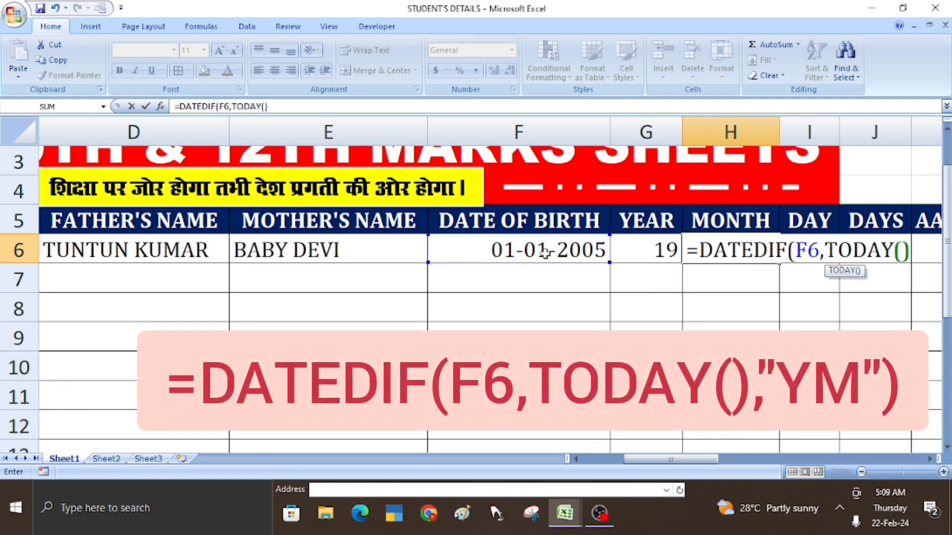
{"action": "type", "text": ",\""}
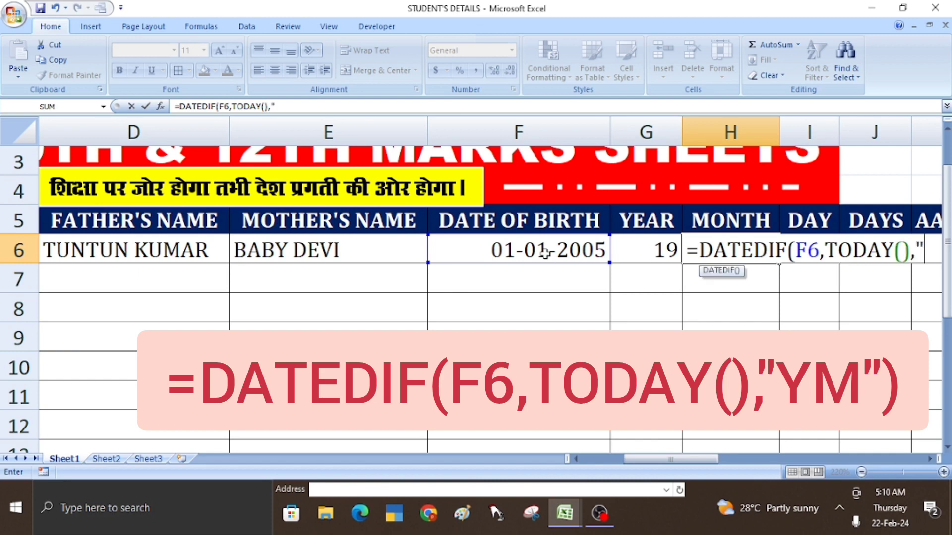
{"action": "type", "text": "YM"}
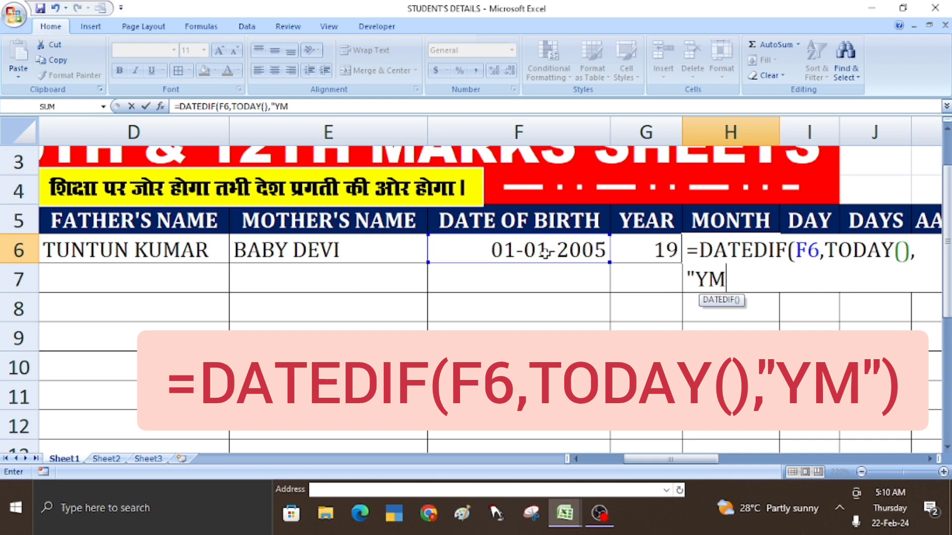
{"action": "type", "text": "\")"}
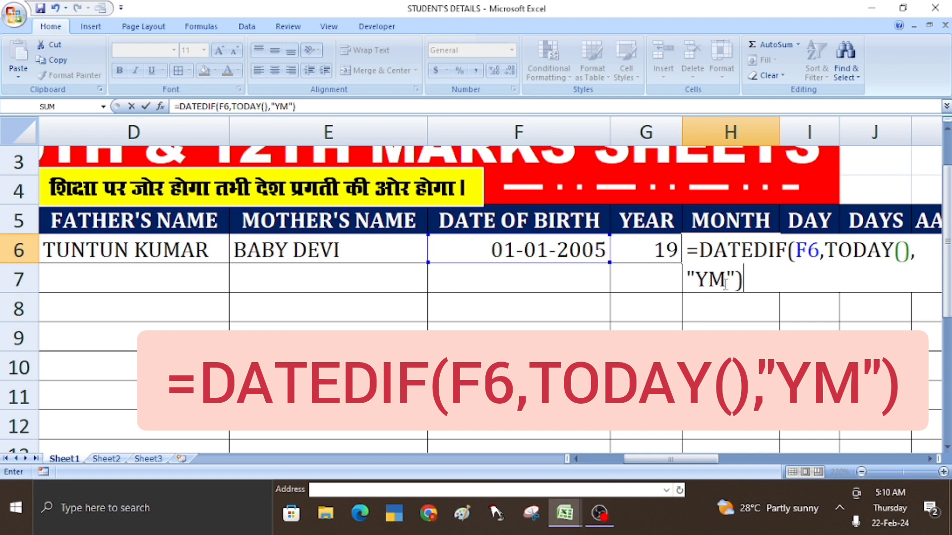
{"action": "key", "text": "Return"}
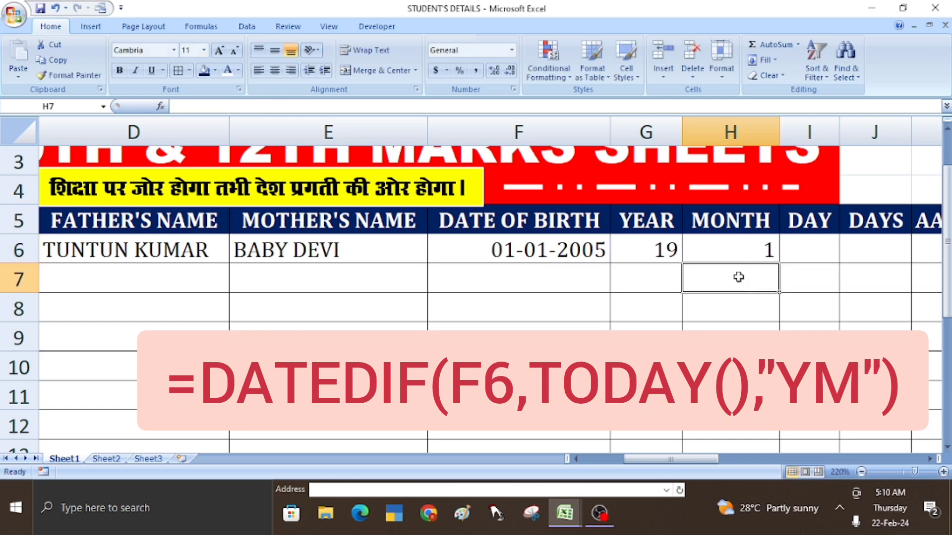
- Check the month formula in H6, then move along row 6 to the DAY cell I6
{"action": "left_click", "coordinate": [731, 255]}
{"action": "key", "text": "Right"}
{"action": "key", "text": "Right"}
{"action": "key", "text": "Right"}
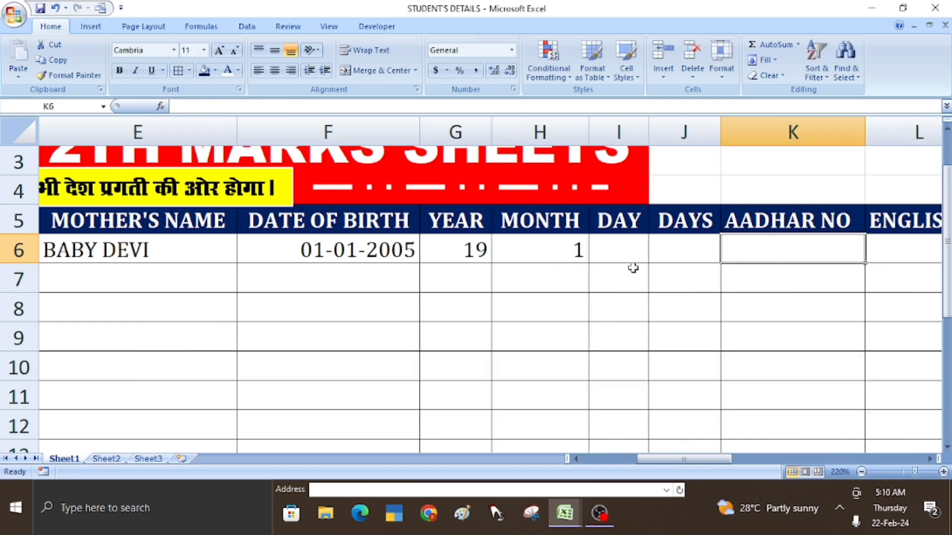
{"action": "key", "text": "Right"}
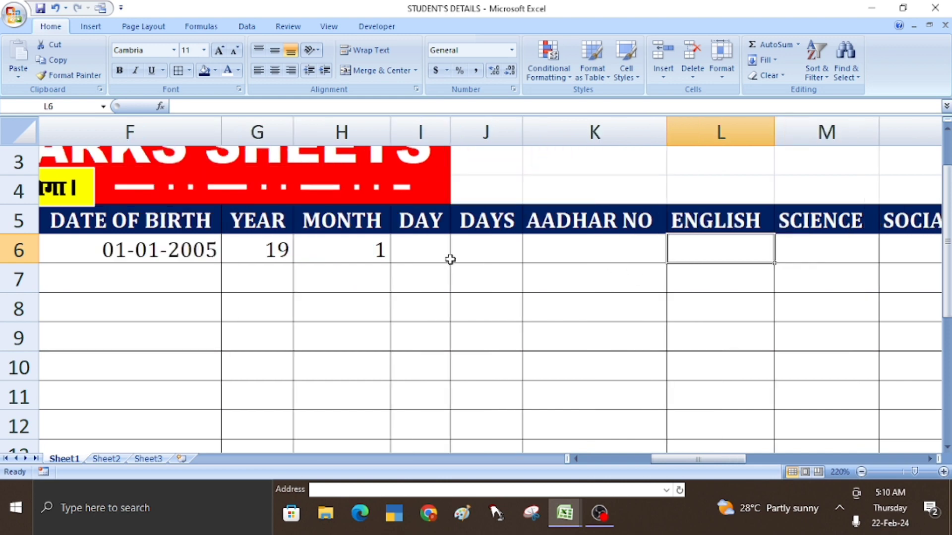
{"action": "left_click", "coordinate": [407, 256]}
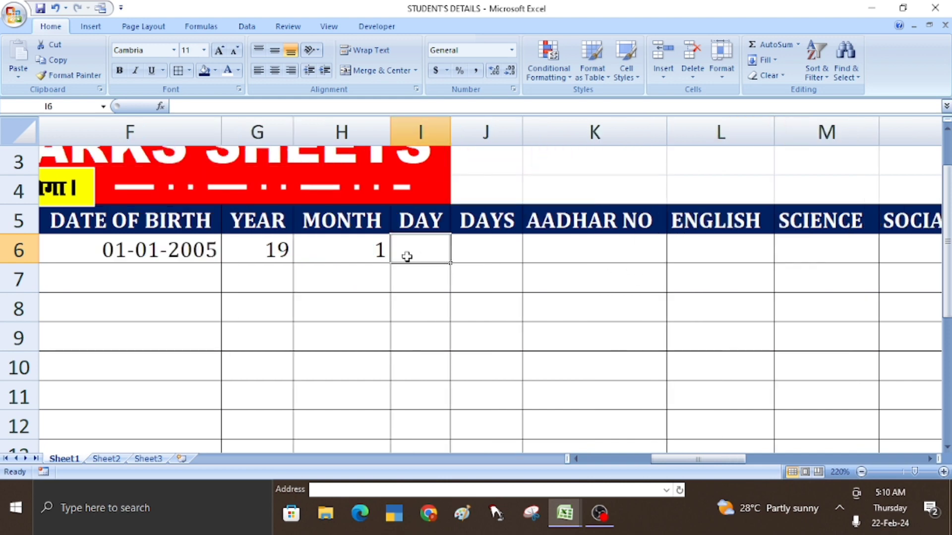
- Enter =DATEDIF(F6,TODAY(),"MD") in I6, showing 21 leftover days
{"action": "type", "text": "="}
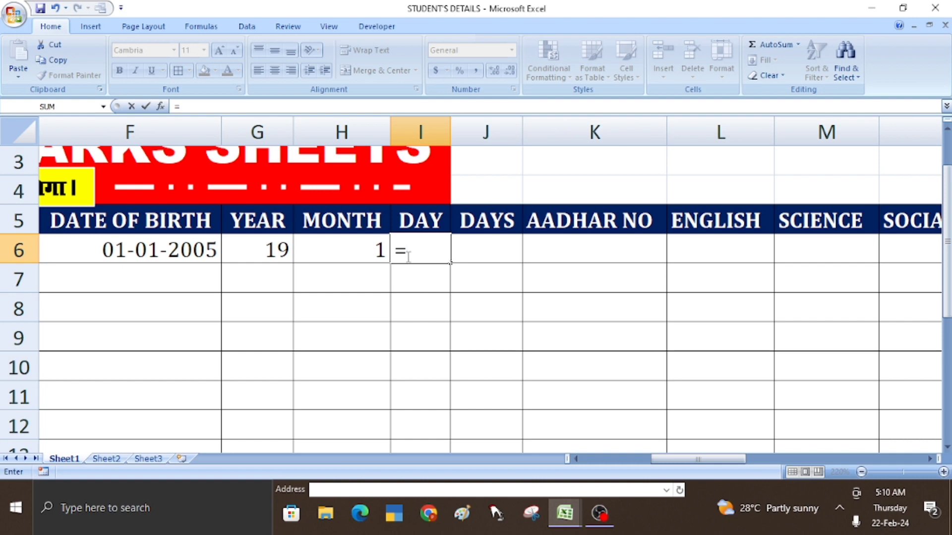
{"action": "type", "text": "DAT"}
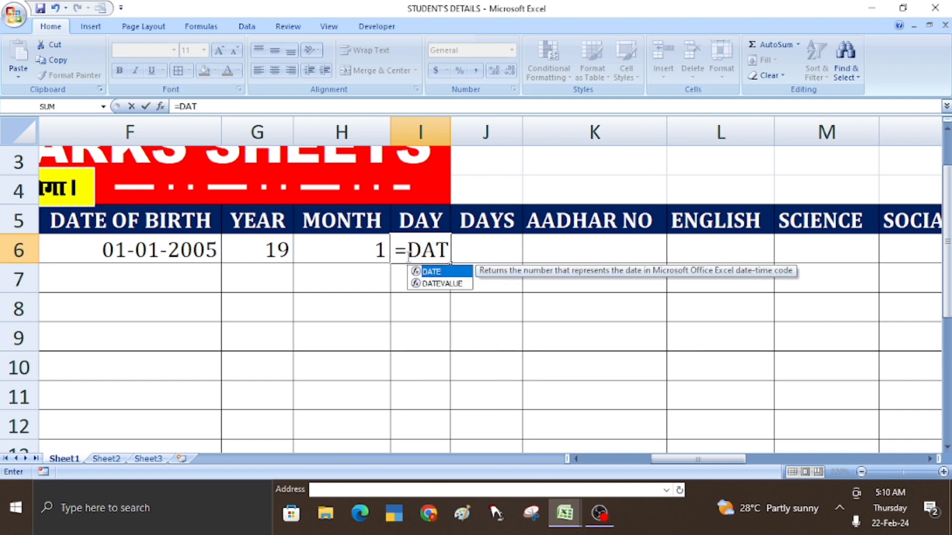
{"action": "type", "text": "EDI"}
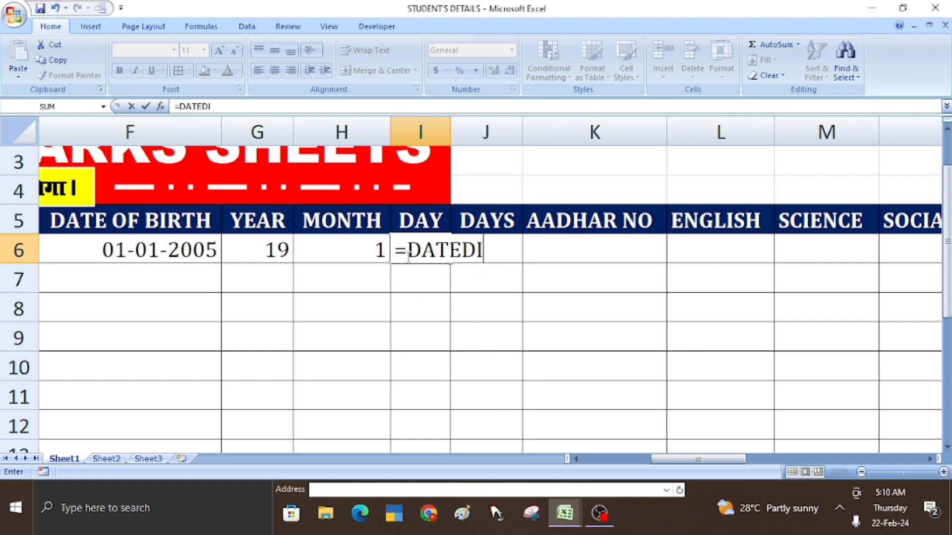
{"action": "type", "text": "F("}
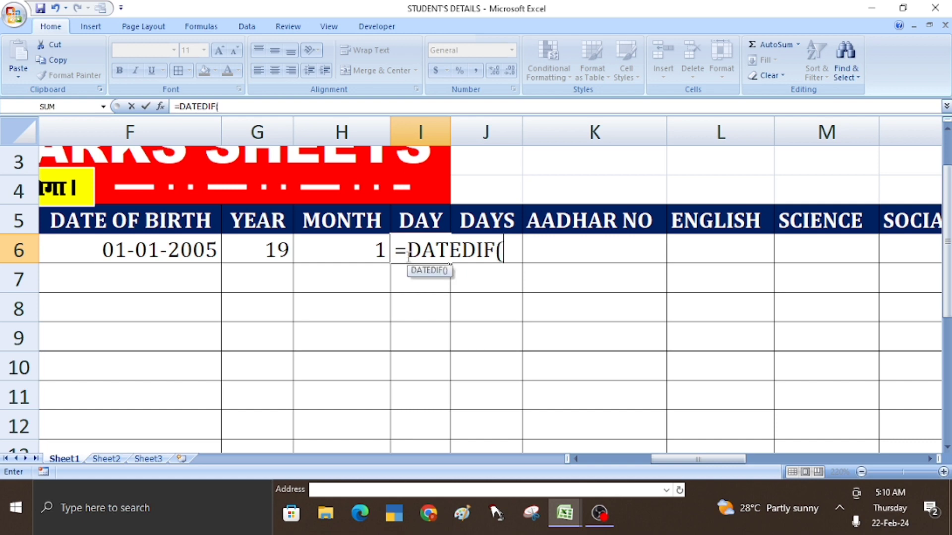
{"action": "left_click", "coordinate": [149, 249]}
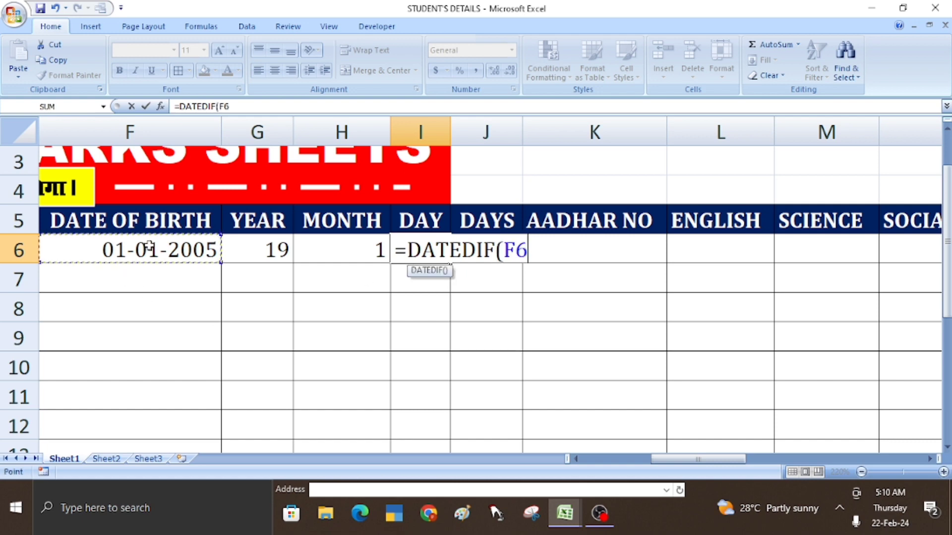
{"action": "type", "text": ",TO"}
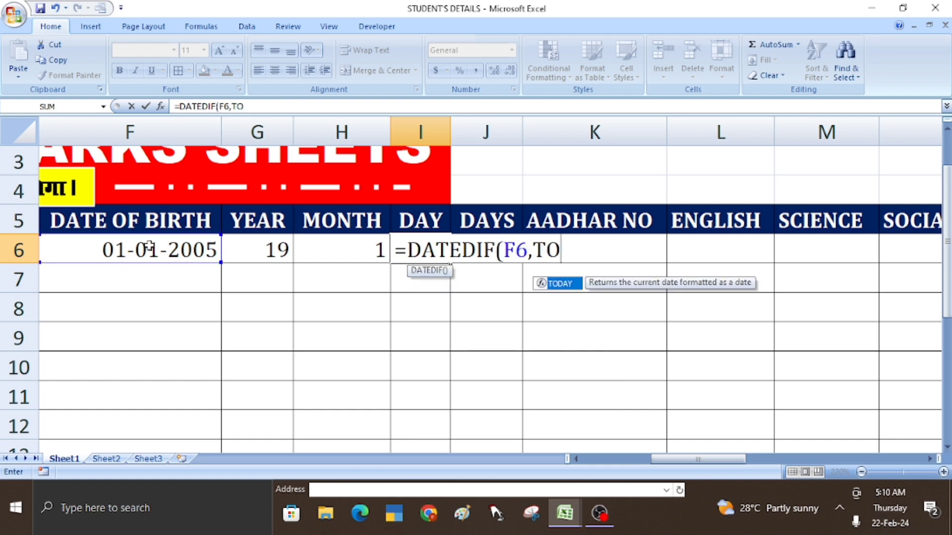
{"action": "type", "text": "DAY"}
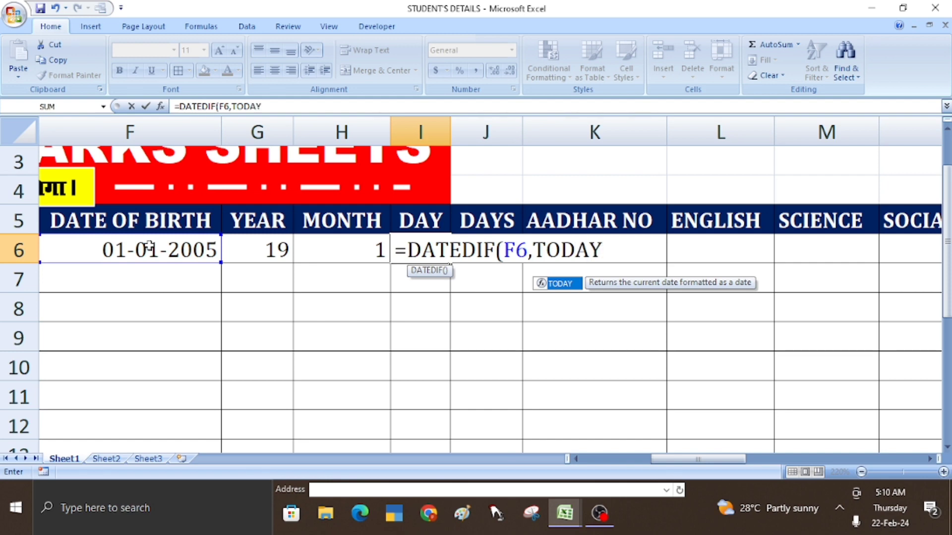
{"action": "type", "text": "(0"}
{"action": "key", "text": "BackSpace"}
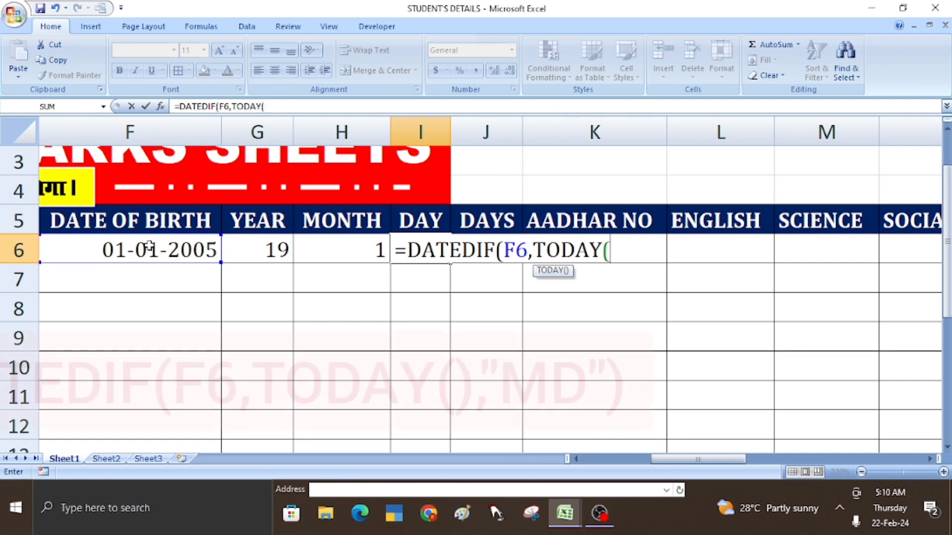
{"action": "type", "text": "),"}
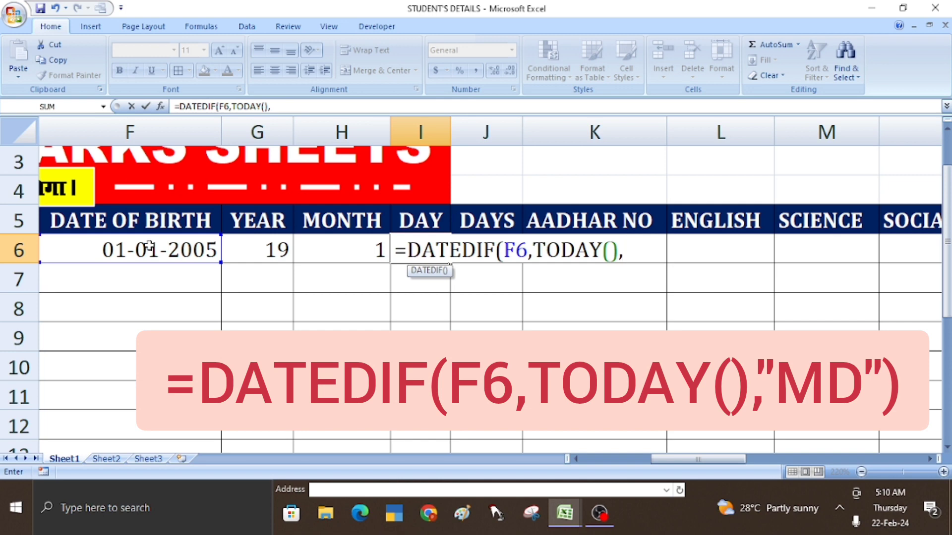
{"action": "type", "text": "\"MD\""}
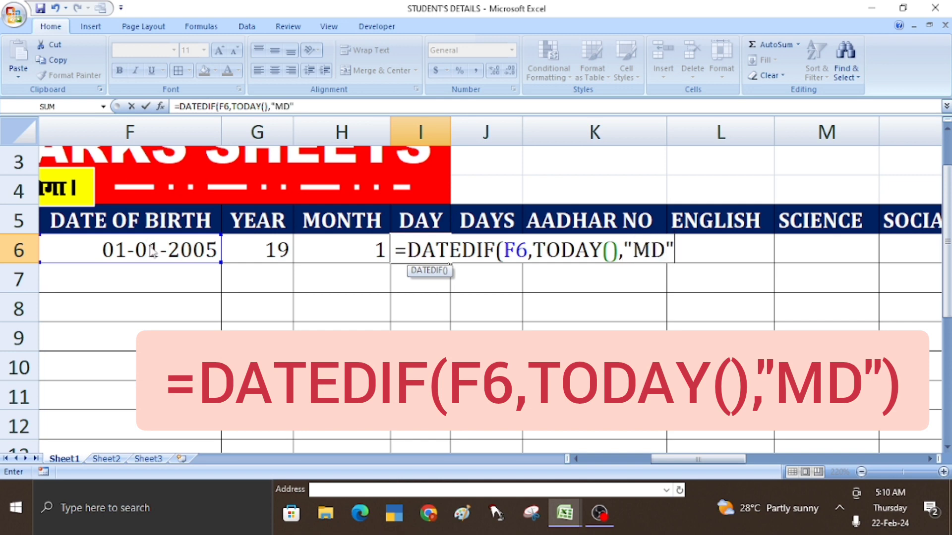
{"action": "type", "text": ")"}
{"action": "key", "text": "Return"}
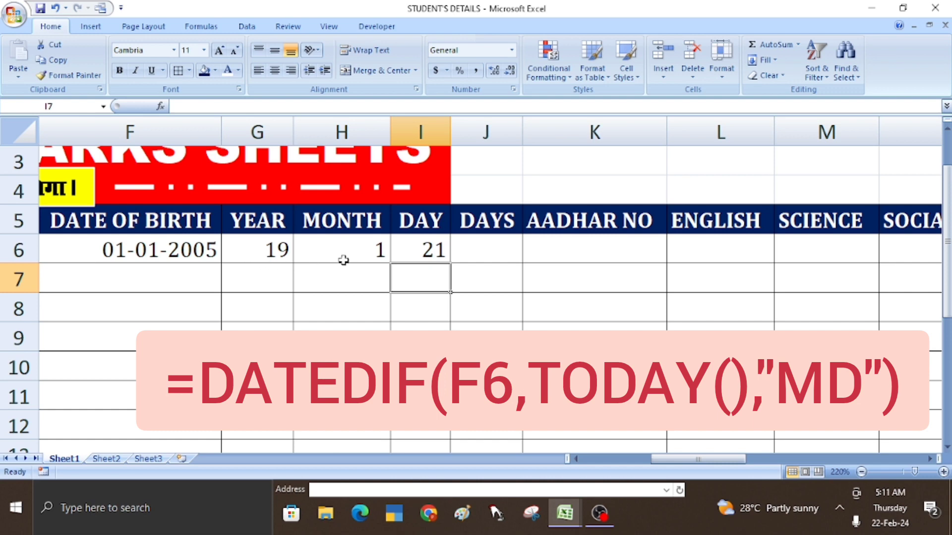
{"action": "left_click", "coordinate": [425, 257]}
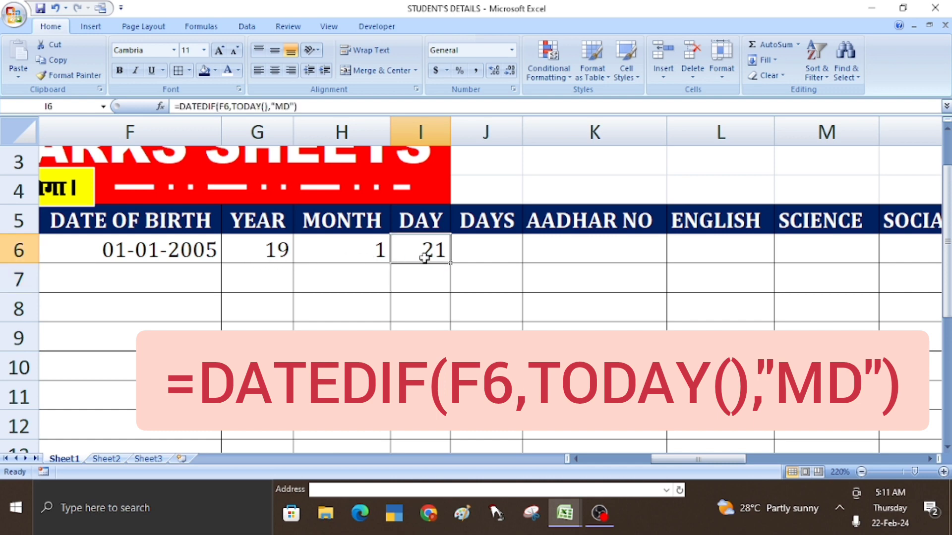
- Change F6's date of birth to 12/12/2002 so the age reads 21 years, 2 months, 10 days
{"action": "left_click", "coordinate": [151, 251]}
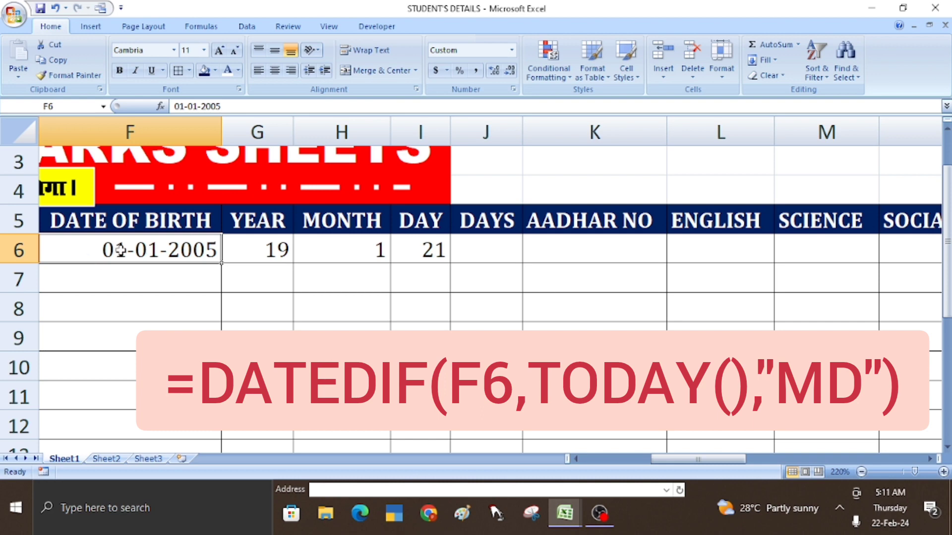
{"action": "type", "text": "12"}
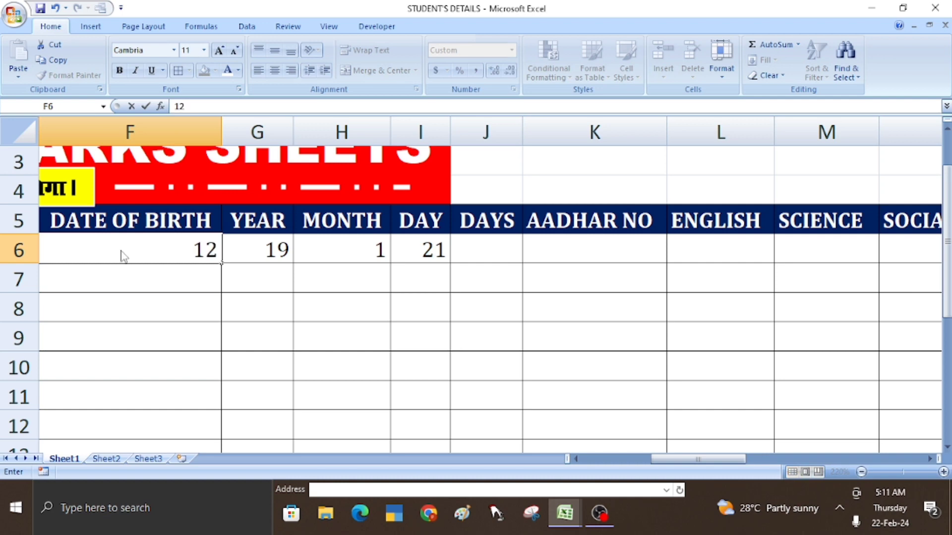
{"action": "type", "text": "/12/"}
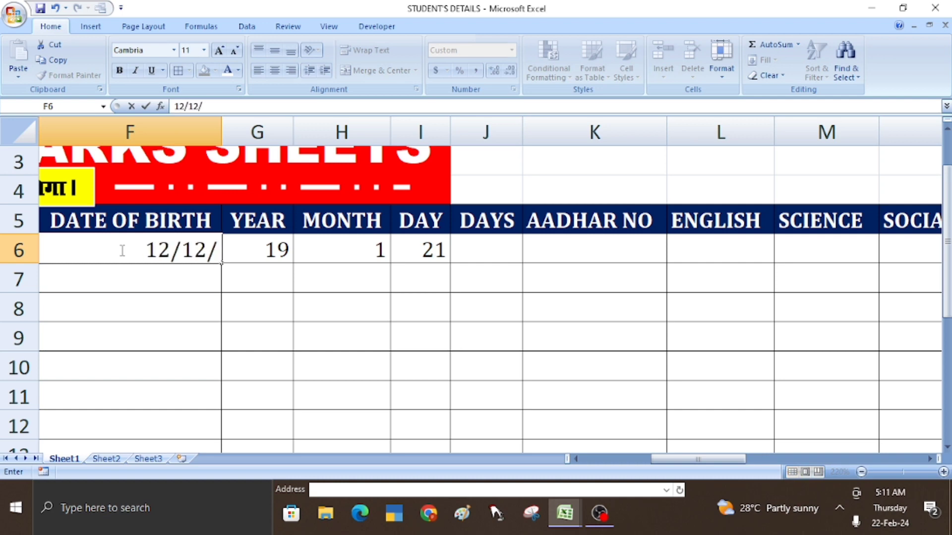
{"action": "type", "text": "2002"}
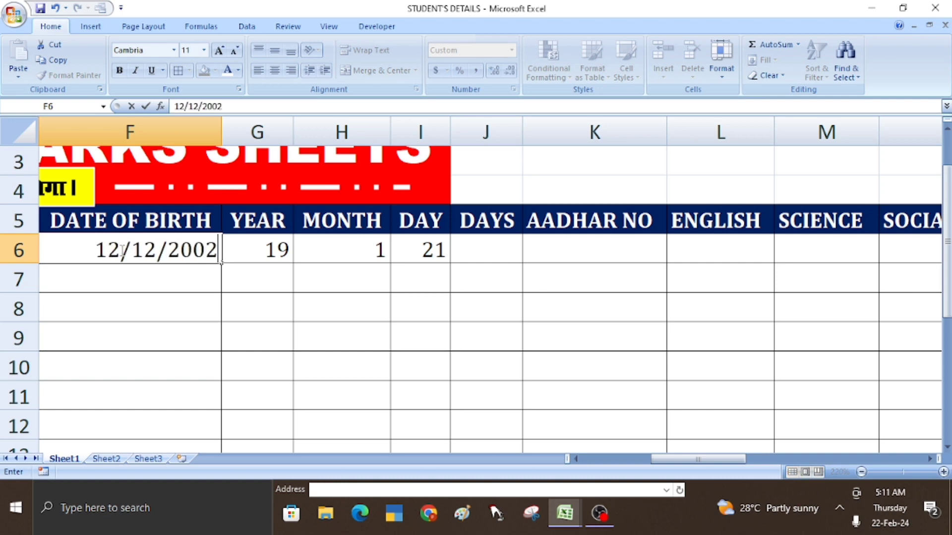
{"action": "key", "text": "Return"}
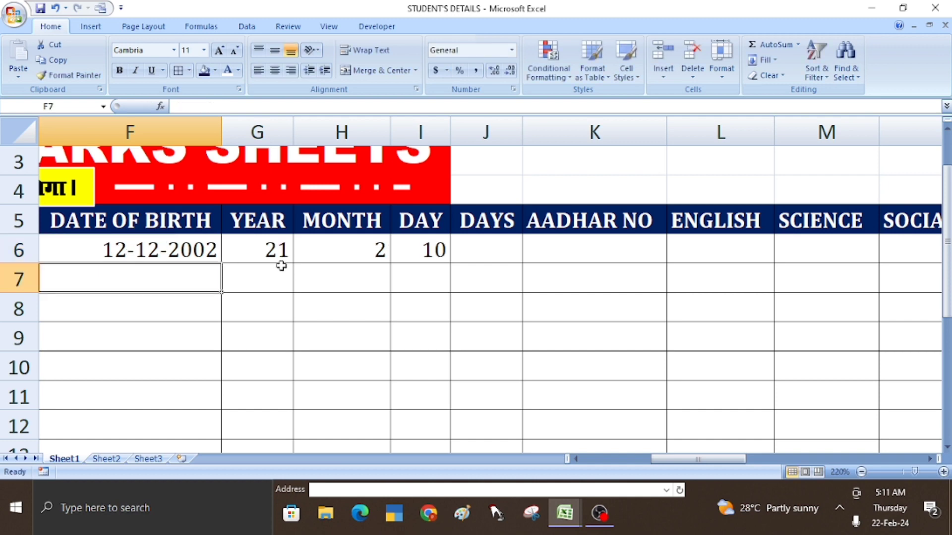
{"action": "left_click", "coordinate": [470, 259]}
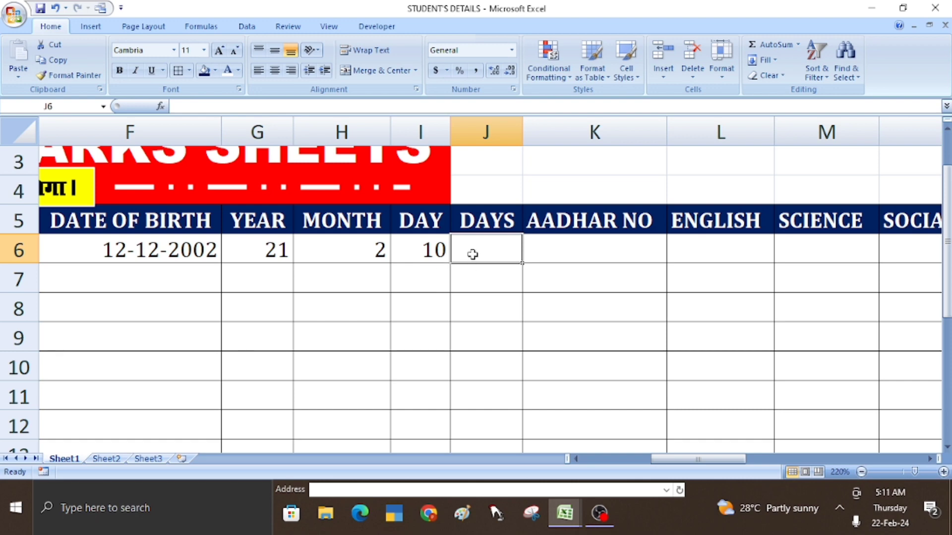
- Enter =TEXT(F6,"DDDD") in J6 to show Thursday, and autofit column J
{"action": "type", "text": "="}
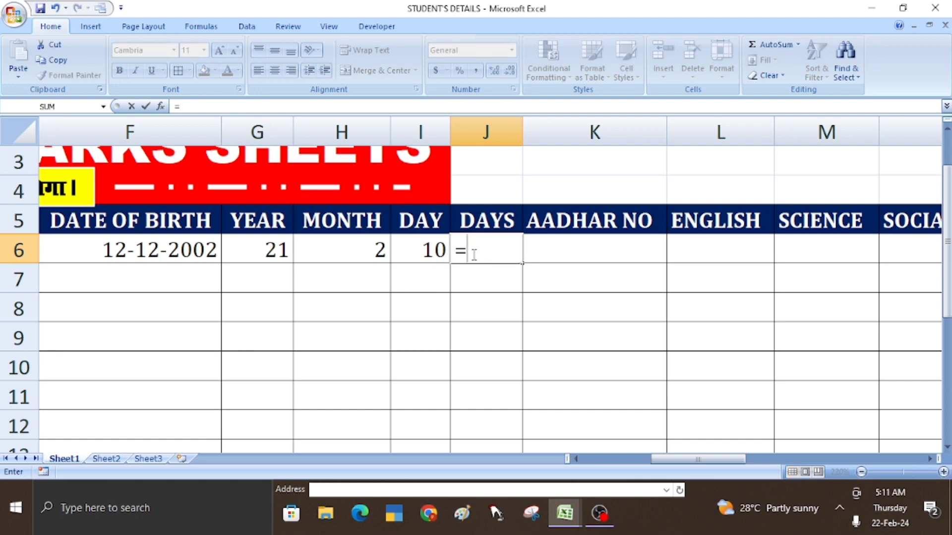
{"action": "type", "text": "TEXT"}
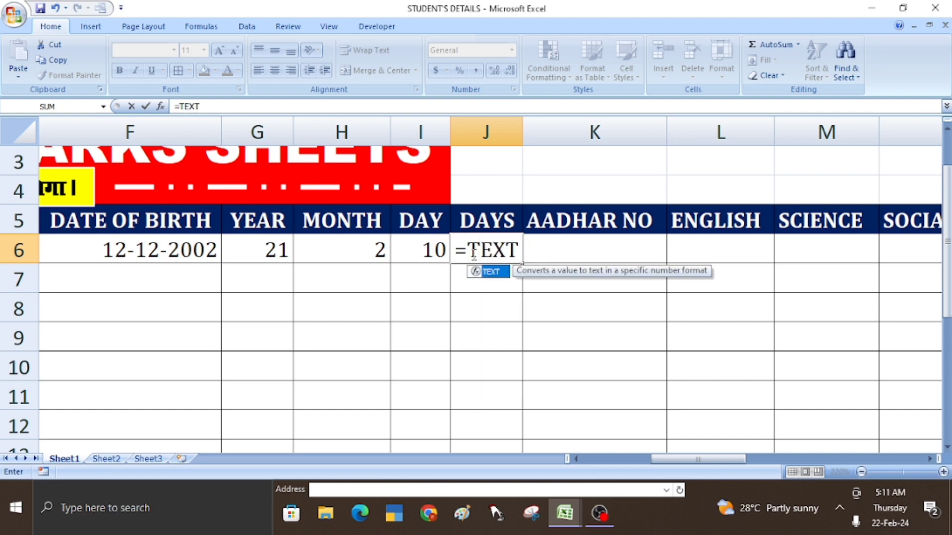
{"action": "type", "text": "("}
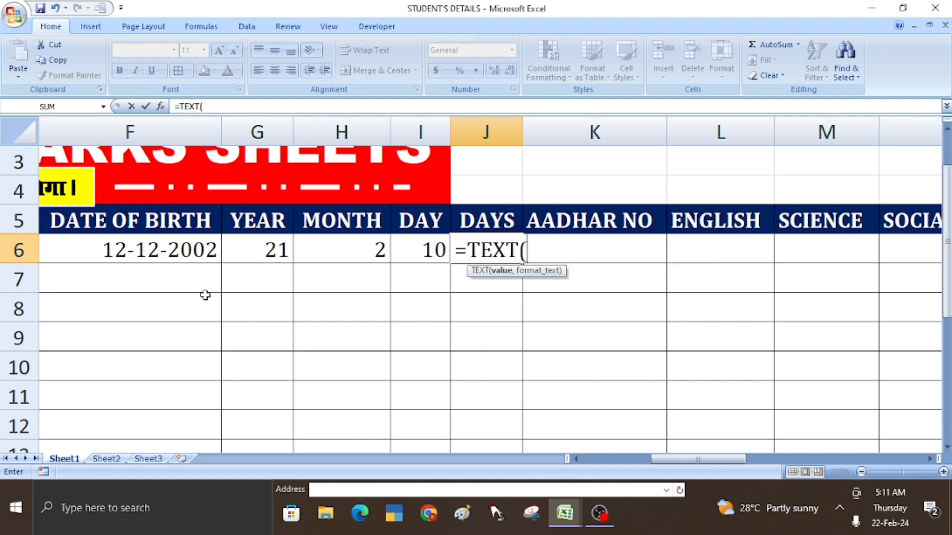
{"action": "left_click", "coordinate": [144, 251]}
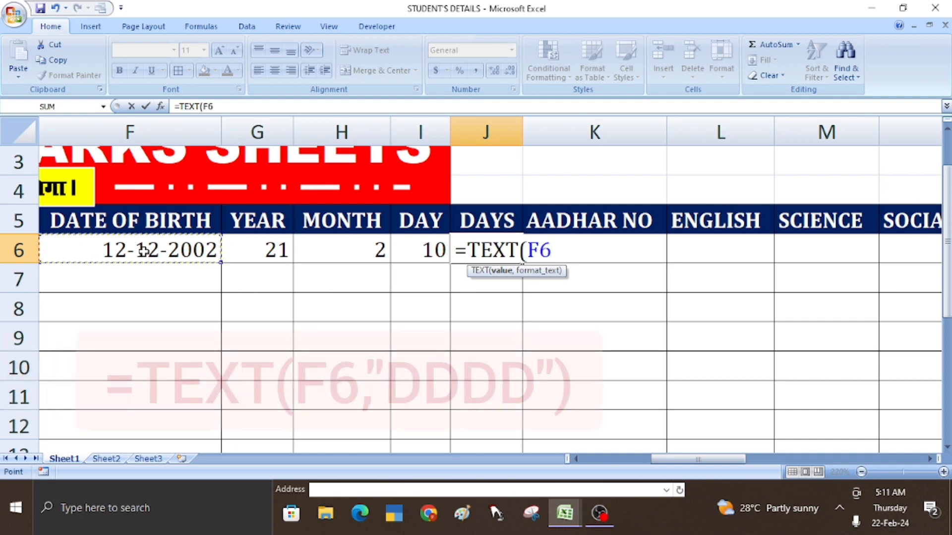
{"action": "type", "text": ",\""}
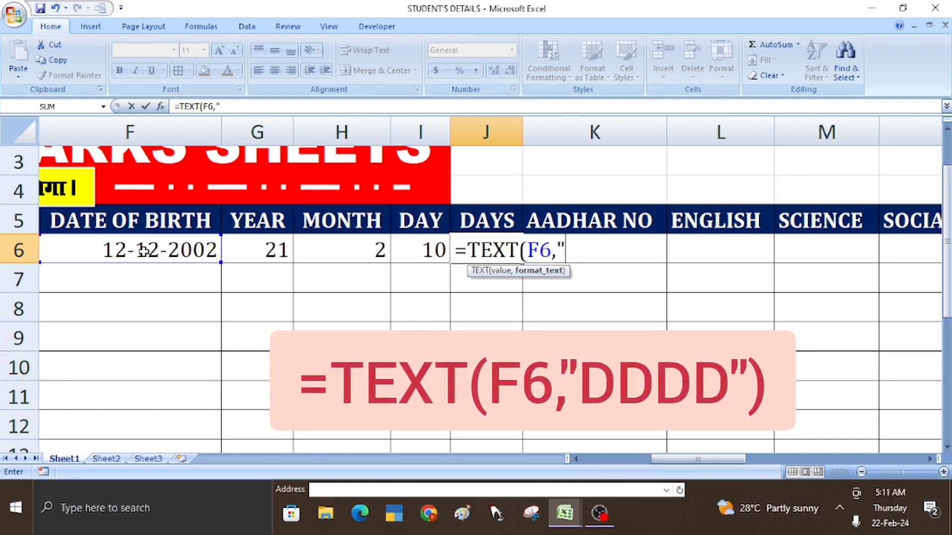
{"action": "type", "text": "DDD"}
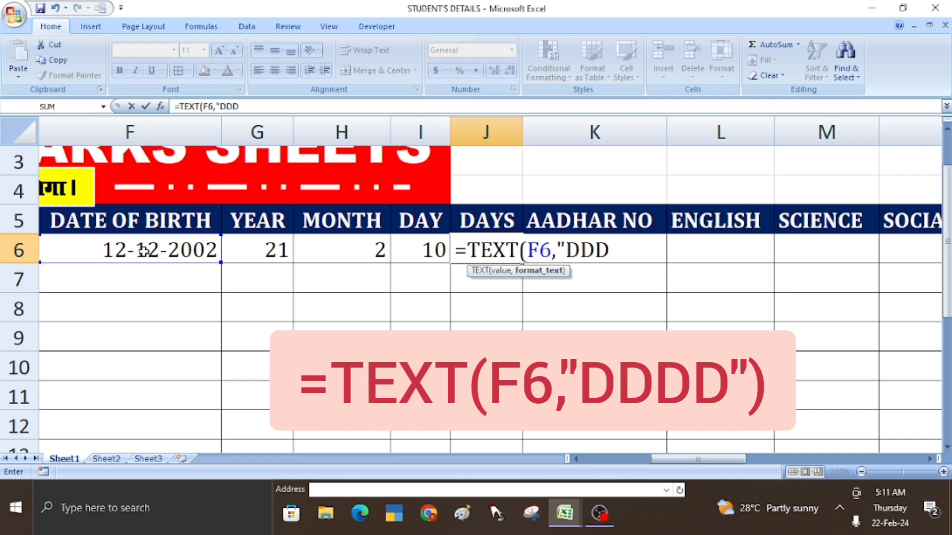
{"action": "type", "text": "D"}
{"action": "type", "text": "\""}
{"action": "type", "text": ")"}
{"action": "key", "text": "Return"}
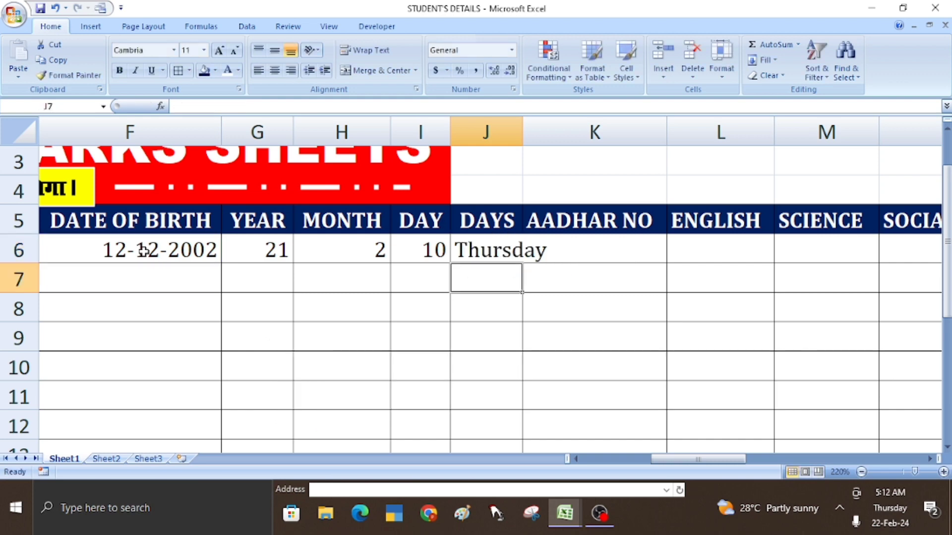
{"action": "double_click", "coordinate": [521, 127]}
{"action": "left_click", "coordinate": [521, 248]}
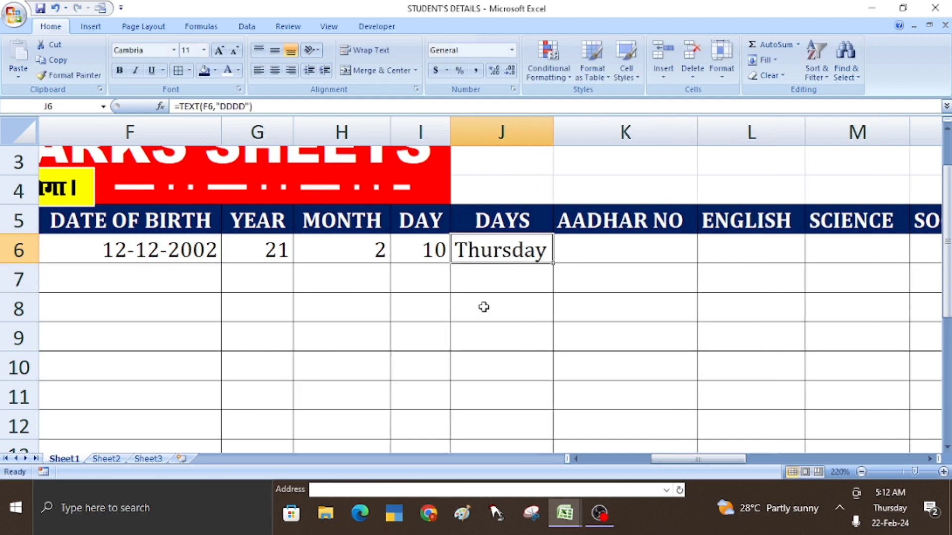
- Change F6's date of birth to 01/01/2003 and autofit column J for Wednesday
{"action": "left_click", "coordinate": [163, 251]}
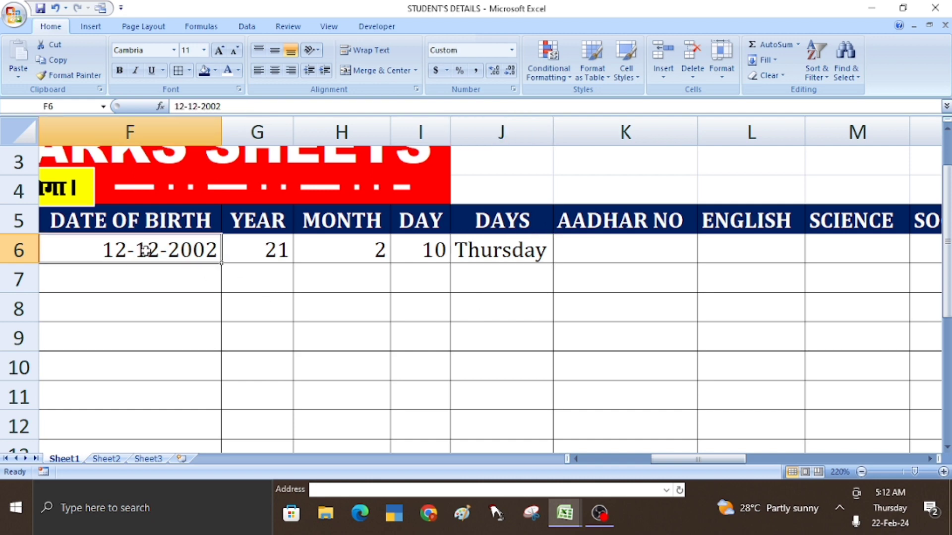
{"action": "type", "text": "01/012"}
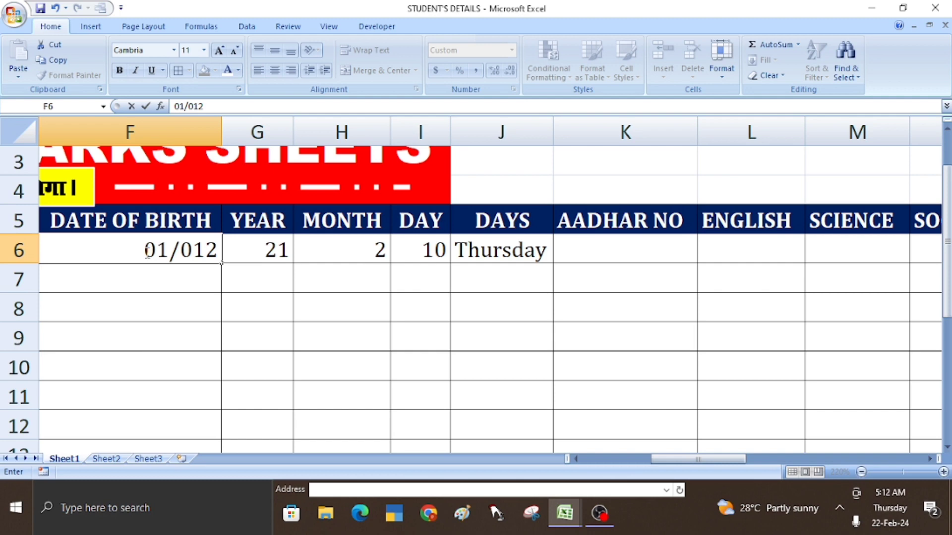
{"action": "key", "text": "BackSpace"}
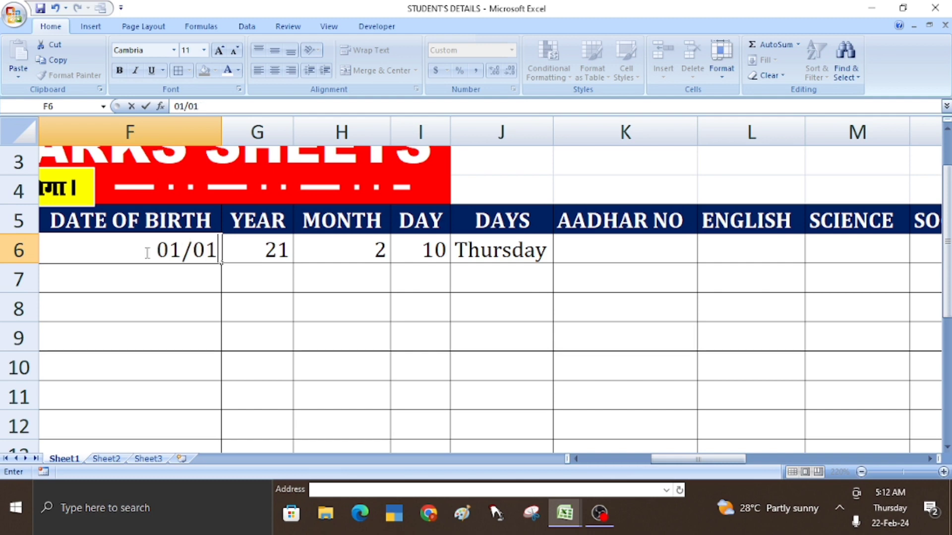
{"action": "type", "text": "/200"}
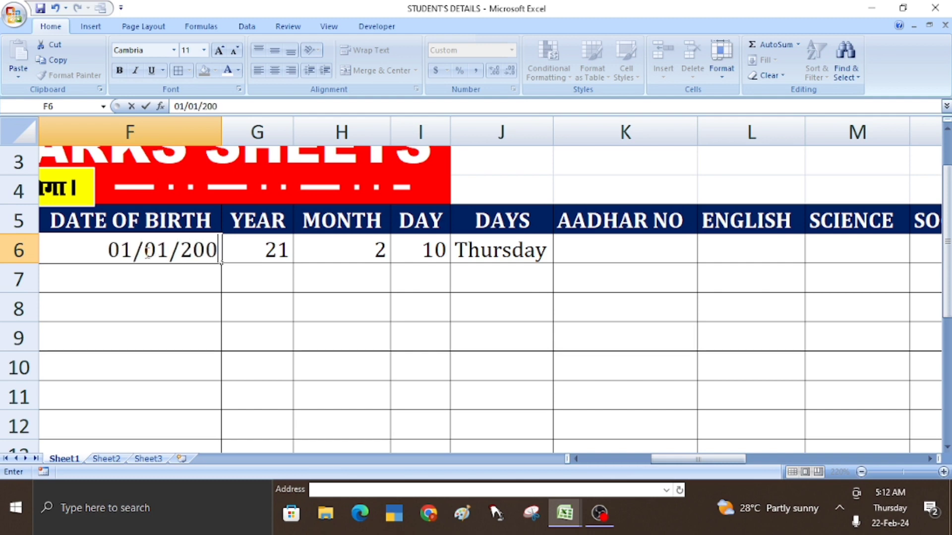
{"action": "type", "text": "3"}
{"action": "key", "text": "Return"}
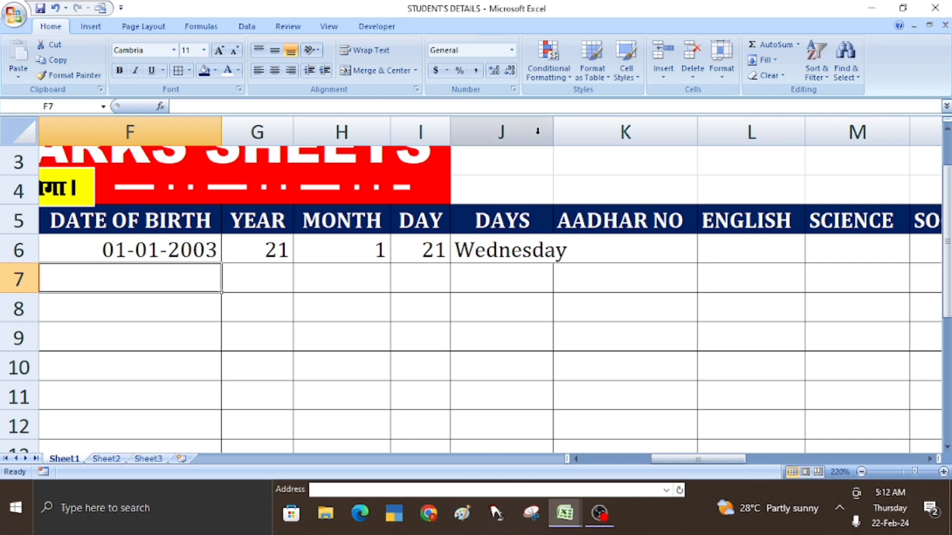
{"action": "double_click", "coordinate": [554, 130]}
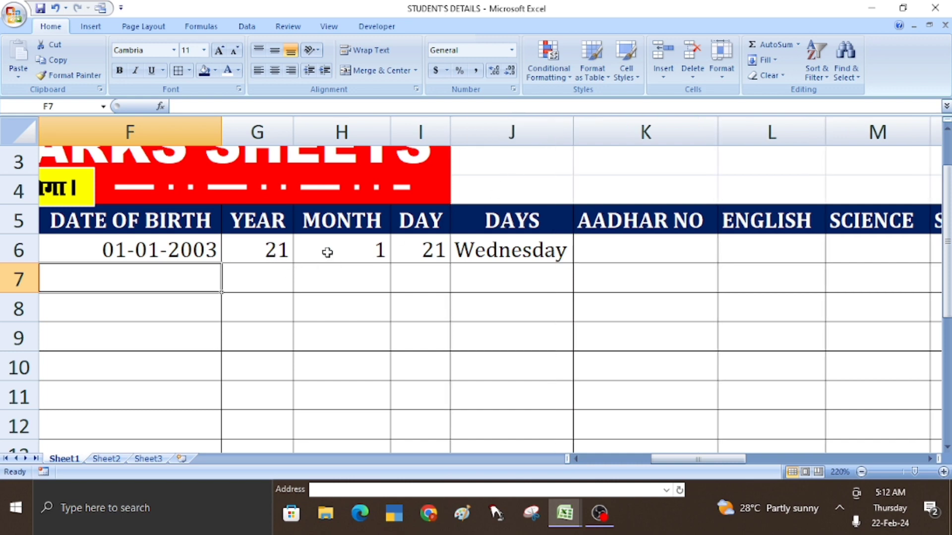
- Check the month, day and weekday formulas in H6:J6, then select the Aadhar cell K6
{"action": "left_click", "coordinate": [362, 253]}
{"action": "left_click", "coordinate": [405, 256]}
{"action": "left_click", "coordinate": [489, 254]}
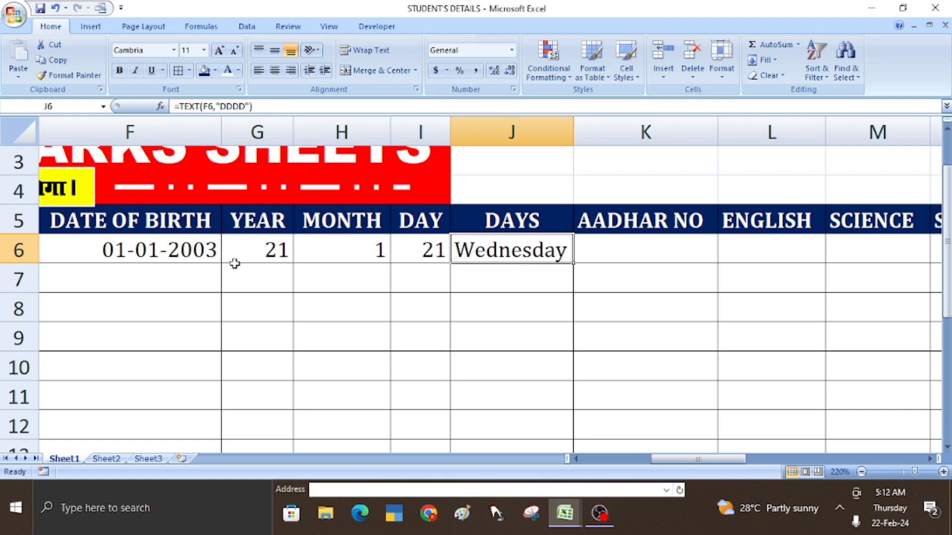
{"action": "left_click", "coordinate": [633, 253]}
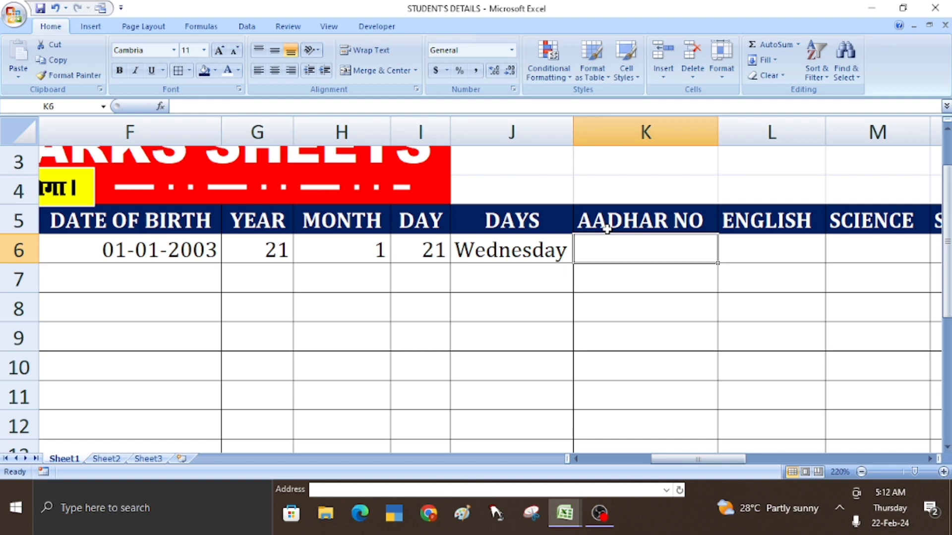
- Type the student's Aadhar number into K6 as a plain number
{"action": "type", "text": "92489"}
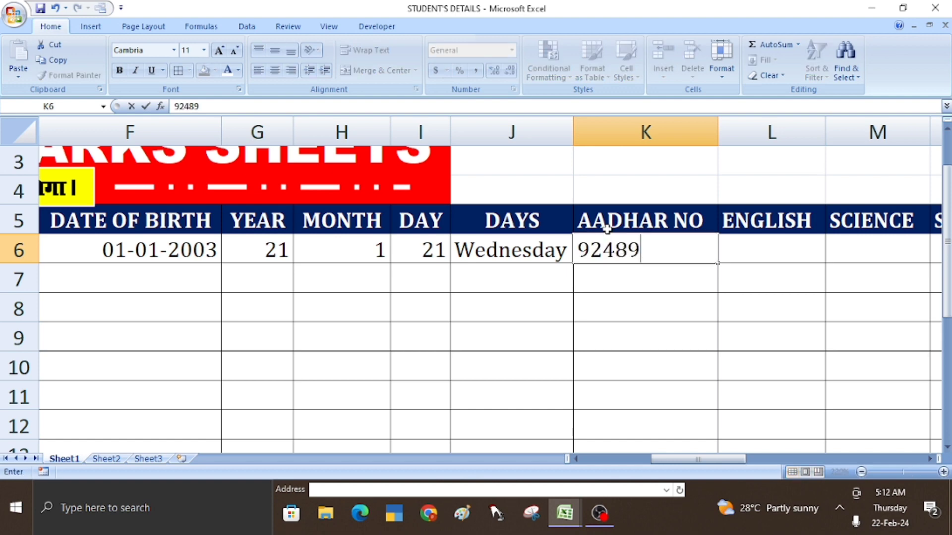
{"action": "key", "text": "BackSpace"}
{"action": "key", "text": "BackSpace"}
{"action": "key", "text": "BackSpace"}
{"action": "key", "text": "BackSpace"}
{"action": "key", "text": "BackSpace"}
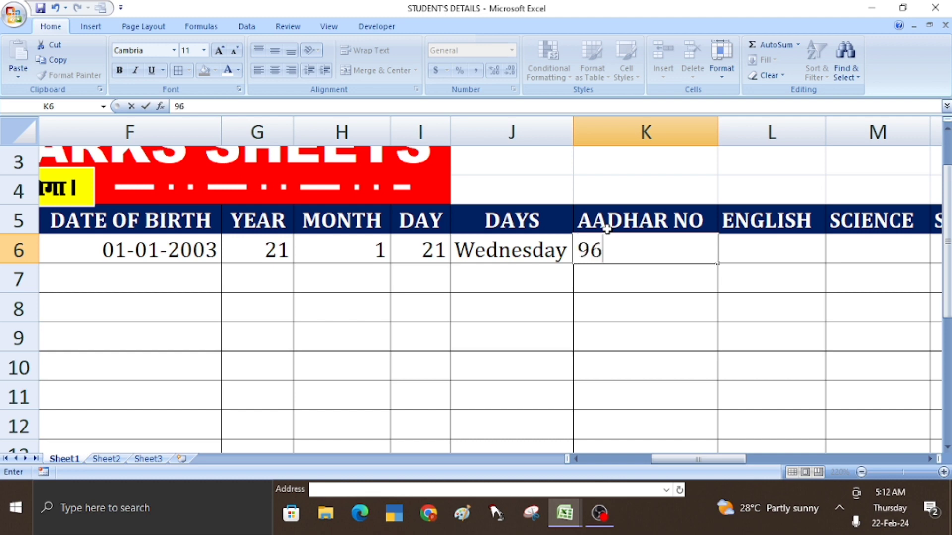
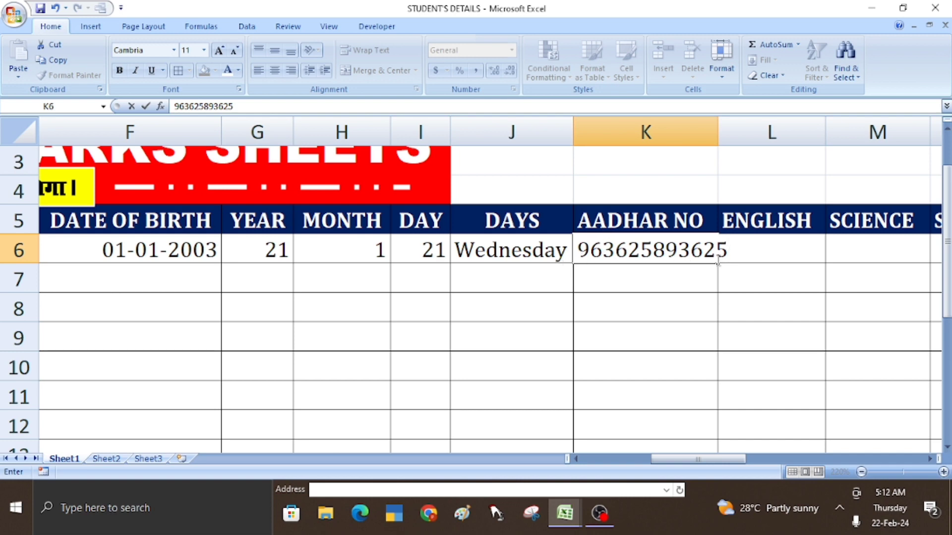
{"action": "key", "text": "Return"}
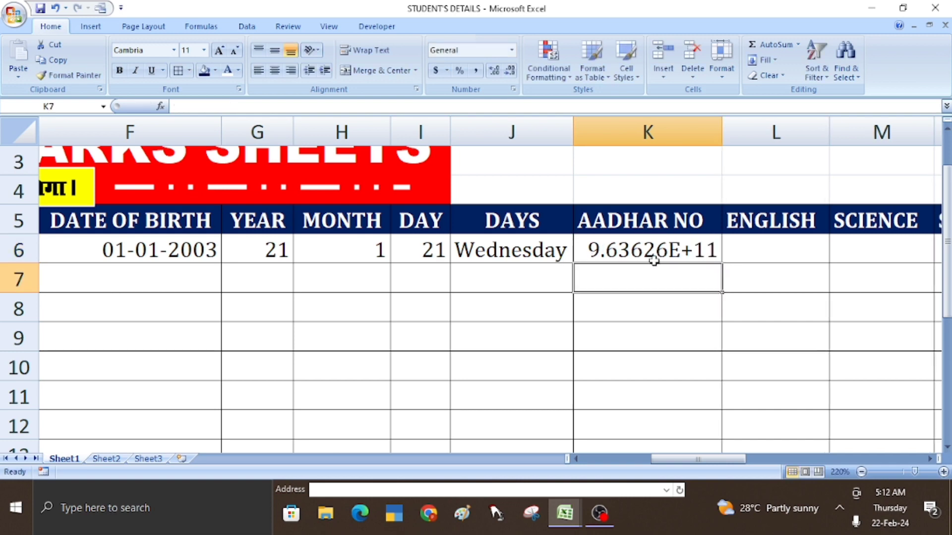
{"action": "scroll", "coordinate": [637, 254], "scroll_direction": "up", "scroll_amount": 1}
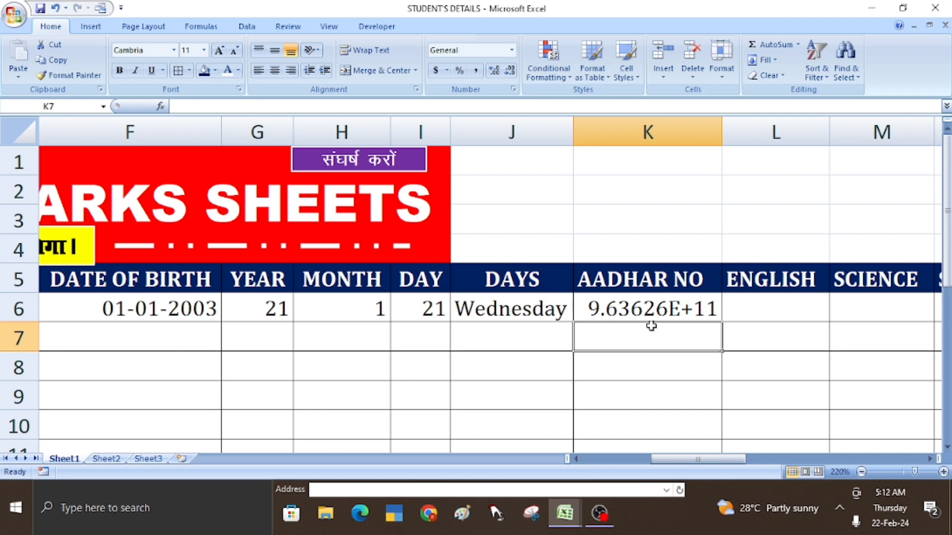
- Re-enter the Aadhar number in K6 as text with a leading apostrophe, and autofit column K
{"action": "left_click", "coordinate": [623, 310]}
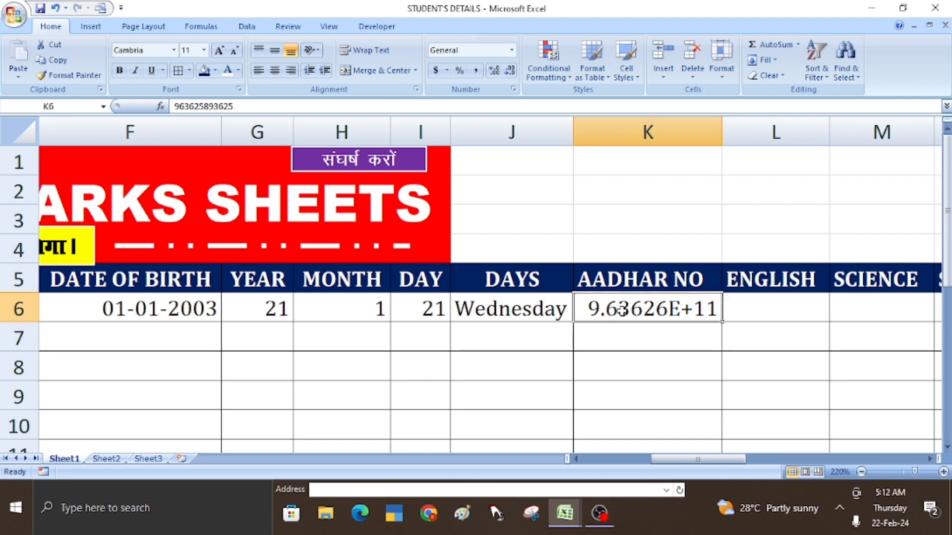
{"action": "type", "text": "'"}
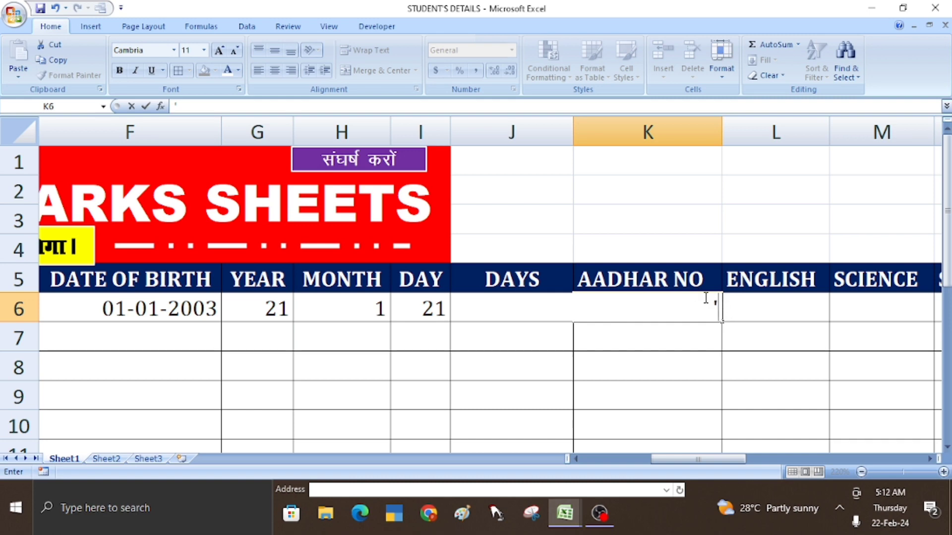
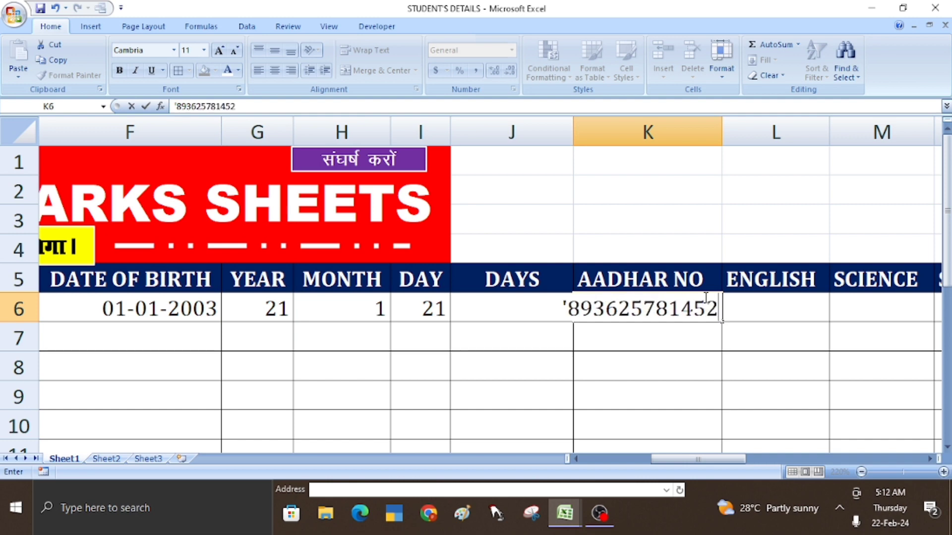
{"action": "key", "text": "Return"}
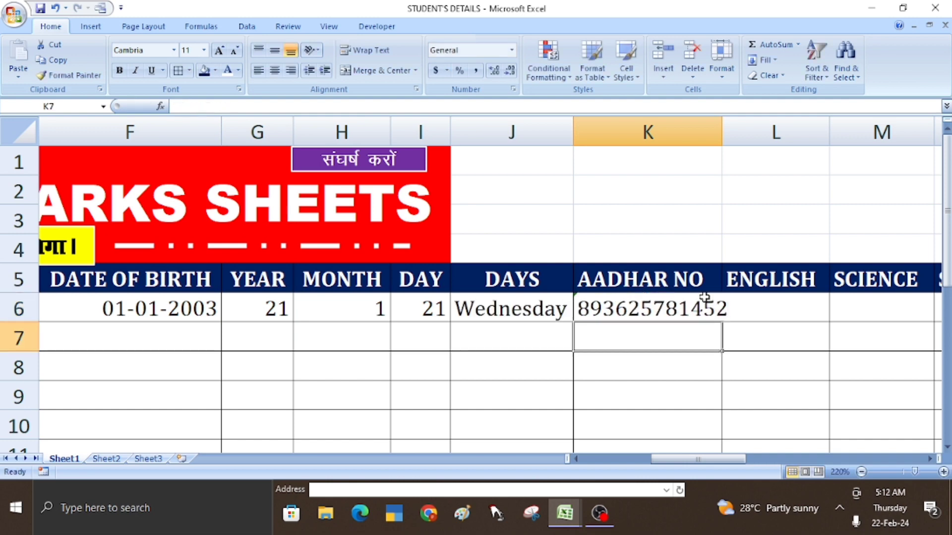
{"action": "double_click", "coordinate": [722, 132]}
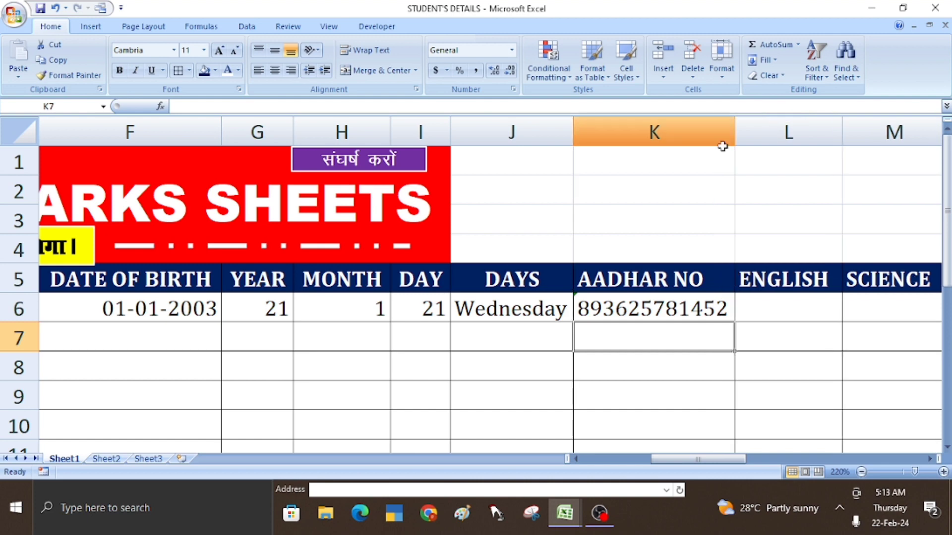
{"action": "left_click", "coordinate": [667, 308]}
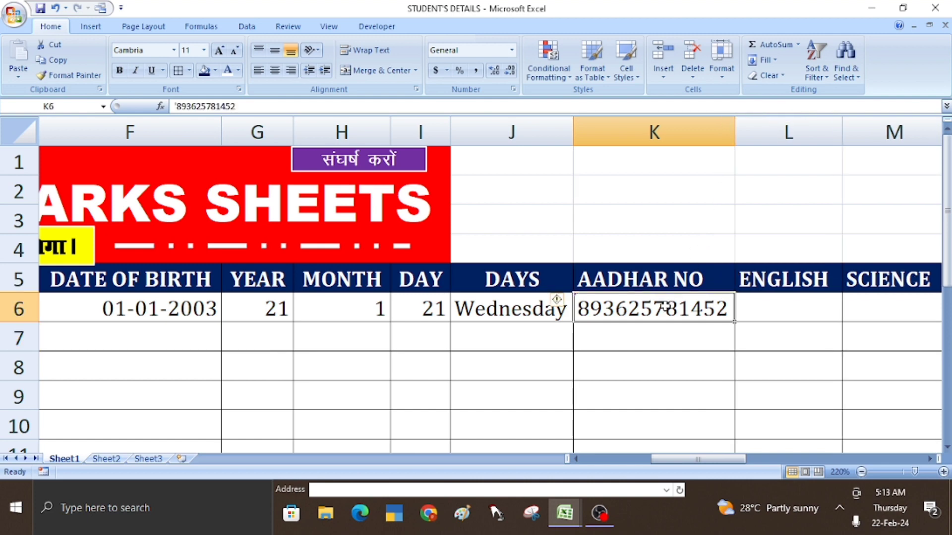
{"action": "left_click", "coordinate": [771, 315]}
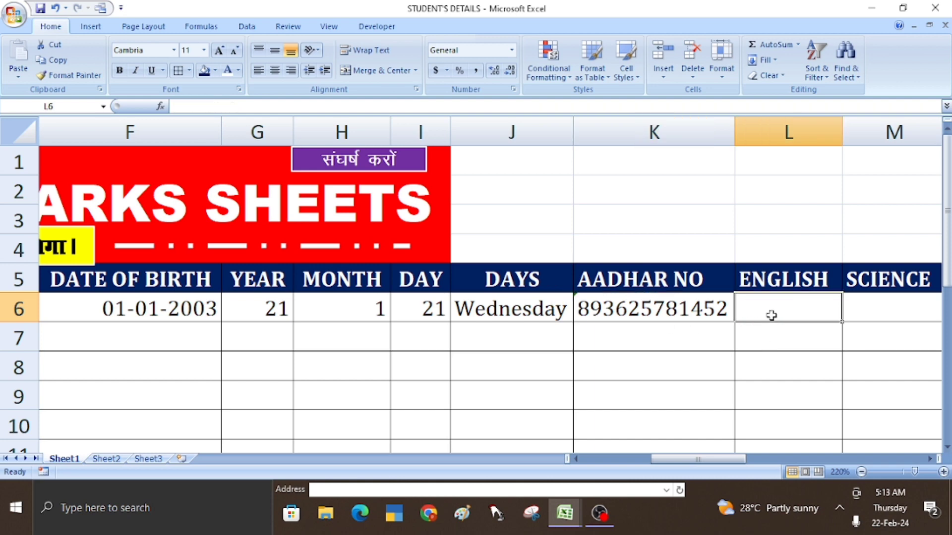
{"action": "key", "text": "Right"}
{"action": "key", "text": "Right"}
{"action": "key", "text": "Right"}
{"action": "key", "text": "Right"}
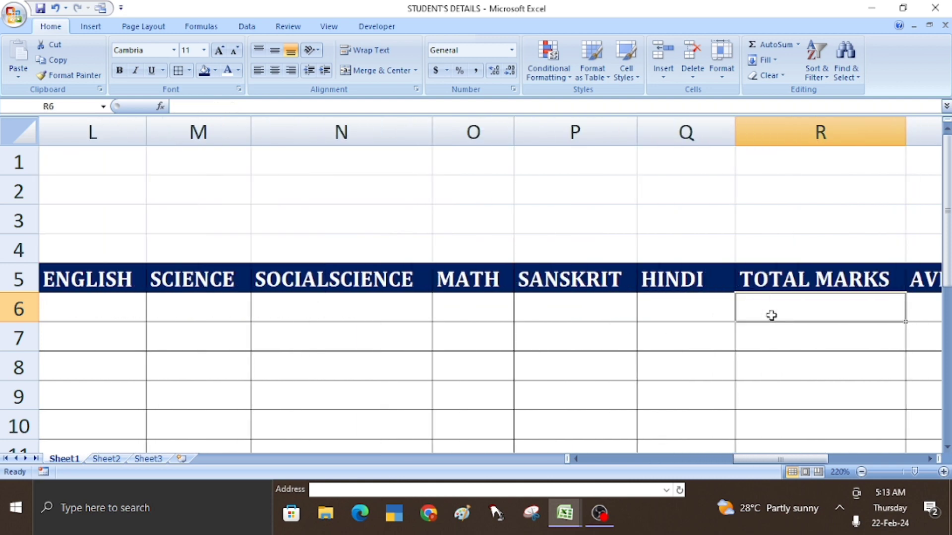
{"action": "left_click", "coordinate": [99, 312]}
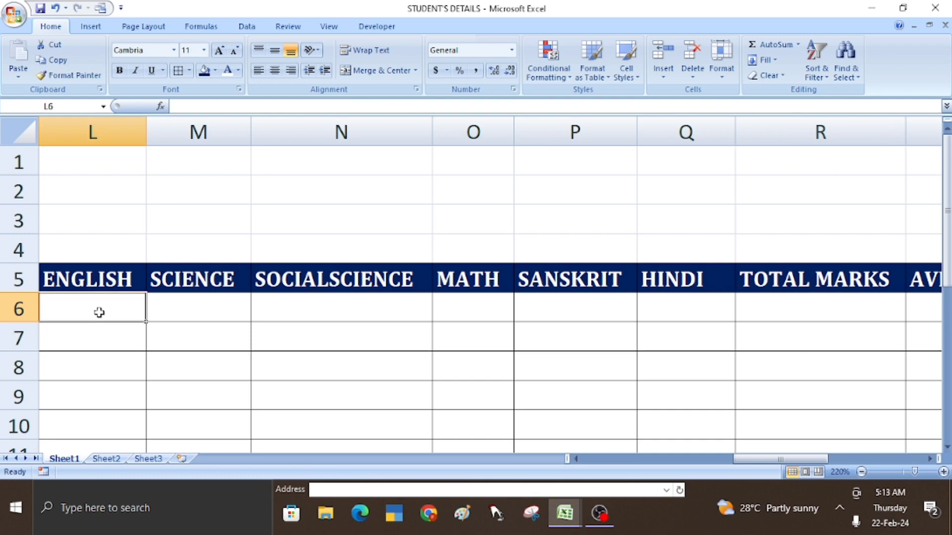
- Enter the row 6 marks 85, 65, 75, 68, 58 and 69 from English through Hindi
{"action": "type", "text": "85"}
{"action": "key", "text": "Right"}
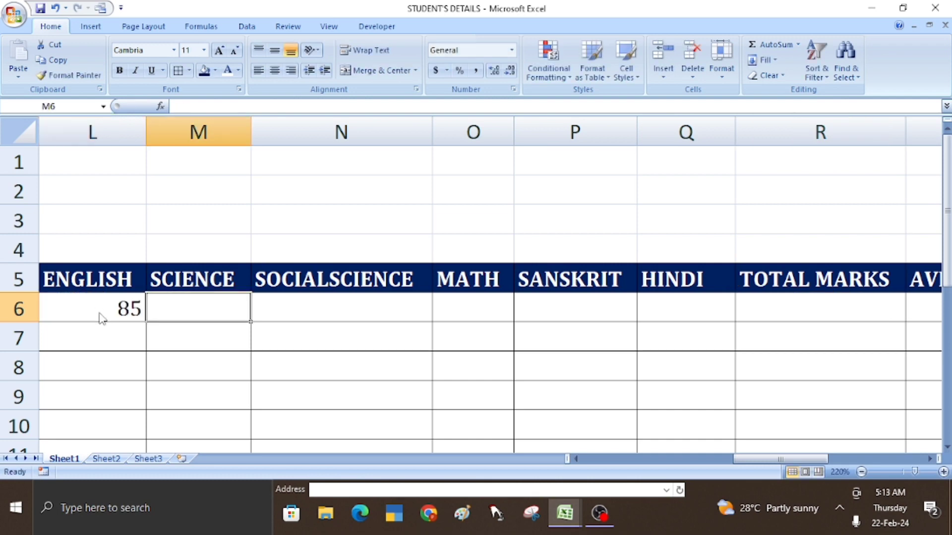
{"action": "type", "text": "65"}
{"action": "key", "text": "Right"}
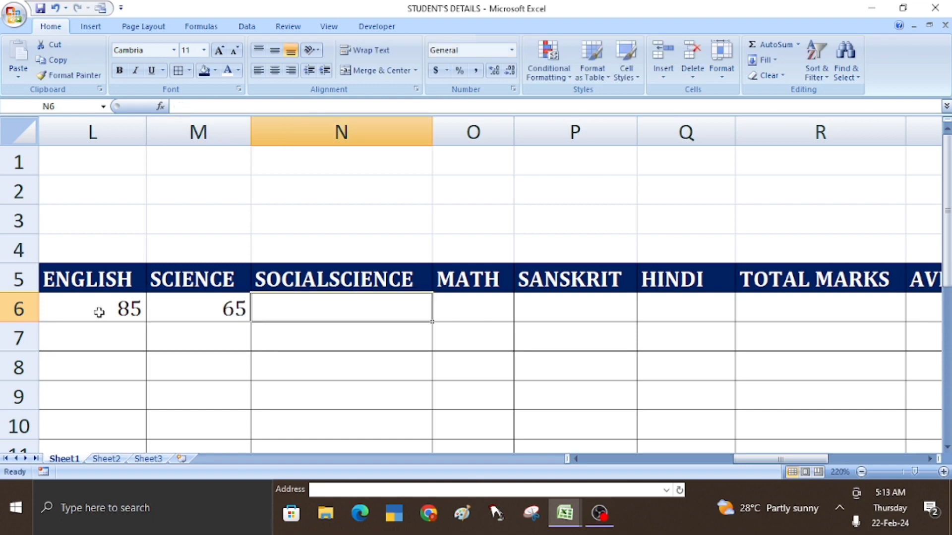
{"action": "type", "text": "75"}
{"action": "key", "text": "Right"}
{"action": "type", "text": "68"}
{"action": "key", "text": "Right"}
{"action": "type", "text": "58"}
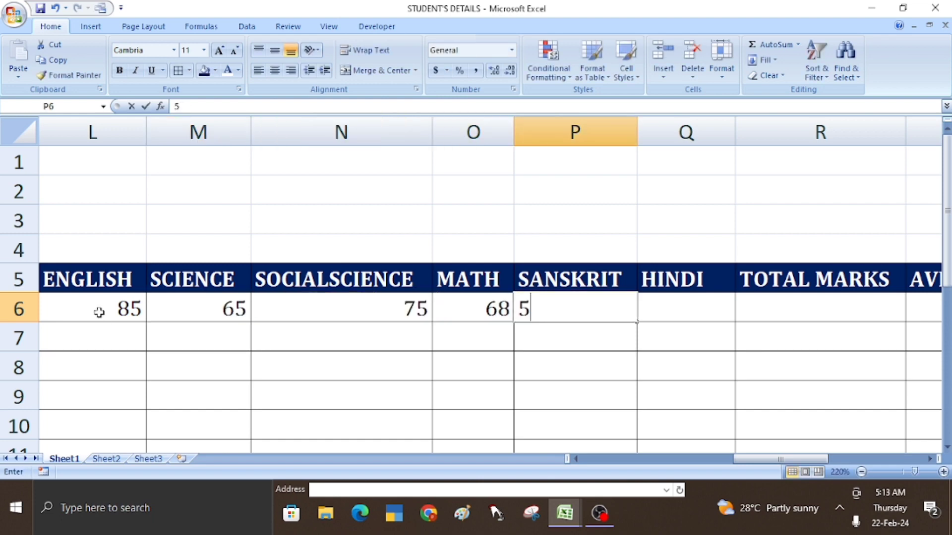
{"action": "key", "text": "Right"}
{"action": "type", "text": "69"}
{"action": "key", "text": "Right"}
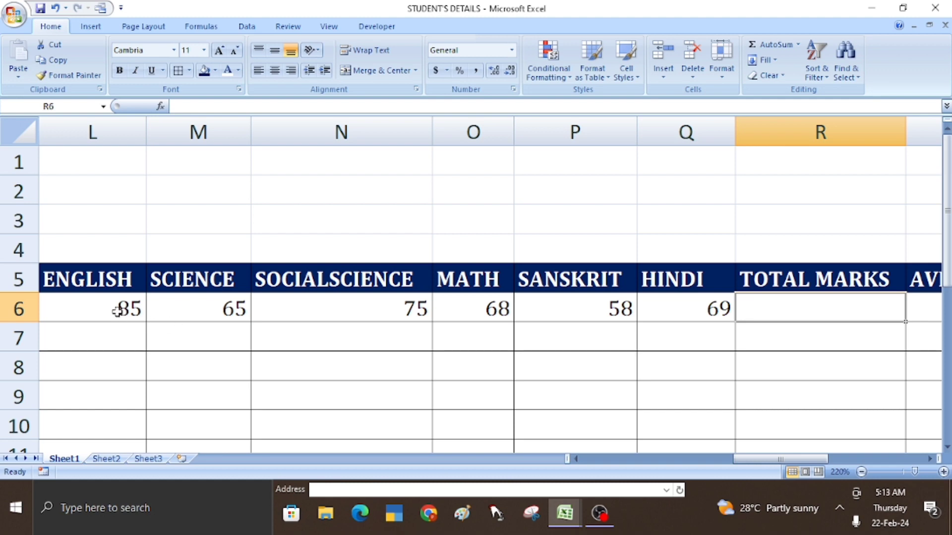
- Center the marks in L6:V6 both horizontally and vertically
{"action": "left_click", "coordinate": [117, 311]}
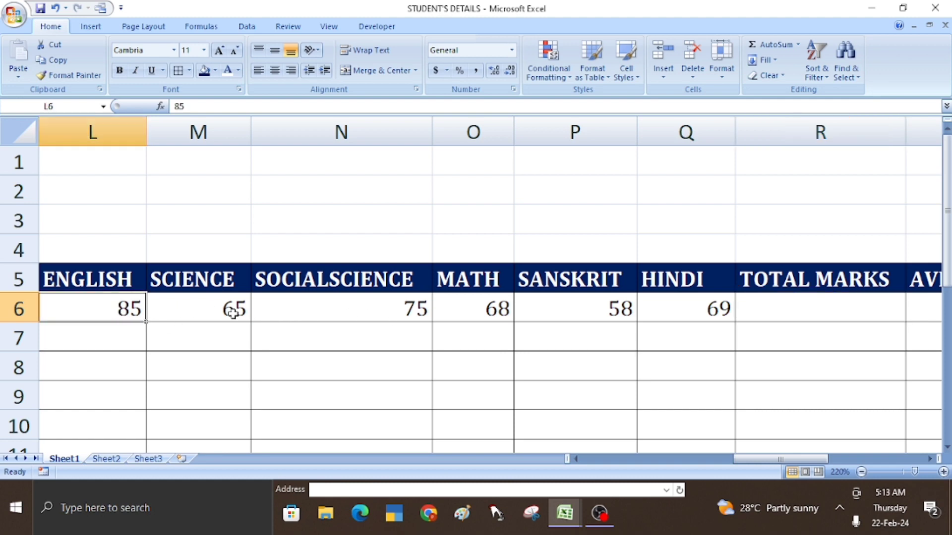
{"action": "double_click", "coordinate": [117, 309]}
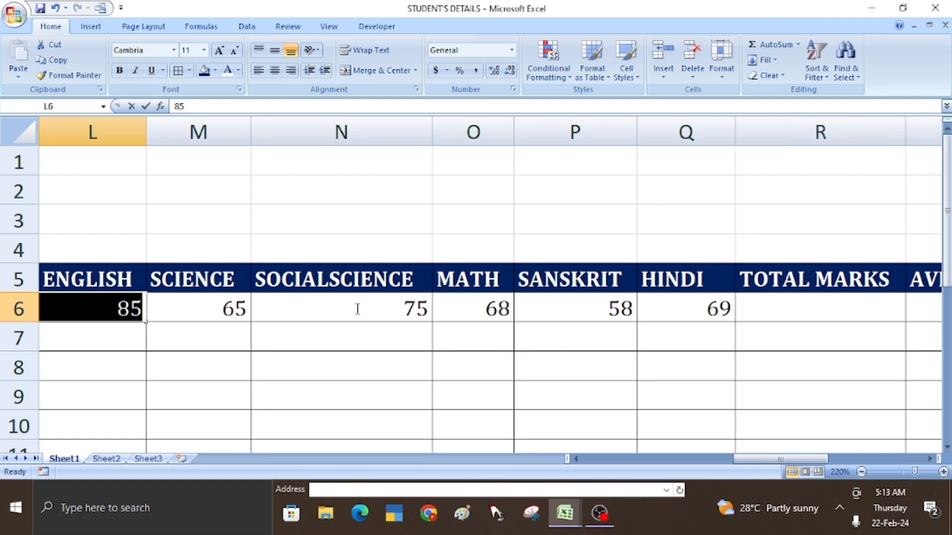
{"action": "left_click", "coordinate": [214, 335]}
{"action": "left_click", "coordinate": [110, 311]}
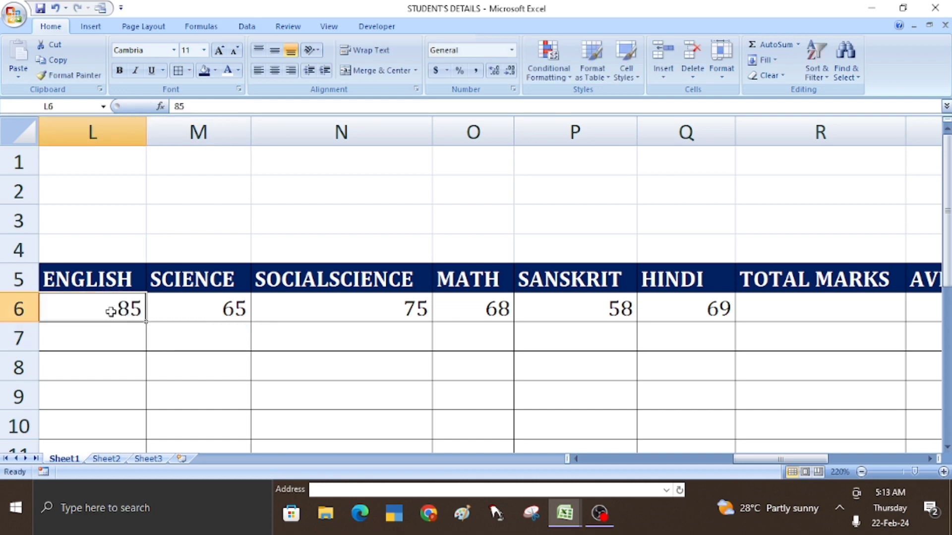
{"action": "left_click_drag", "start_coordinate": [110, 311], "coordinate": [822, 320]}
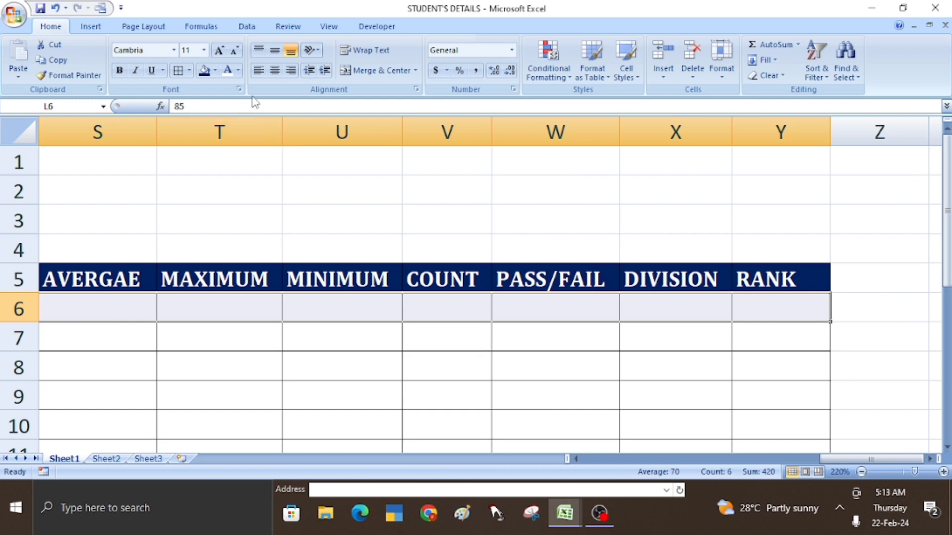
{"action": "left_click", "coordinate": [274, 70]}
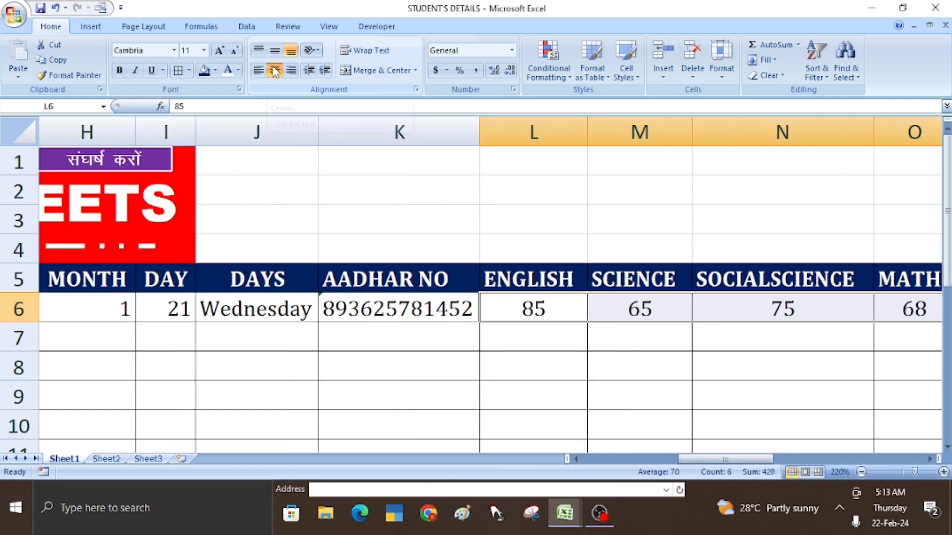
{"action": "left_click", "coordinate": [274, 50]}
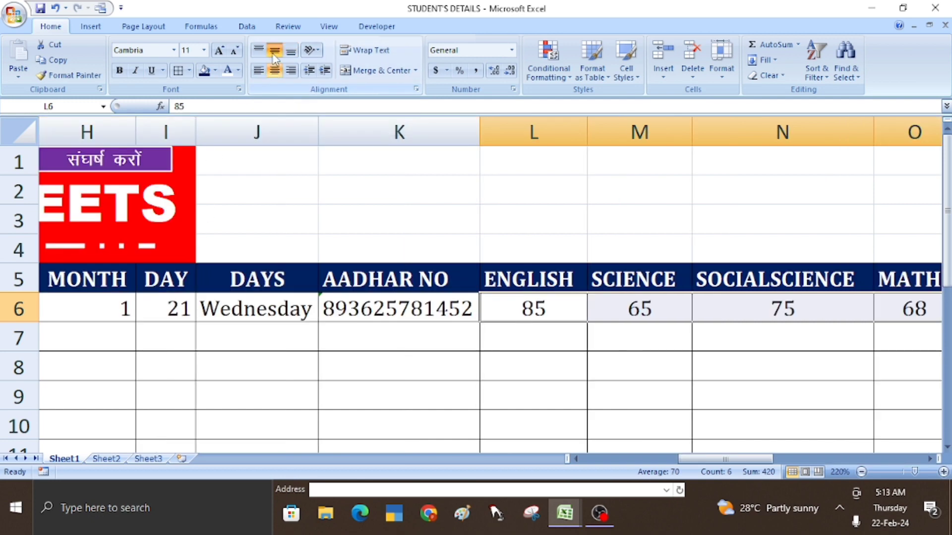
- Recheck the English mark in L6 and step across the row to the Hindi mark in Q6
{"action": "double_click", "coordinate": [563, 311]}
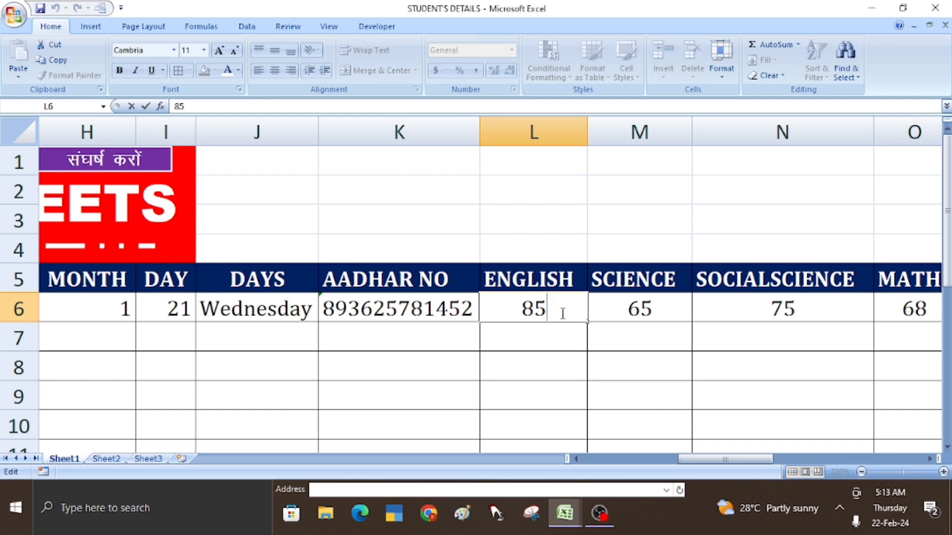
{"action": "key", "text": "Return"}
{"action": "key", "text": "Up"}
{"action": "key", "text": "Right"}
{"action": "key", "text": "Right"}
{"action": "key", "text": "Right"}
{"action": "key", "text": "Right"}
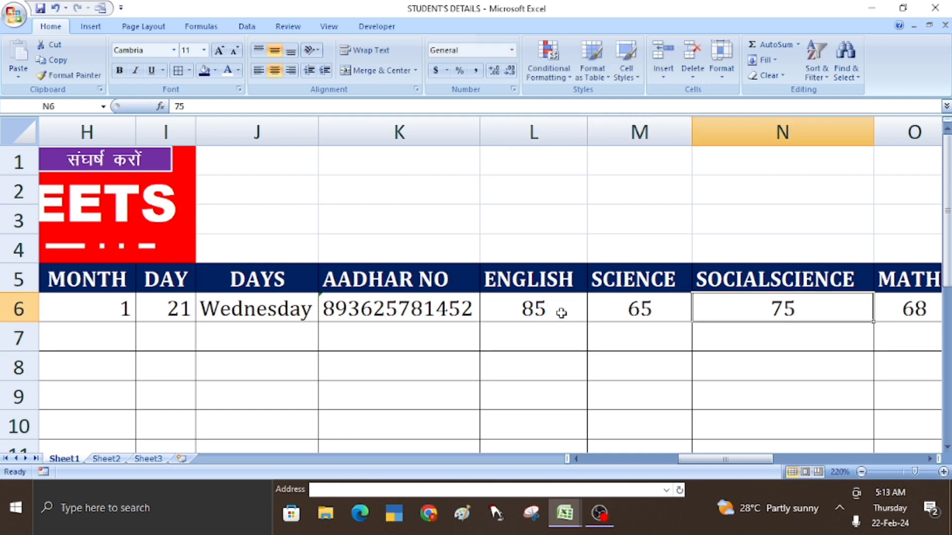
{"action": "key", "text": "Right"}
{"action": "key", "text": "Right"}
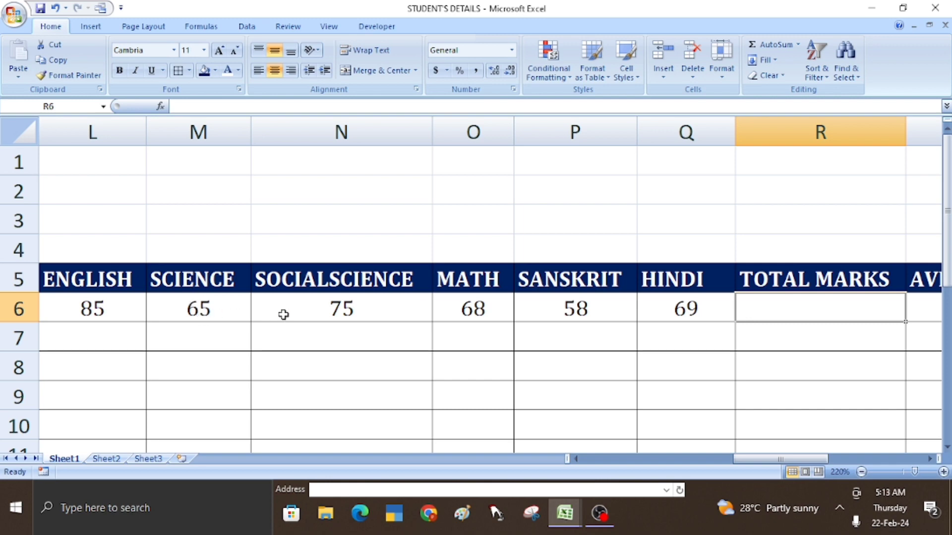
- Change the N5 heading from SOCIALSCIENCE to SOCIAL SCIENCE
{"action": "left_click", "coordinate": [329, 279]}
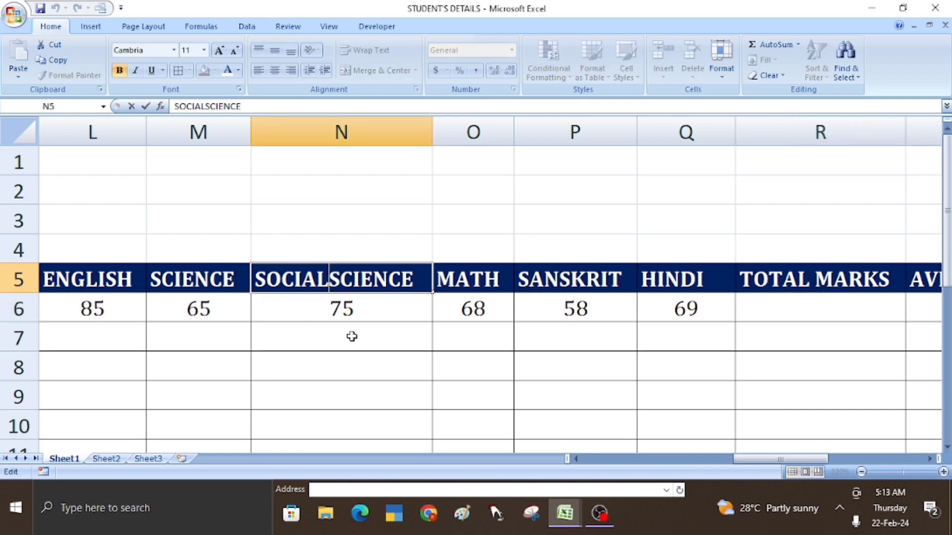
{"action": "key", "text": "Return"}
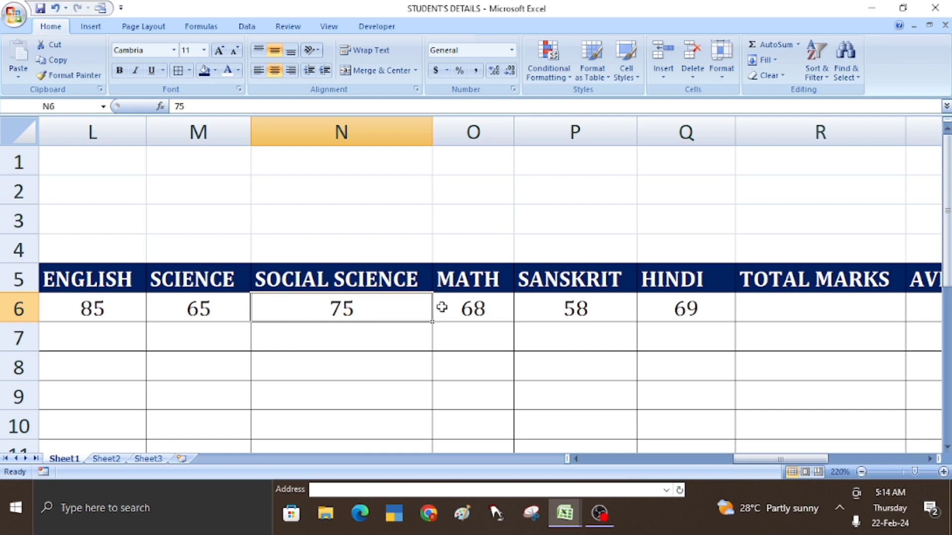
{"action": "left_click", "coordinate": [768, 315]}
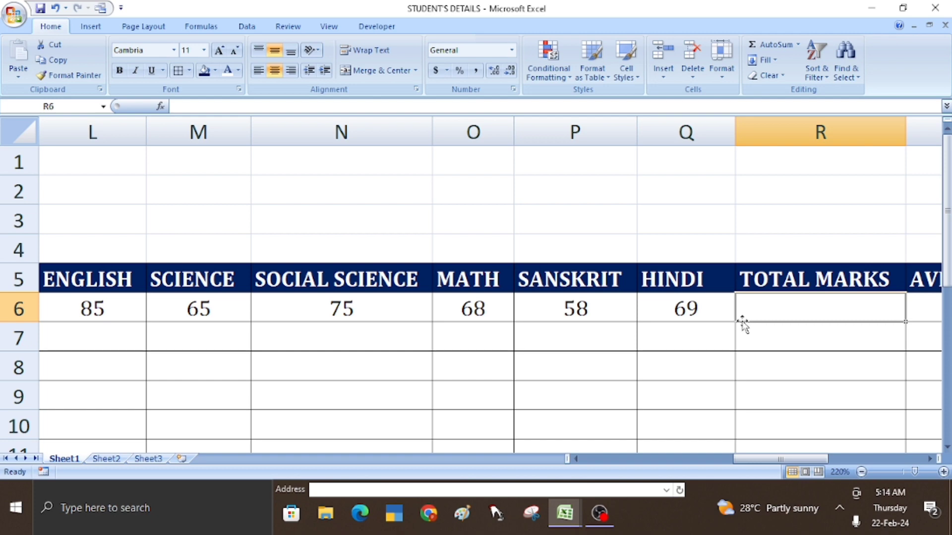
{"action": "type", "text": "="}
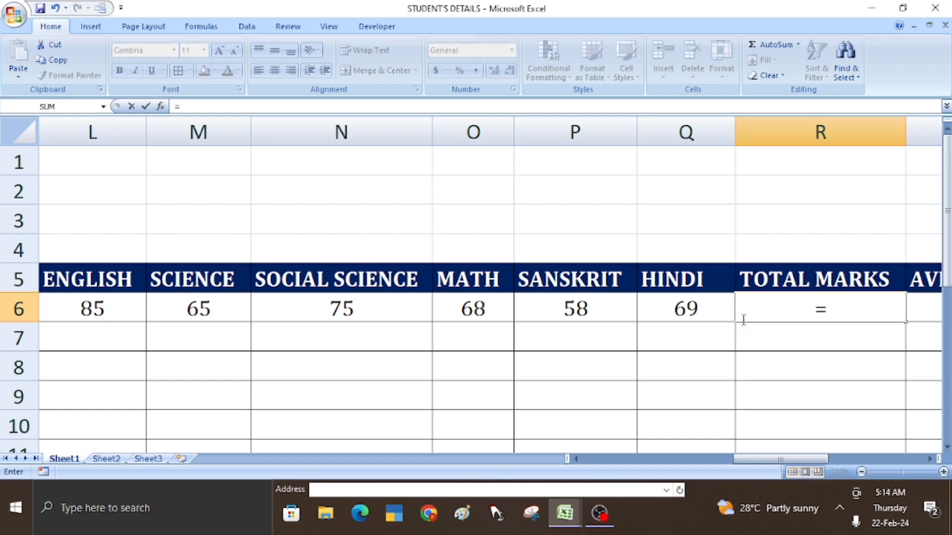
{"action": "type", "text": "SUM"}
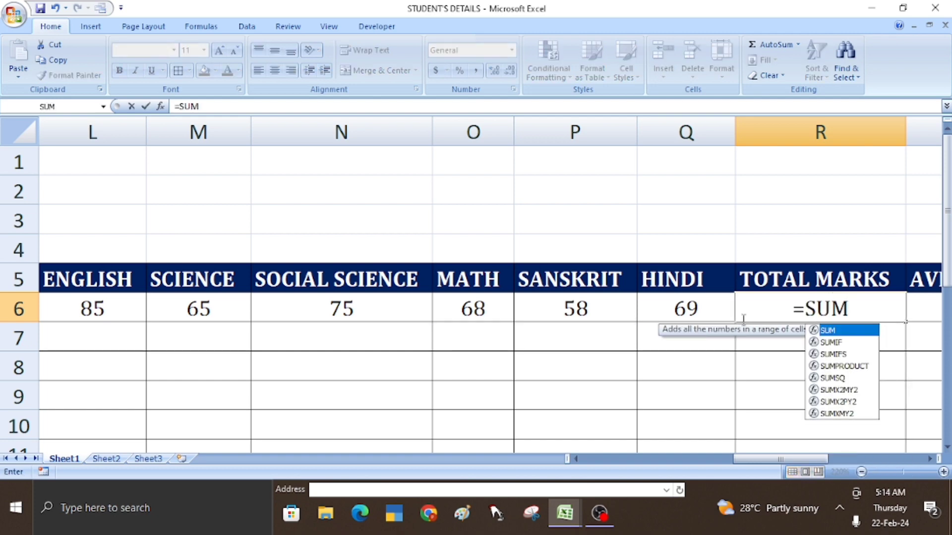
{"action": "type", "text": "("}
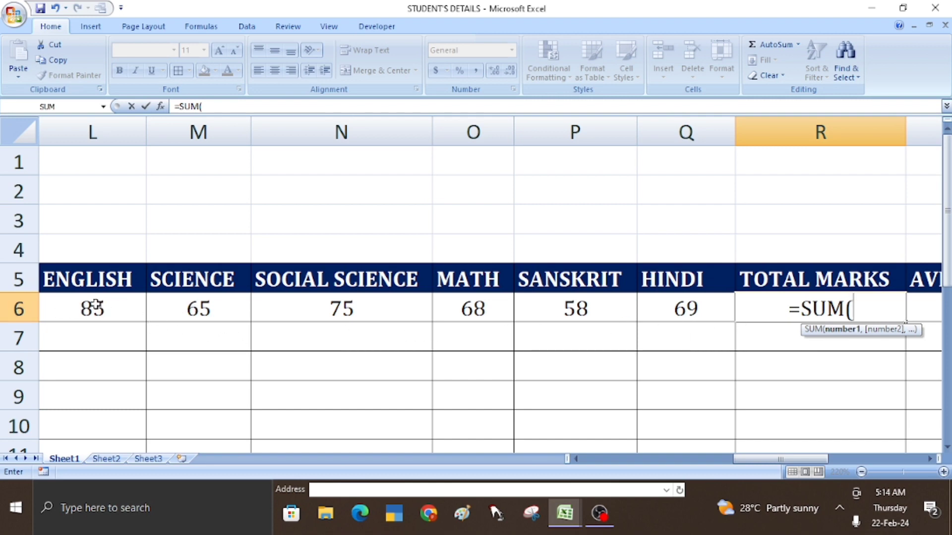
{"action": "left_click", "coordinate": [184, 309]}
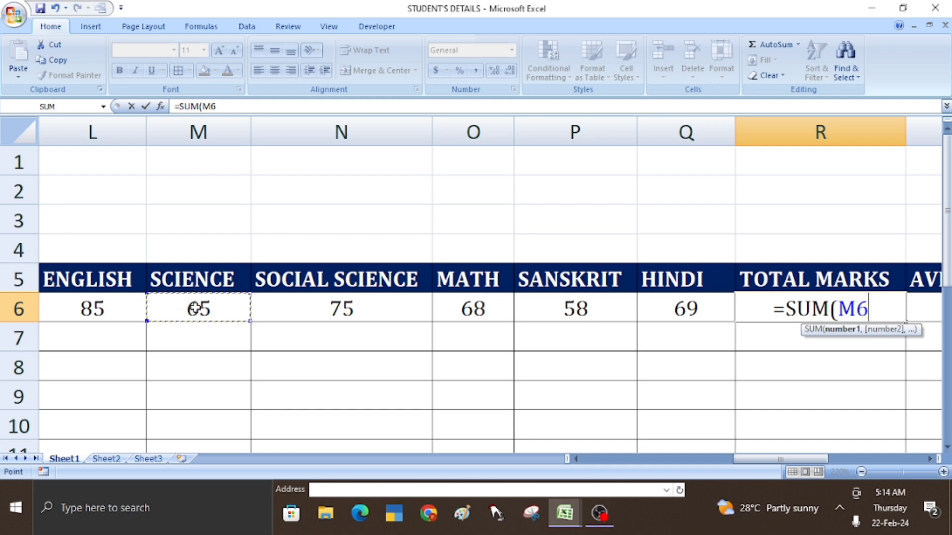
{"action": "key", "text": "F8"}
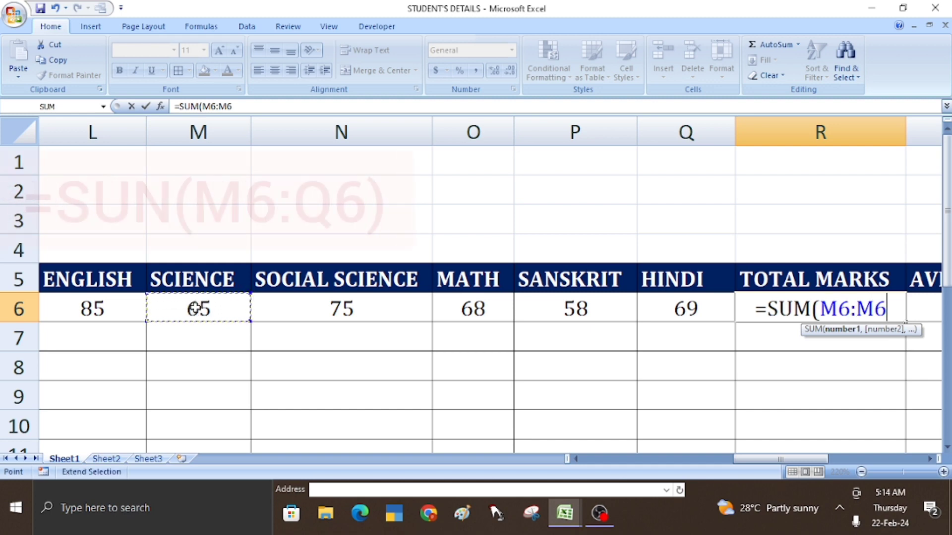
{"action": "left_click", "coordinate": [672, 311]}
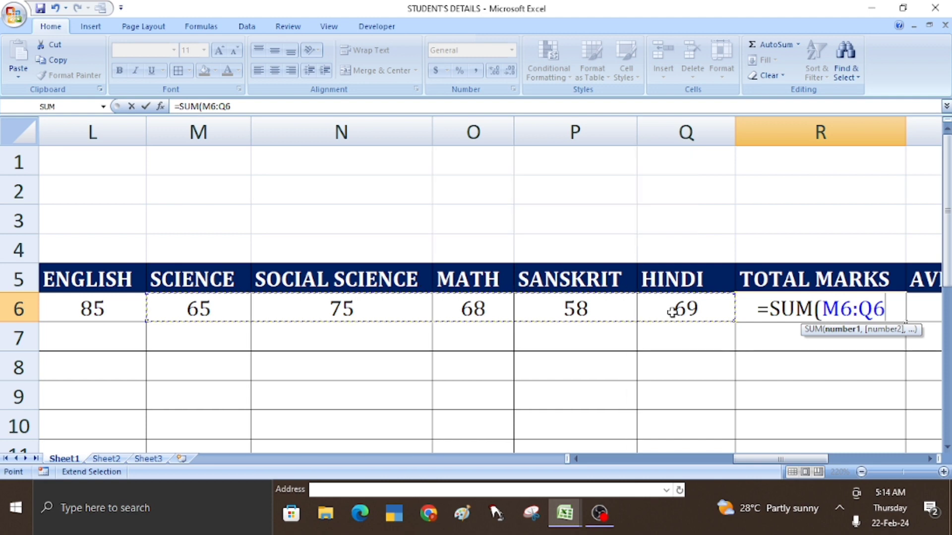
{"action": "type", "text": ")"}
{"action": "key", "text": "Return"}
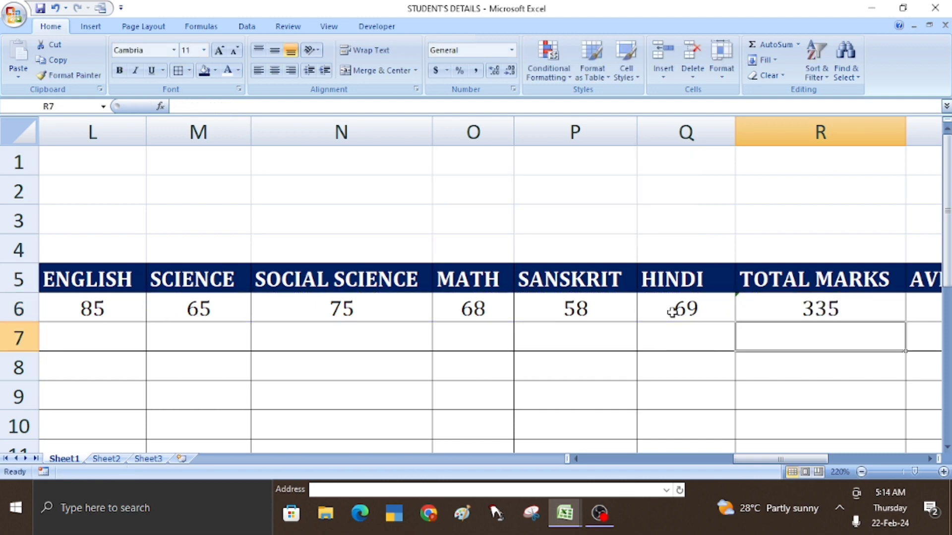
{"action": "left_click", "coordinate": [841, 312]}
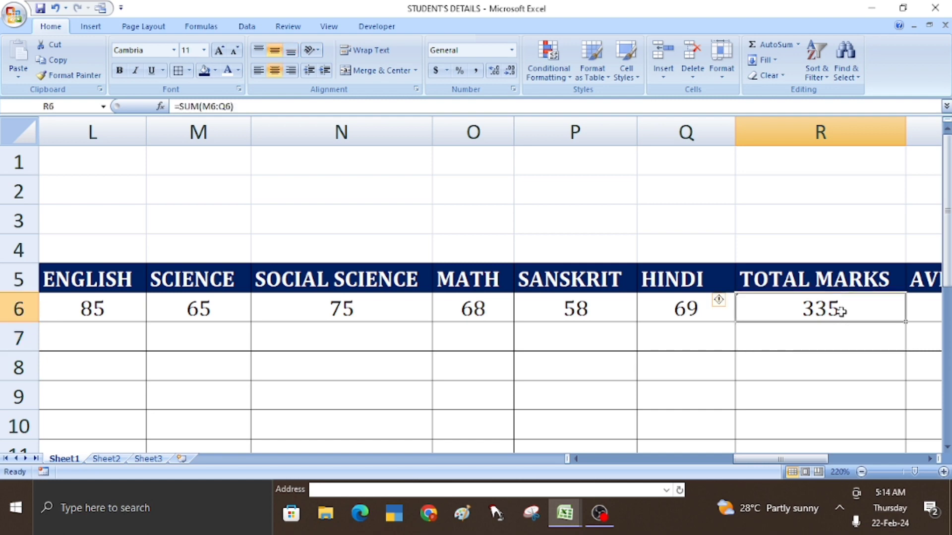
{"action": "key", "text": "Delete"}
{"action": "key", "text": "Return"}
{"action": "left_click", "coordinate": [782, 304]}
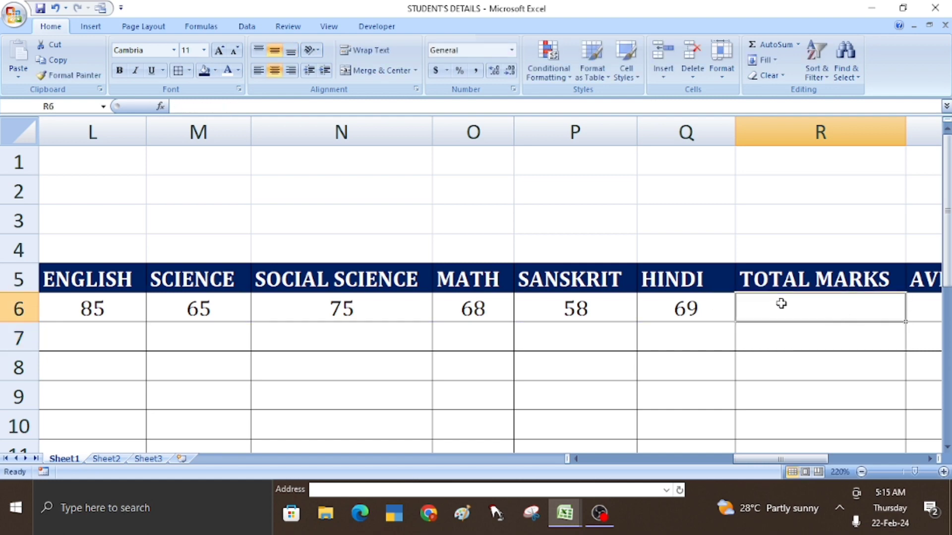
- Enter =SUM(M6:Q6) in R6, totalling the marks to 335
{"action": "type", "text": "=SUM"}
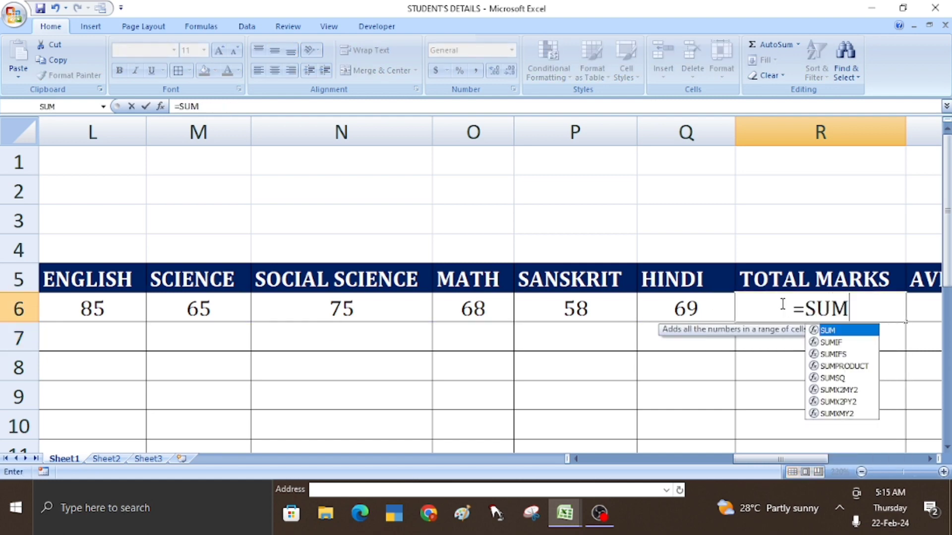
{"action": "type", "text": "("}
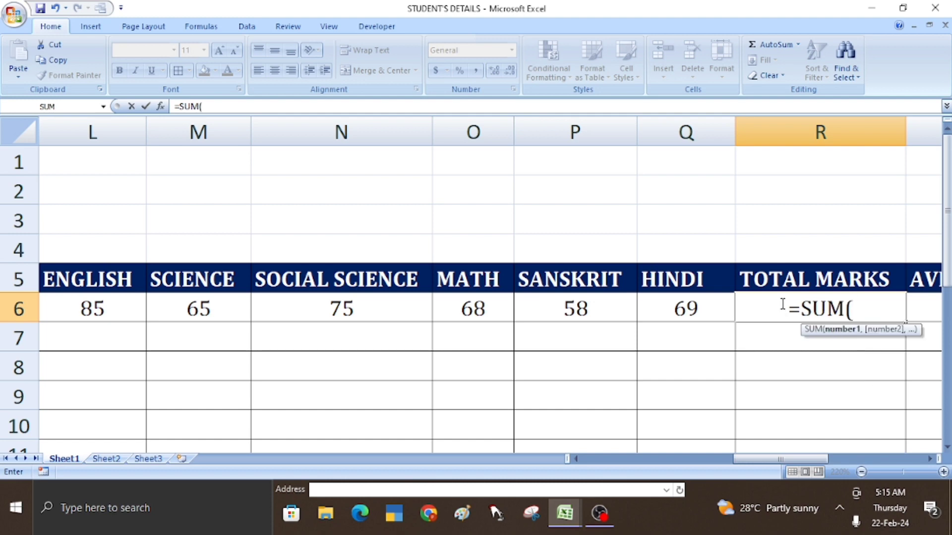
{"action": "left_click", "coordinate": [166, 308]}
{"action": "left_click_drag", "start_coordinate": [206, 309], "coordinate": [669, 316]}
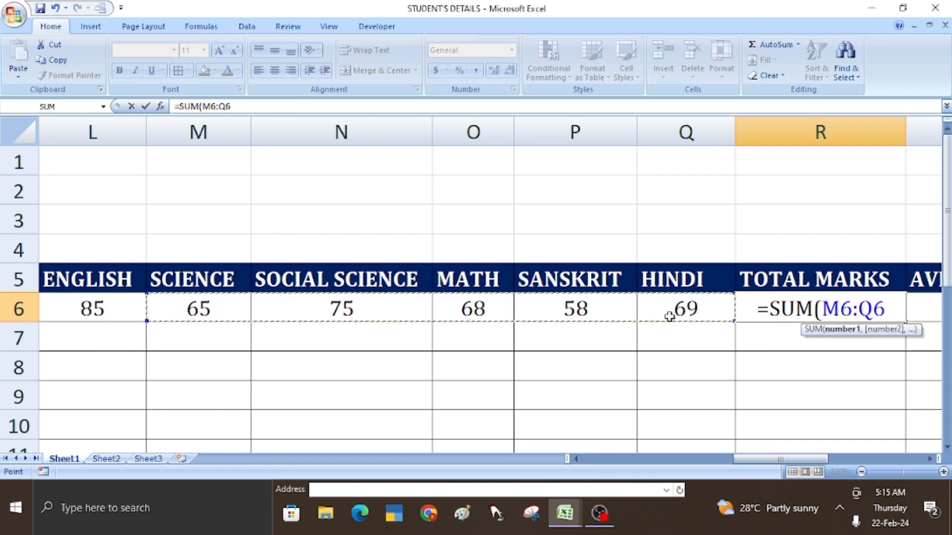
{"action": "type", "text": ")"}
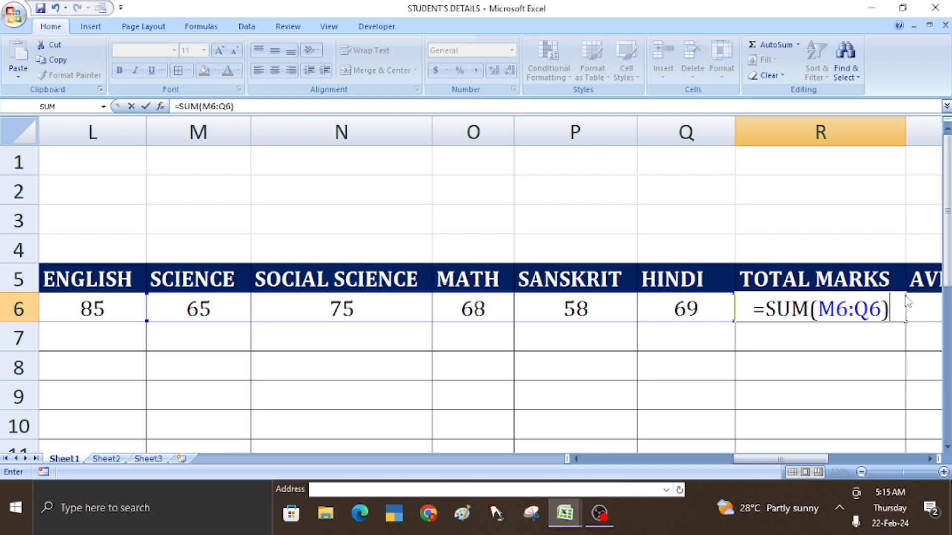
{"action": "key", "text": "Return"}
{"action": "left_click", "coordinate": [880, 303]}
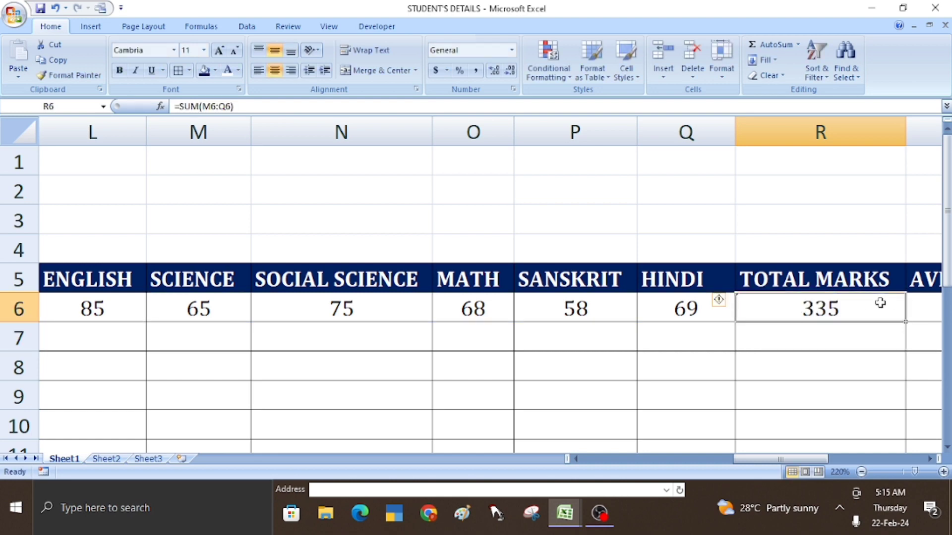
{"action": "key", "text": "Right"}
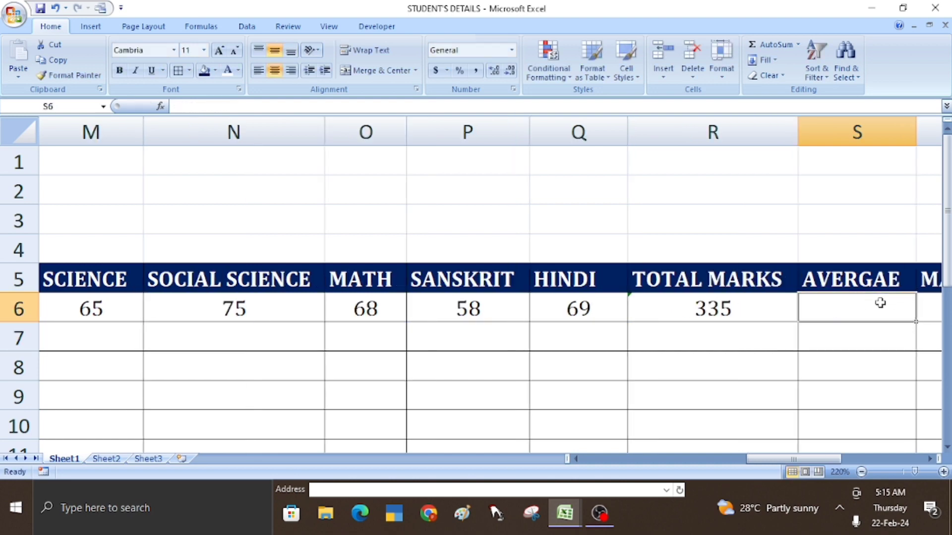
- Enter =AVERAGE(M6:Q6) in S6, giving an average of 67
{"action": "key", "text": "Right"}
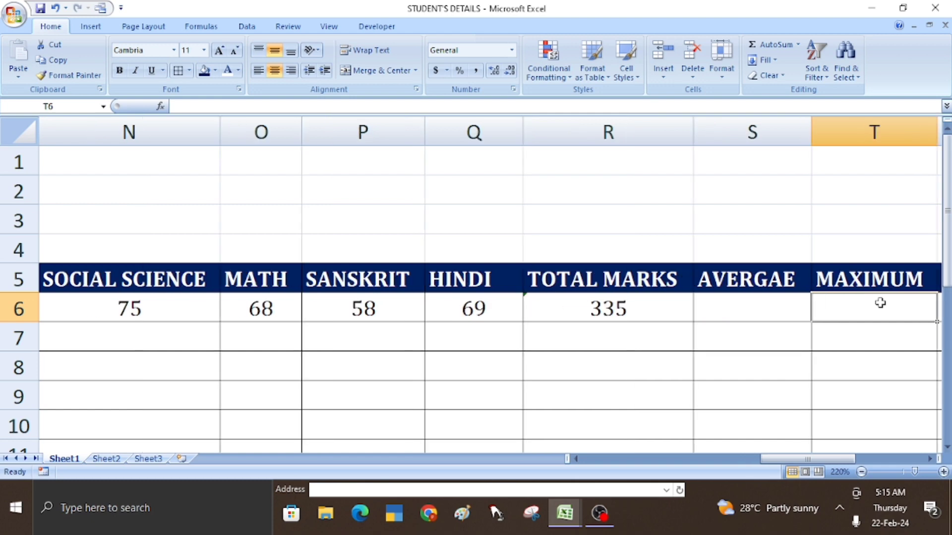
{"action": "key", "text": "Left"}
{"action": "type", "text": "="}
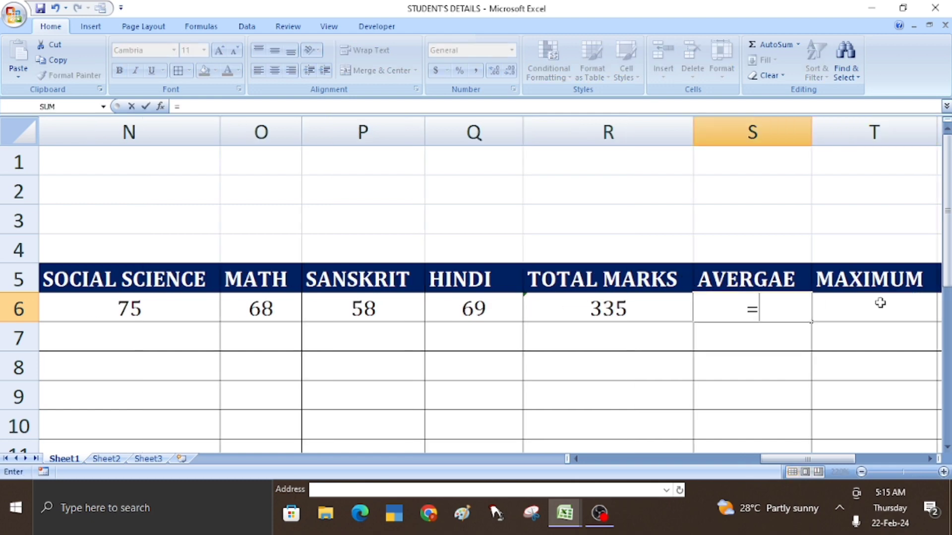
{"action": "type", "text": "AVE"}
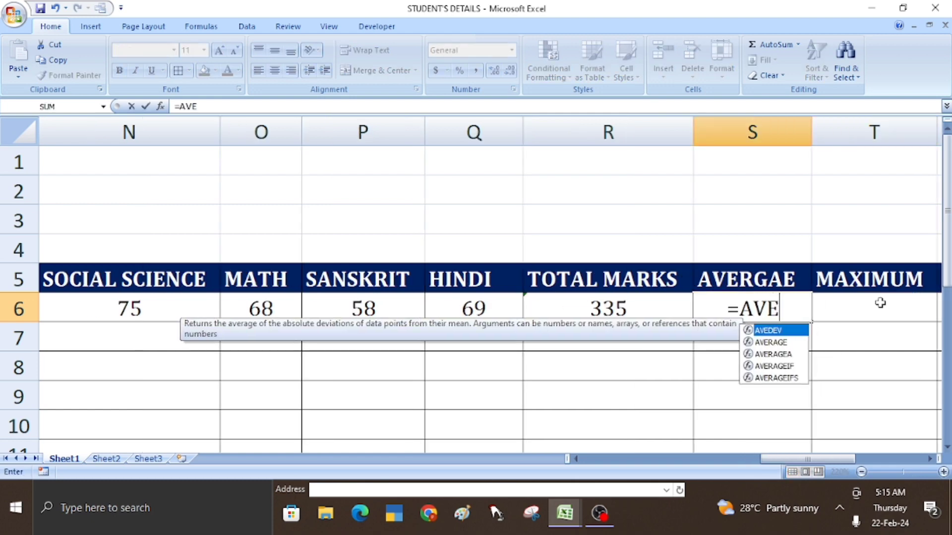
{"action": "type", "text": "RAGE"}
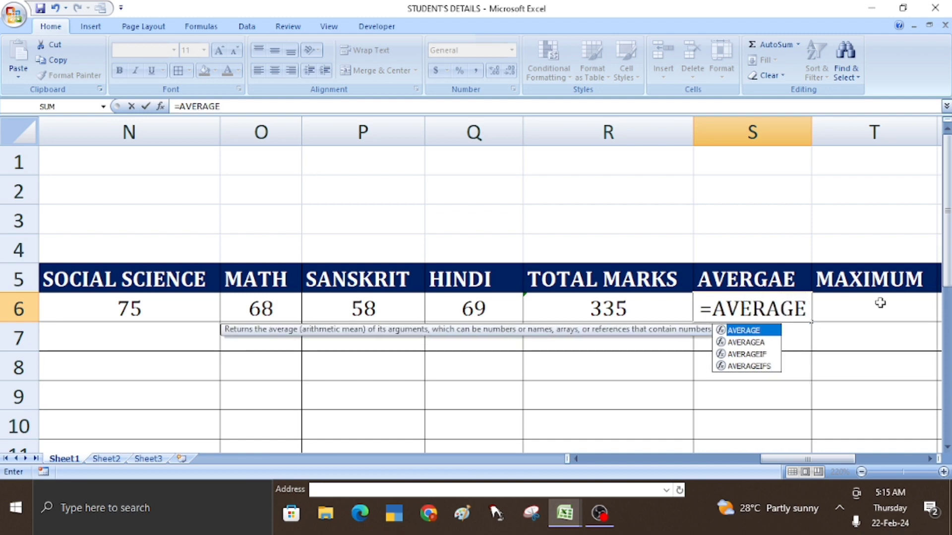
{"action": "type", "text": "("}
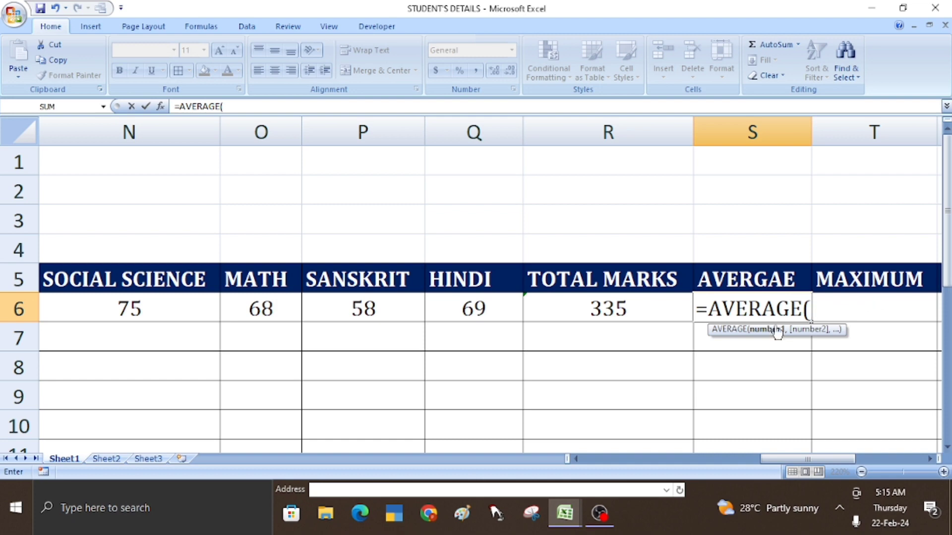
{"action": "left_click", "coordinate": [575, 459]}
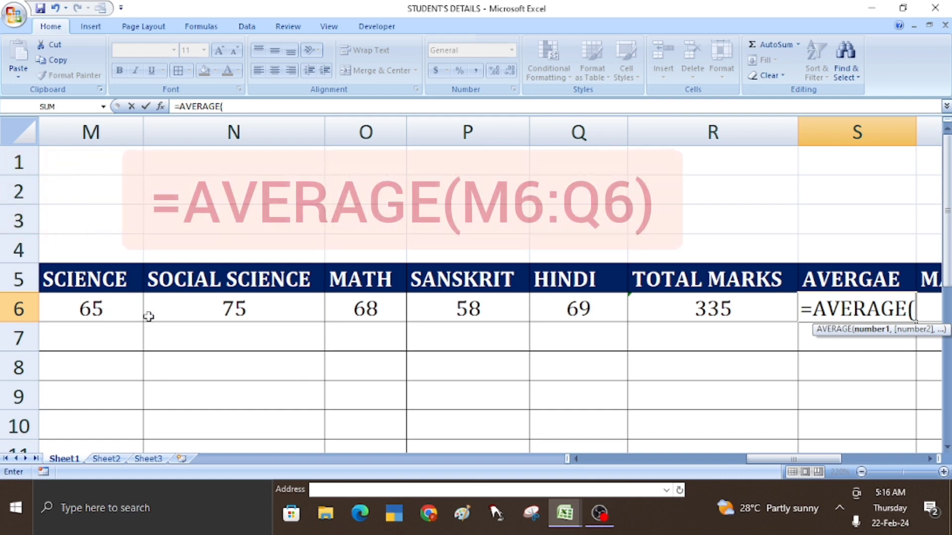
{"action": "type", "text": "M6"}
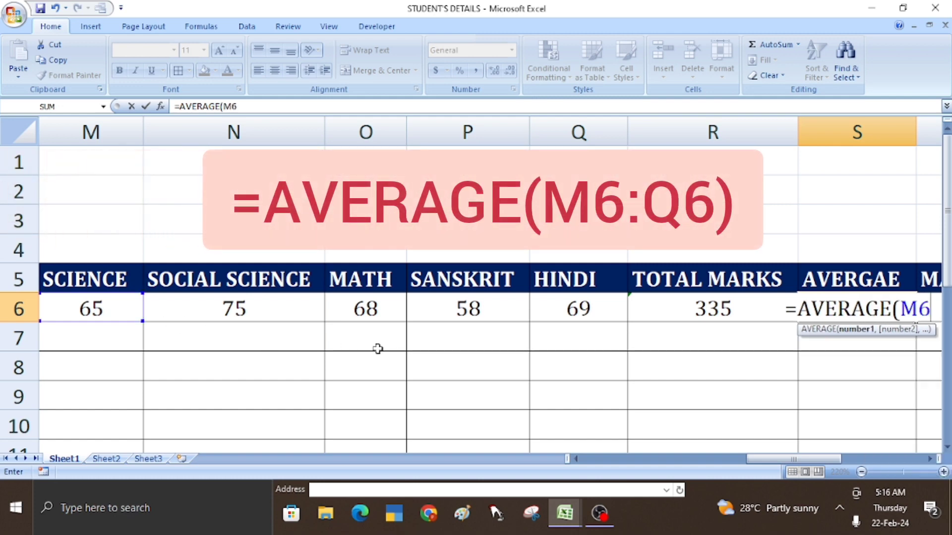
{"action": "type", "text": ":"}
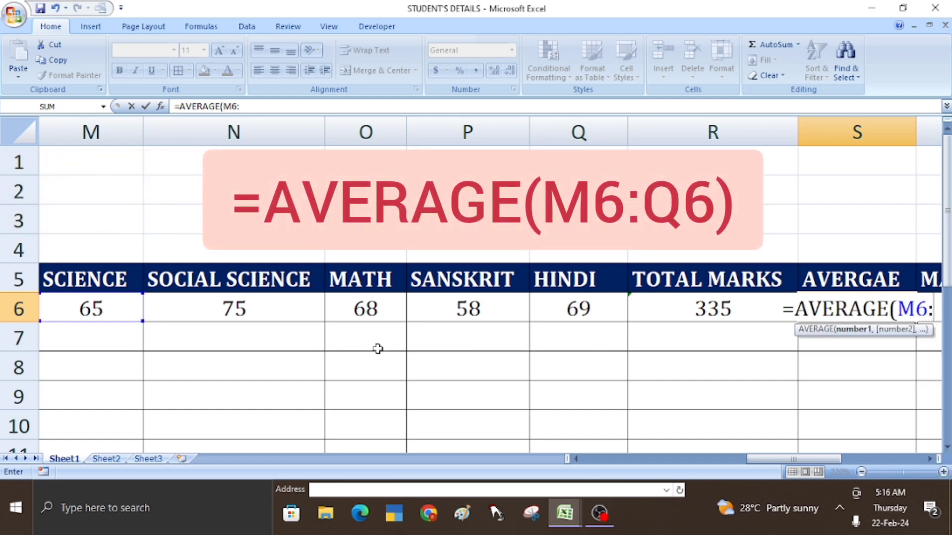
{"action": "type", "text": "Q6"}
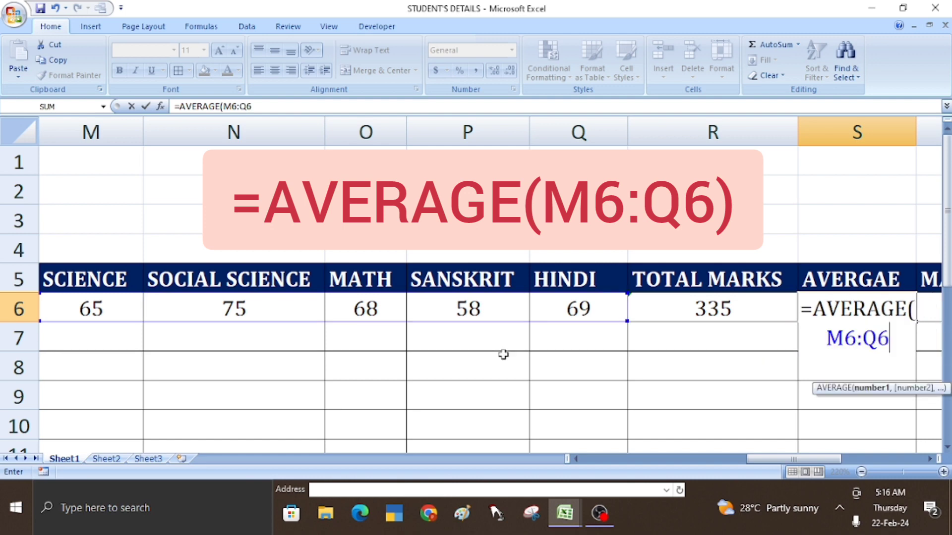
{"action": "type", "text": ")"}
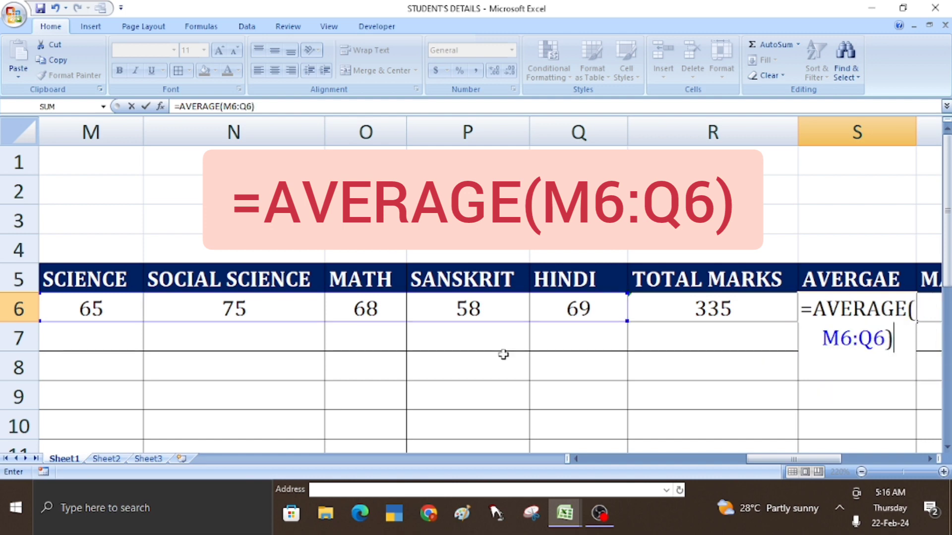
{"action": "key", "text": "Return"}
- Recheck the average in S6, then select the empty MAXIMUM cell T6
{"action": "key", "text": "Up"}
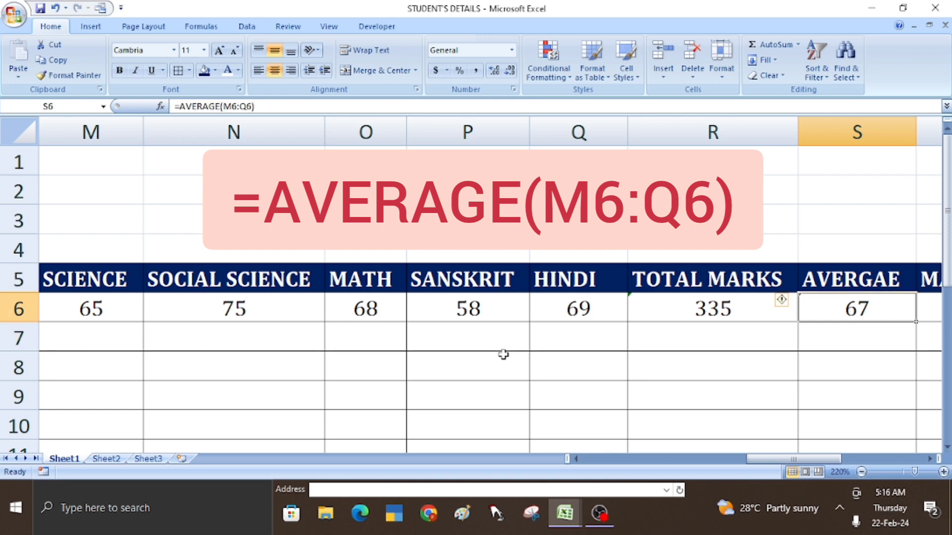
{"action": "key", "text": "Right"}
{"action": "key", "text": "Right"}
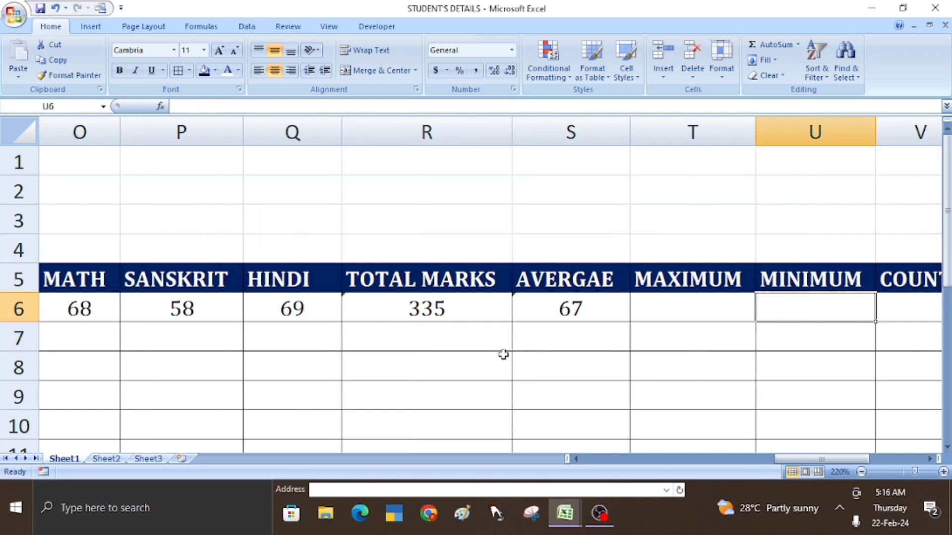
{"action": "left_click", "coordinate": [676, 326]}
{"action": "left_click", "coordinate": [676, 308]}
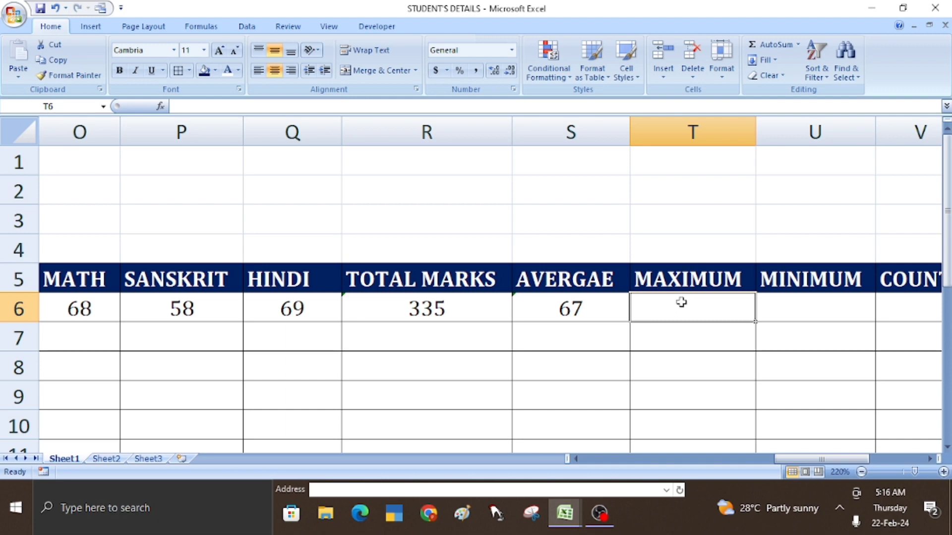
- Enter =MAX(M6:Q6) in T6 to show the highest subject mark, 75
{"action": "type", "text": "="}
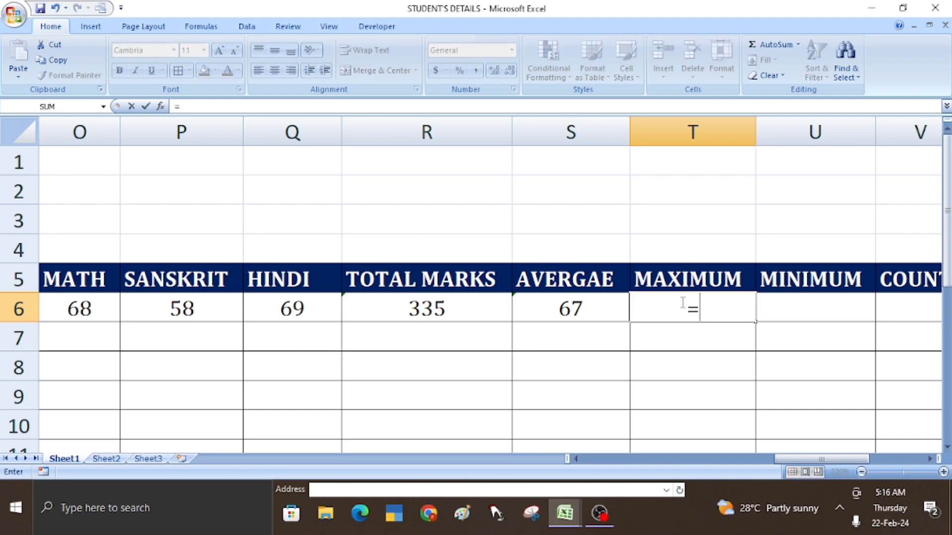
{"action": "type", "text": "MAX"}
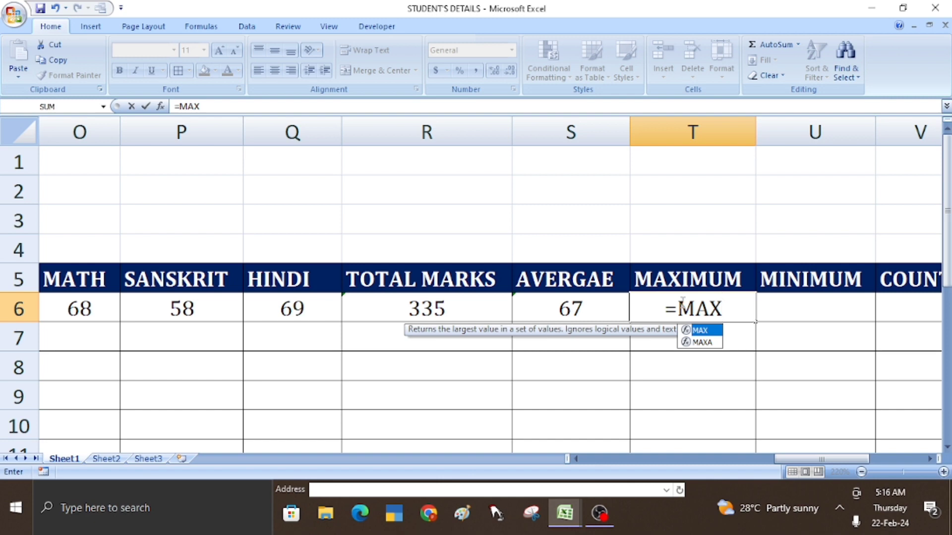
{"action": "type", "text": "("}
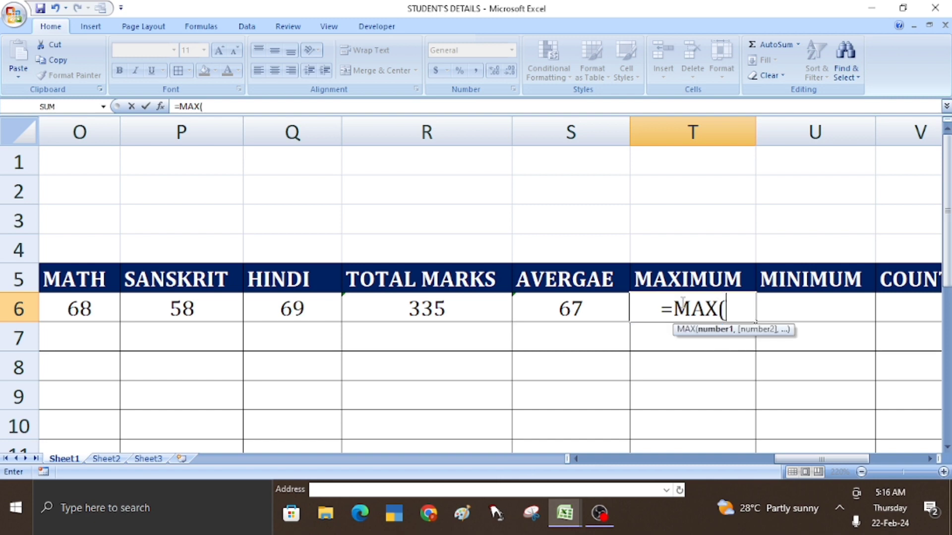
{"action": "left_click", "coordinate": [575, 459]}
{"action": "left_click", "coordinate": [576, 459]}
{"action": "left_click", "coordinate": [575, 459]}
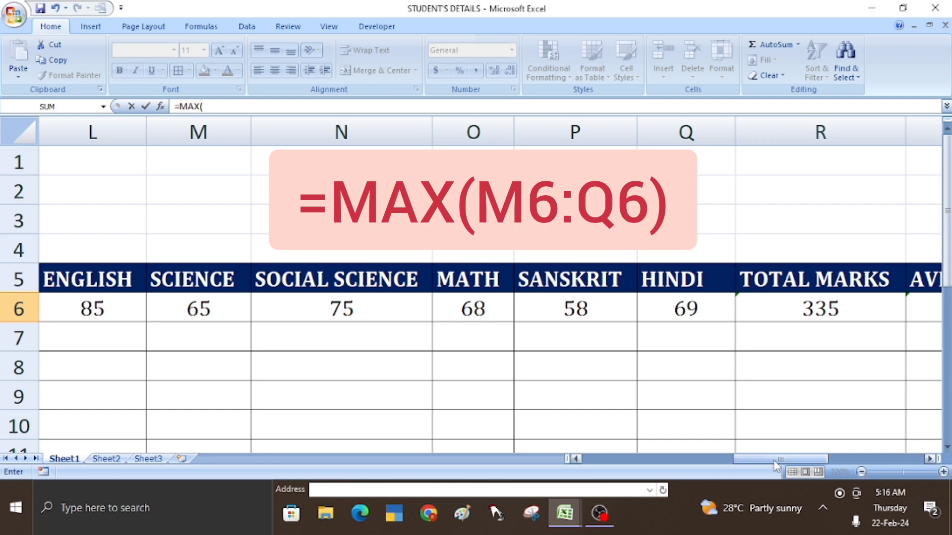
{"action": "left_click_drag", "start_coordinate": [777, 460], "coordinate": [861, 459]}
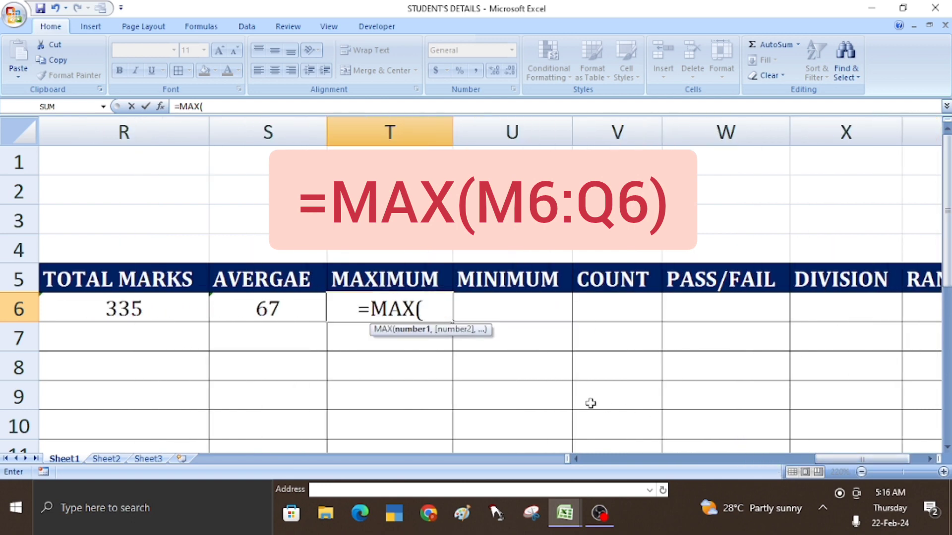
{"action": "type", "text": "M6"}
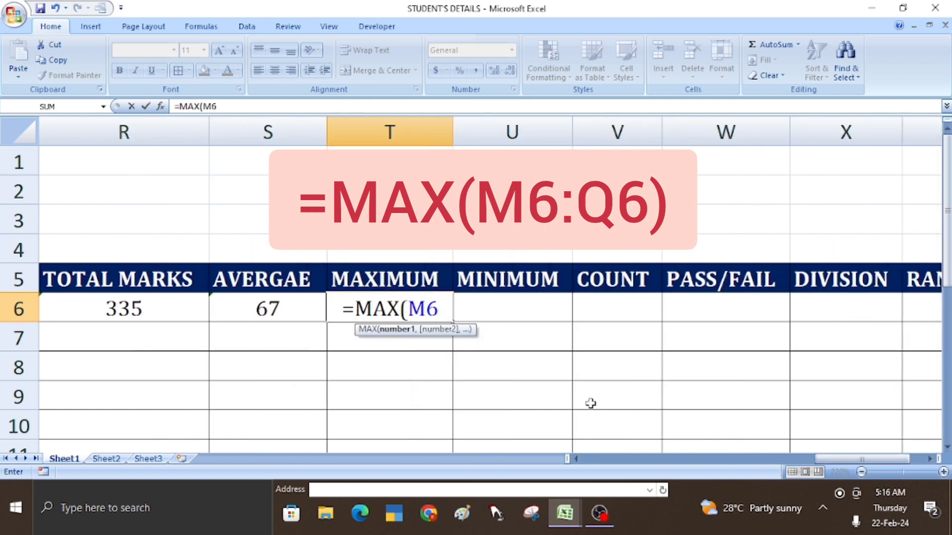
{"action": "type", "text": ":Q6)"}
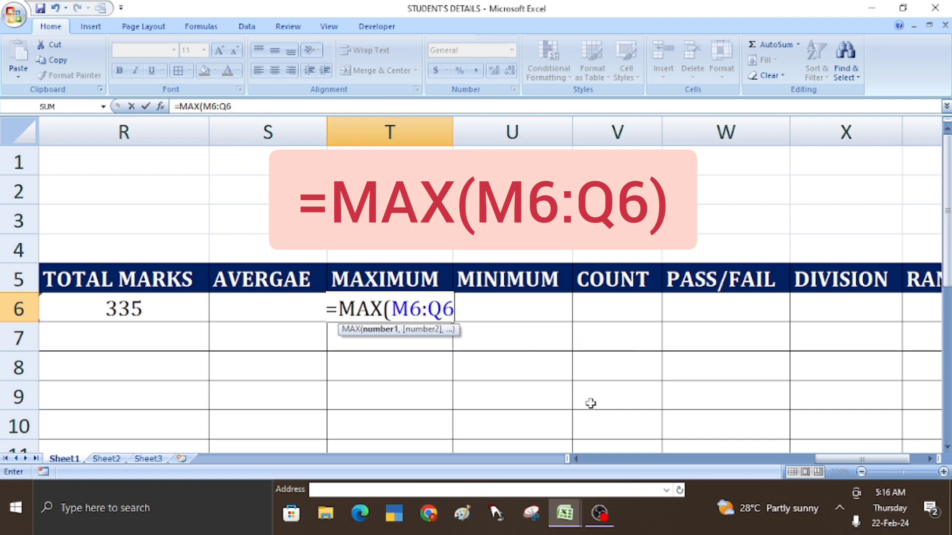
{"action": "key", "text": "Return"}
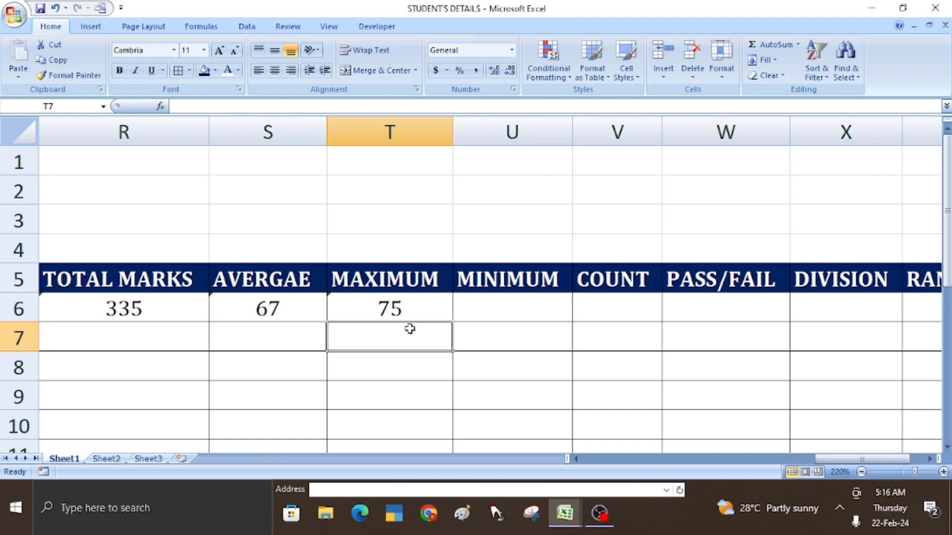
{"action": "left_click", "coordinate": [500, 312]}
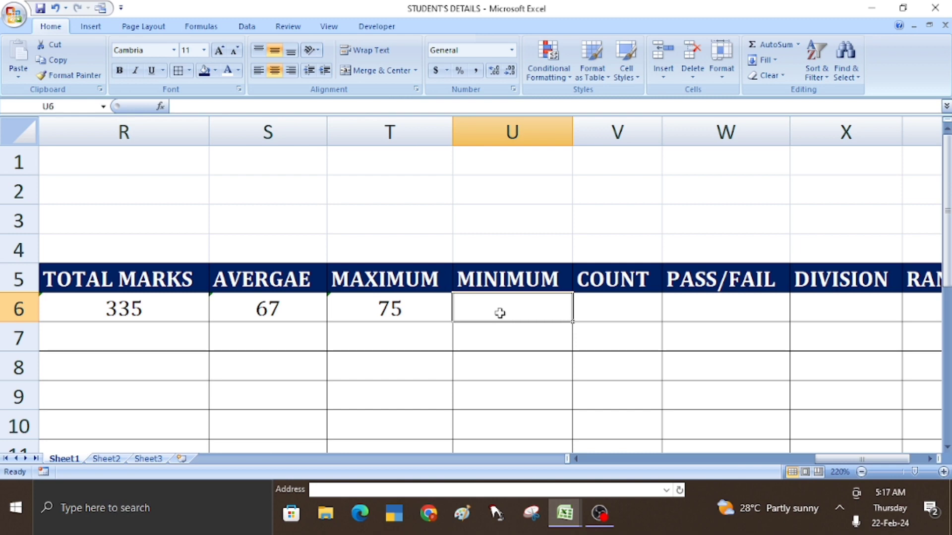
- Enter =MIN(M6:Q6) in U6 to show the lowest subject mark, 58
{"action": "type", "text": "=M"}
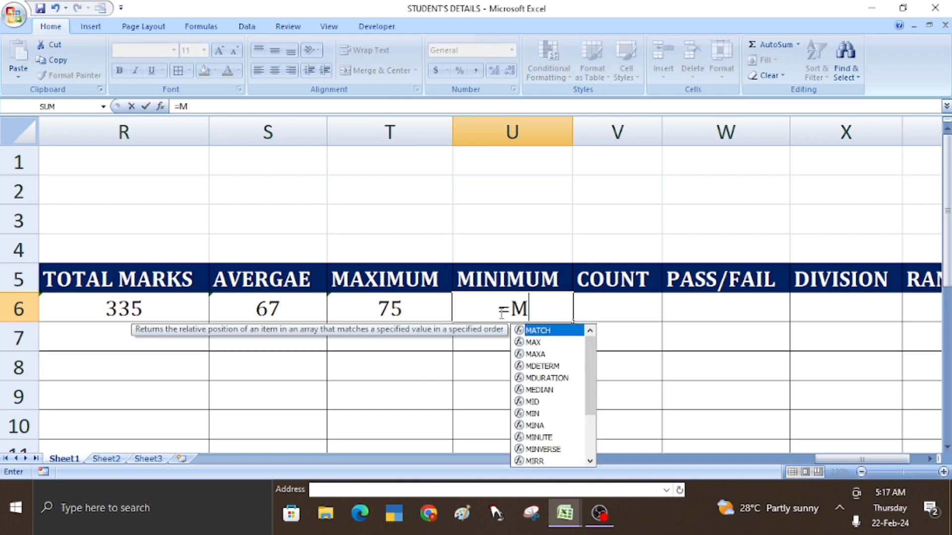
{"action": "type", "text": "IN("}
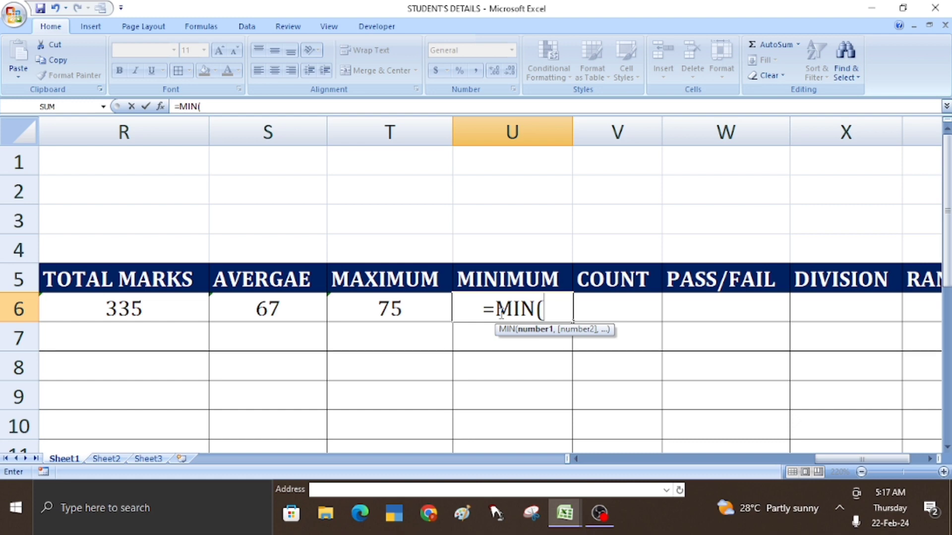
{"action": "type", "text": "M"}
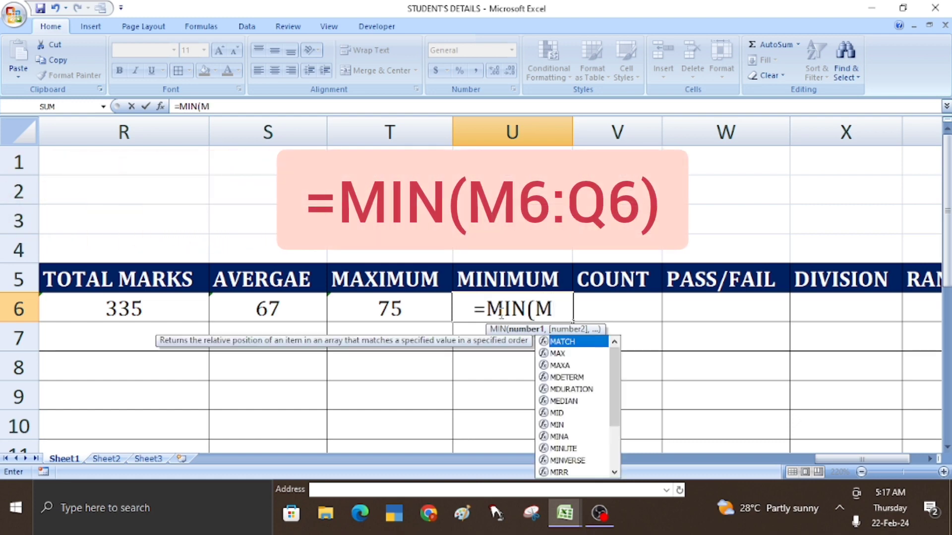
{"action": "type", "text": "6:"}
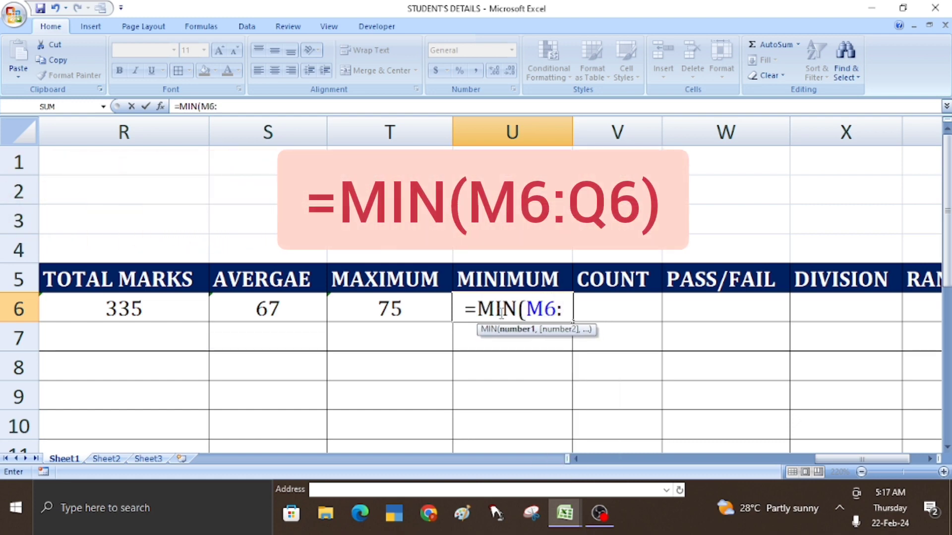
{"action": "type", "text": "Q6"}
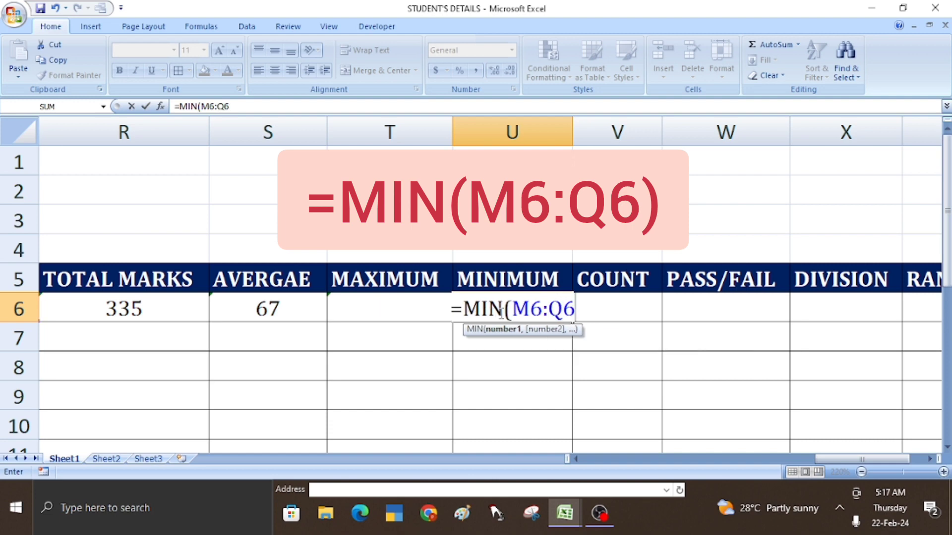
{"action": "type", "text": ")"}
{"action": "key", "text": "Return"}
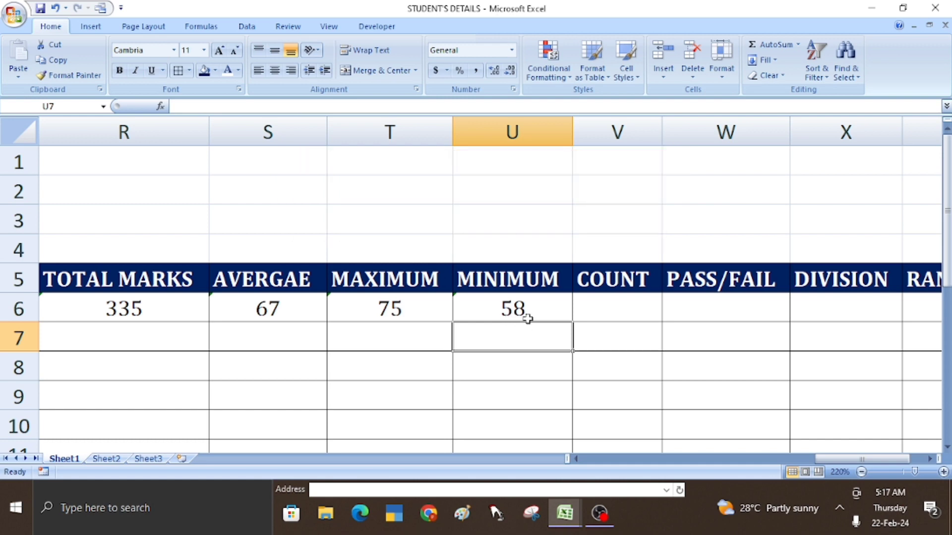
{"action": "left_click", "coordinate": [614, 315]}
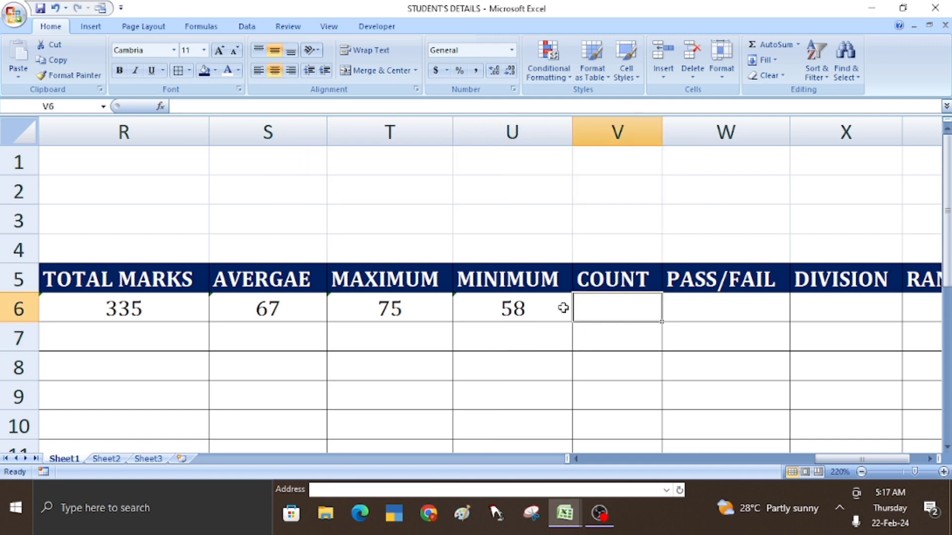
- Enter =COUNT(L6:Q6) in V6, counting 6 subject marks, and verify the formula
{"action": "type", "text": "=C"}
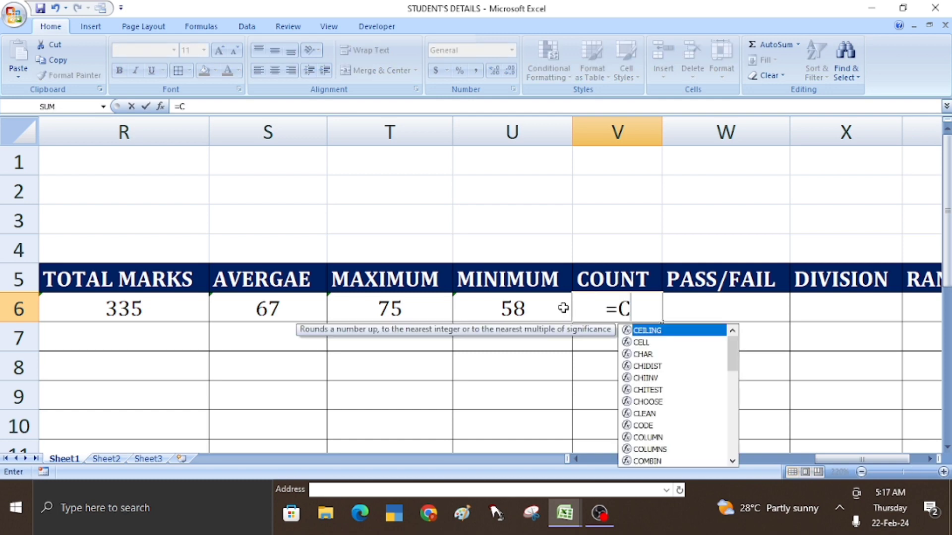
{"action": "type", "text": "OUNT("}
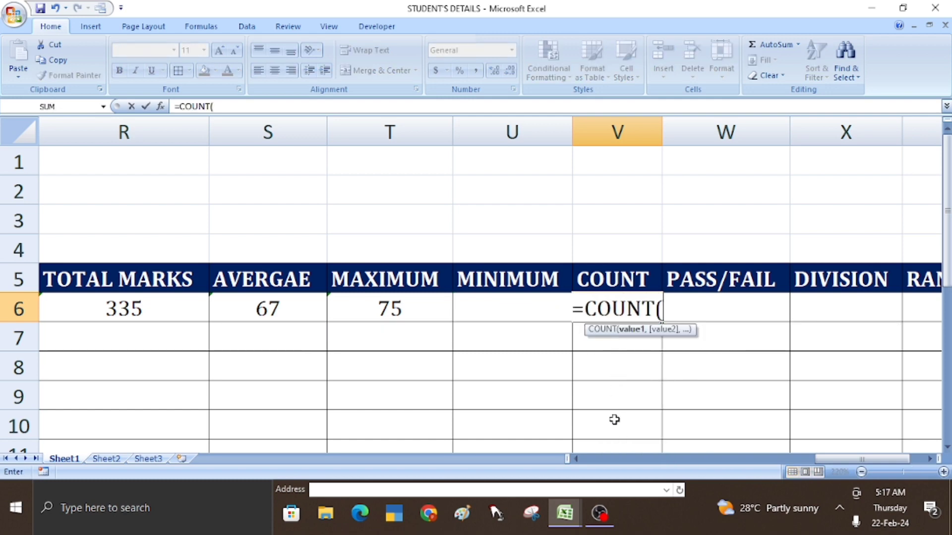
{"action": "left_click", "coordinate": [574, 460]}
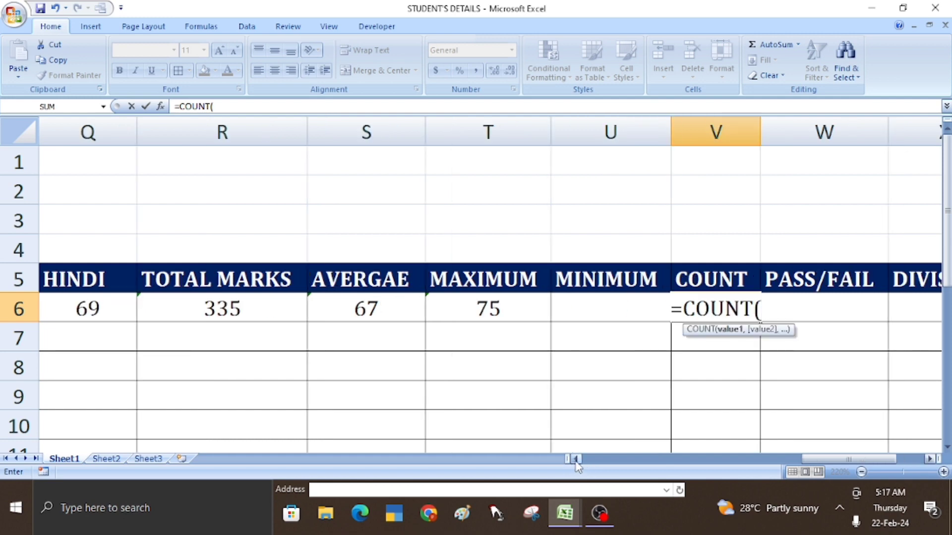
{"action": "left_click", "coordinate": [574, 460]}
{"action": "left_click", "coordinate": [575, 460]}
{"action": "left_click", "coordinate": [575, 460]}
{"action": "left_click", "coordinate": [575, 459]}
{"action": "left_click", "coordinate": [575, 460]}
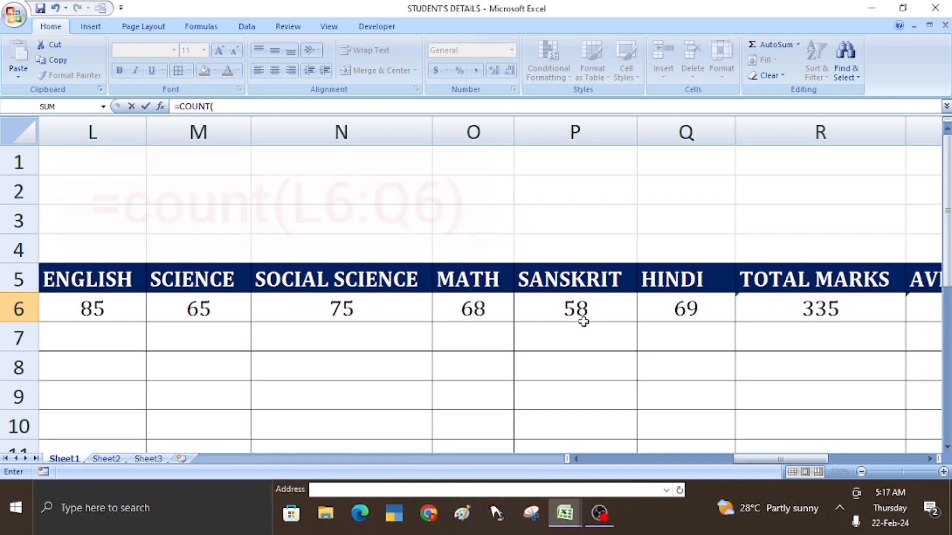
{"action": "left_click_drag", "start_coordinate": [742, 459], "coordinate": [843, 462]}
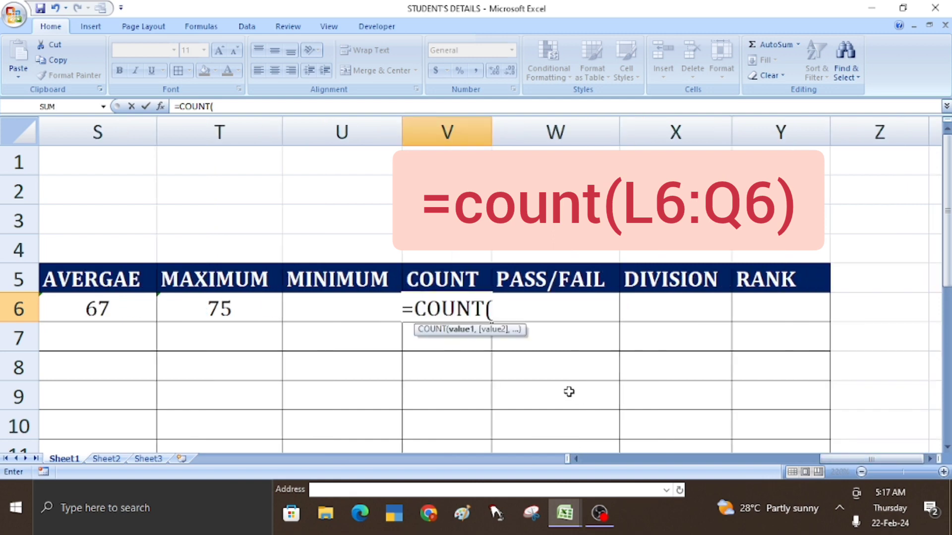
{"action": "type", "text": "L6"}
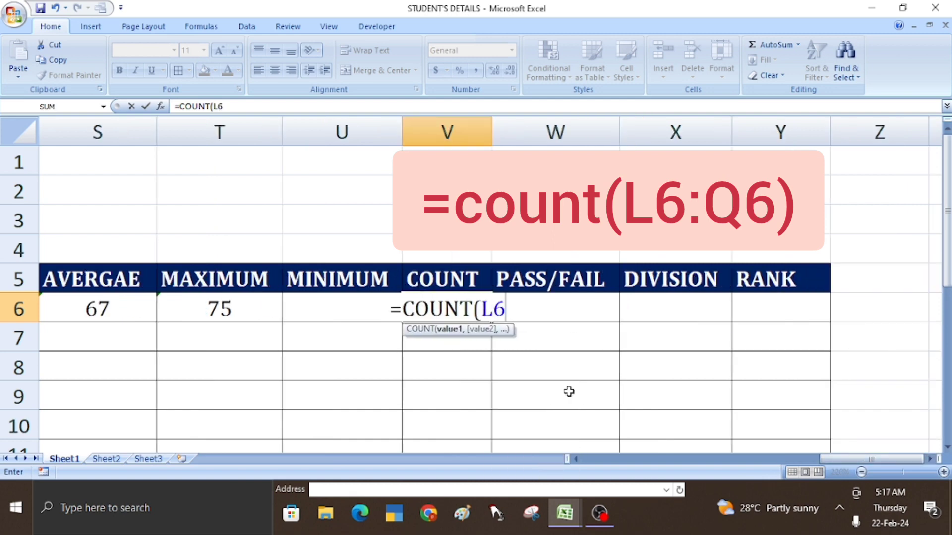
{"action": "type", "text": ":Q6"}
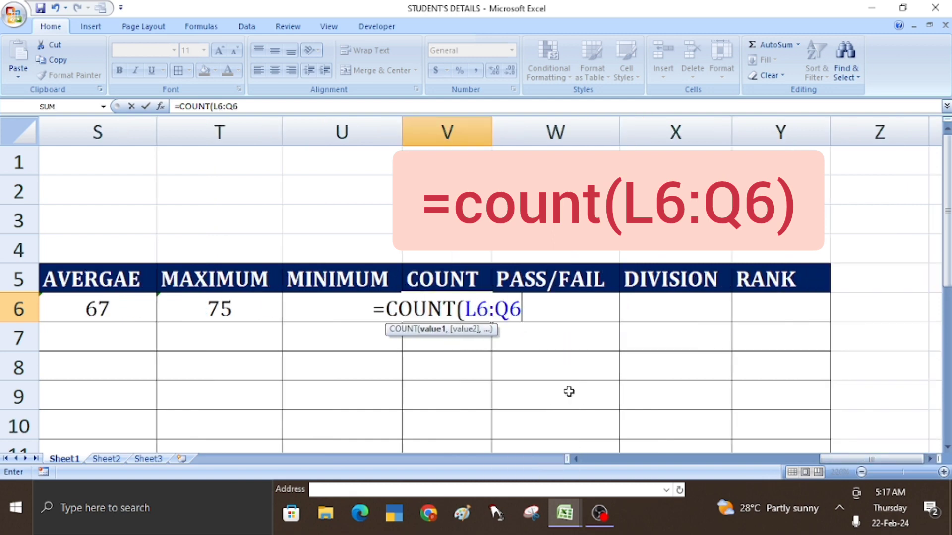
{"action": "type", "text": ")"}
{"action": "key", "text": "Return"}
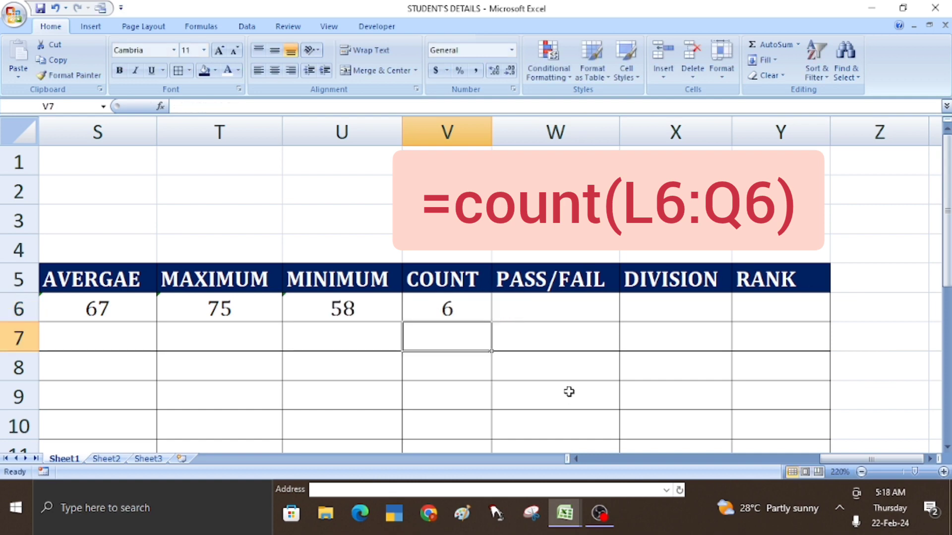
{"action": "left_click", "coordinate": [451, 313]}
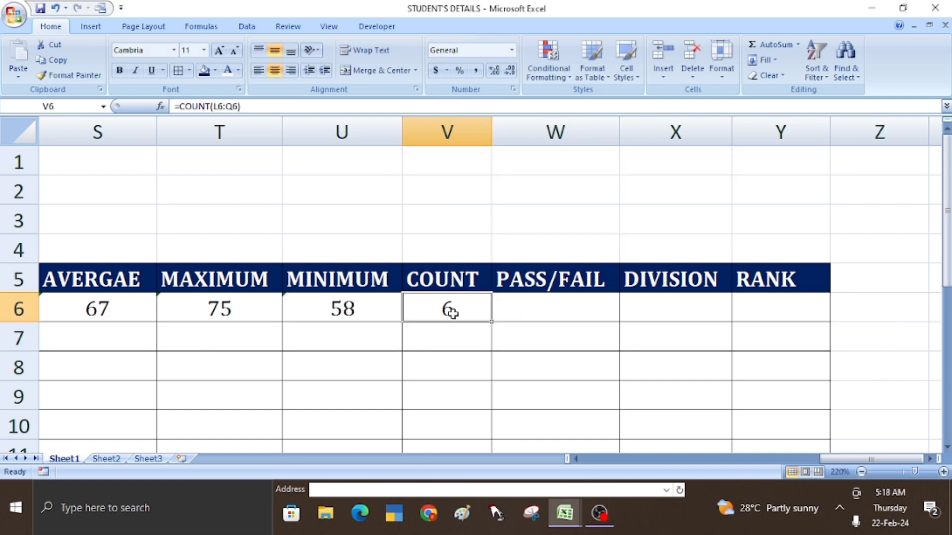
{"action": "left_click", "coordinate": [536, 318]}
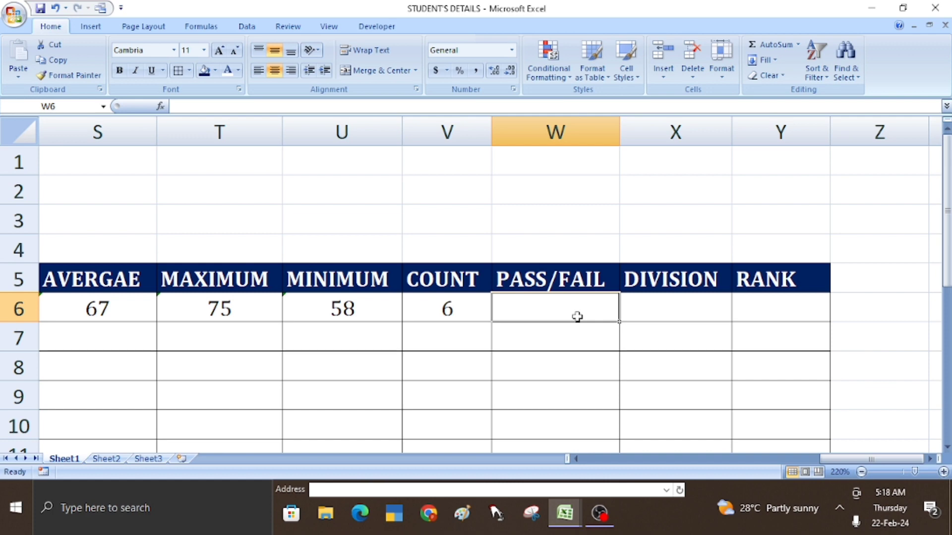
- Begin W6 with =IF(AND( and a first condition testing the Science mark M6 >=30
{"action": "type", "text": "="}
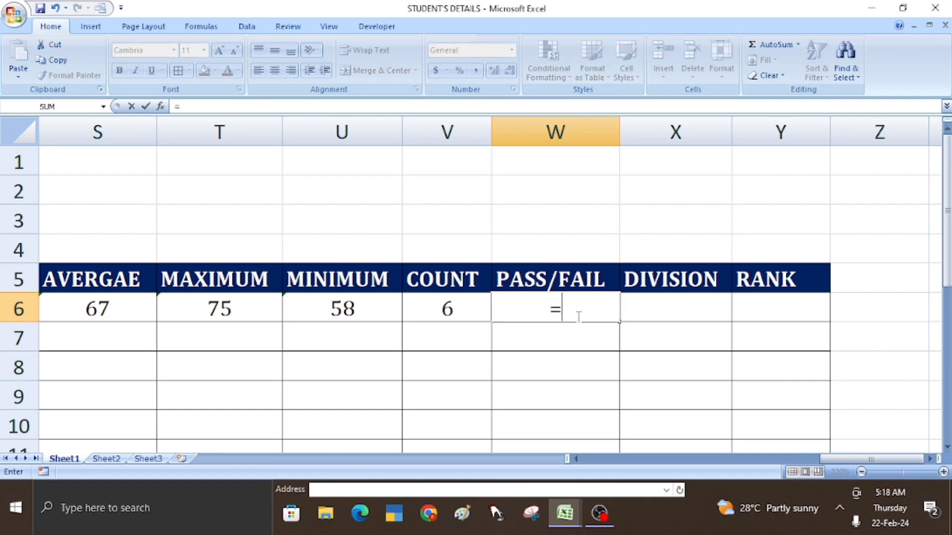
{"action": "type", "text": "IF"}
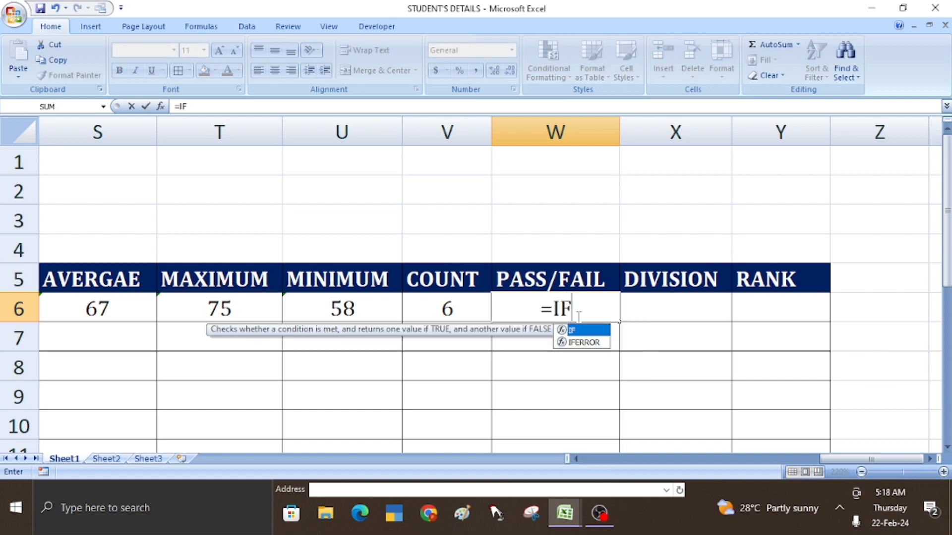
{"action": "type", "text": "(A"}
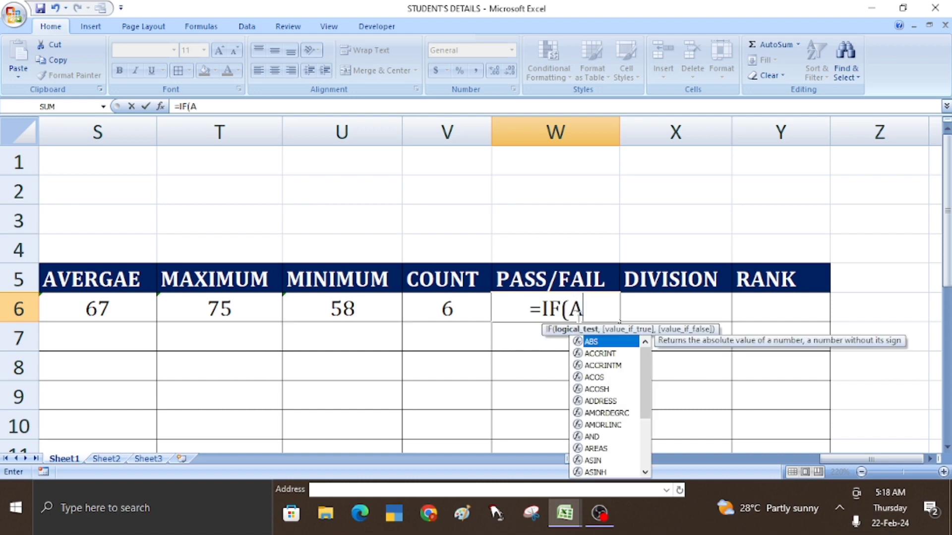
{"action": "type", "text": "ND("}
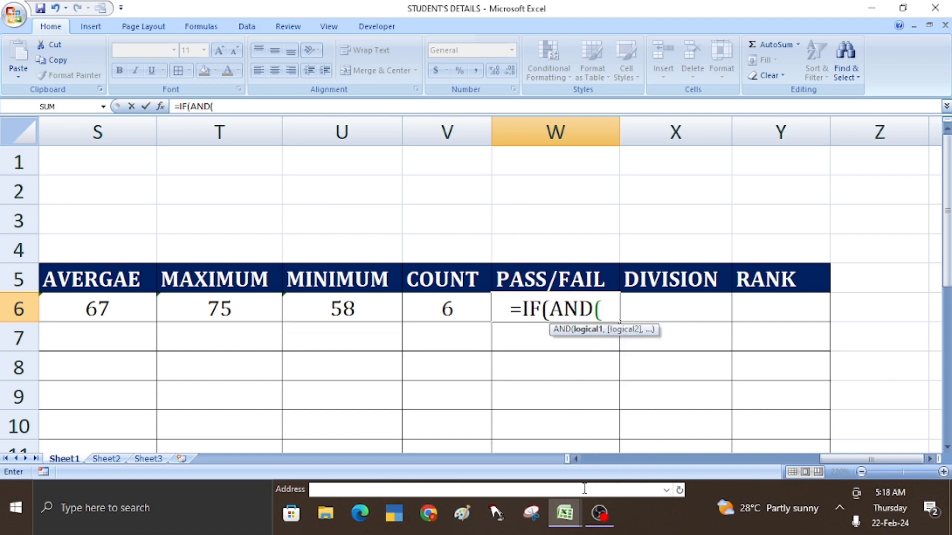
{"action": "left_click", "coordinate": [577, 460]}
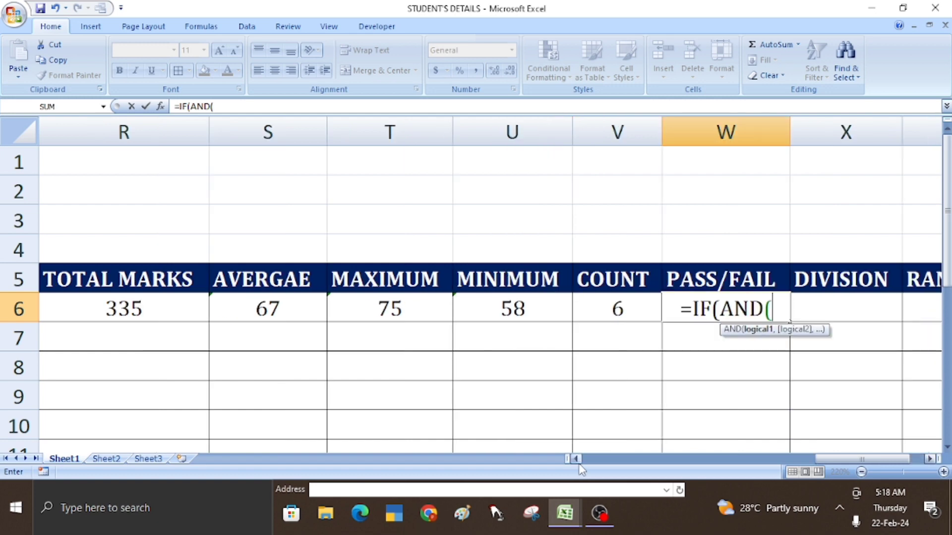
{"action": "left_click", "coordinate": [577, 460]}
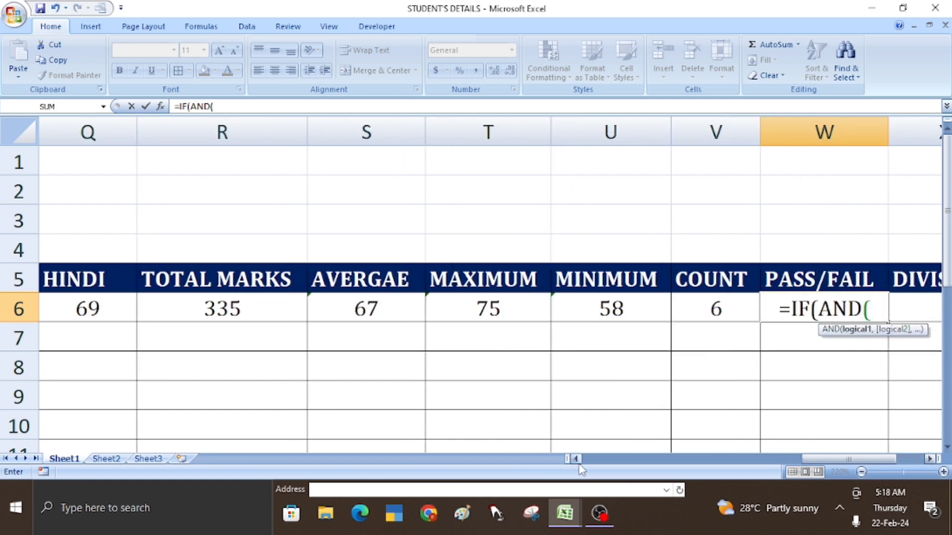
{"action": "left_click", "coordinate": [576, 460]}
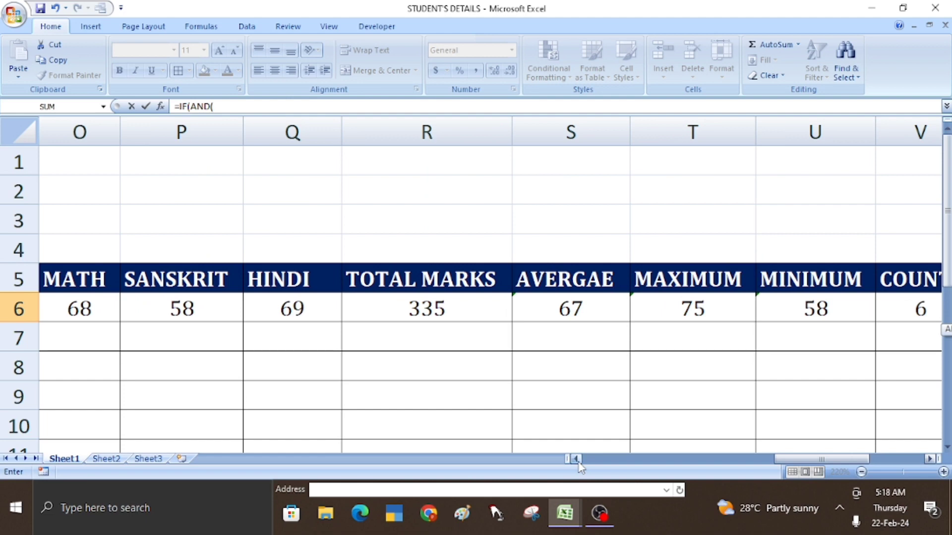
{"action": "left_click", "coordinate": [577, 460]}
{"action": "left_click", "coordinate": [576, 460]}
{"action": "left_click", "coordinate": [577, 460]}
{"action": "left_click", "coordinate": [577, 460]}
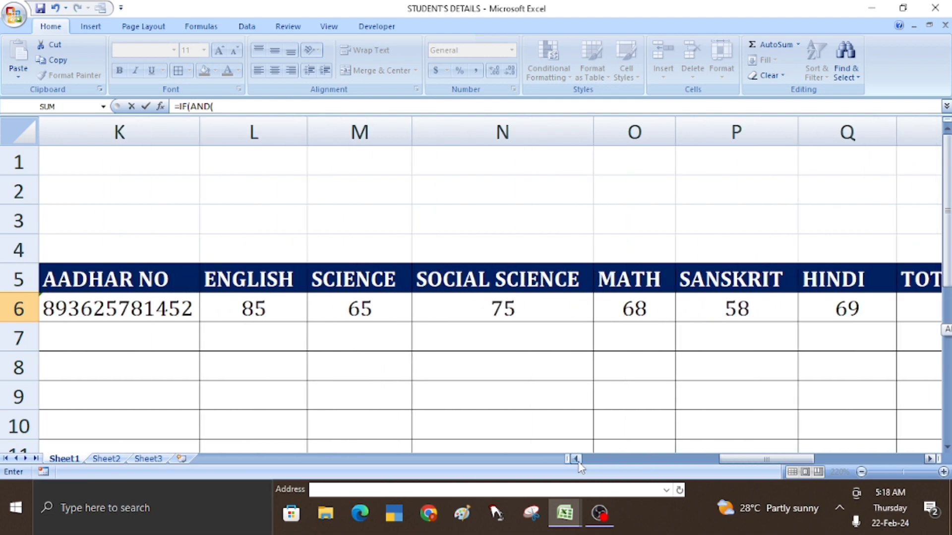
{"action": "left_click", "coordinate": [368, 312]}
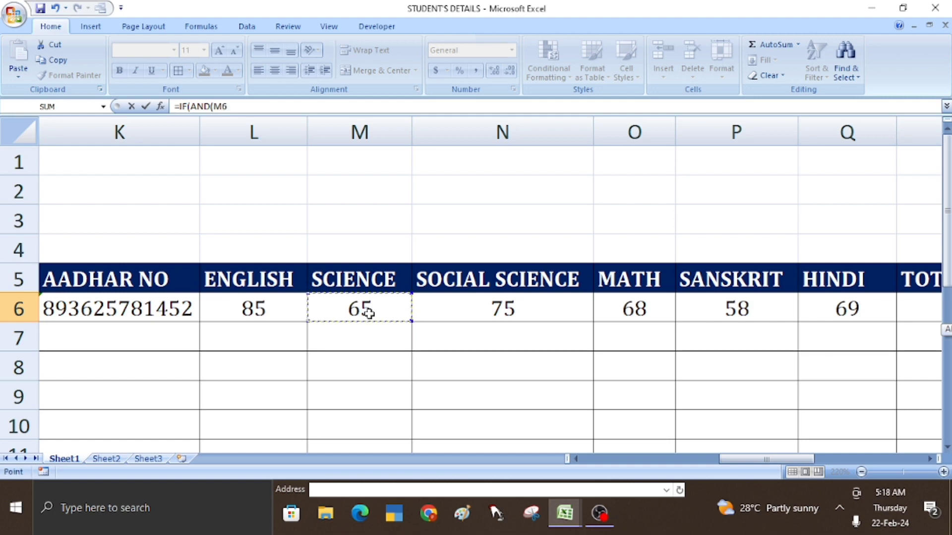
{"action": "type", "text": ">"}
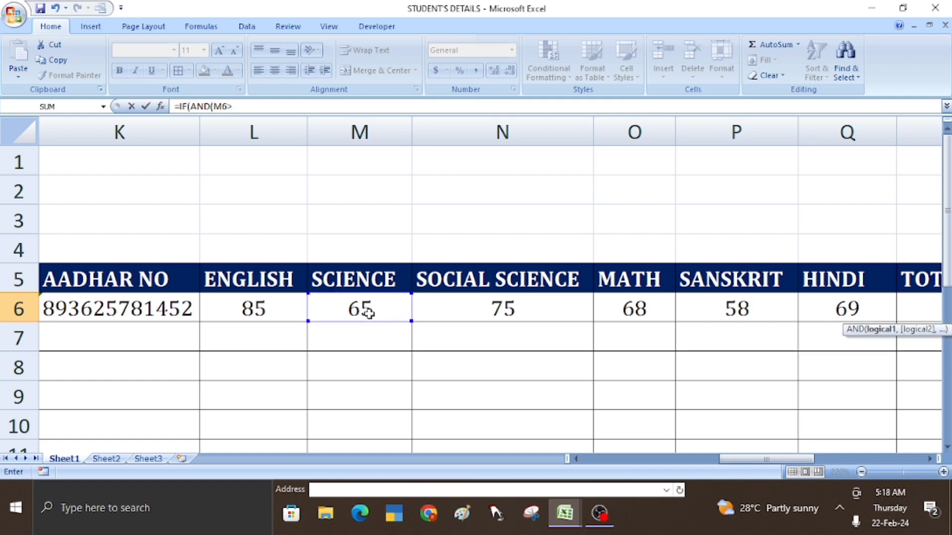
{"action": "type", "text": "=30"}
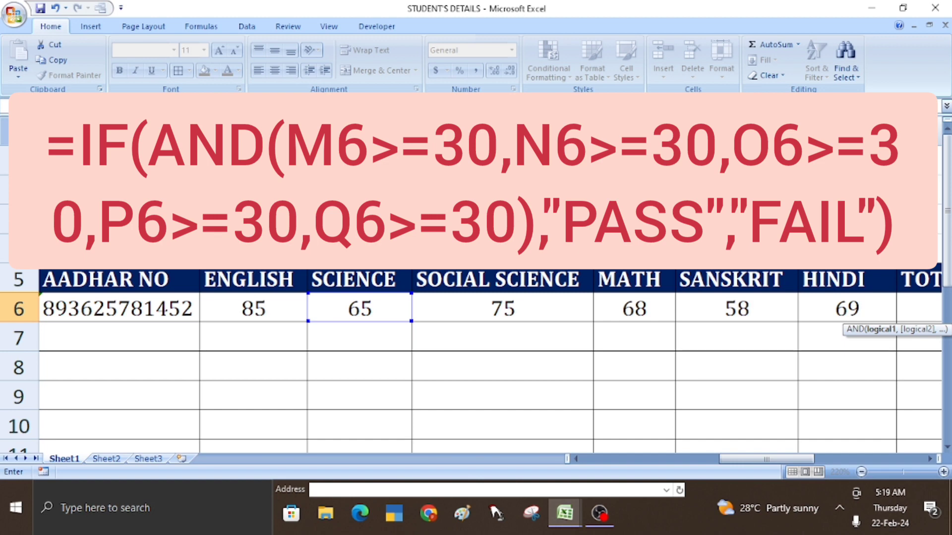
- Add comparisons on Social Science N6, Math O6, Sanskrit P6 and Hindi Q6 to the AND test
{"action": "key", "text": "F2"}
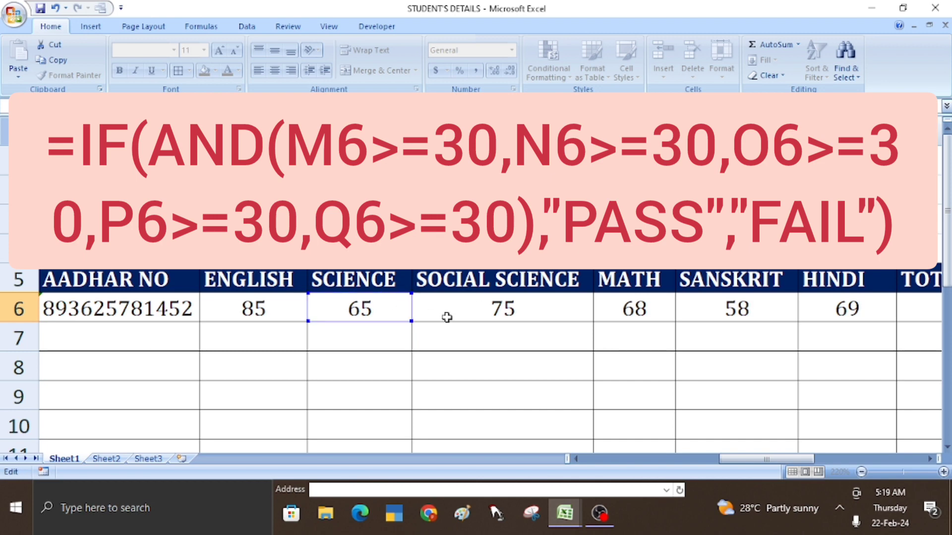
{"action": "left_click", "coordinate": [467, 311]}
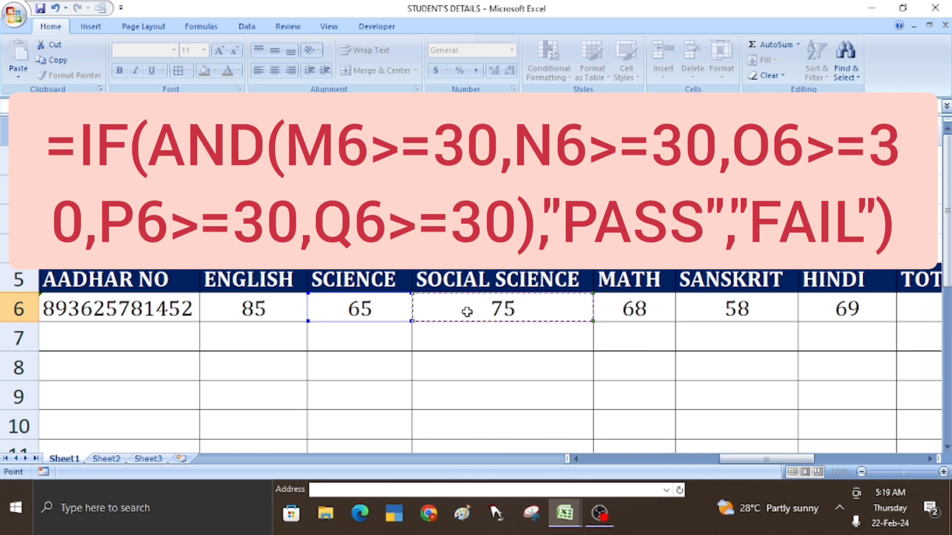
{"action": "type", "text": ">"}
{"action": "left_click", "coordinate": [634, 312]}
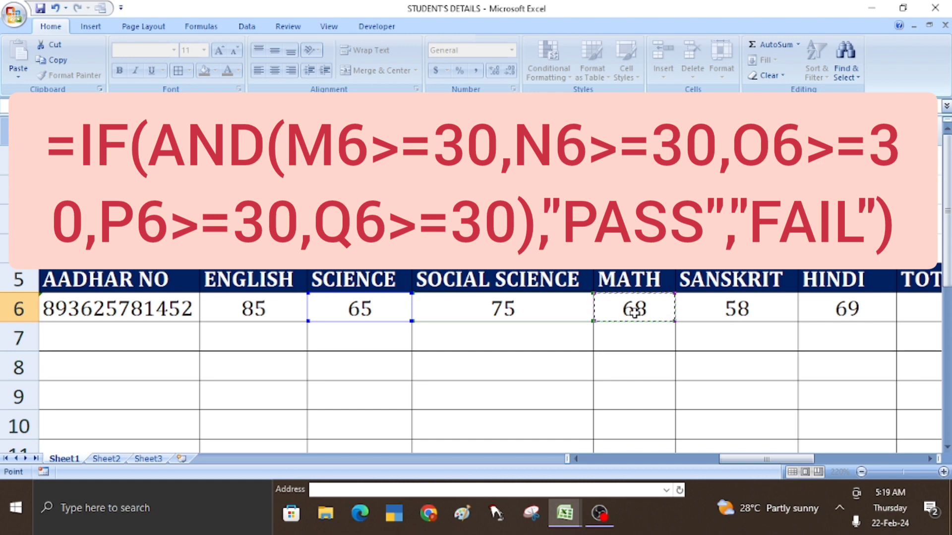
{"action": "type", "text": ">"}
{"action": "left_click", "coordinate": [748, 309]}
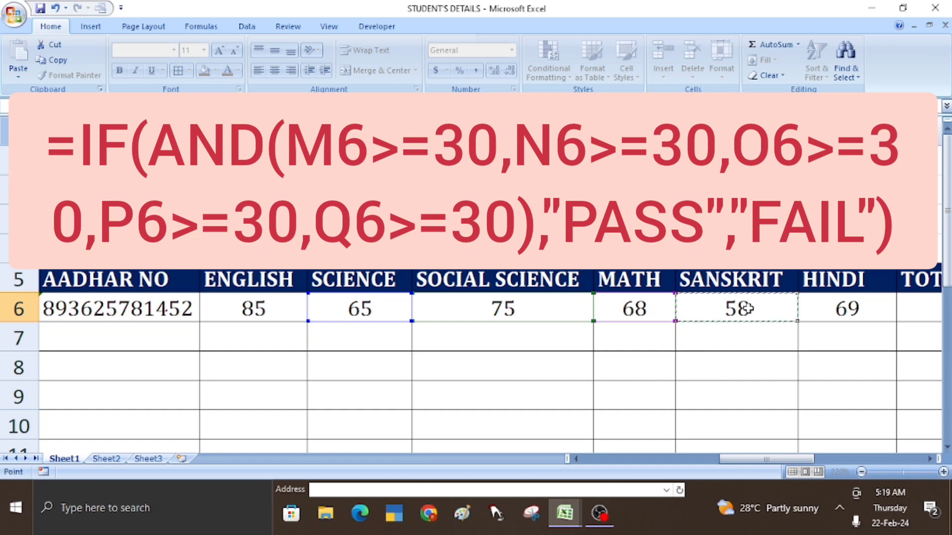
{"action": "type", "text": ">"}
{"action": "left_click", "coordinate": [839, 309]}
{"action": "type", "text": ">"}
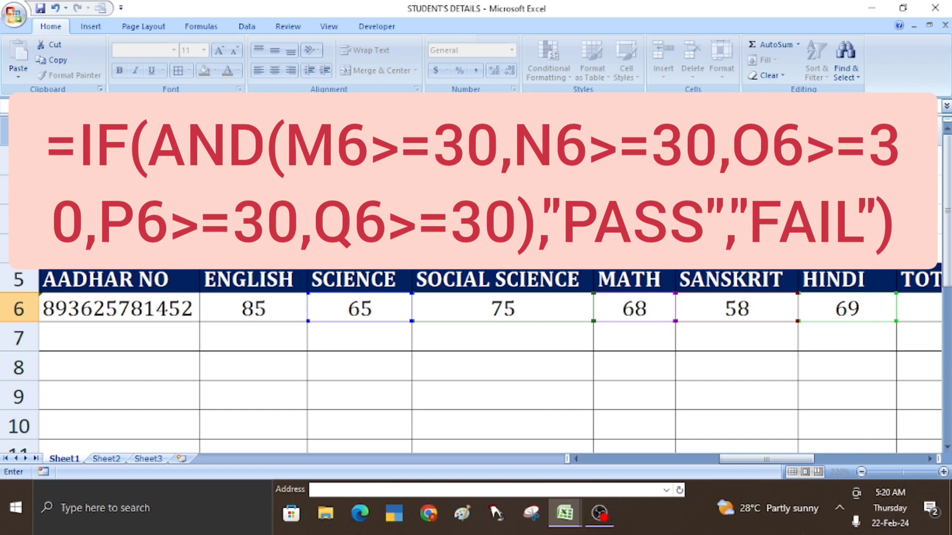
- Commit the IF(AND) pass/fail formula in W6, which shows PASS, and return to the Social Science mark
{"action": "key", "text": "Return"}
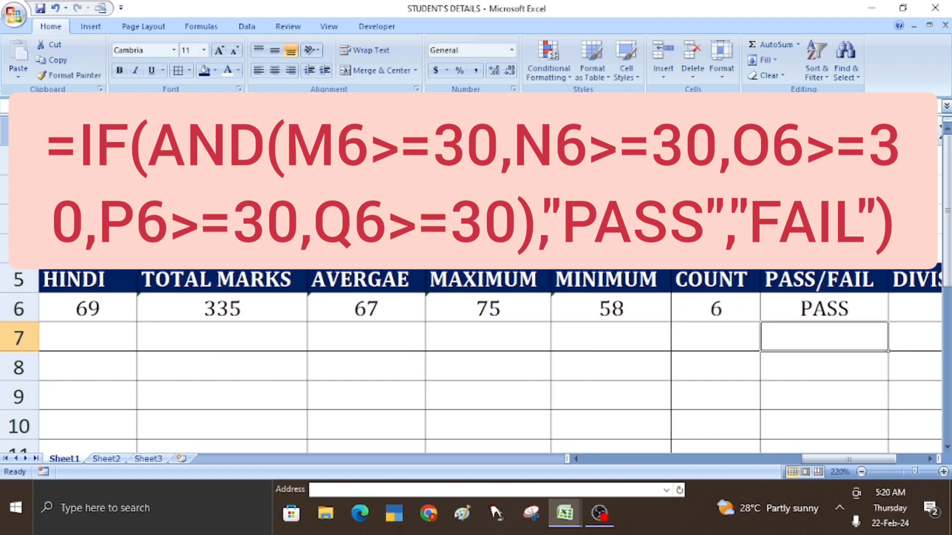
{"action": "key", "text": "Up"}
{"action": "key", "text": "Right"}
{"action": "key", "text": "Left"}
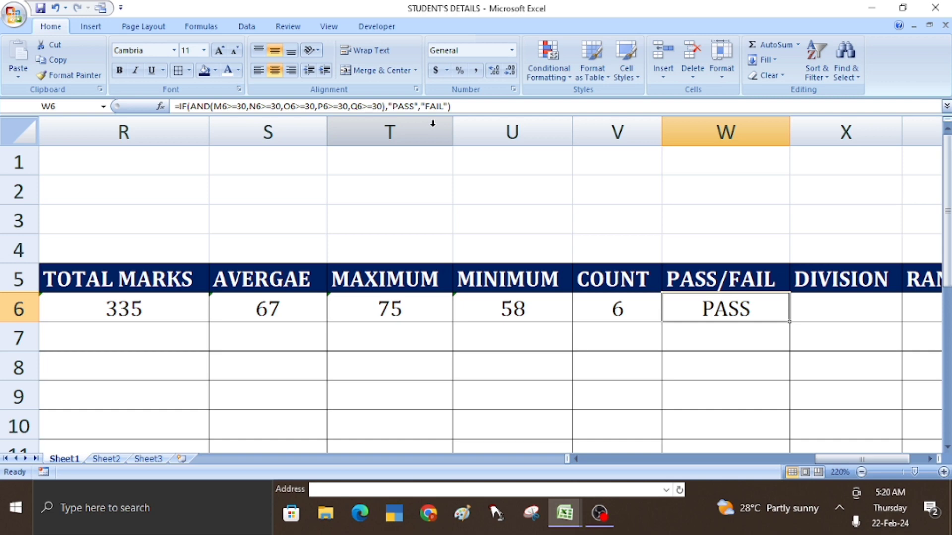
{"action": "key", "text": "Left"}
{"action": "key", "text": "Left"}
{"action": "key", "text": "Left"}
{"action": "key", "text": "Left"}
{"action": "key", "text": "Left"}
{"action": "key", "text": "Left"}
{"action": "key", "text": "Left"}
{"action": "key", "text": "Left"}
{"action": "key", "text": "Left"}
{"action": "key", "text": "Left"}
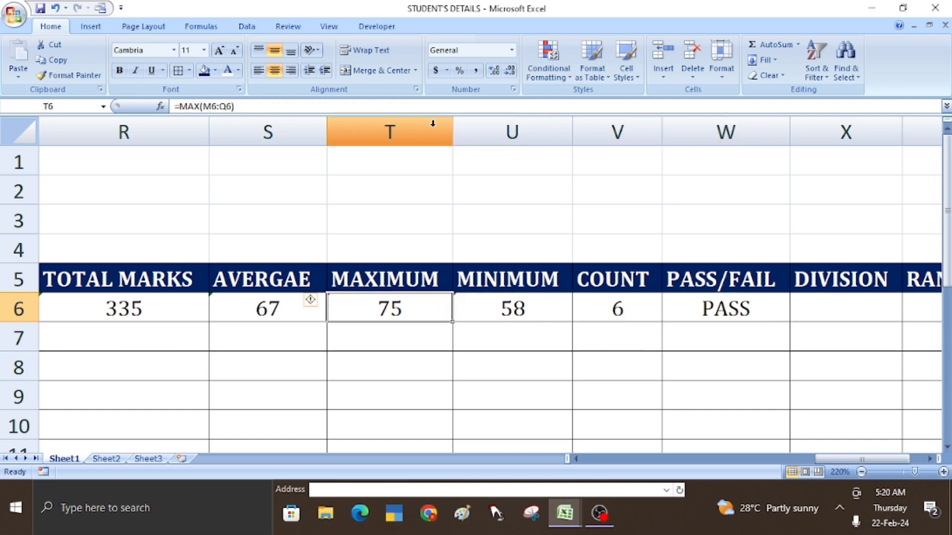
{"action": "key", "text": "Left"}
{"action": "key", "text": "Left"}
{"action": "key", "text": "Left"}
{"action": "key", "text": "Left"}
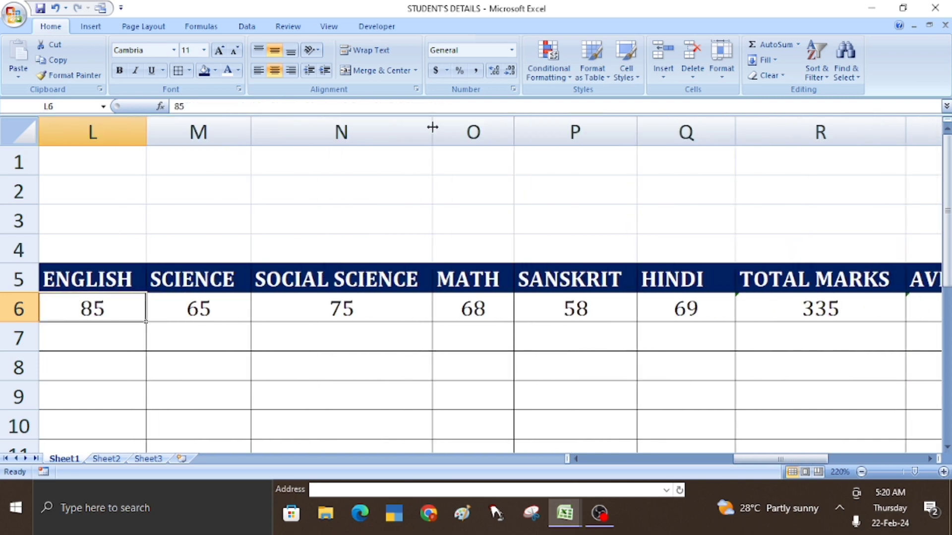
{"action": "key", "text": "Right"}
{"action": "key", "text": "Right"}
{"action": "key", "text": "Right"}
{"action": "key", "text": "Right"}
{"action": "key", "text": "Right"}
{"action": "key", "text": "Right"}
{"action": "key", "text": "Right"}
{"action": "key", "text": "Right"}
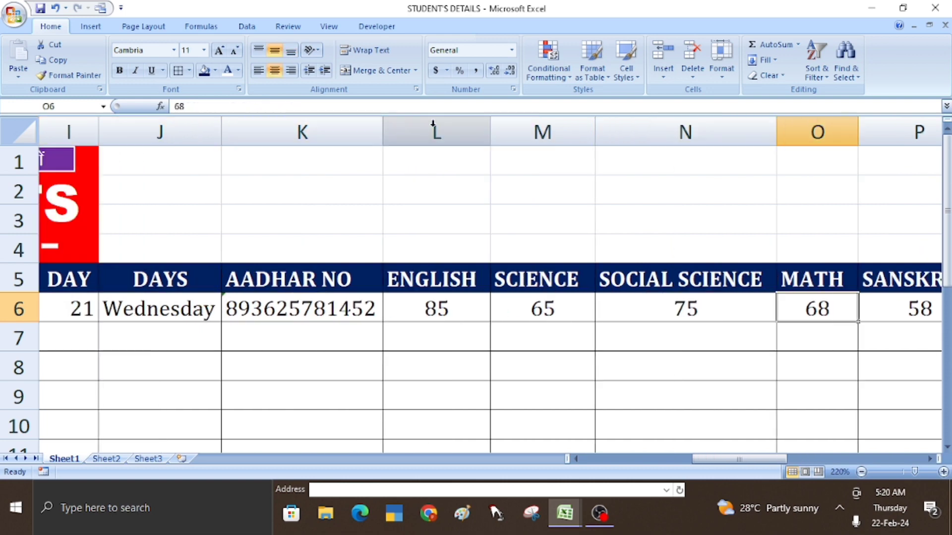
{"action": "key", "text": "Left"}
{"action": "key", "text": "Left"}
{"action": "key", "text": "Left"}
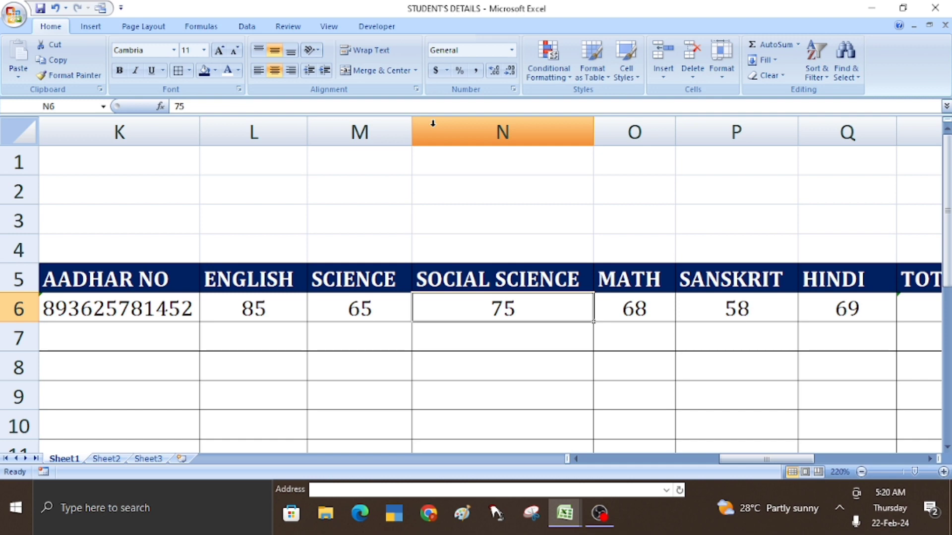
- Test a Social Science mark of 28 and confirm the result turns to FAIL
{"action": "type", "text": "28"}
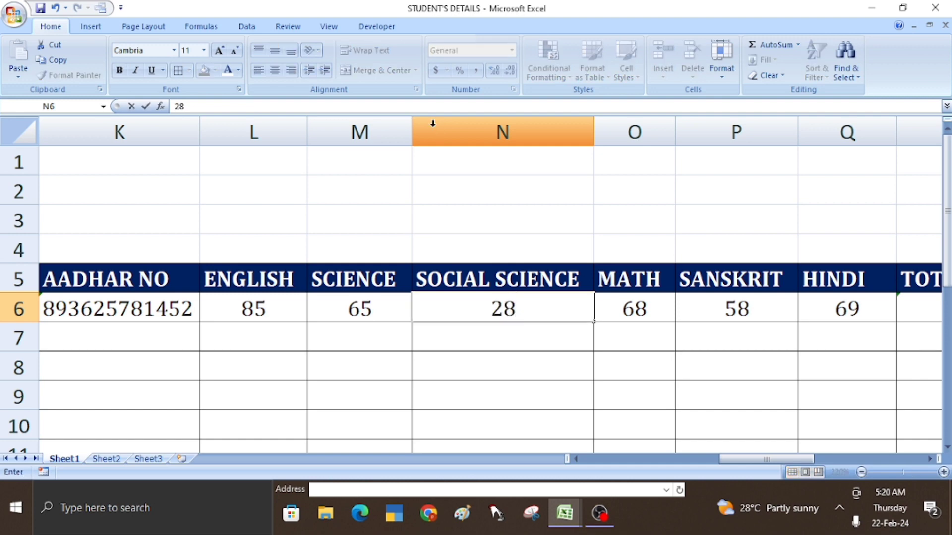
{"action": "key", "text": "Tab"}
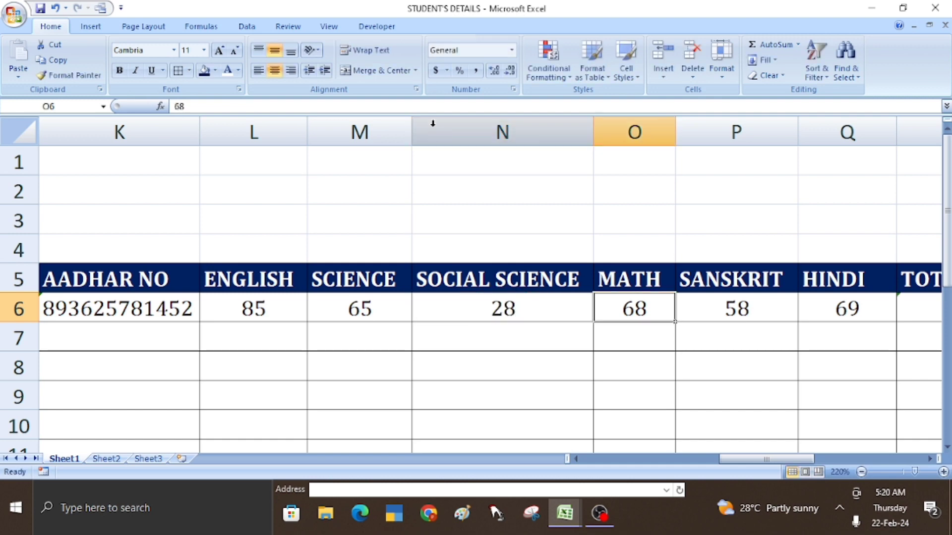
{"action": "key", "text": "Right"}
{"action": "key", "text": "Right"}
{"action": "key", "text": "Right"}
{"action": "key", "text": "Right"}
{"action": "key", "text": "Right"}
{"action": "key", "text": "Right"}
{"action": "key", "text": "Right"}
{"action": "key", "text": "Right"}
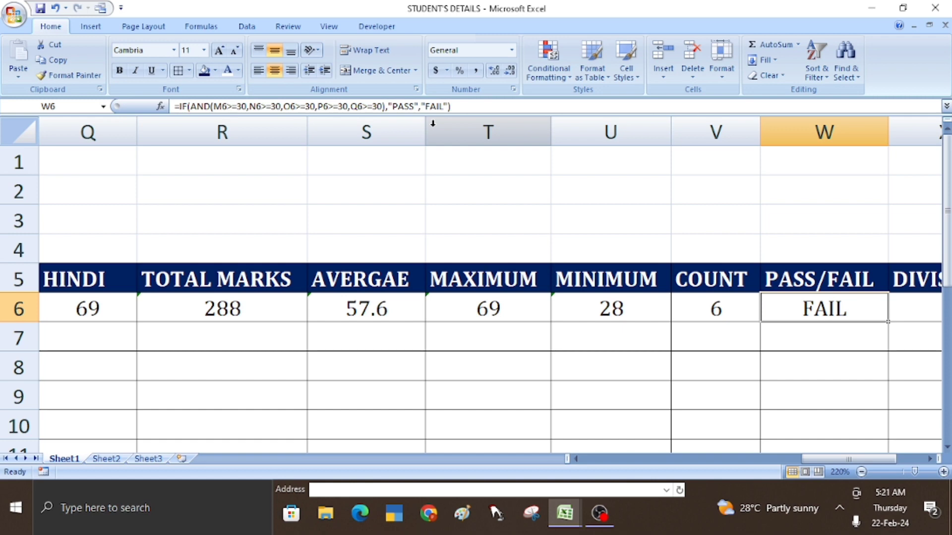
- Set the Social Science mark to 30, giving total 290, average 58 and PASS
{"action": "key", "text": "Left"}
{"action": "key", "text": "Left"}
{"action": "key", "text": "Left"}
{"action": "key", "text": "Left"}
{"action": "key", "text": "Left"}
{"action": "key", "text": "Left"}
{"action": "key", "text": "Left"}
{"action": "key", "text": "Left"}
{"action": "key", "text": "Left"}
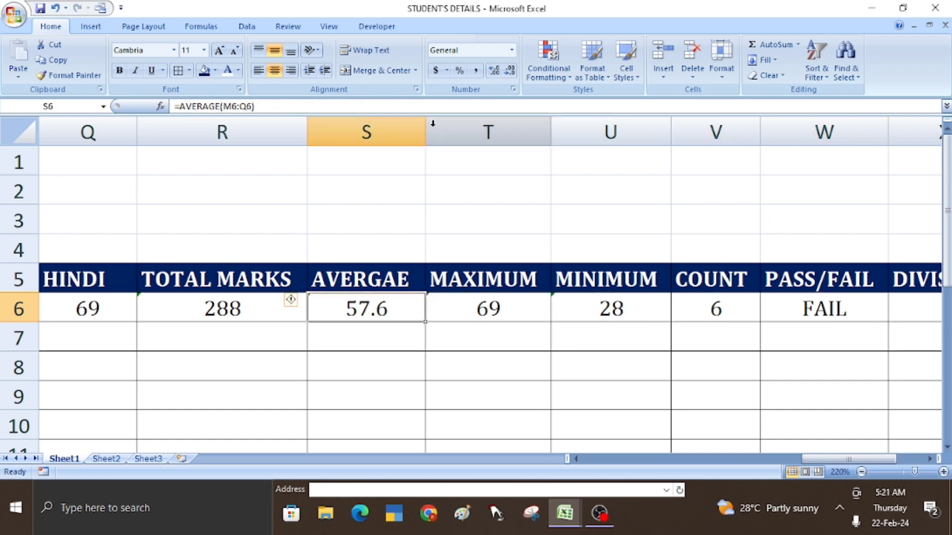
{"action": "key", "text": "Left"}
{"action": "key", "text": "Right"}
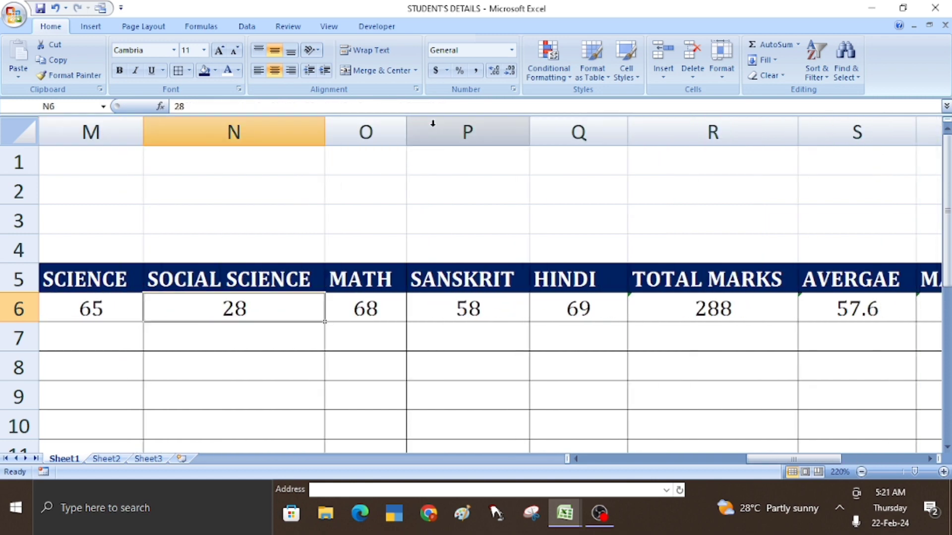
{"action": "type", "text": "30"}
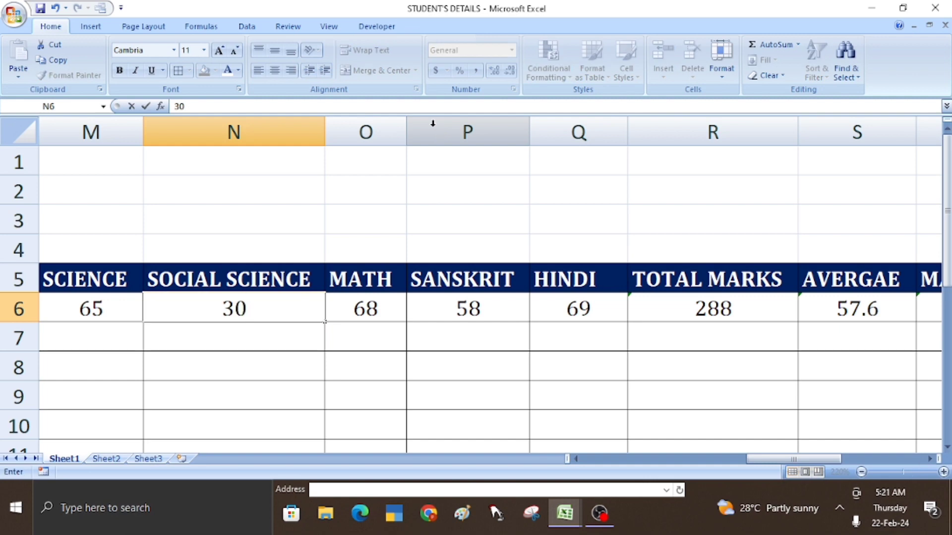
{"action": "key", "text": "Right"}
{"action": "key", "text": "Right"}
{"action": "key", "text": "Right"}
{"action": "key", "text": "Right"}
{"action": "key", "text": "Right"}
{"action": "key", "text": "Right"}
{"action": "key", "text": "Right"}
{"action": "key", "text": "Right"}
{"action": "key", "text": "Right"}
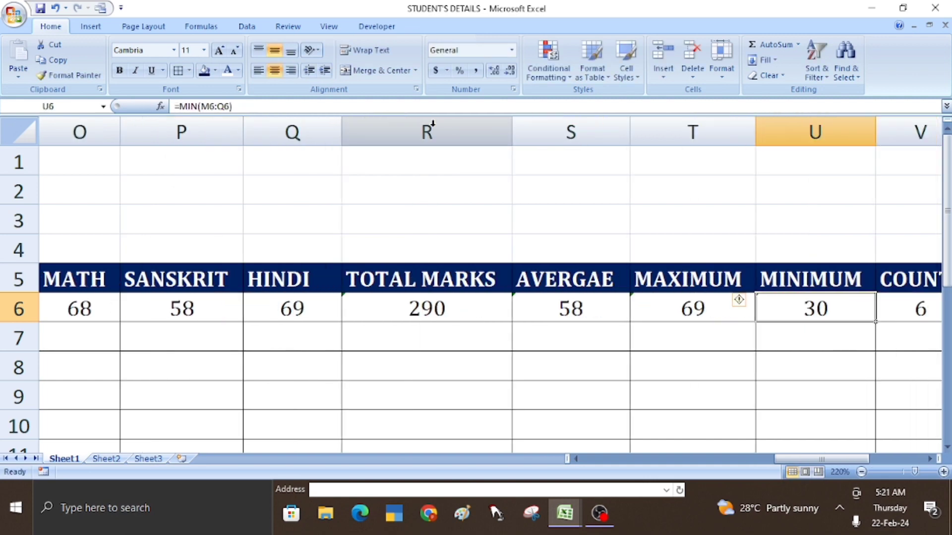
{"action": "key", "text": "Right"}
{"action": "key", "text": "Left"}
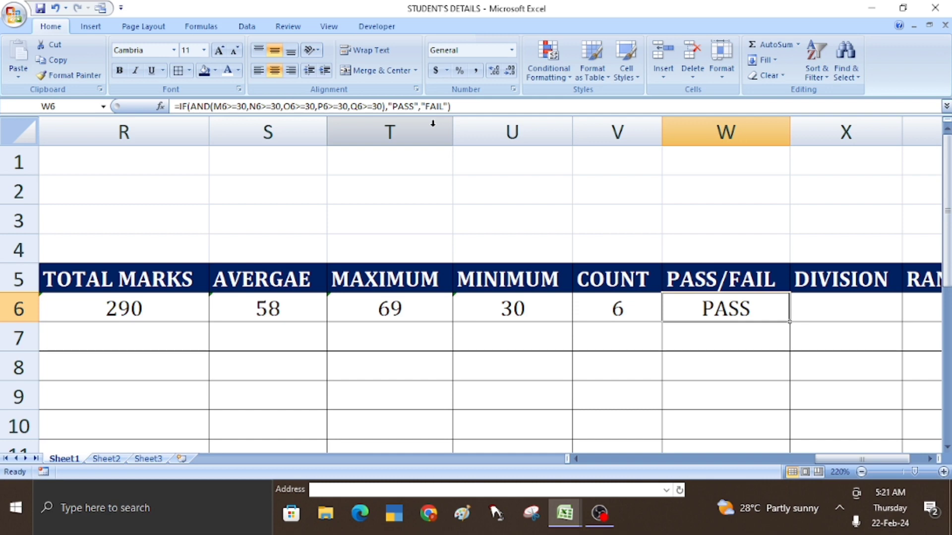
{"action": "key", "text": "Right"}
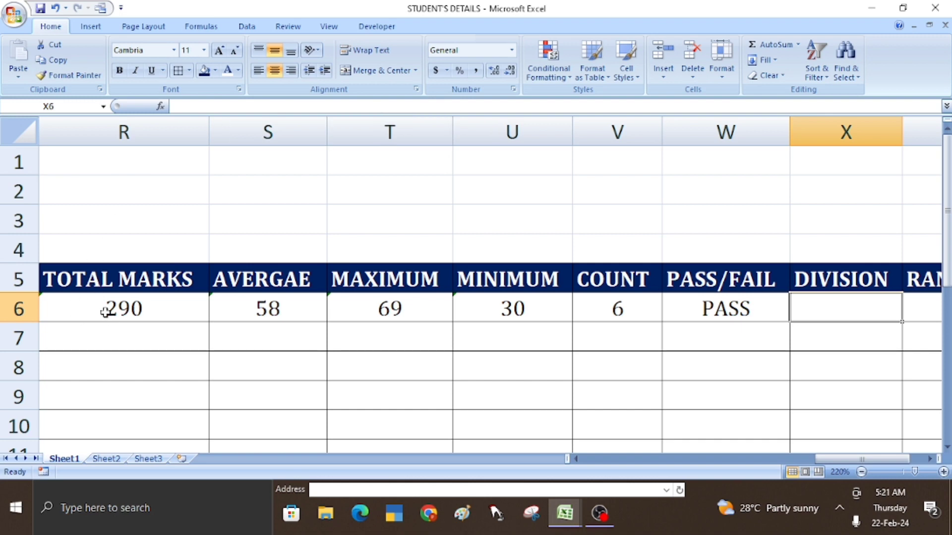
- Zoom the sheet out from 220% to 190% so the DIVISION and RANK columns are visible
{"action": "left_click", "coordinate": [180, 310]}
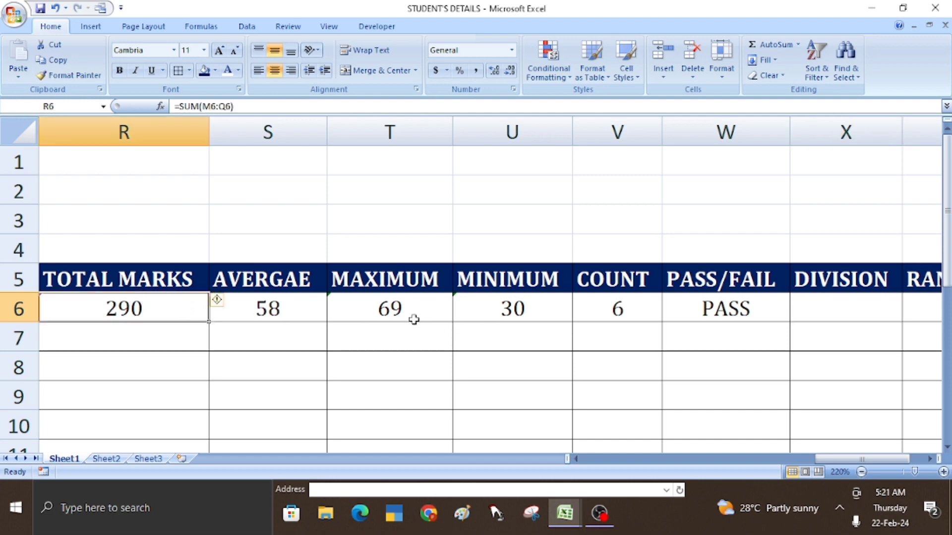
{"action": "scroll", "coordinate": [398, 309], "scroll_direction": "down", "scroll_amount": 1}
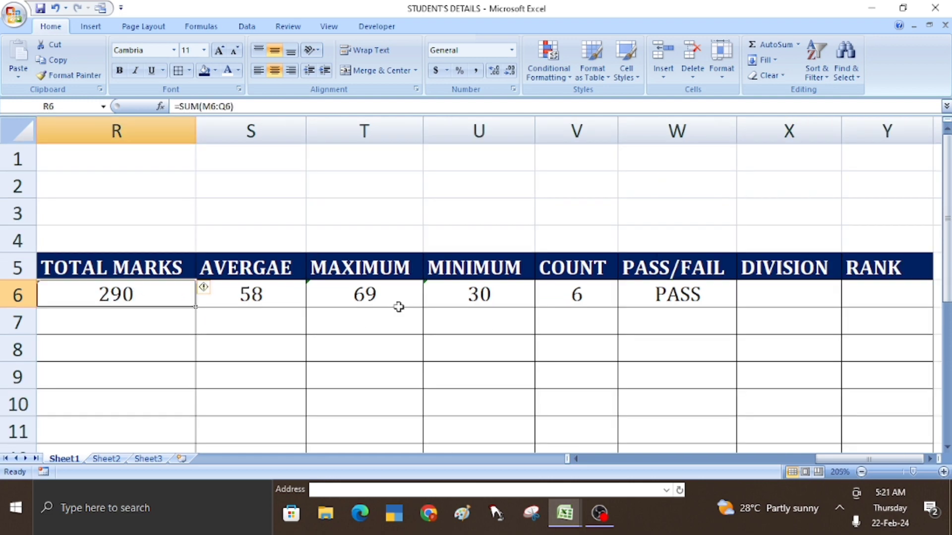
{"action": "scroll", "coordinate": [399, 307], "scroll_direction": "down", "scroll_amount": 1}
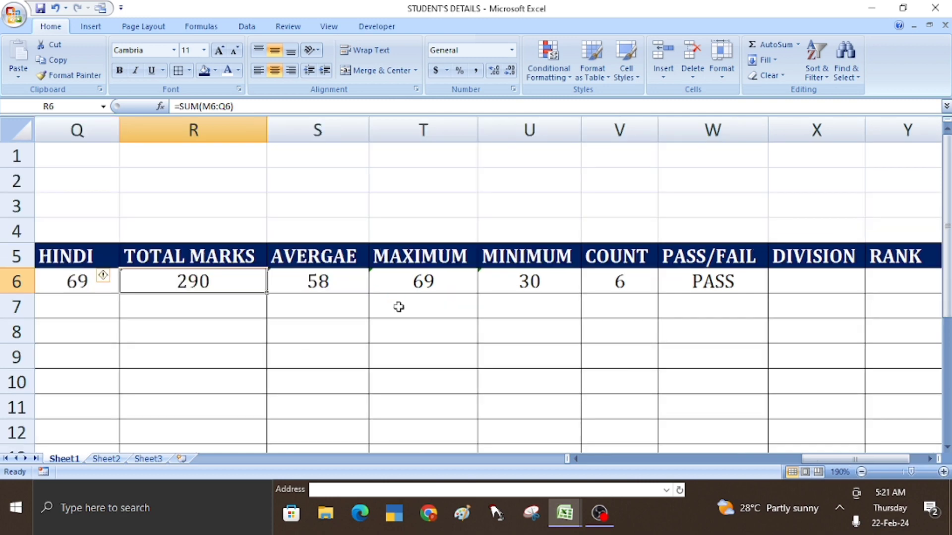
{"action": "left_click", "coordinate": [789, 285]}
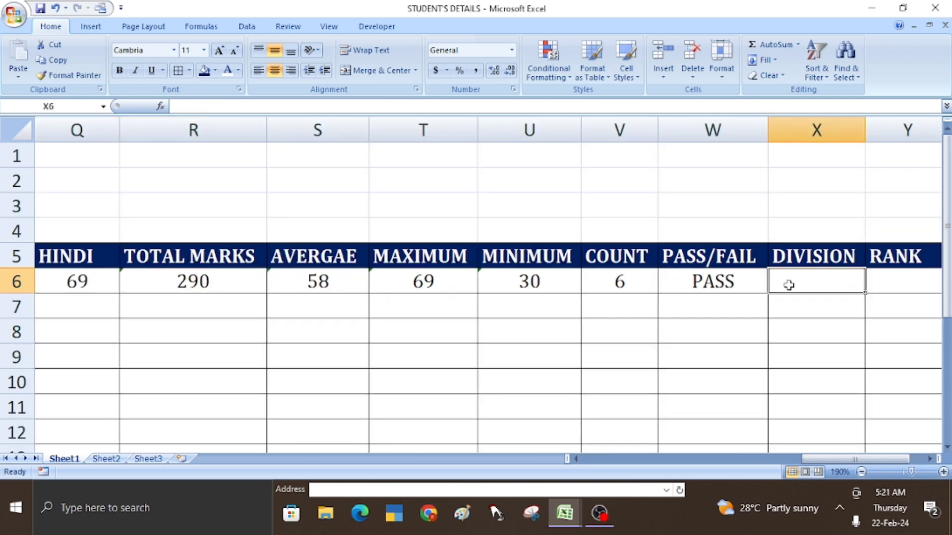
{"action": "key", "text": "Right"}
{"action": "key", "text": "Right"}
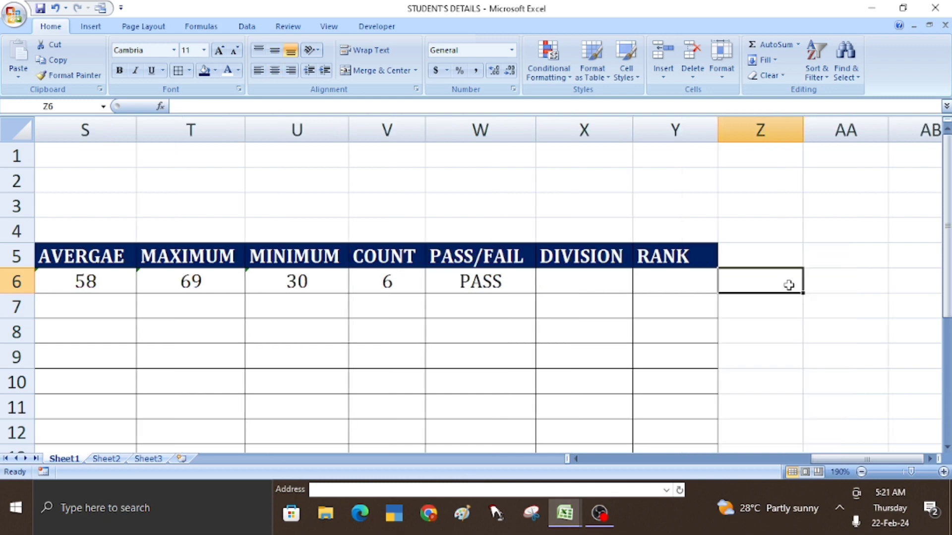
{"action": "key", "text": "Left"}
{"action": "key", "text": "Left"}
{"action": "key", "text": "Left"}
{"action": "key", "text": "Left"}
{"action": "key", "text": "Left"}
{"action": "key", "text": "Left"}
{"action": "key", "text": "Left"}
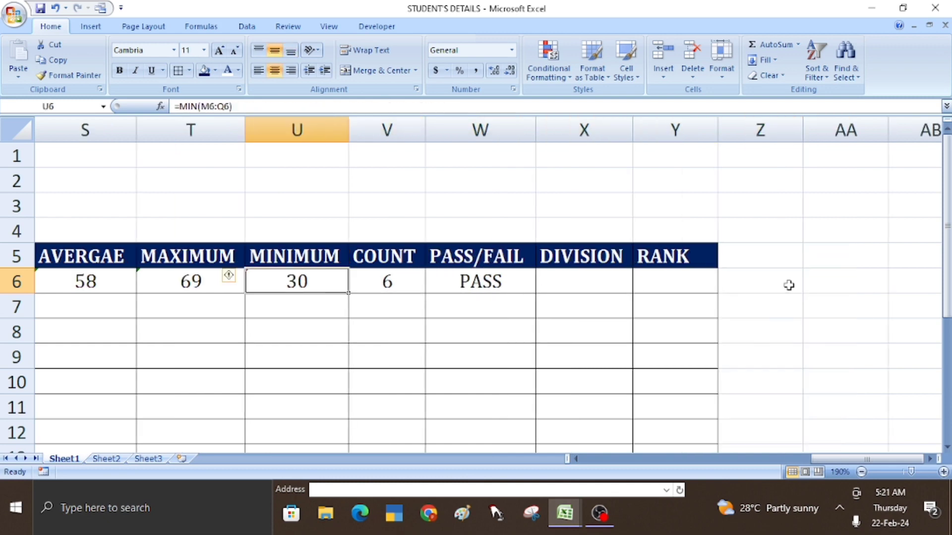
{"action": "key", "text": "Left"}
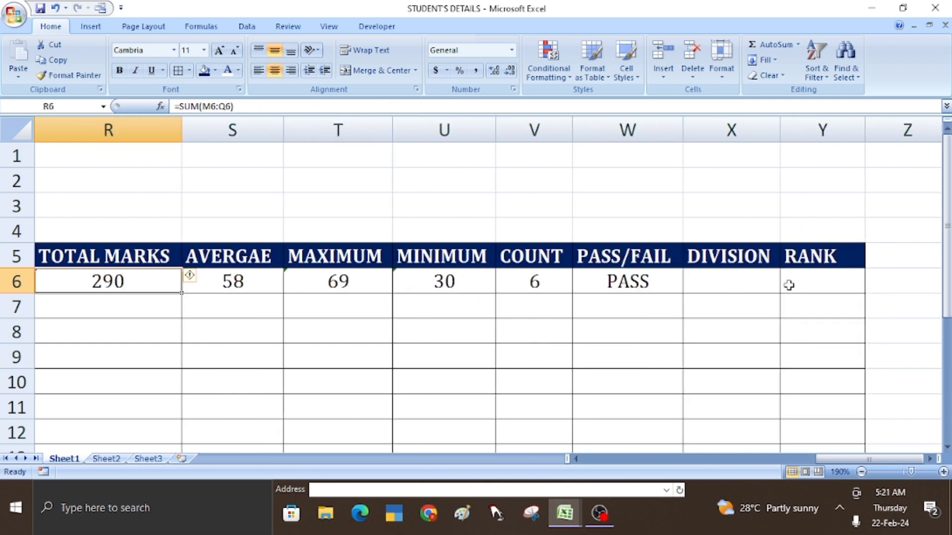
{"action": "left_click", "coordinate": [710, 283]}
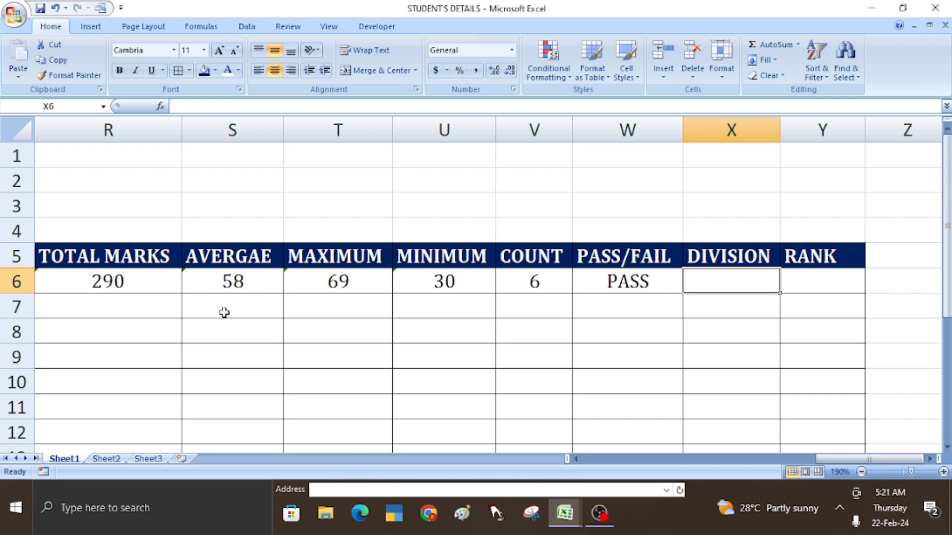
- Start the DIVISION formula in X6 as =IF(R6>=300, testing the total marks
{"action": "type", "text": "=I"}
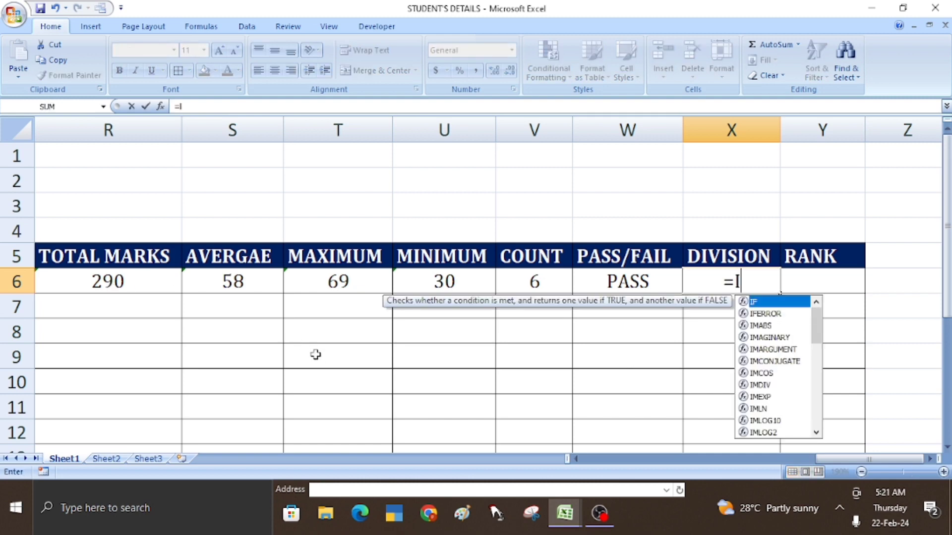
{"action": "type", "text": "F("}
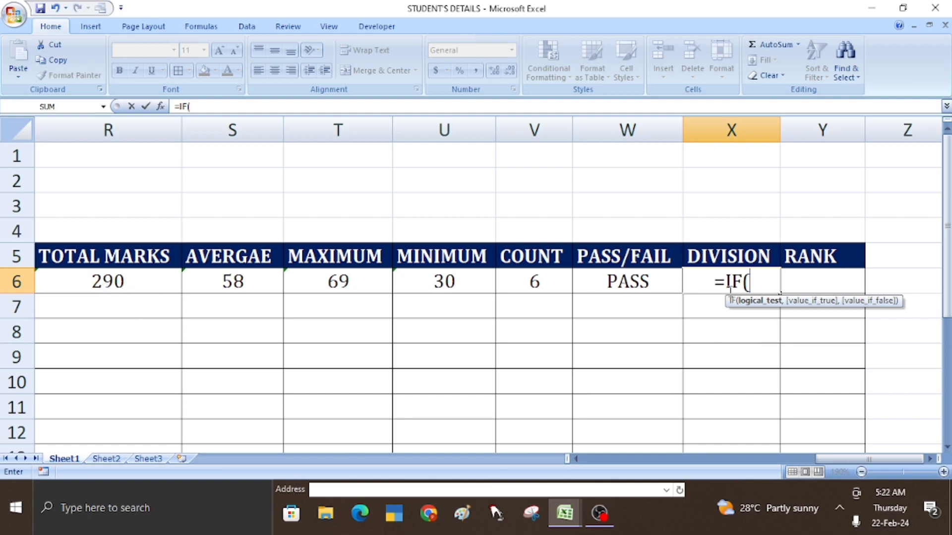
{"action": "left_click", "coordinate": [120, 287]}
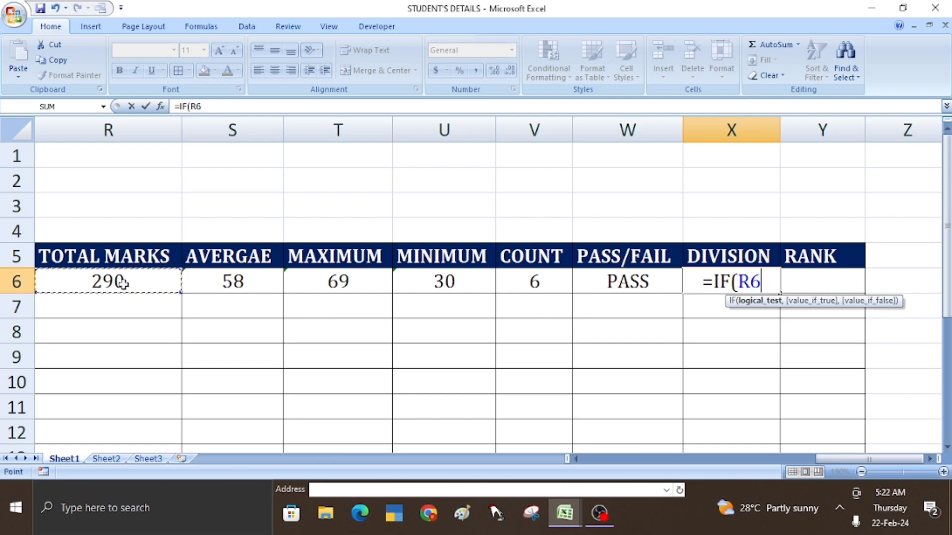
{"action": "type", "text": ">=3"}
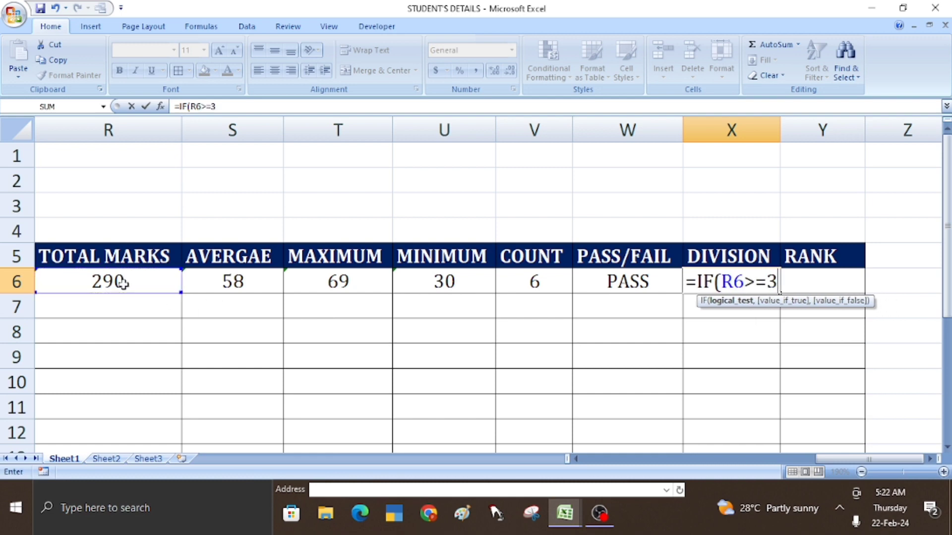
{"action": "type", "text": "00"}
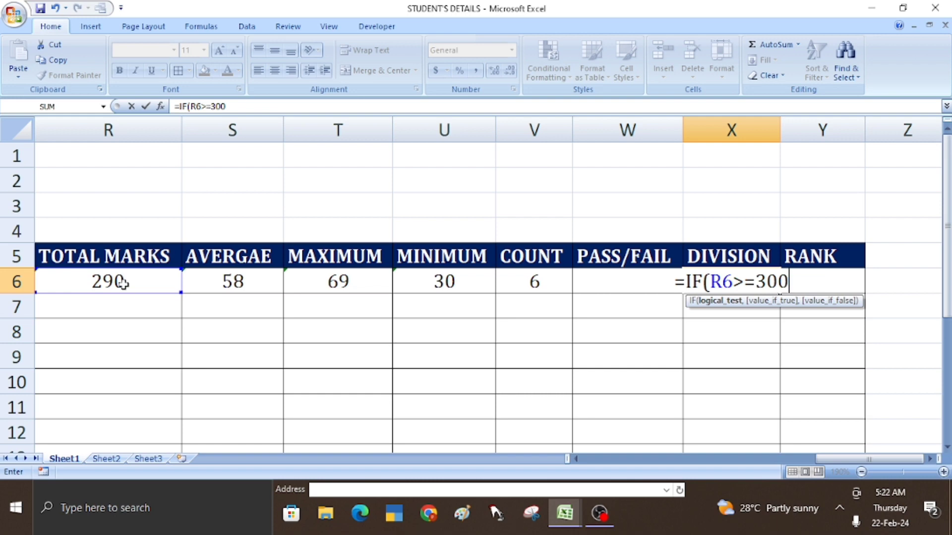
{"action": "type", "text": ","}
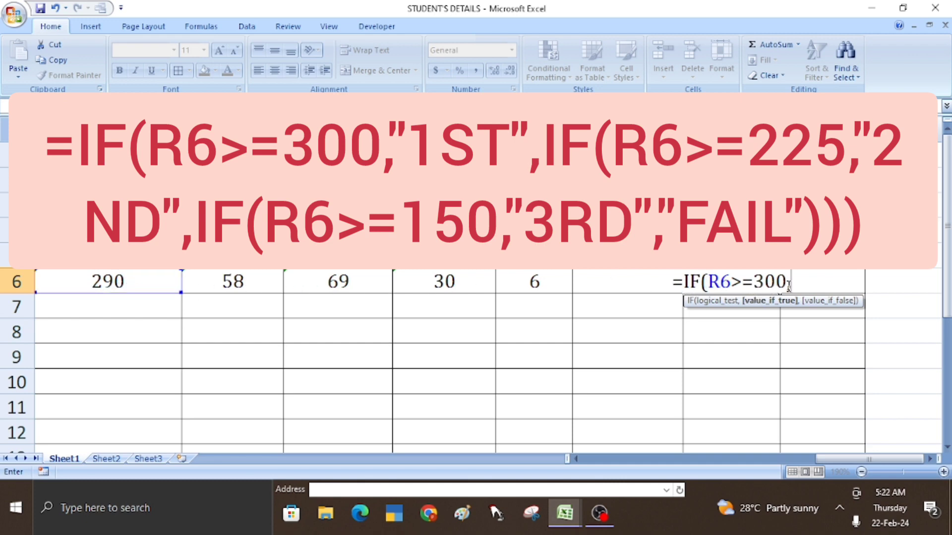
- Complete X6's nested IF grading totals at 300, 225 and 150 as 1ST, 2ND, 3RD or FAIL
{"action": "type", "text": "\""}
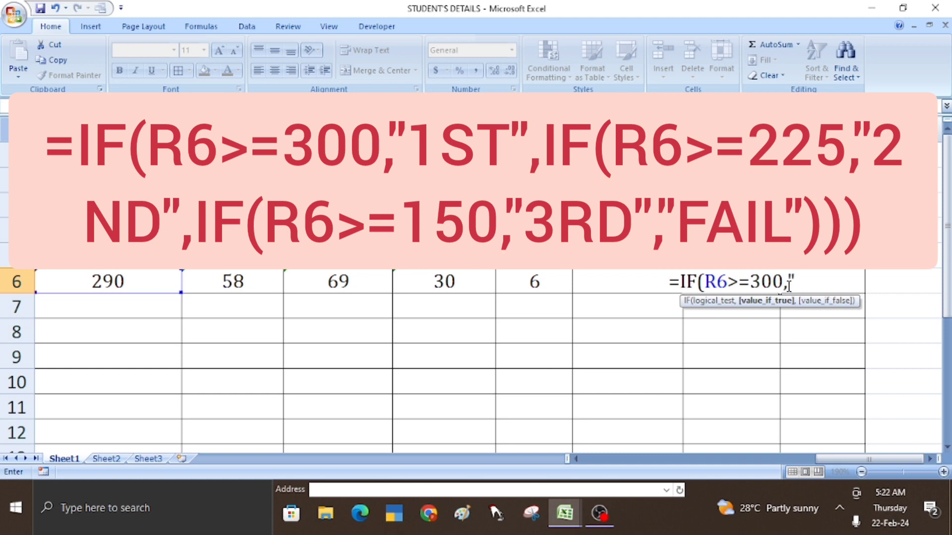
{"action": "type", "text": "1"}
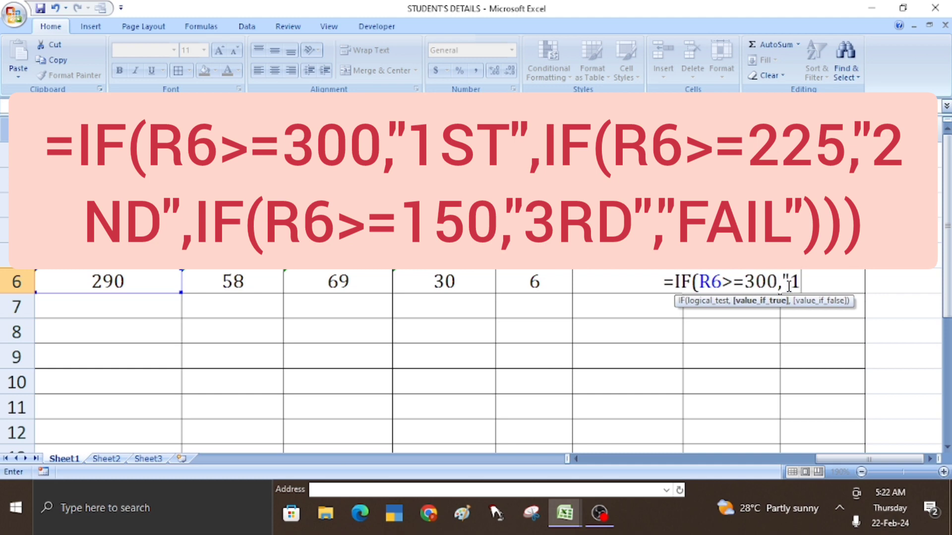
{"action": "type", "text": "ST\""}
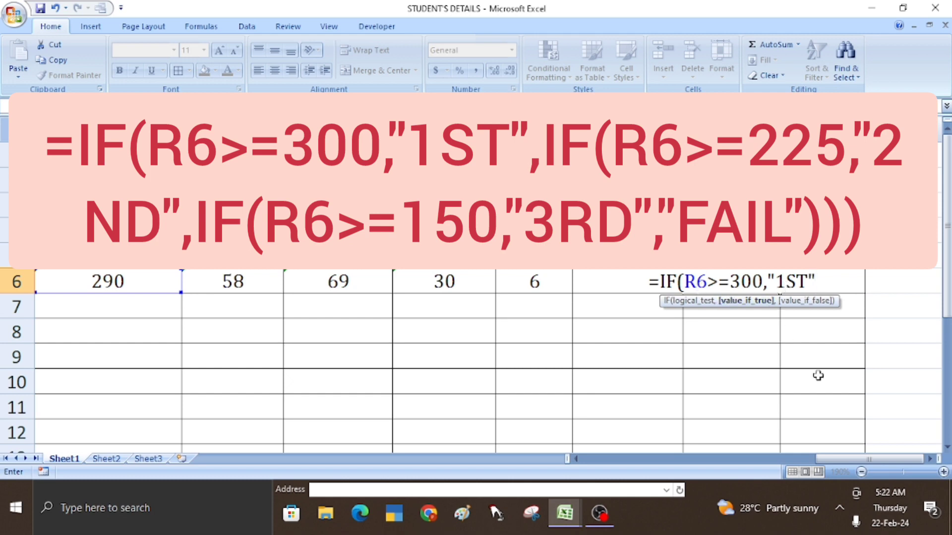
{"action": "type", "text": ",IF("}
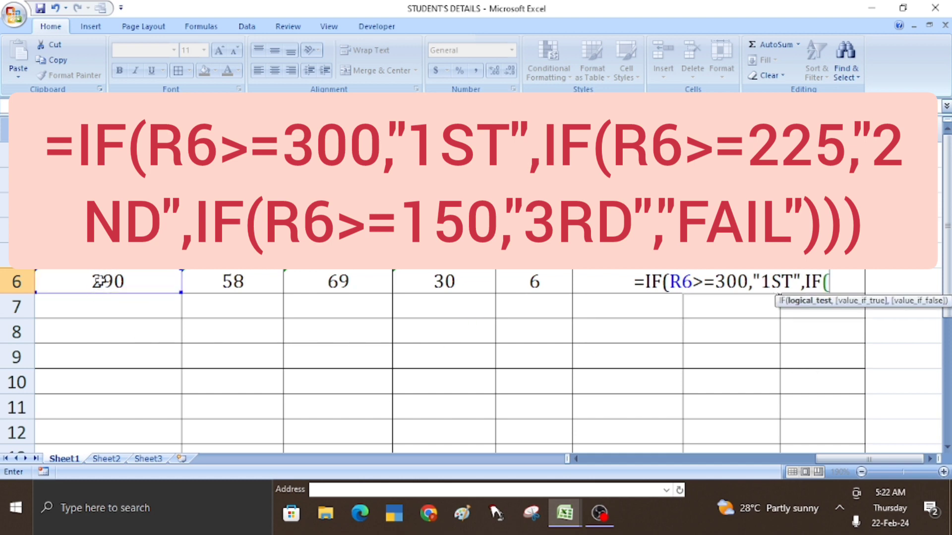
{"action": "left_click", "coordinate": [98, 281]}
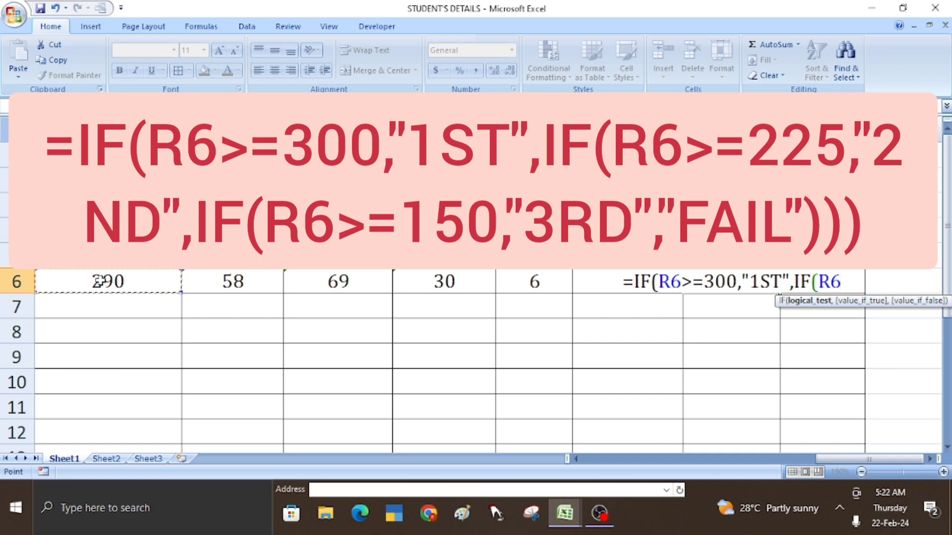
{"action": "type", "text": ">="}
{"action": "type", "text": "22"}
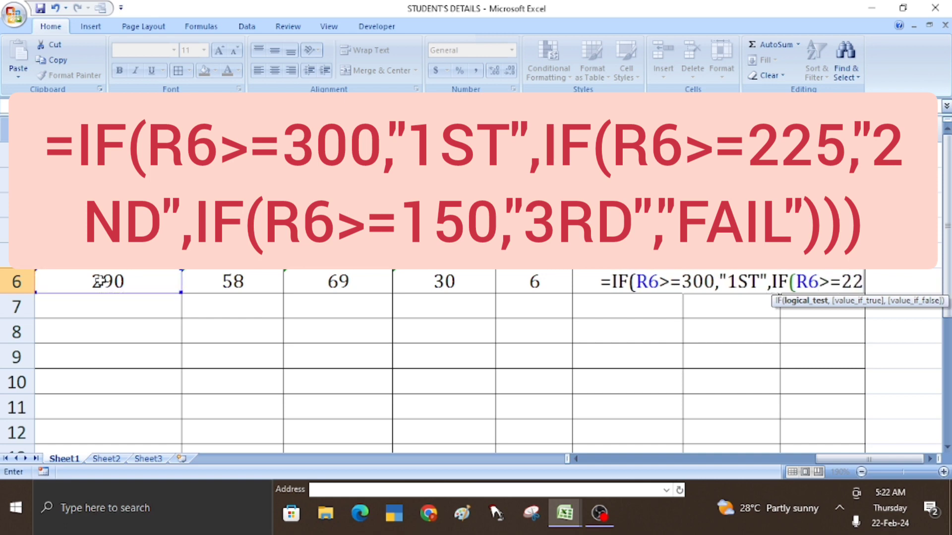
{"action": "type", "text": "5,"}
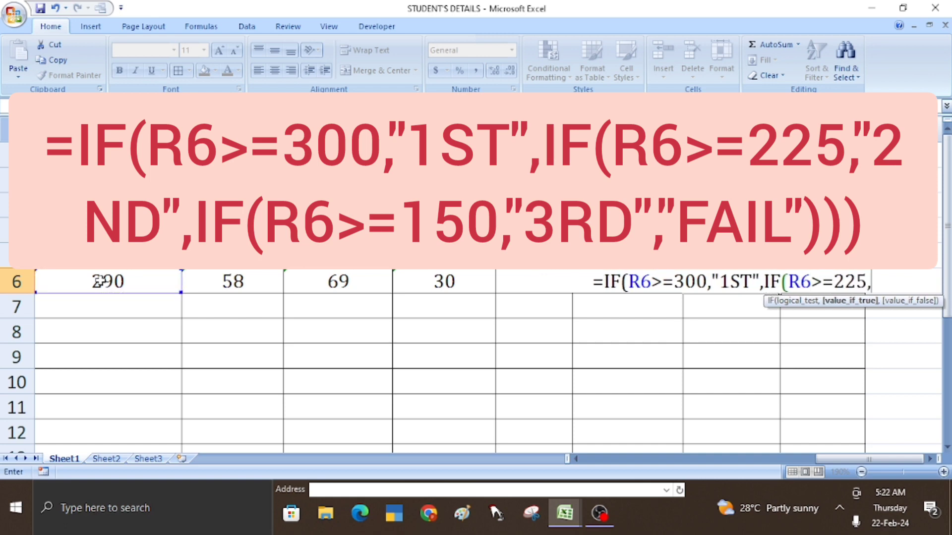
{"action": "type", "text": "\"2"}
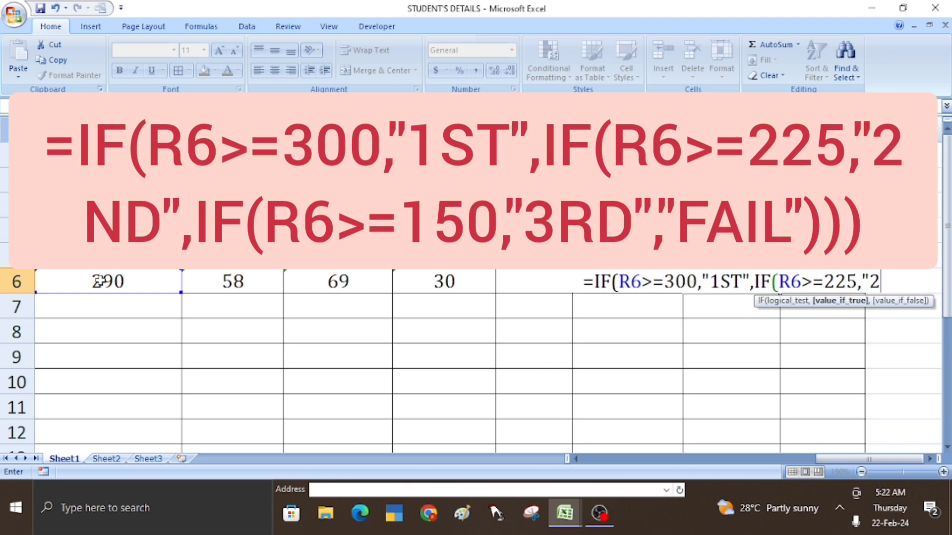
{"action": "type", "text": "ND"}
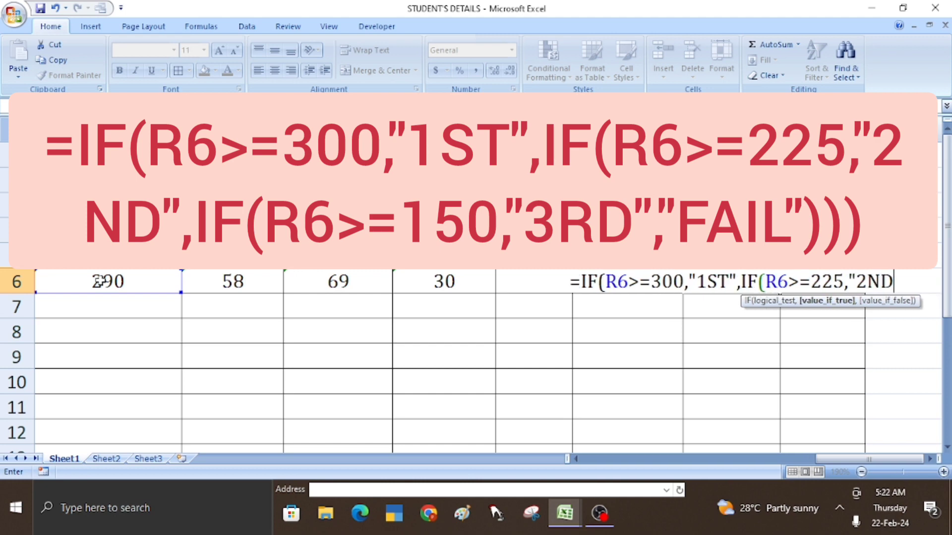
{"action": "type", "text": "\""}
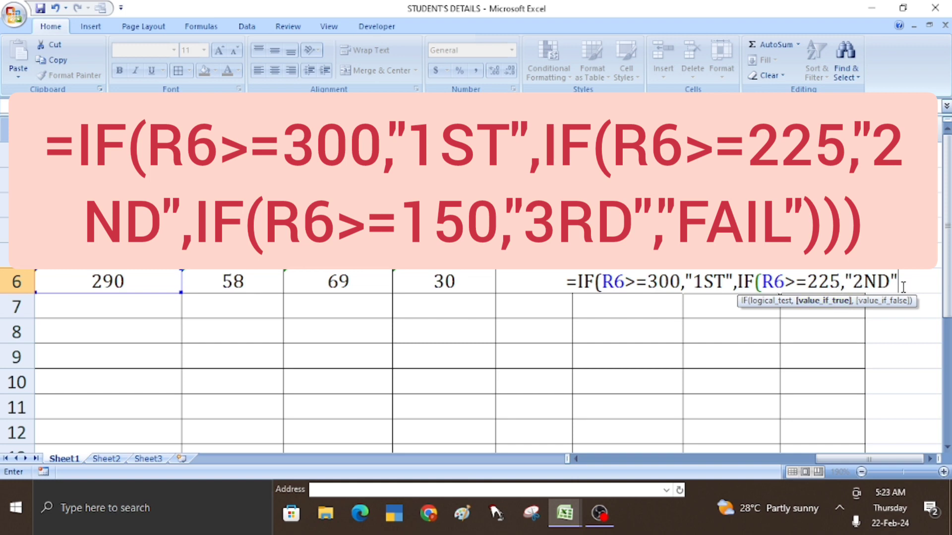
{"action": "type", "text": ",IF"}
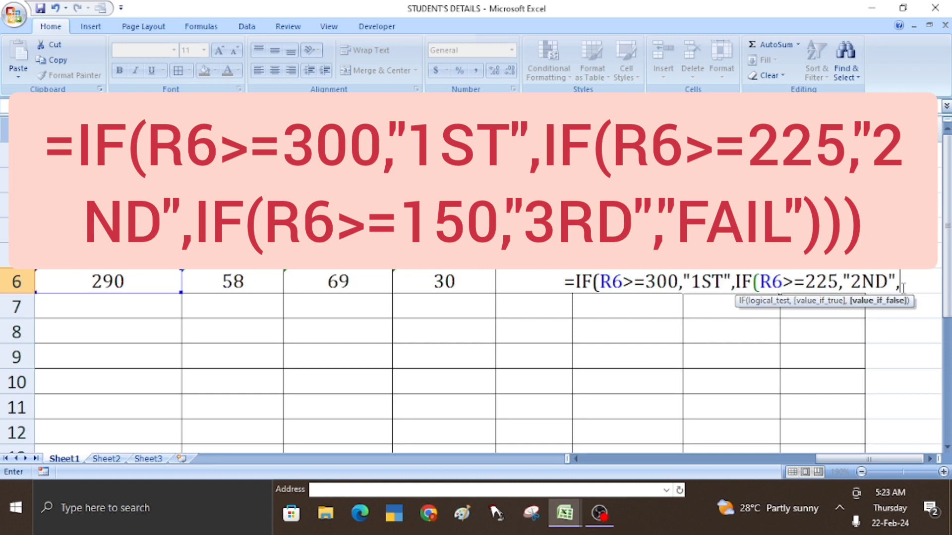
{"action": "type", "text": "("}
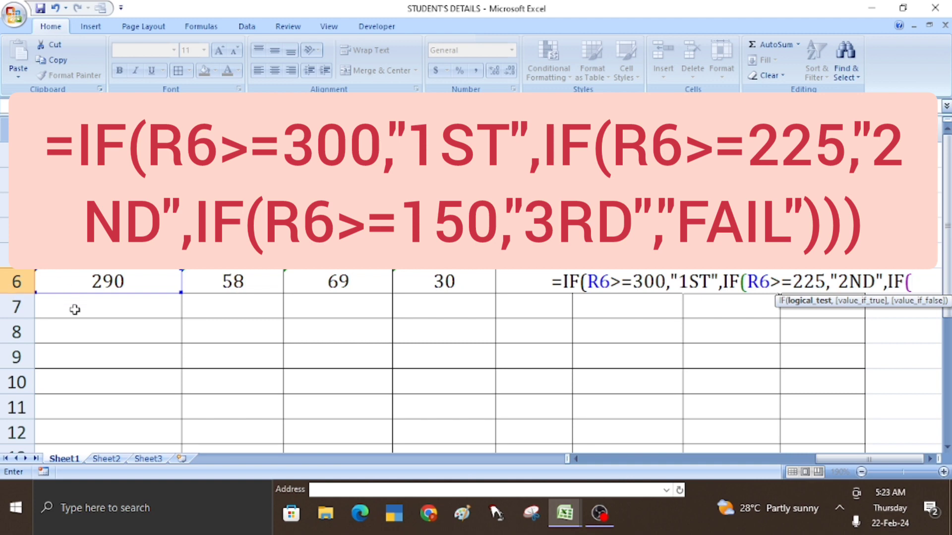
{"action": "left_click", "coordinate": [112, 285]}
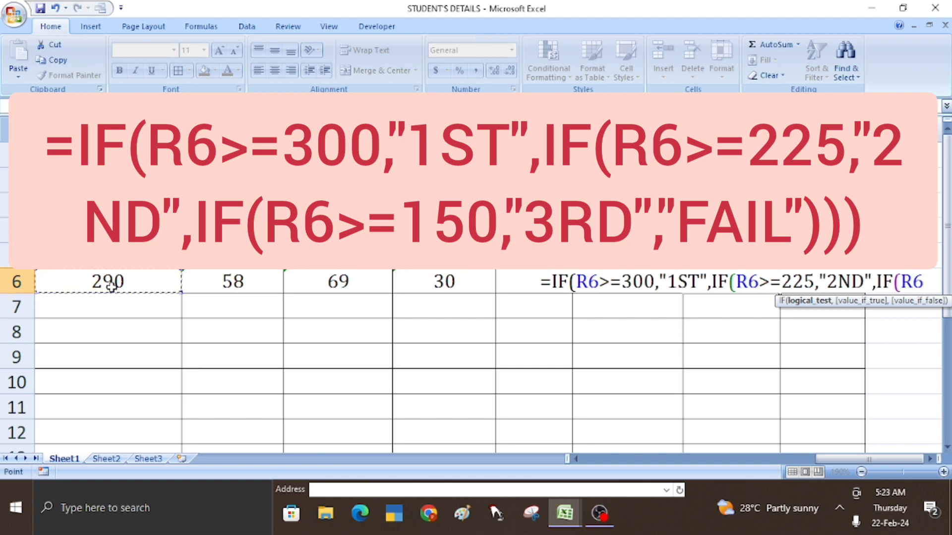
{"action": "type", "text": ">="}
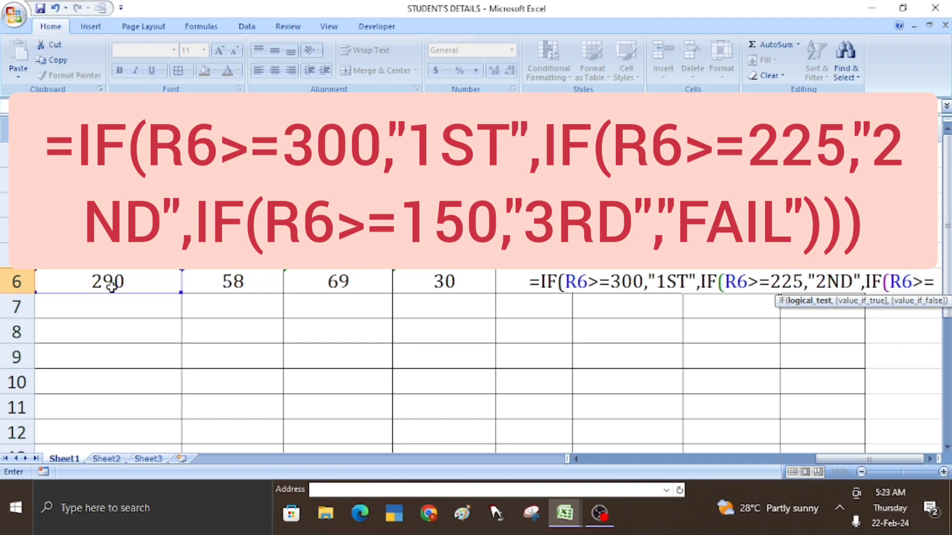
{"action": "type", "text": "150"}
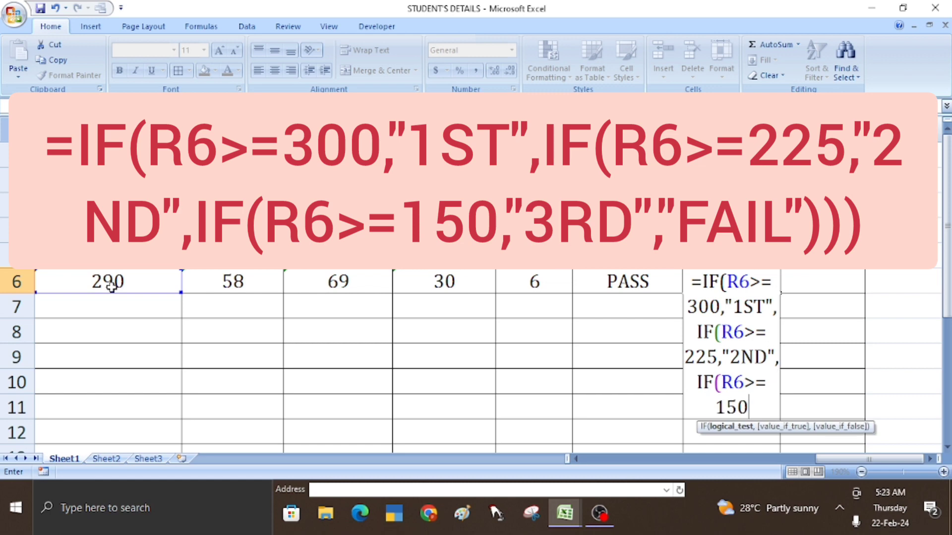
{"action": "type", "text": ",\""}
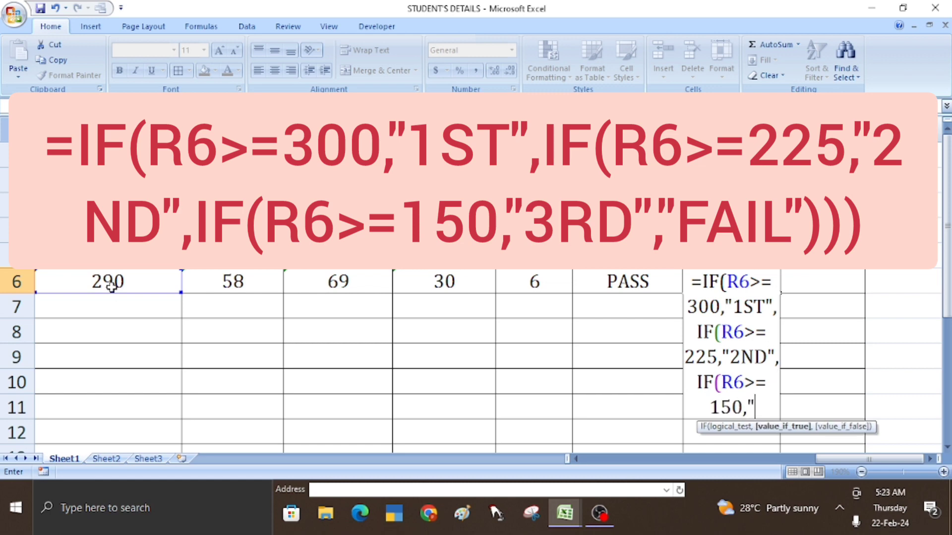
{"action": "type", "text": "3"}
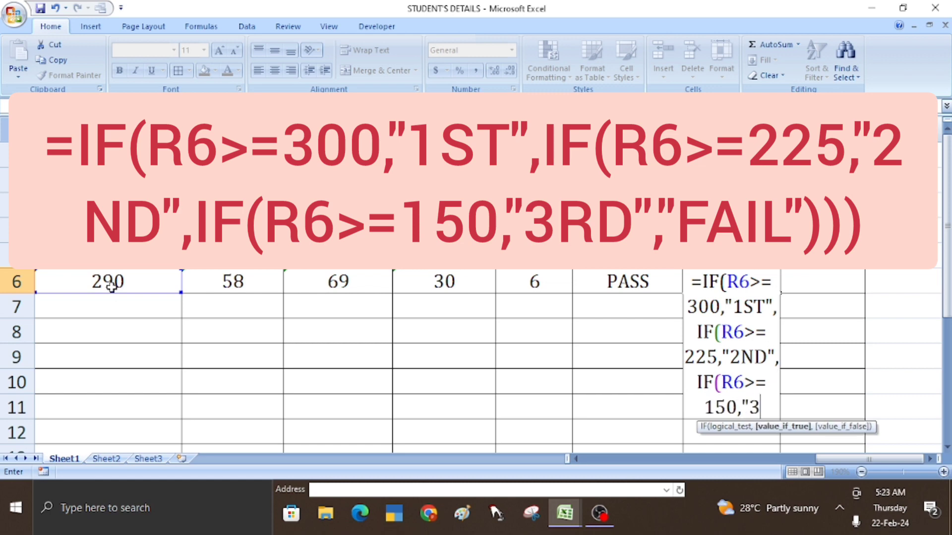
{"action": "type", "text": "RD"}
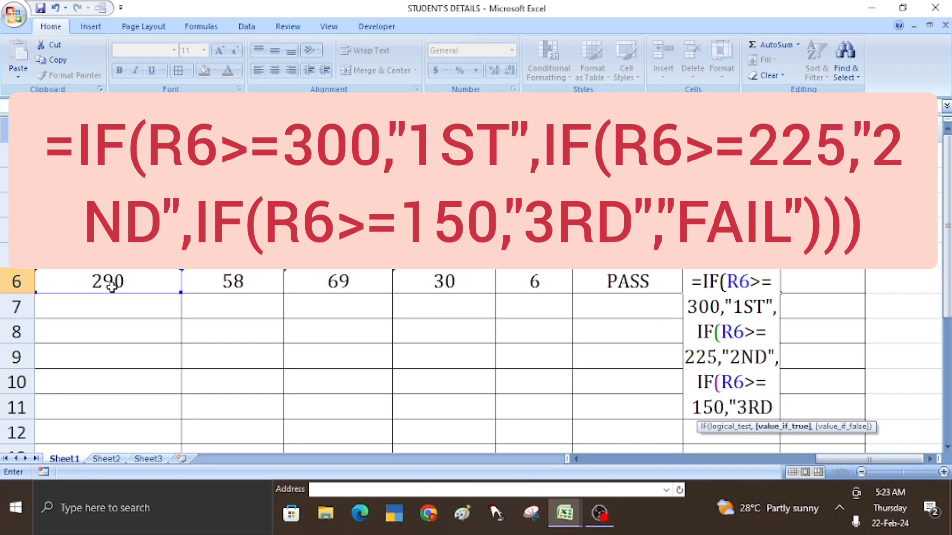
{"action": "type", "text": "\","}
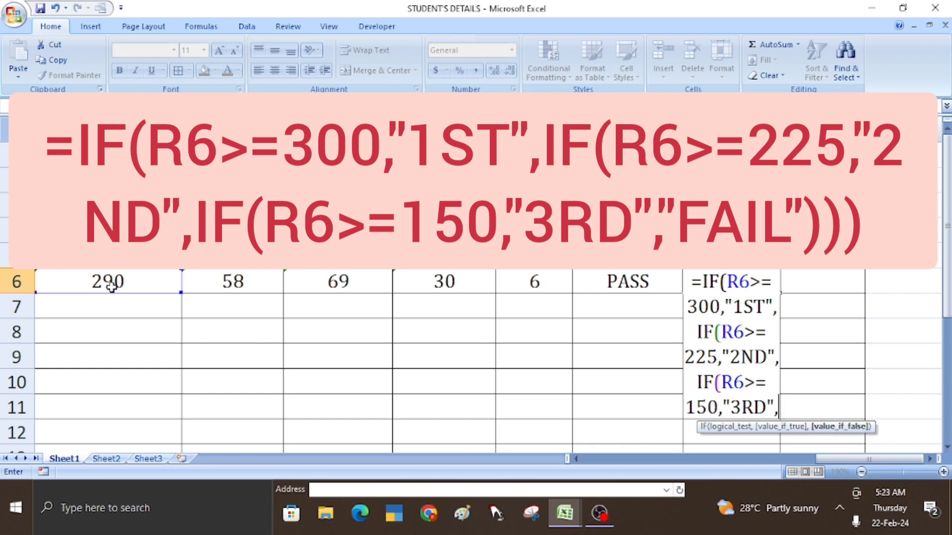
{"action": "type", "text": "\""}
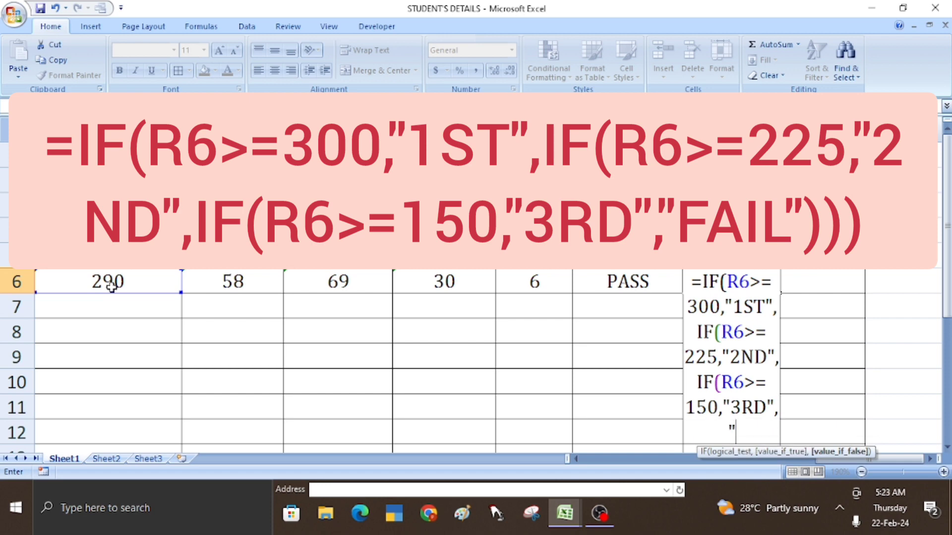
{"action": "type", "text": "FAIL"}
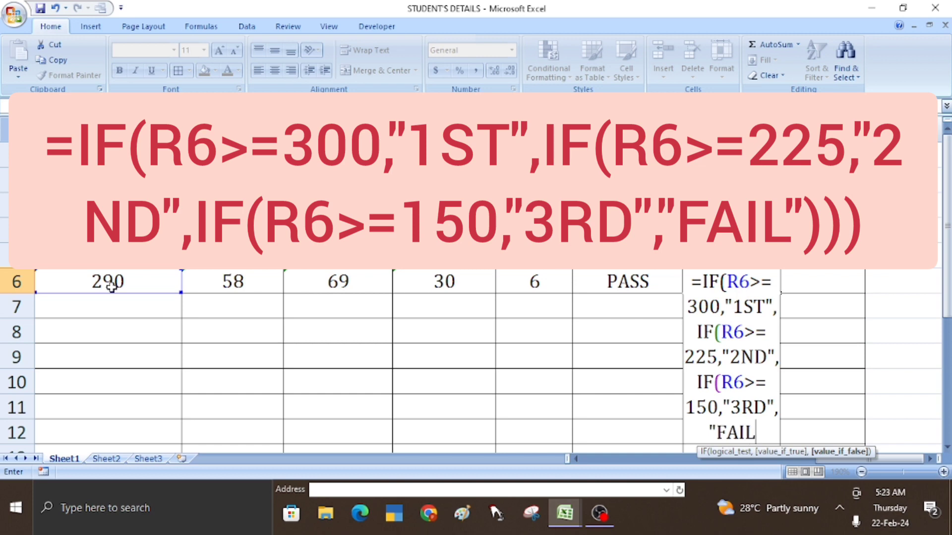
{"action": "type", "text": "\")"}
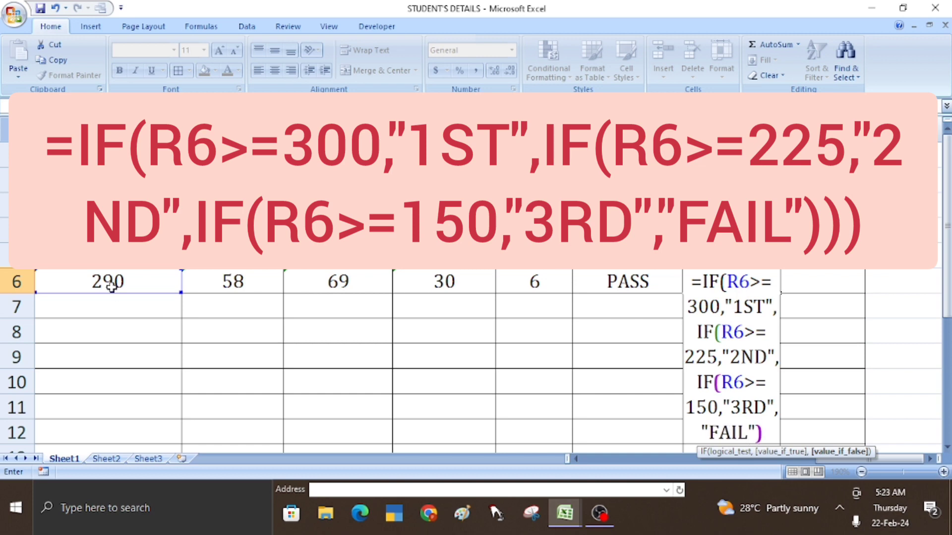
{"action": "key", "text": "Return"}
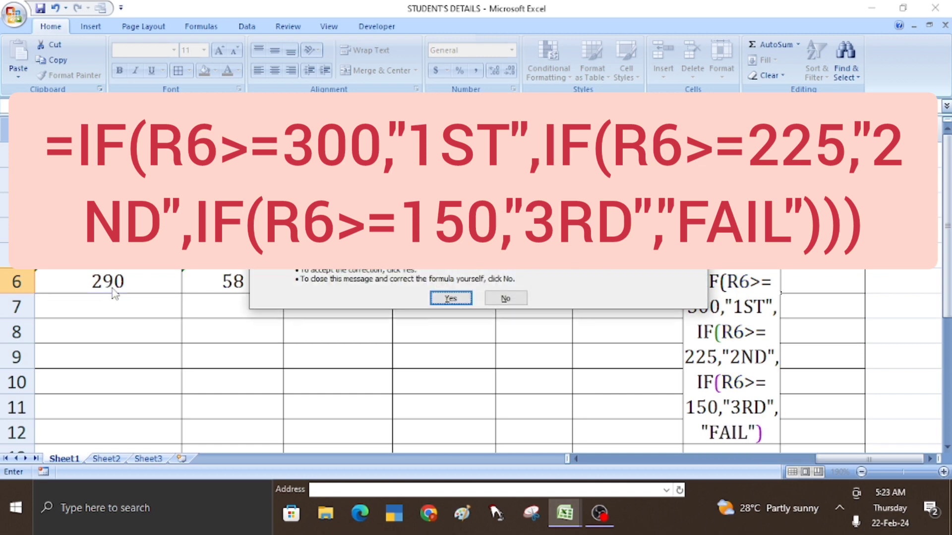
{"action": "key", "text": "Return"}
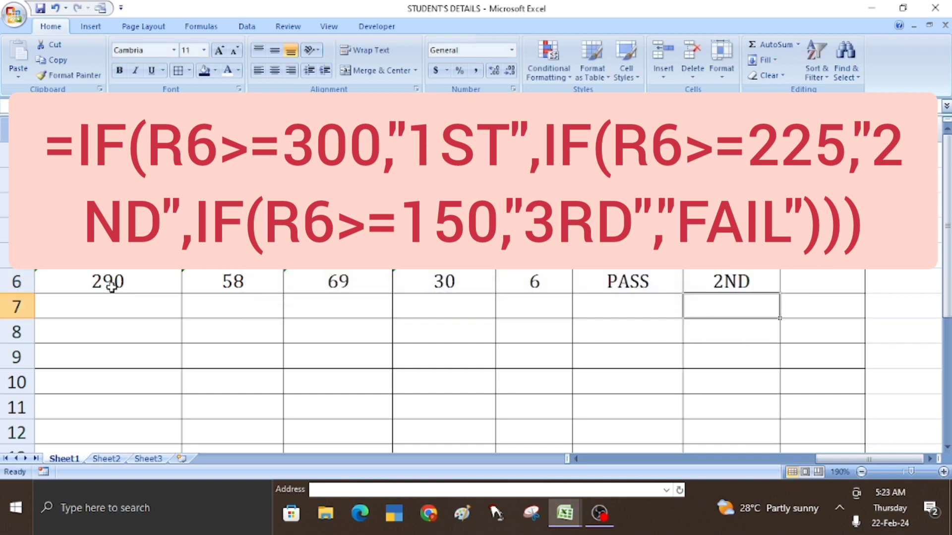
{"action": "left_click", "coordinate": [738, 285]}
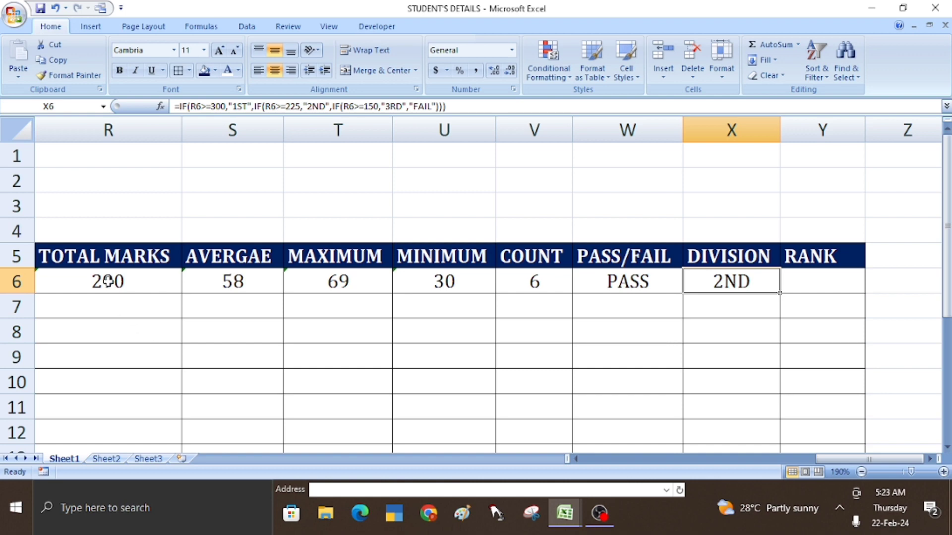
{"action": "left_click", "coordinate": [108, 281]}
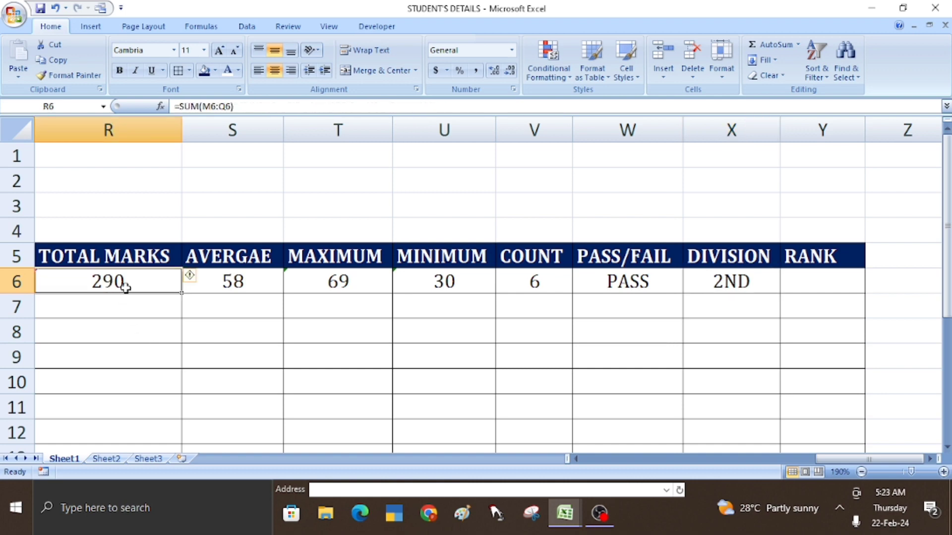
{"action": "key", "text": "Left"}
{"action": "key", "text": "Left"}
{"action": "key", "text": "Left"}
{"action": "key", "text": "Left"}
{"action": "key", "text": "Left"}
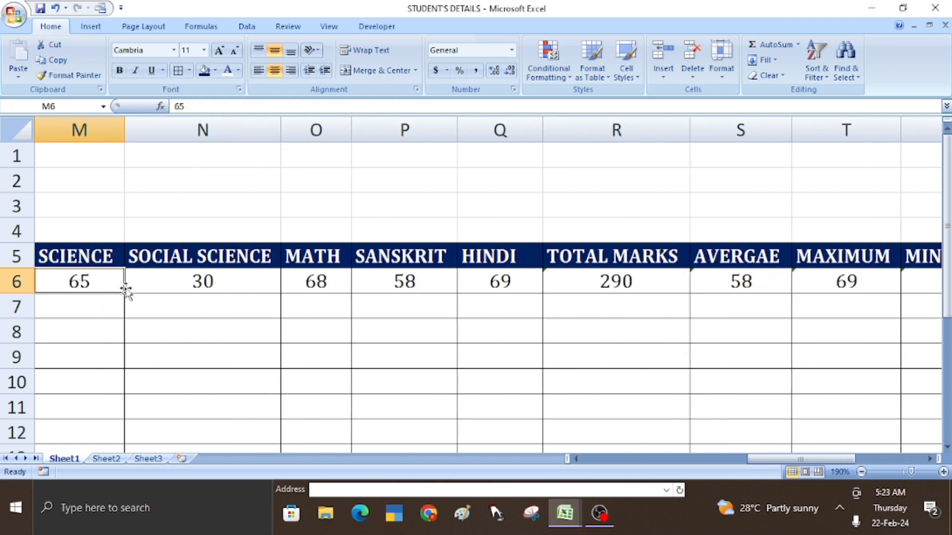
{"action": "key", "text": "Right"}
{"action": "type", "text": "70"}
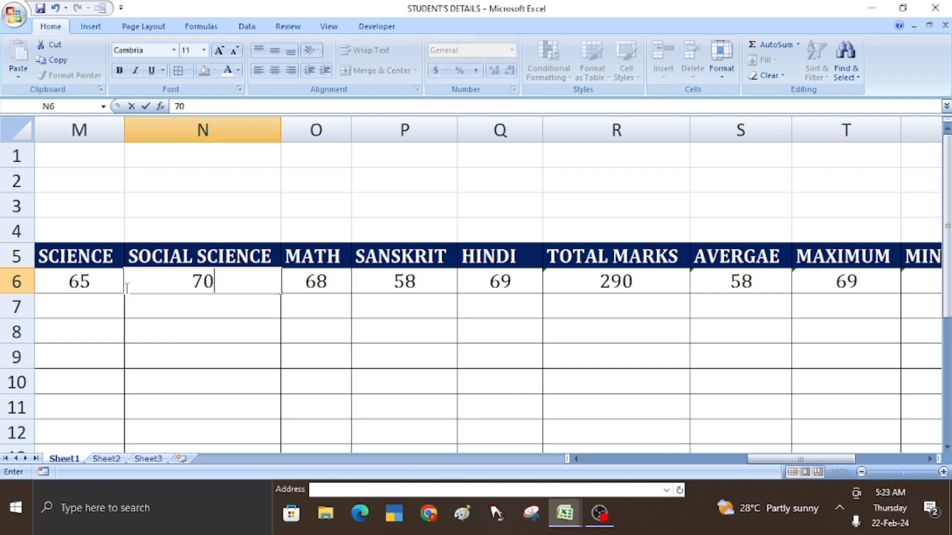
{"action": "key", "text": "Return"}
{"action": "key", "text": "Right"}
{"action": "key", "text": "Right"}
{"action": "key", "text": "Right"}
{"action": "key", "text": "Right"}
{"action": "key", "text": "Right"}
{"action": "key", "text": "Right"}
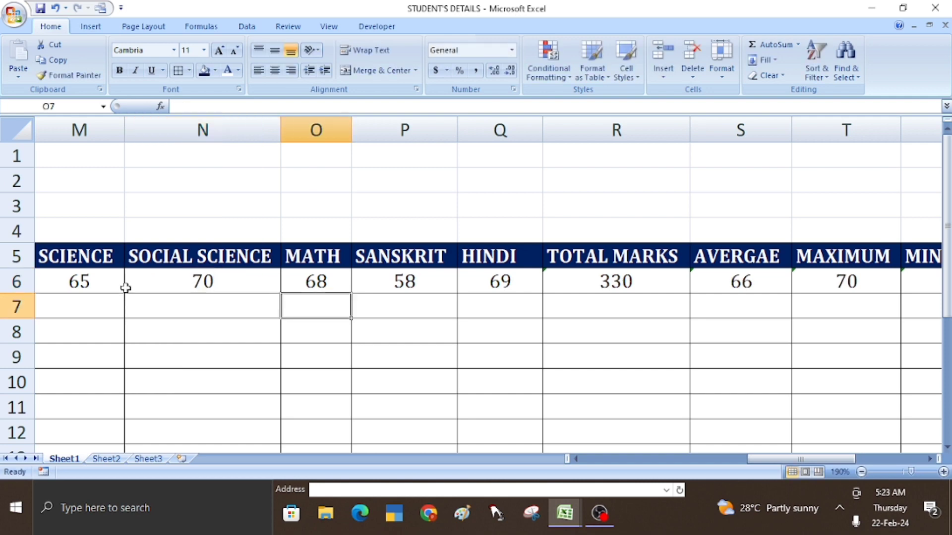
{"action": "key", "text": "Right"}
{"action": "key", "text": "Right"}
{"action": "key", "text": "Right"}
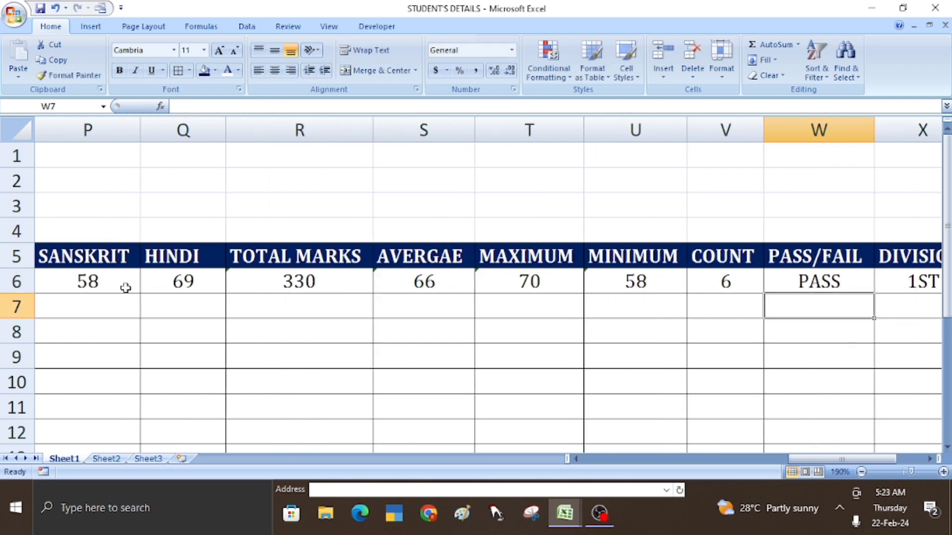
{"action": "key", "text": "Right"}
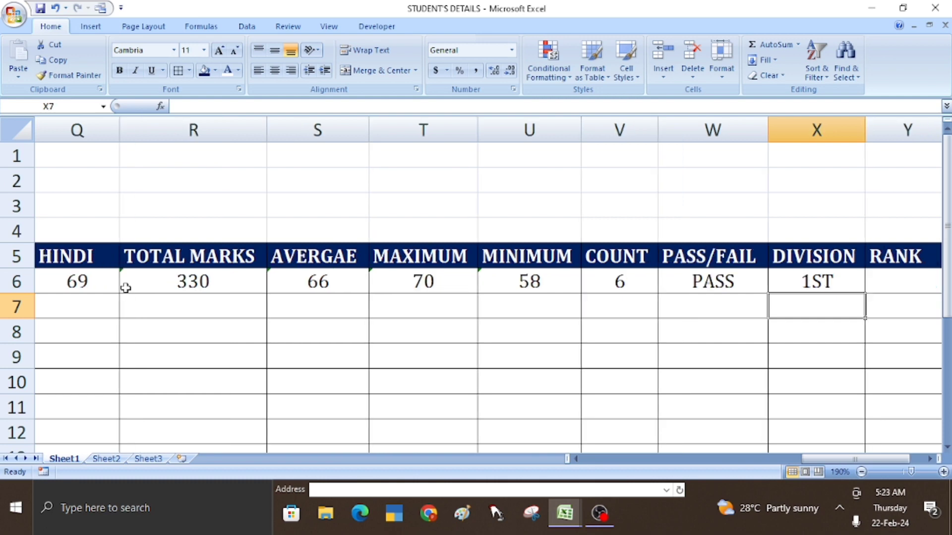
{"action": "double_click", "coordinate": [183, 284]}
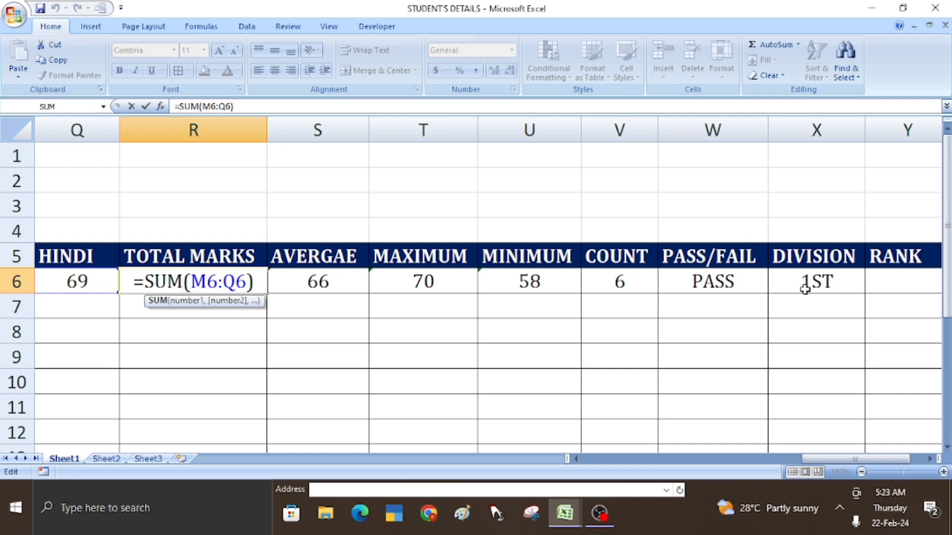
{"action": "key", "text": "Return"}
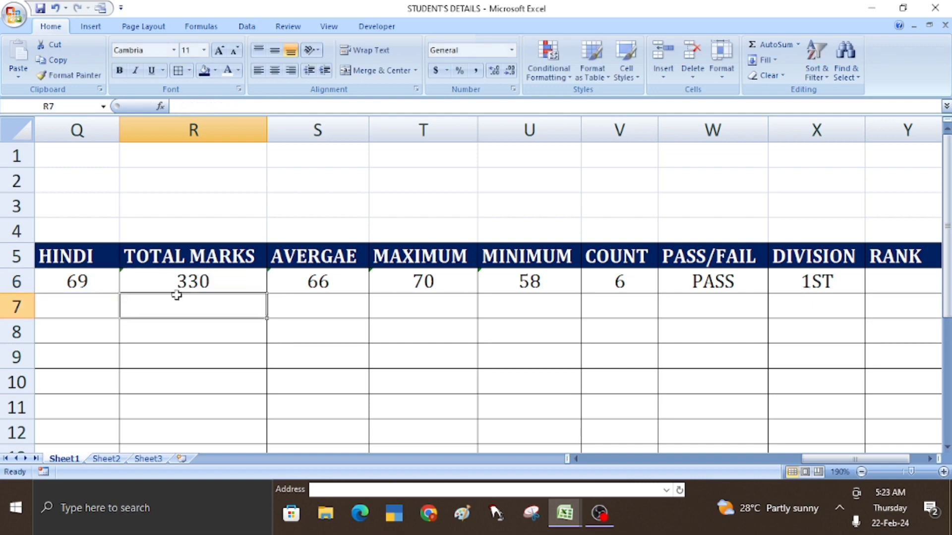
{"action": "left_click", "coordinate": [886, 285]}
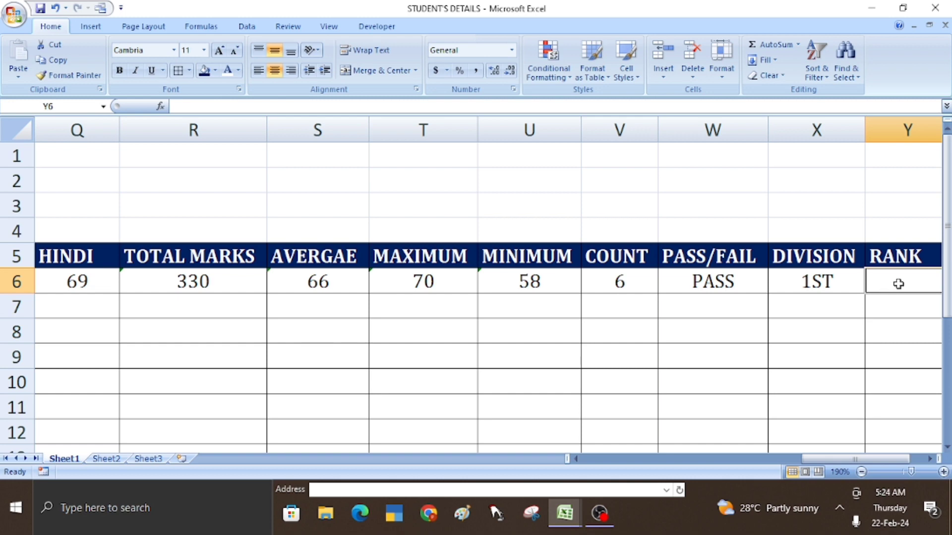
- Enter 10002 in A7 and extend the roll numbers down to 10007 in row 12
{"action": "left_click", "coordinate": [562, 310]}
{"action": "key", "text": "Left"}
{"action": "key", "text": "Left"}
{"action": "key", "text": "Left"}
{"action": "key", "text": "Left"}
{"action": "key", "text": "Left"}
{"action": "key", "text": "Left"}
{"action": "key", "text": "Left"}
{"action": "key", "text": "Left"}
{"action": "key", "text": "Left"}
{"action": "key", "text": "Left"}
{"action": "key", "text": "Left"}
{"action": "key", "text": "Left"}
{"action": "key", "text": "Left"}
{"action": "key", "text": "Left"}
{"action": "key", "text": "Left"}
{"action": "key", "text": "Left"}
{"action": "key", "text": "Left"}
{"action": "key", "text": "Left"}
{"action": "key", "text": "Left"}
{"action": "key", "text": "Left"}
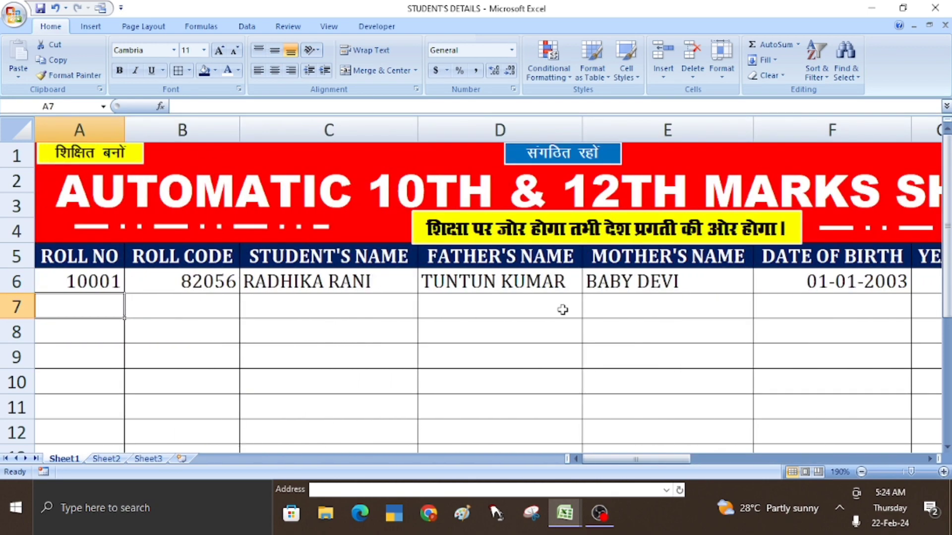
{"action": "type", "text": "1000"}
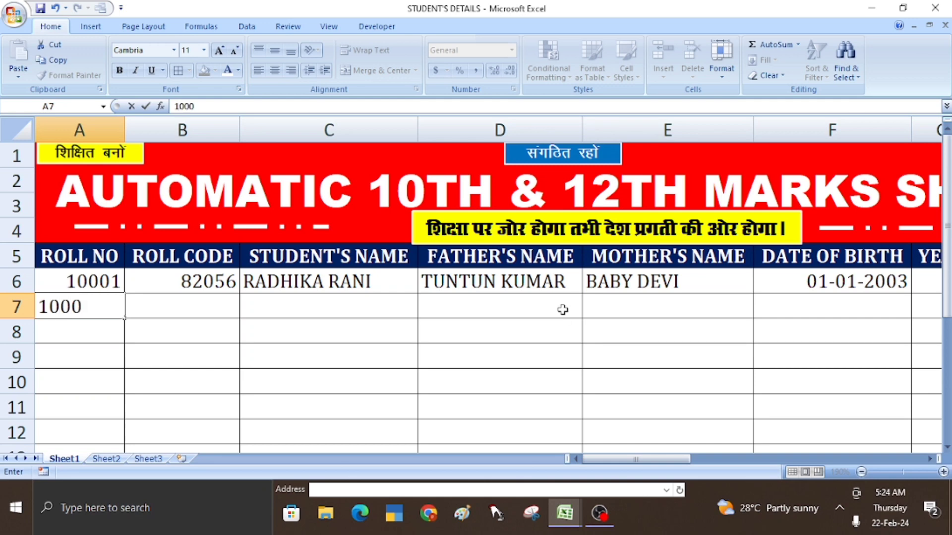
{"action": "type", "text": "2"}
{"action": "key", "text": "Return"}
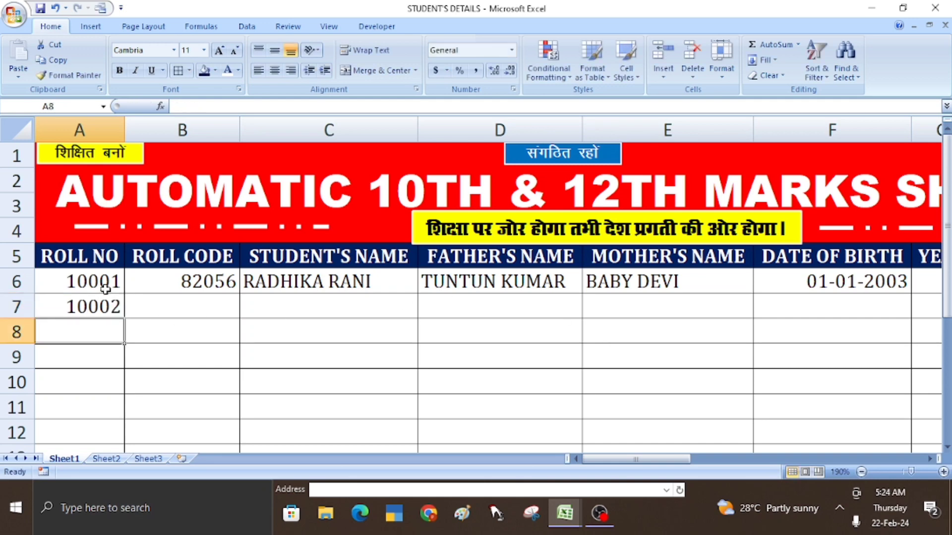
{"action": "left_click_drag", "start_coordinate": [105, 289], "coordinate": [125, 434]}
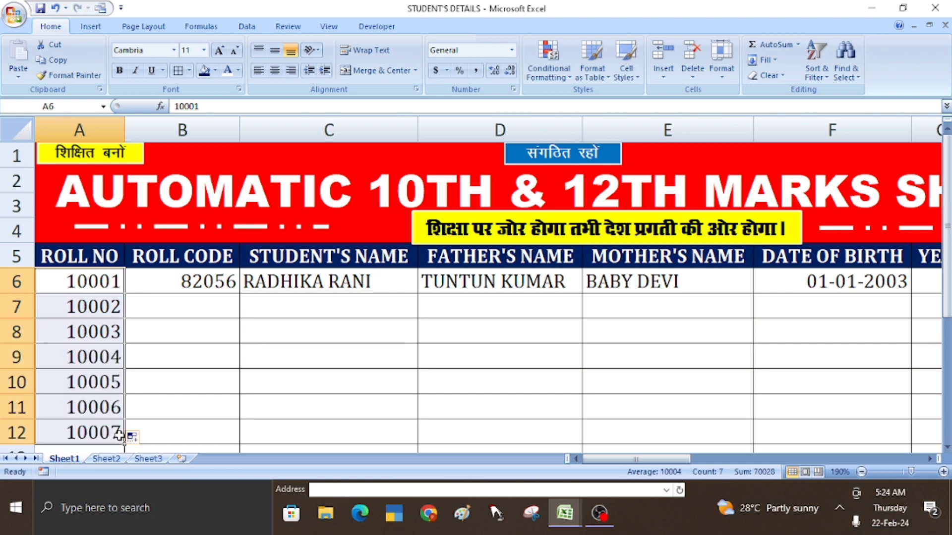
- Copy roll code 82056 from B6 down to B12
{"action": "left_click", "coordinate": [189, 280]}
{"action": "left_click_drag", "start_coordinate": [240, 293], "coordinate": [240, 436]}
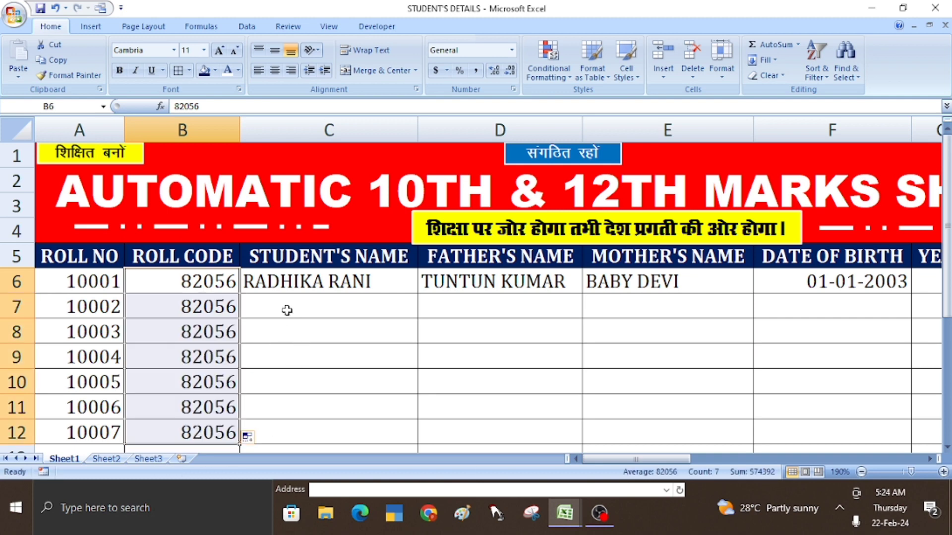
{"action": "left_click", "coordinate": [287, 310]}
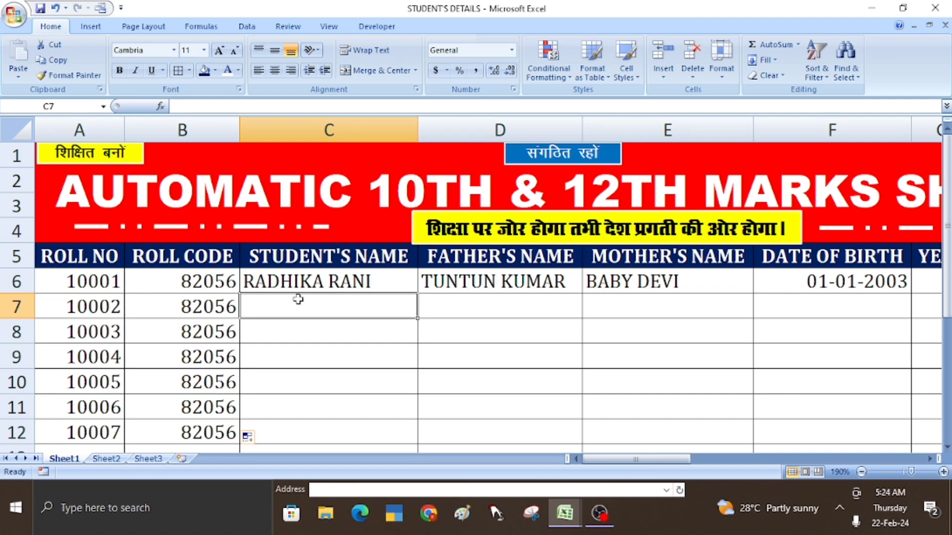
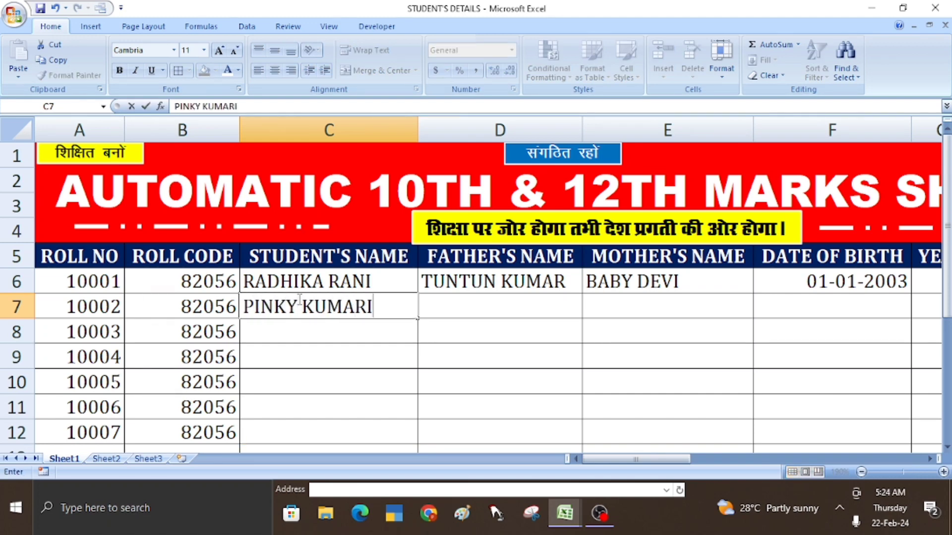
- Enter the second, third and fourth students' names in C7 to C9
{"action": "key", "text": "Return"}
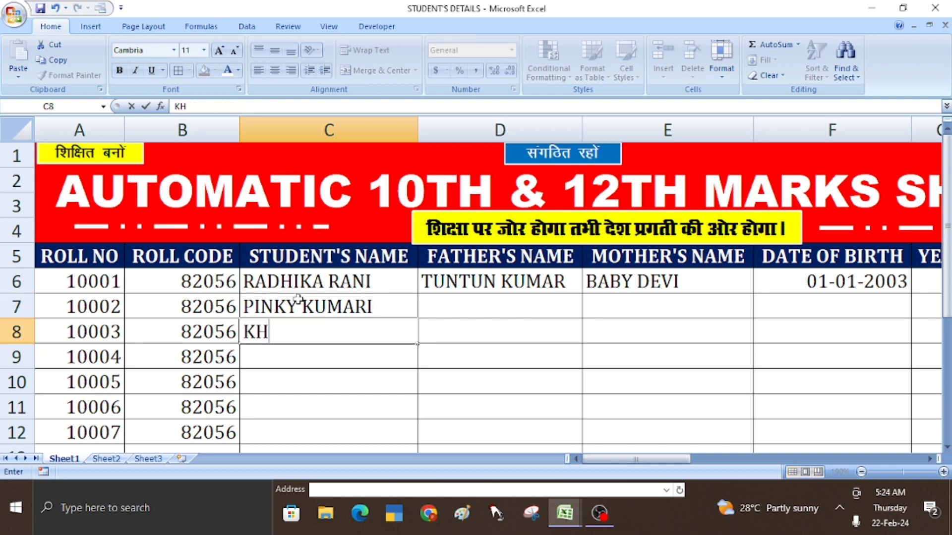
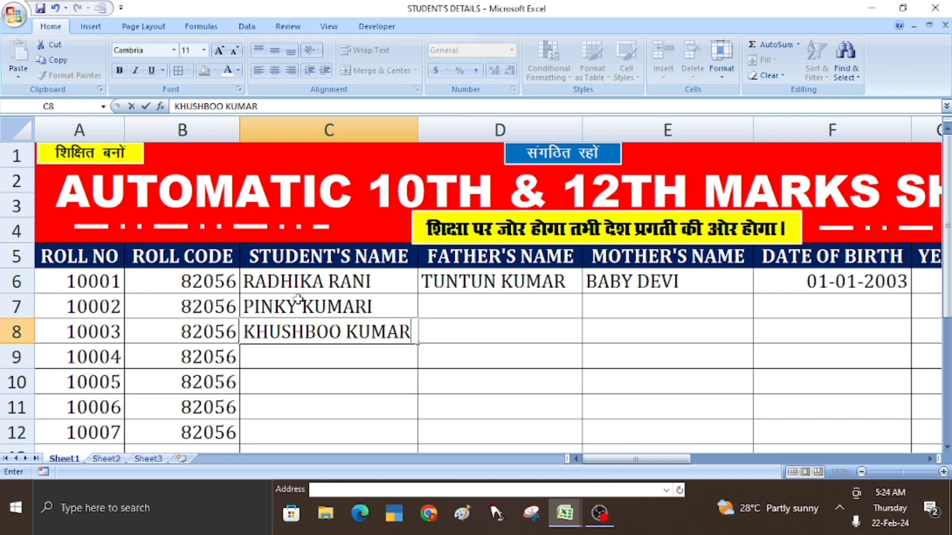
{"action": "key", "text": "Return"}
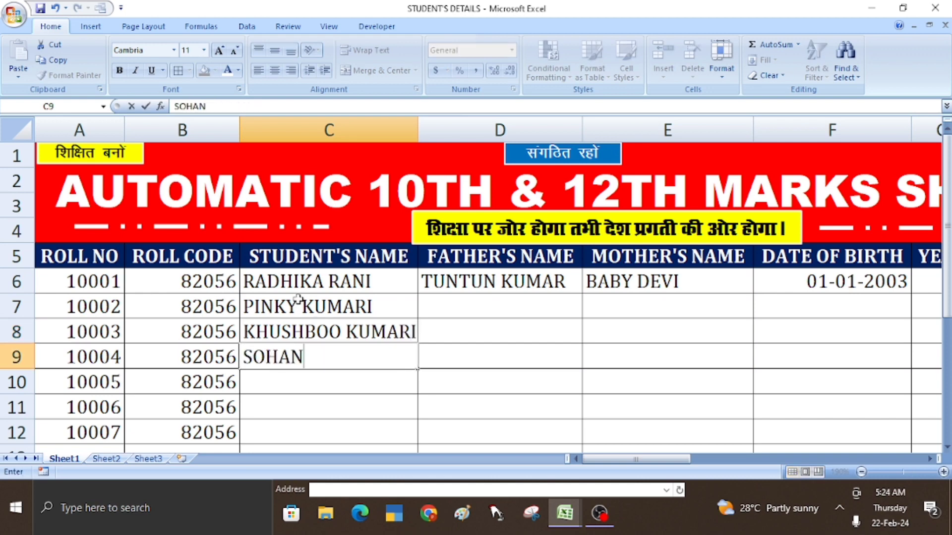
{"action": "key", "text": "Return"}
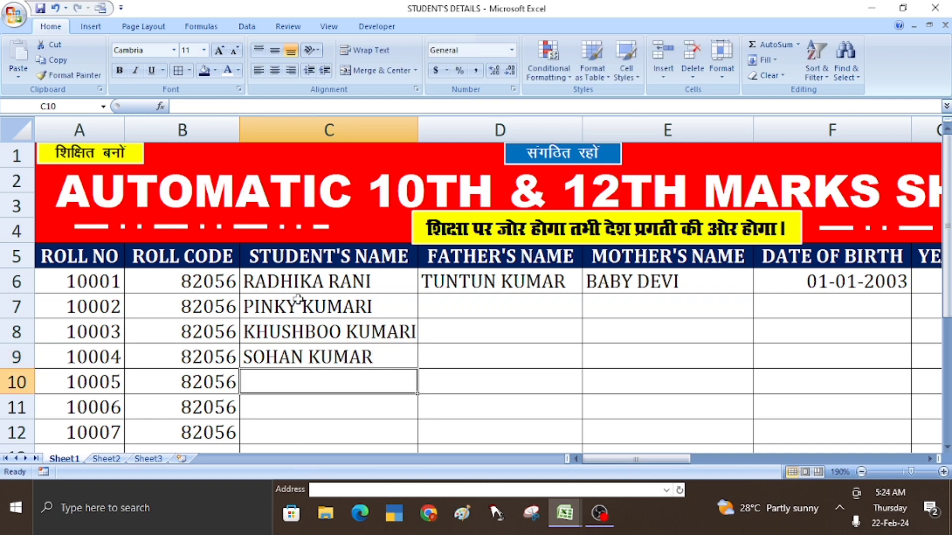
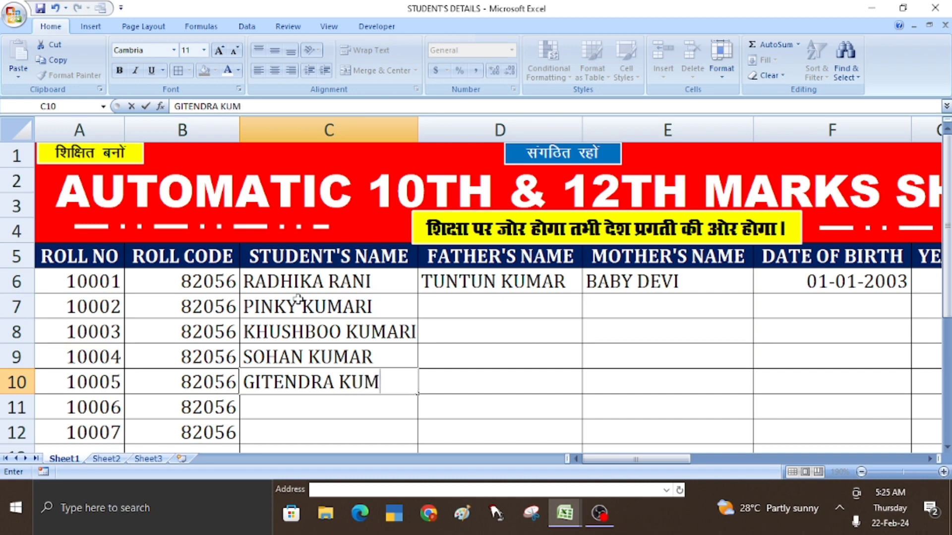
- Enter the fifth, sixth and seventh students' names in C10 to C12
{"action": "key", "text": "Return"}
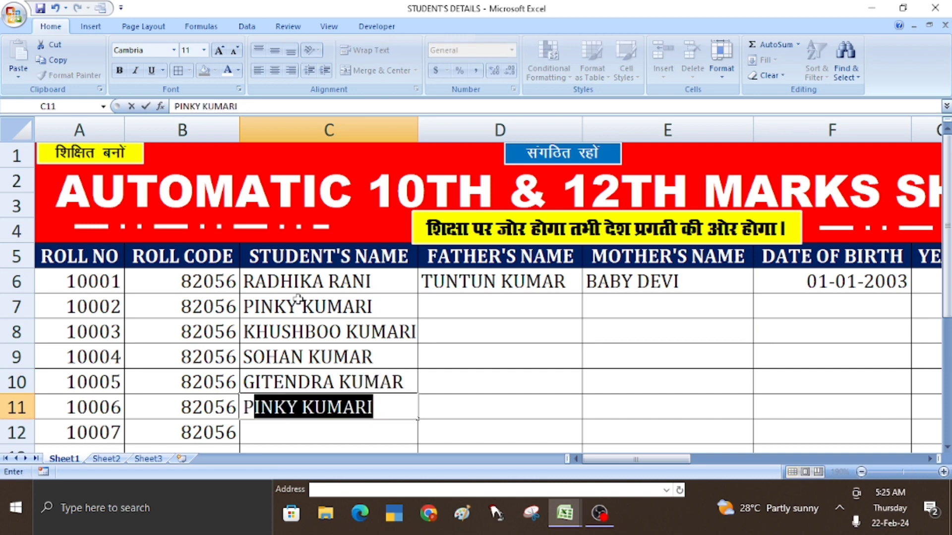
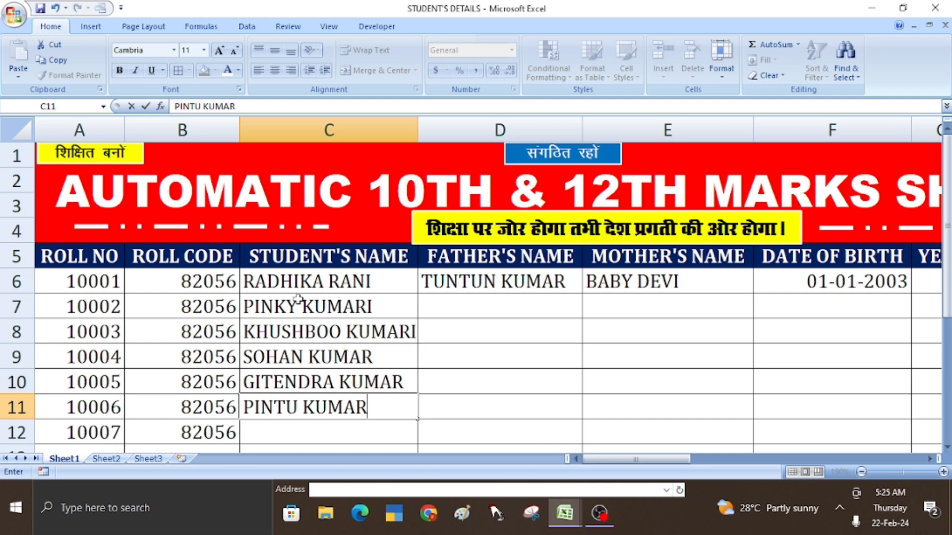
{"action": "key", "text": "Return"}
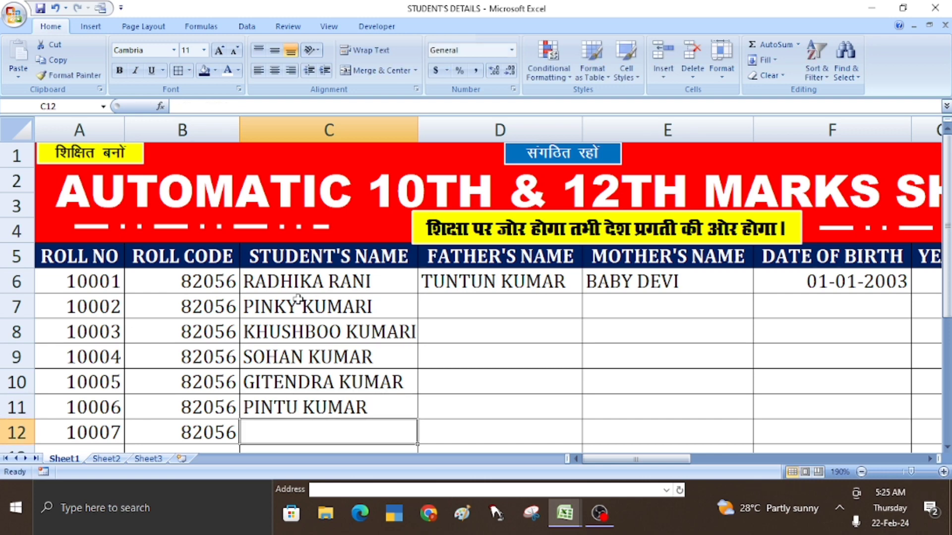
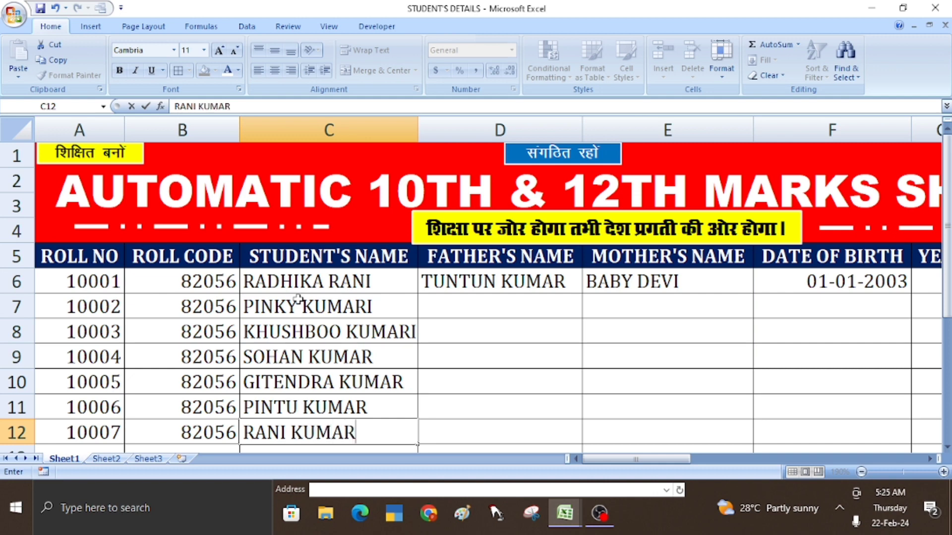
{"action": "key", "text": "Tab"}
{"action": "left_click", "coordinate": [521, 311]}
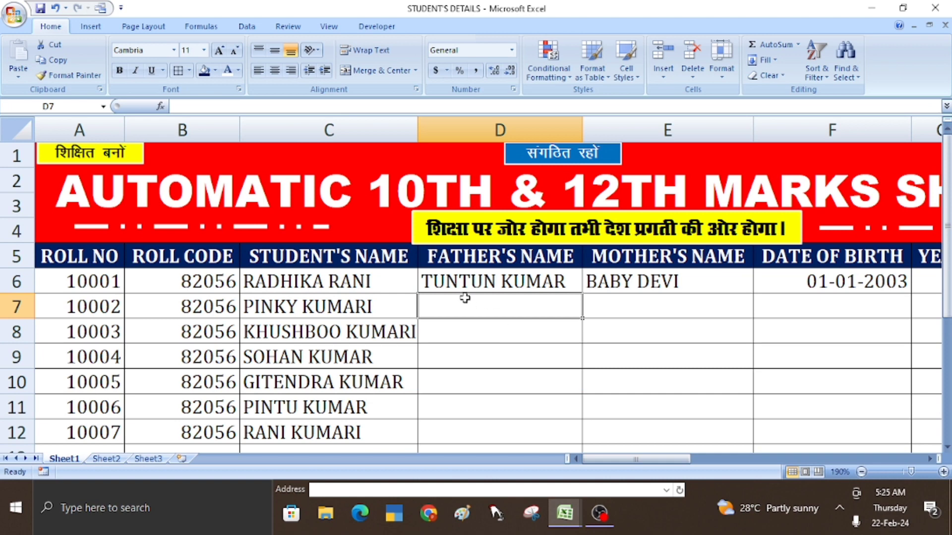
- Fill the father's and mother's names in D6:E6 down through row 12
{"action": "left_click_drag", "start_coordinate": [502, 283], "coordinate": [625, 285]}
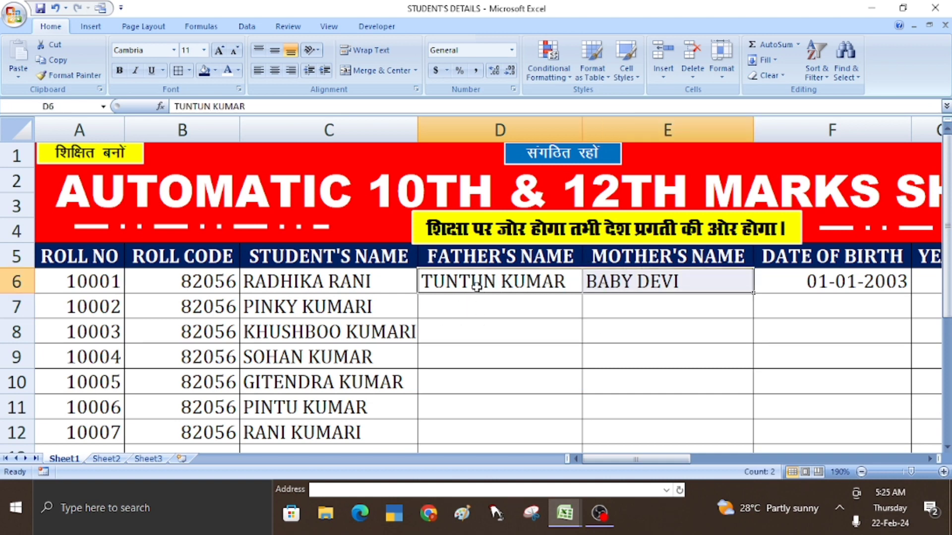
{"action": "left_click_drag", "start_coordinate": [461, 281], "coordinate": [649, 282]}
{"action": "left_click", "coordinate": [652, 284]}
{"action": "left_click_drag", "start_coordinate": [540, 283], "coordinate": [751, 298]}
{"action": "left_click_drag", "start_coordinate": [528, 284], "coordinate": [758, 434]}
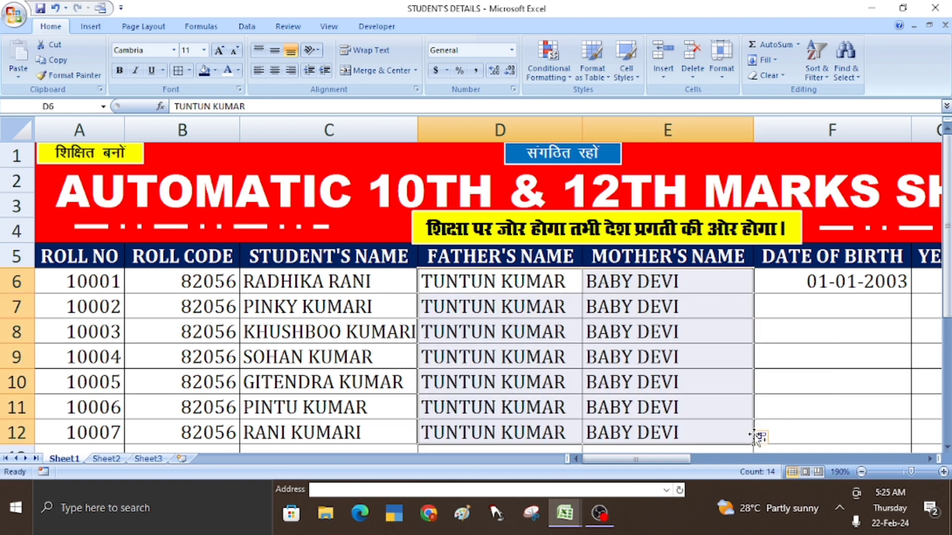
- Enter 01/01/2005 as the second student's date of birth in F7
{"action": "left_click", "coordinate": [785, 314]}
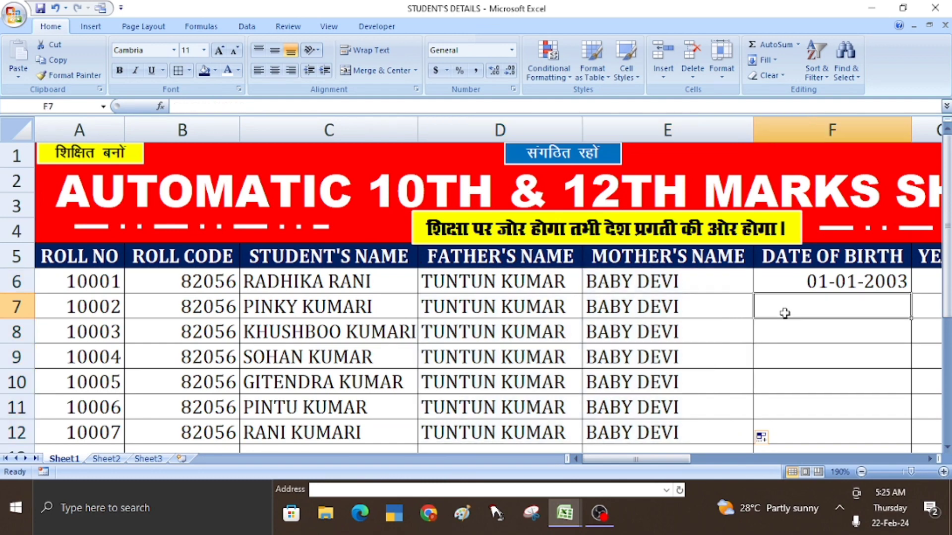
{"action": "key", "text": "Right"}
{"action": "key", "text": "Right"}
{"action": "key", "text": "Right"}
{"action": "key", "text": "Right"}
{"action": "key", "text": "Right"}
{"action": "key", "text": "Right"}
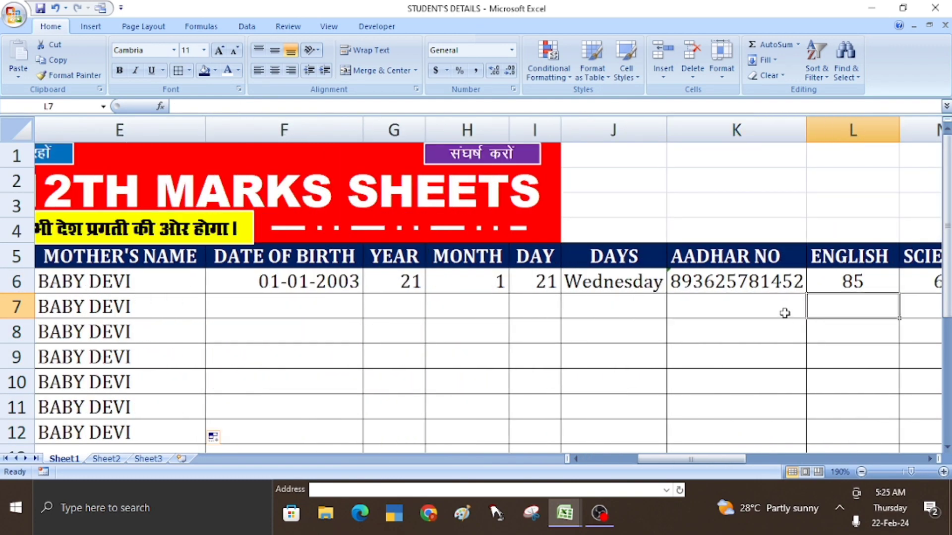
{"action": "left_click", "coordinate": [327, 314]}
{"action": "type", "text": "0"}
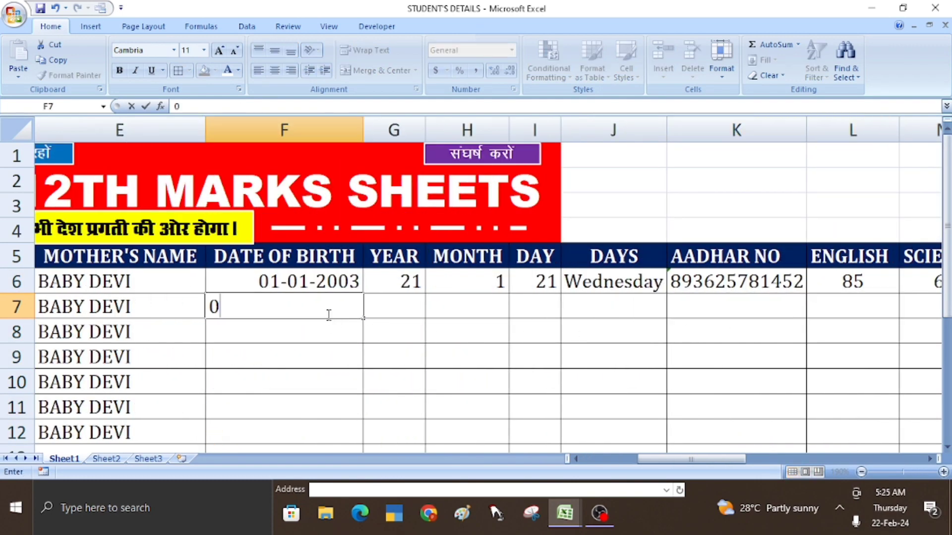
{"action": "type", "text": "1/01/2005"}
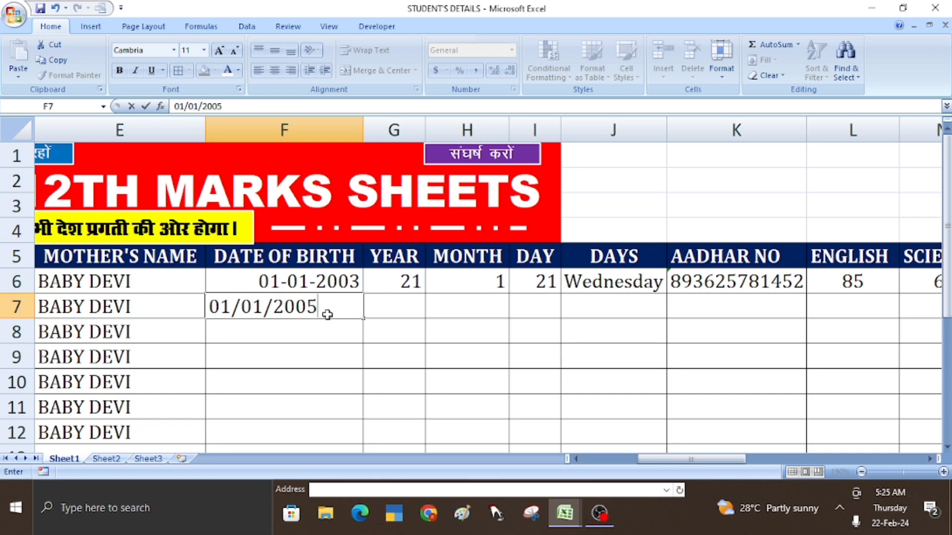
{"action": "key", "text": "Return"}
- Replace the stray 1 in F8 with the date of birth 01/06/2006
{"action": "type", "text": "01"}
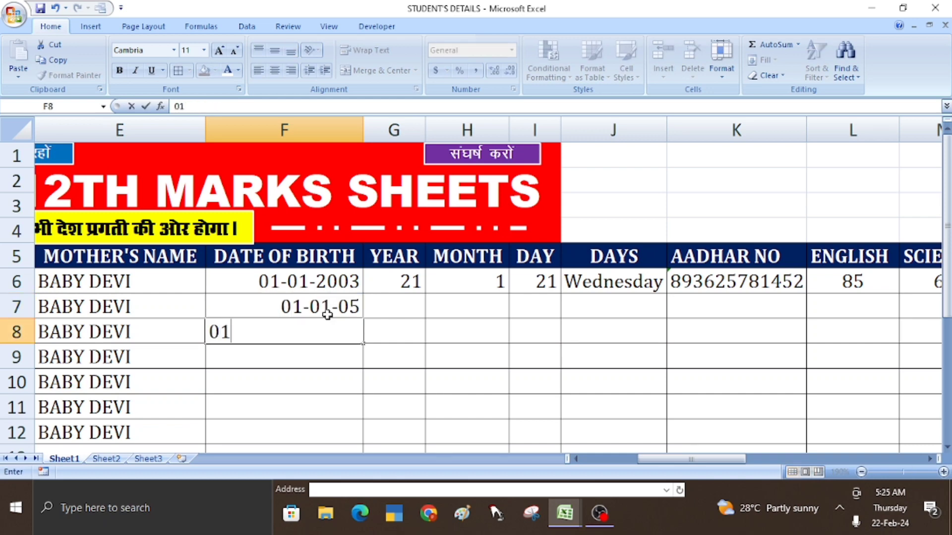
{"action": "left_click", "coordinate": [327, 314]}
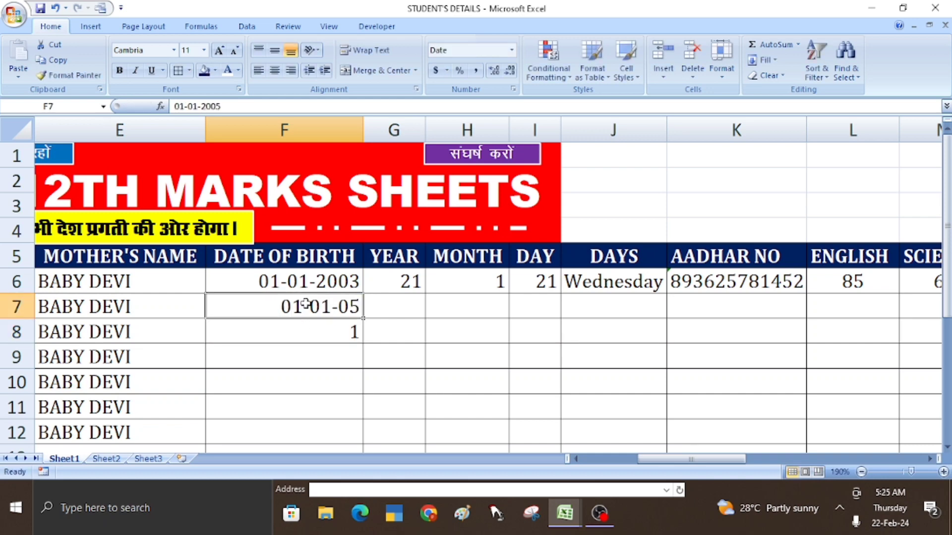
{"action": "left_click_drag", "start_coordinate": [304, 303], "coordinate": [310, 422]}
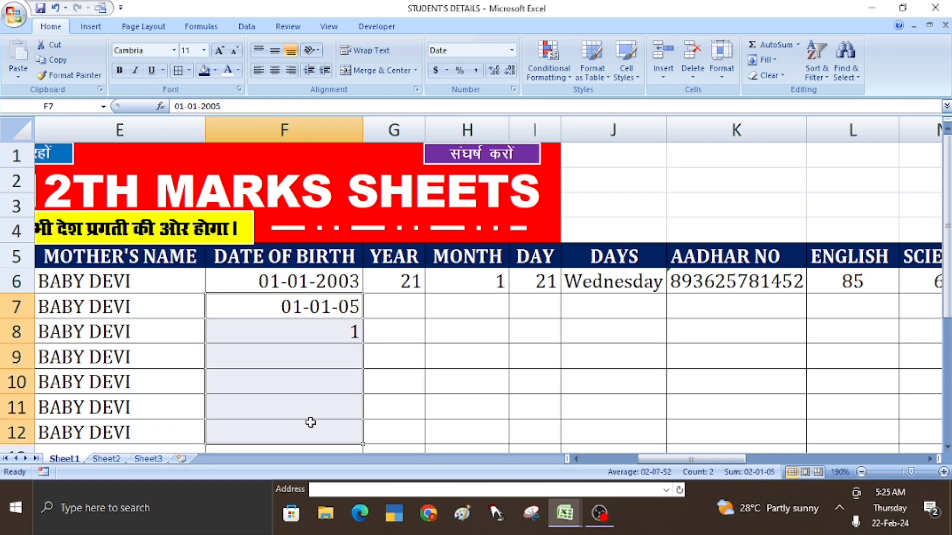
{"action": "left_click", "coordinate": [322, 337]}
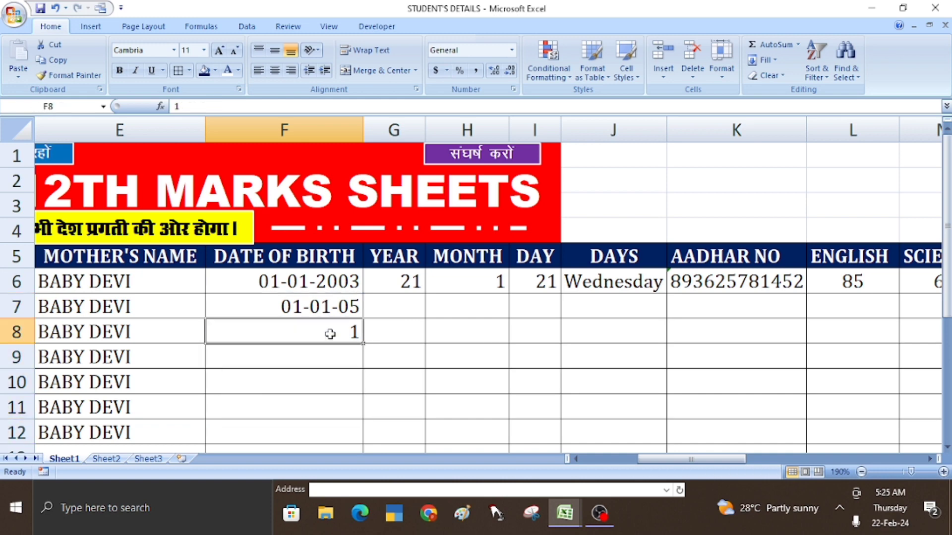
{"action": "left_click", "coordinate": [349, 307]}
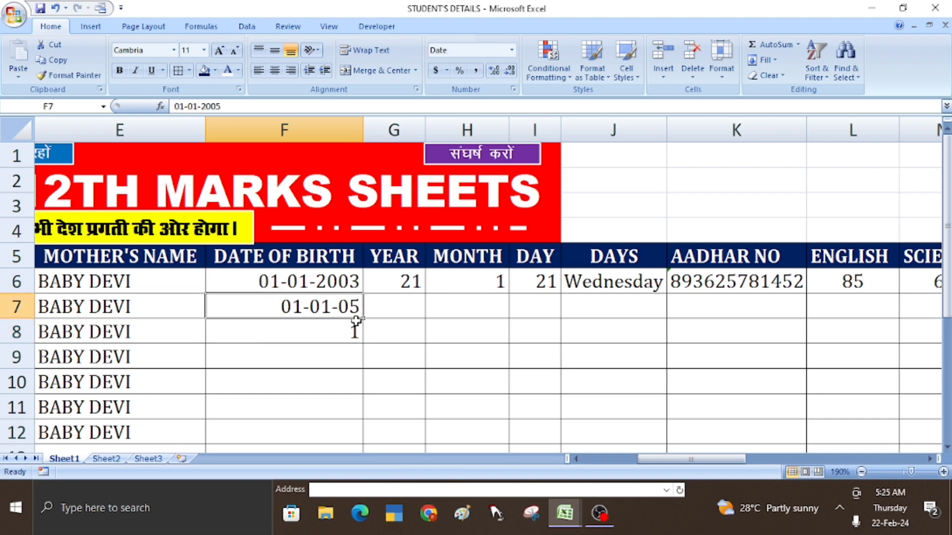
{"action": "left_click", "coordinate": [299, 333]}
{"action": "type", "text": "01"}
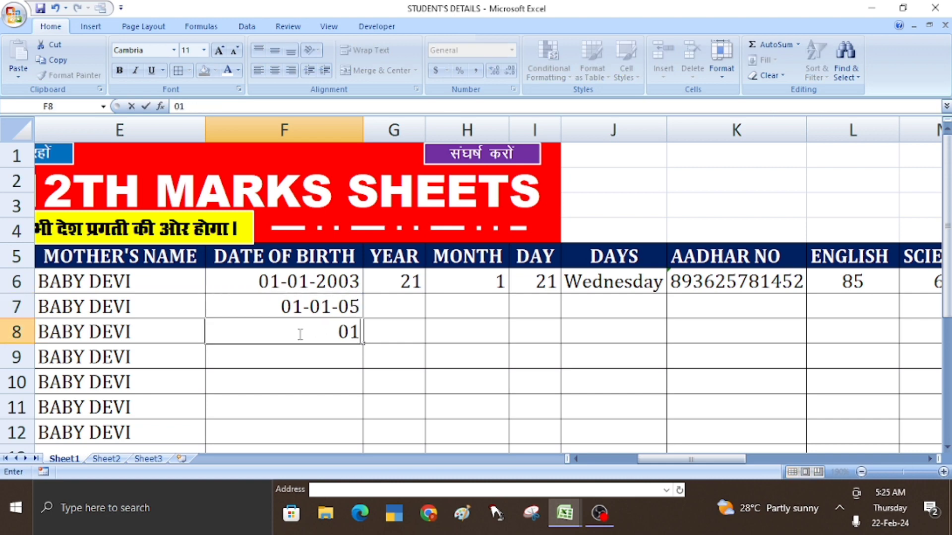
{"action": "key", "text": "BackSpace"}
{"action": "key", "text": "BackSpace"}
{"action": "type", "text": "01/06/2006"}
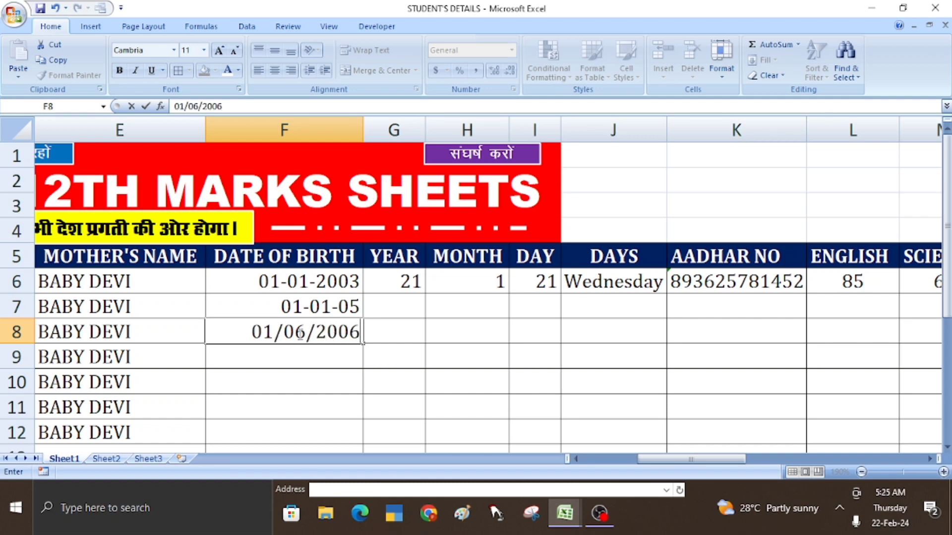
{"action": "key", "text": "Return"}
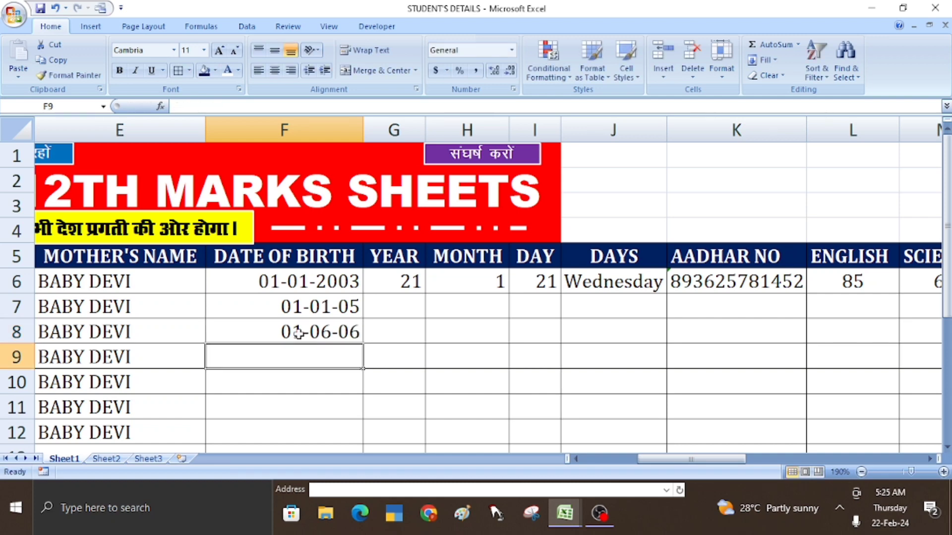
{"action": "left_click", "coordinate": [294, 309]}
{"action": "left_click_drag", "start_coordinate": [294, 308], "coordinate": [291, 425]}
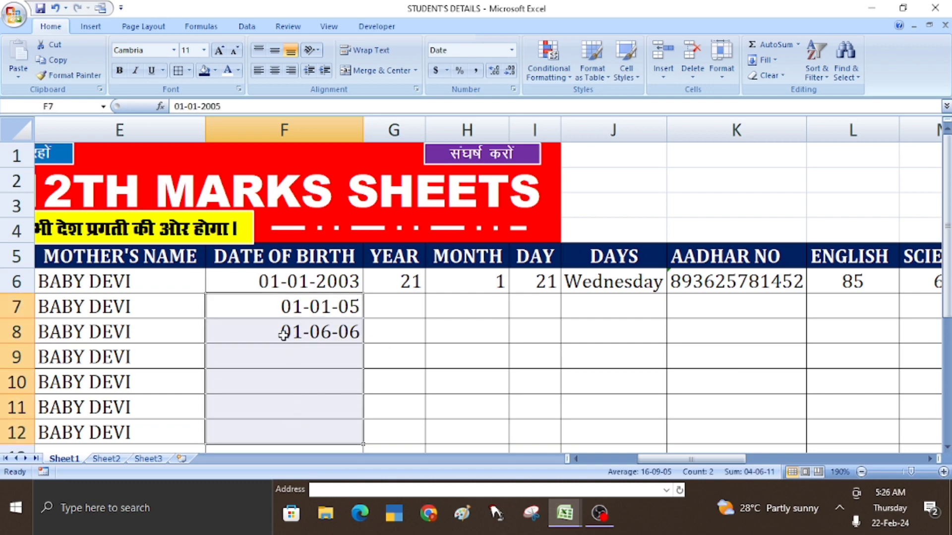
- Apply the custom number format DD/MM/YYY to the birth dates in F7:F12
{"action": "right_click", "coordinate": [284, 338]}
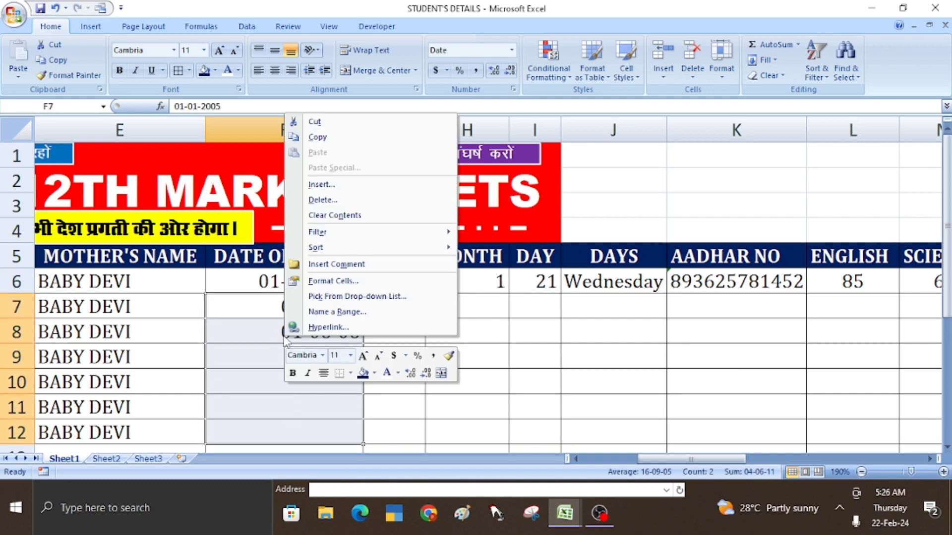
{"action": "left_click", "coordinate": [334, 281]}
{"action": "left_click", "coordinate": [193, 275]}
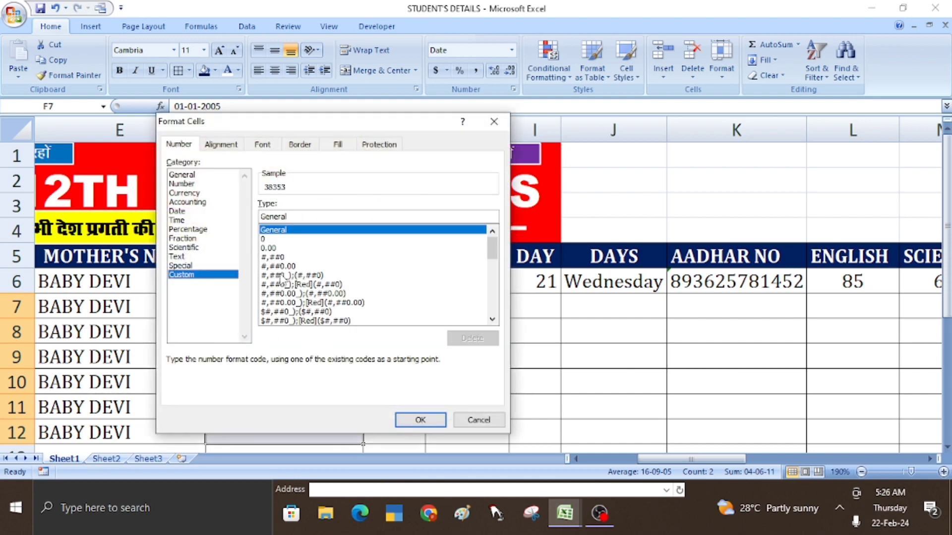
{"action": "left_click_drag", "start_coordinate": [292, 217], "coordinate": [243, 222]}
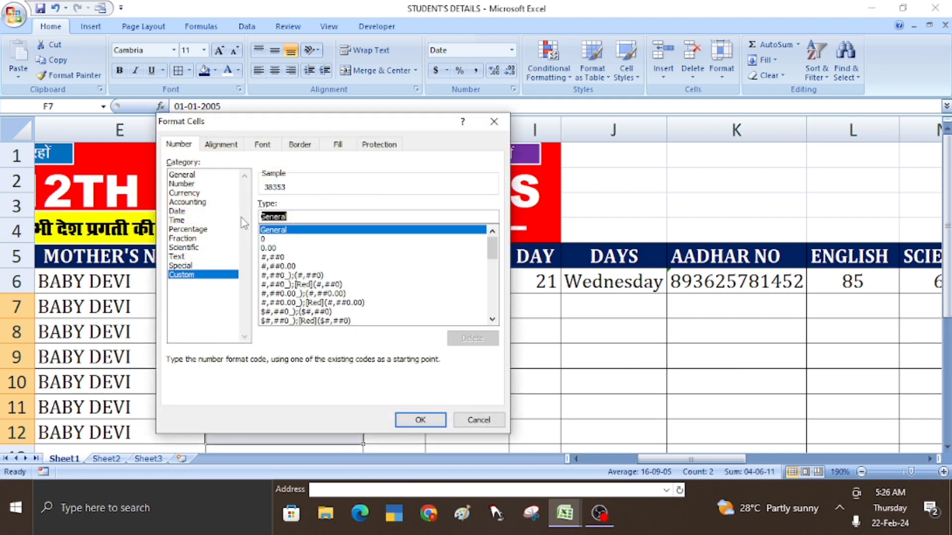
{"action": "type", "text": "DD"}
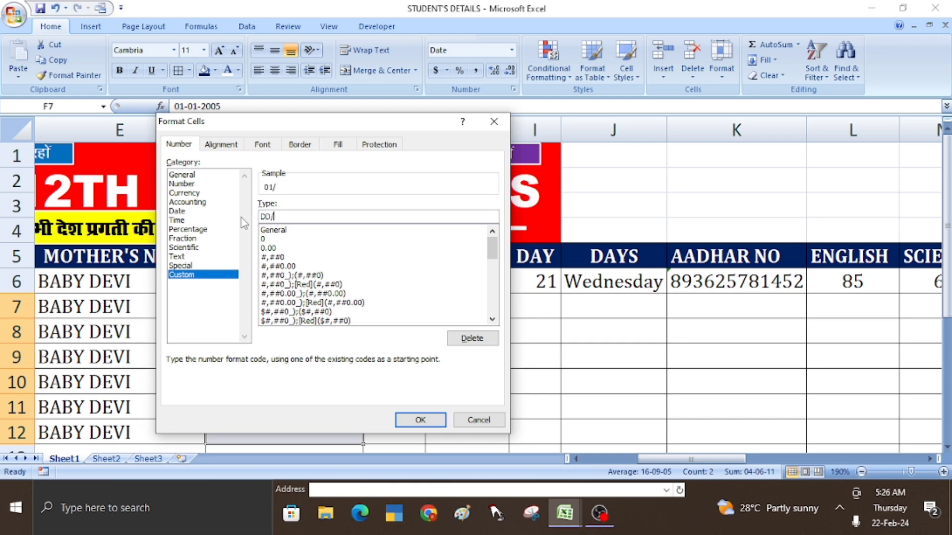
{"action": "type", "text": "/MM/YYYY"}
{"action": "key", "text": "Return"}
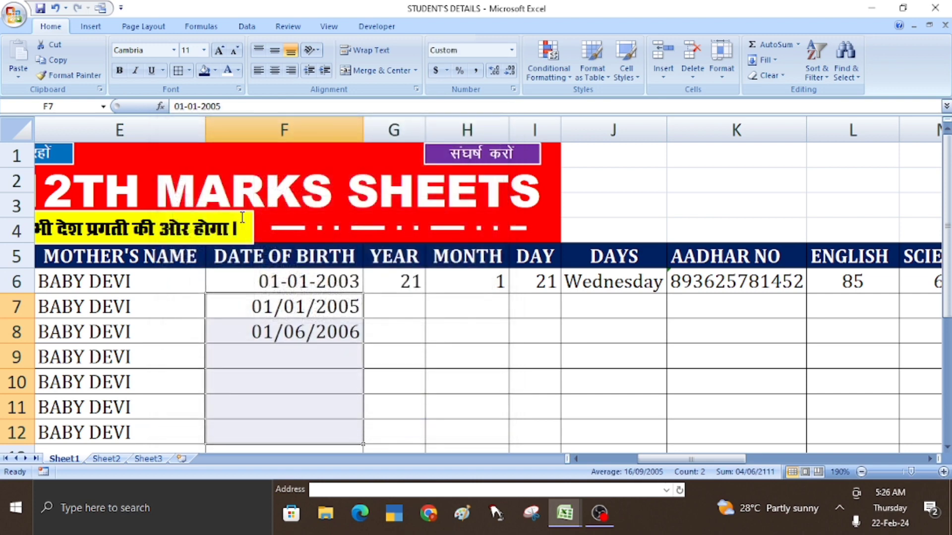
- Enter 01/05/2008 and 06/02/2000 as the dates of birth in F9 and F10
{"action": "left_click", "coordinate": [282, 355]}
{"action": "type", "text": "01/"}
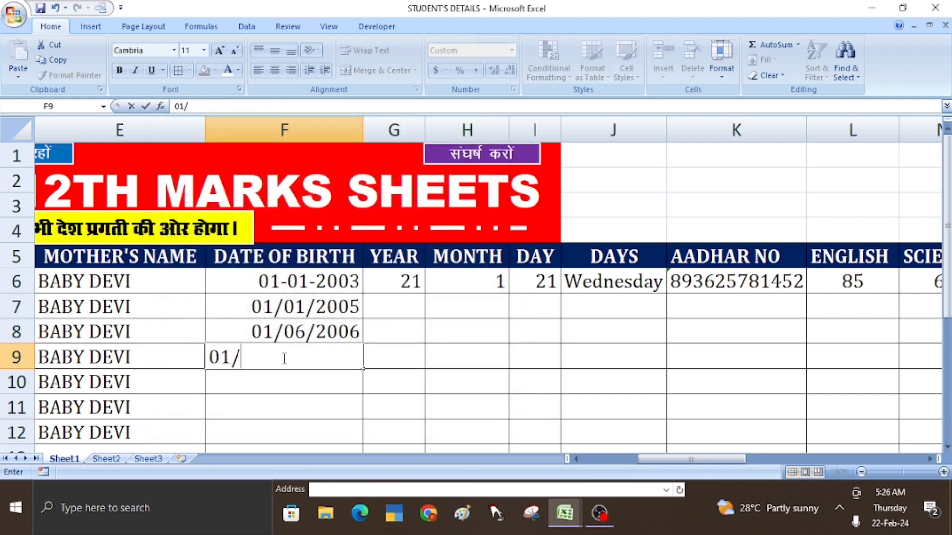
{"action": "type", "text": "05/2006"}
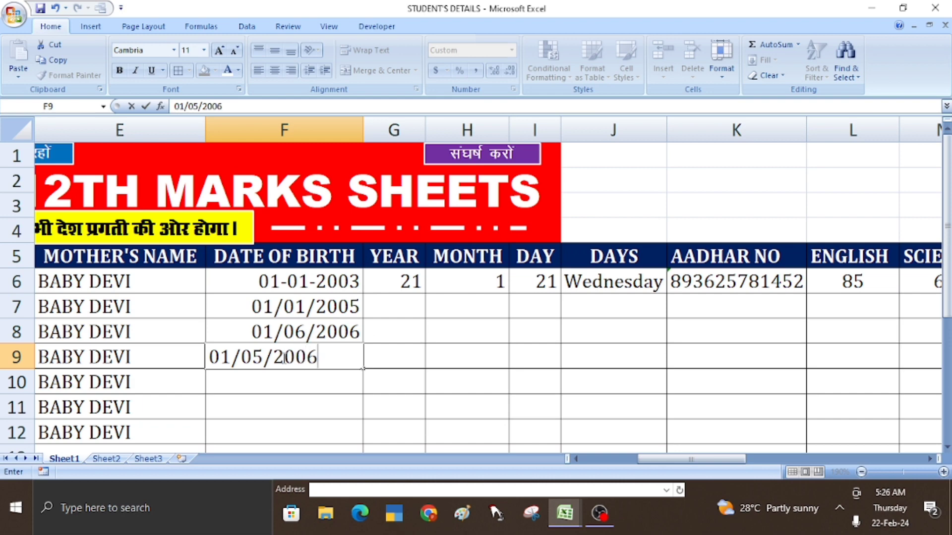
{"action": "key", "text": "BackSpace"}
{"action": "type", "text": "8"}
{"action": "key", "text": "Return"}
{"action": "type", "text": "06"}
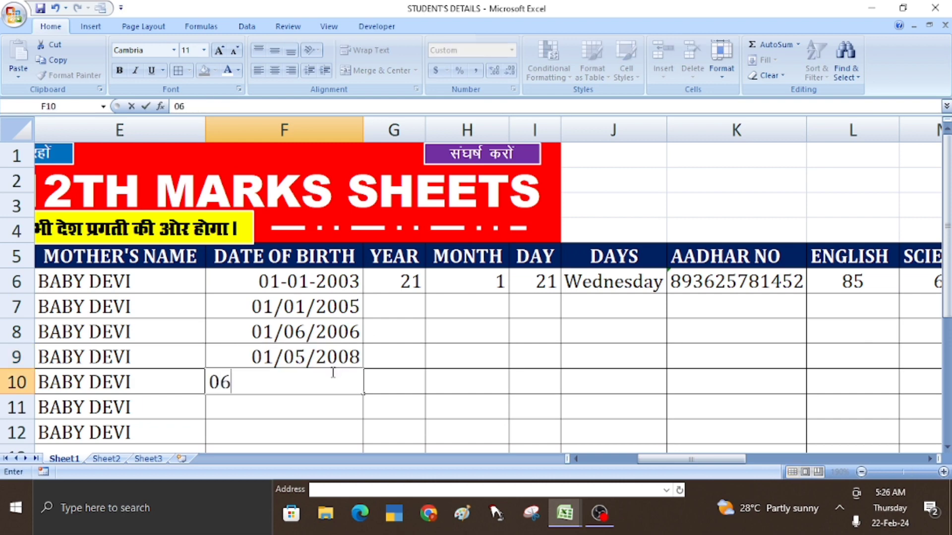
{"action": "type", "text": "/02/2000"}
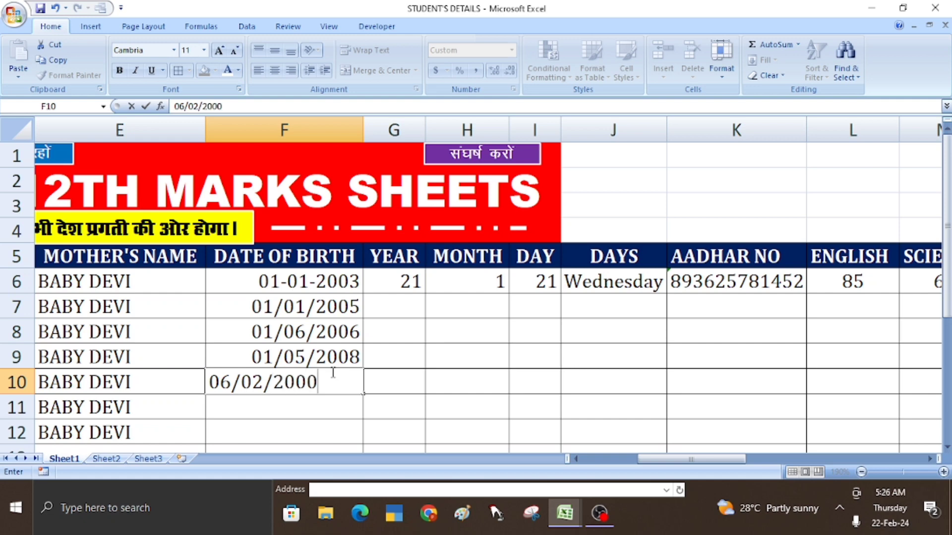
{"action": "key", "text": "Return"}
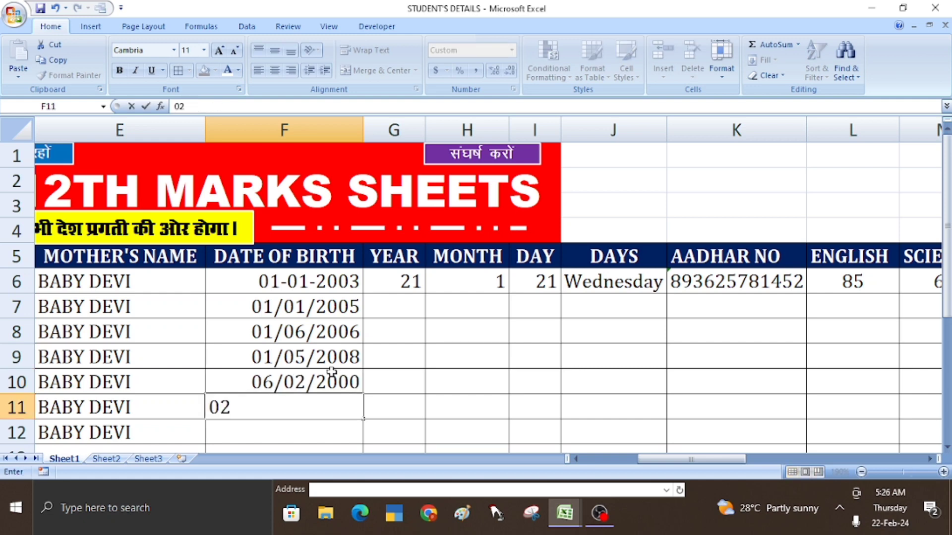
- Enter 02/06/2001 and 03/06/2004 in F11 and F12, then select G6's age formula
{"action": "type", "text": "/06/2"}
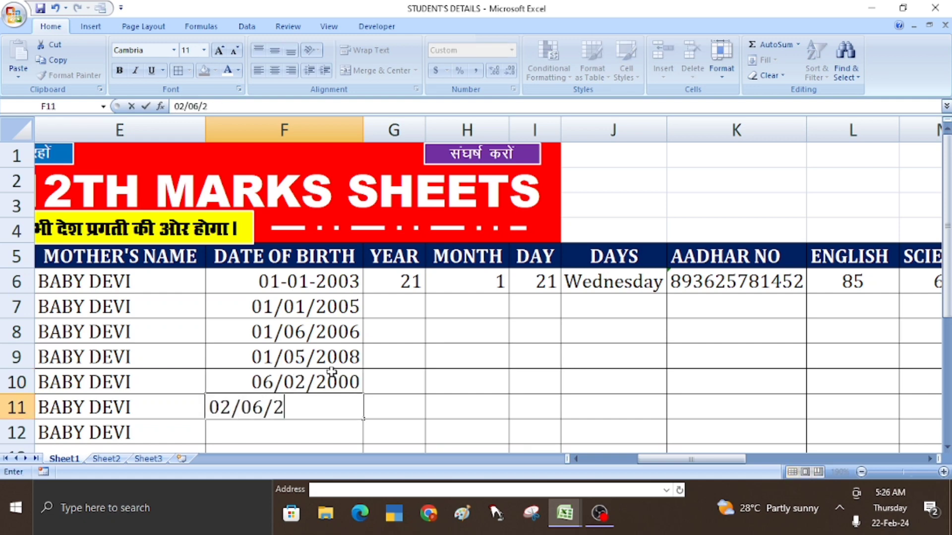
{"action": "type", "text": "001"}
{"action": "key", "text": "Return"}
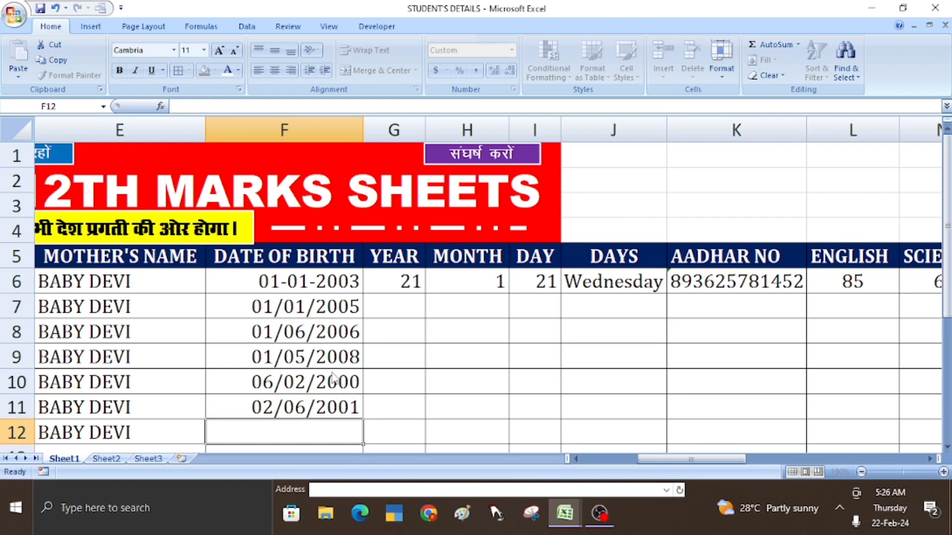
{"action": "type", "text": "03"}
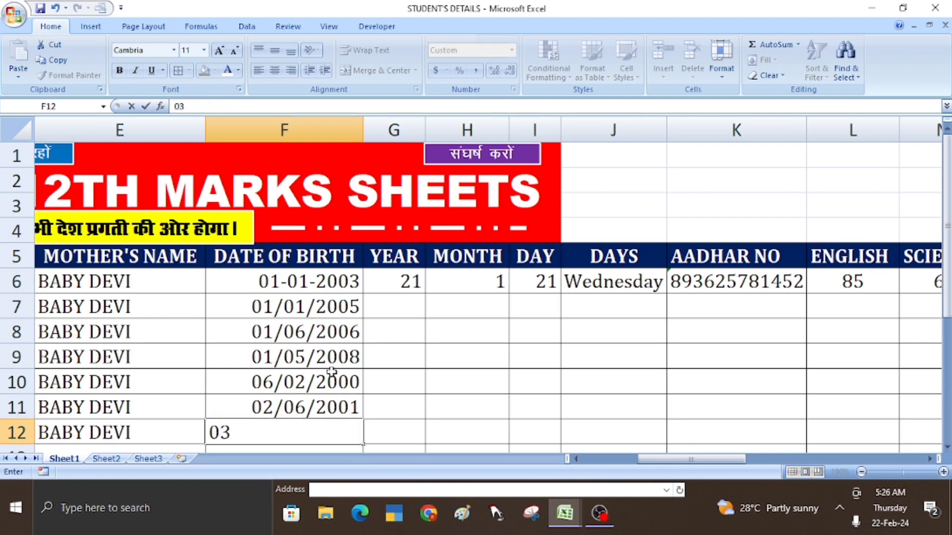
{"action": "type", "text": "/065"}
{"action": "key", "text": "BackSpace"}
{"action": "type", "text": "/"}
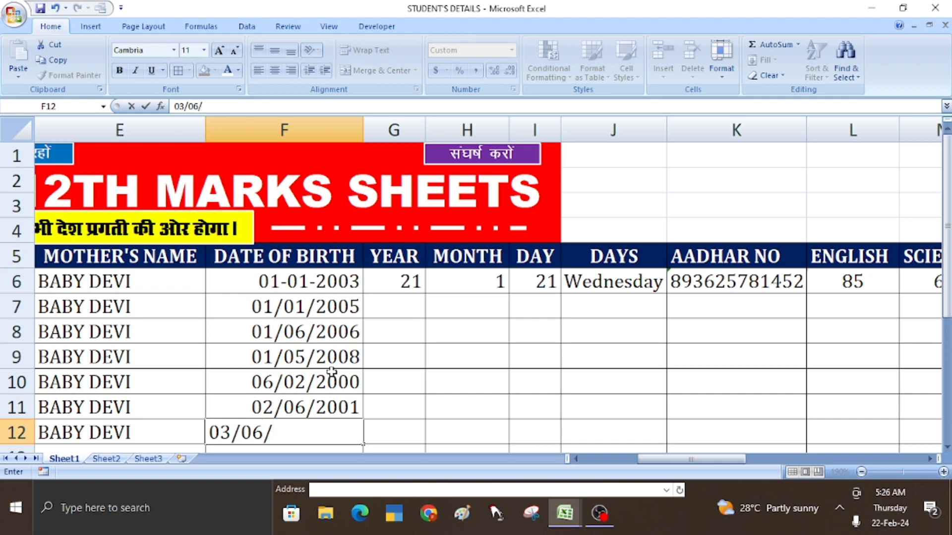
{"action": "type", "text": "0"}
{"action": "key", "text": "BackSpace"}
{"action": "type", "text": "200"}
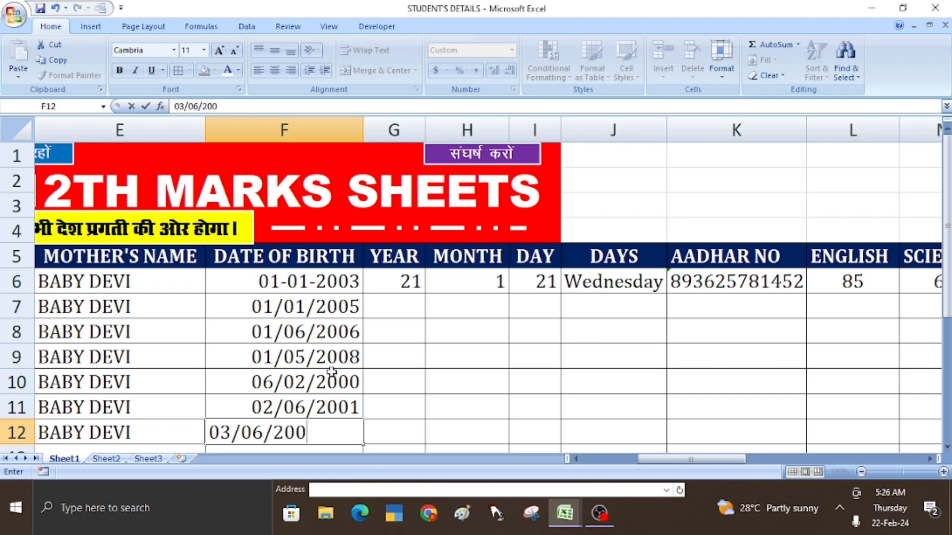
{"action": "type", "text": "4"}
{"action": "key", "text": "Return"}
{"action": "scroll", "coordinate": [375, 384], "scroll_direction": "up", "scroll_amount": 1}
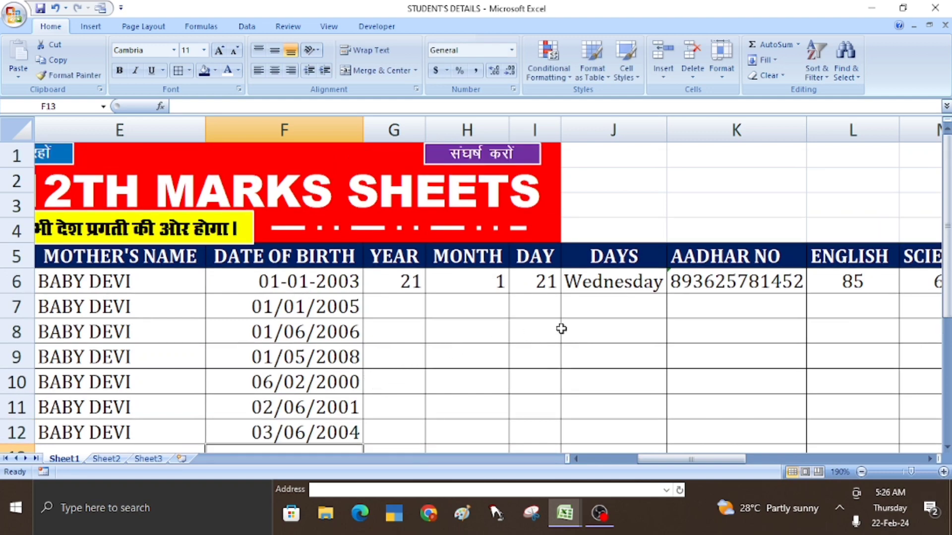
{"action": "left_click", "coordinate": [404, 283]}
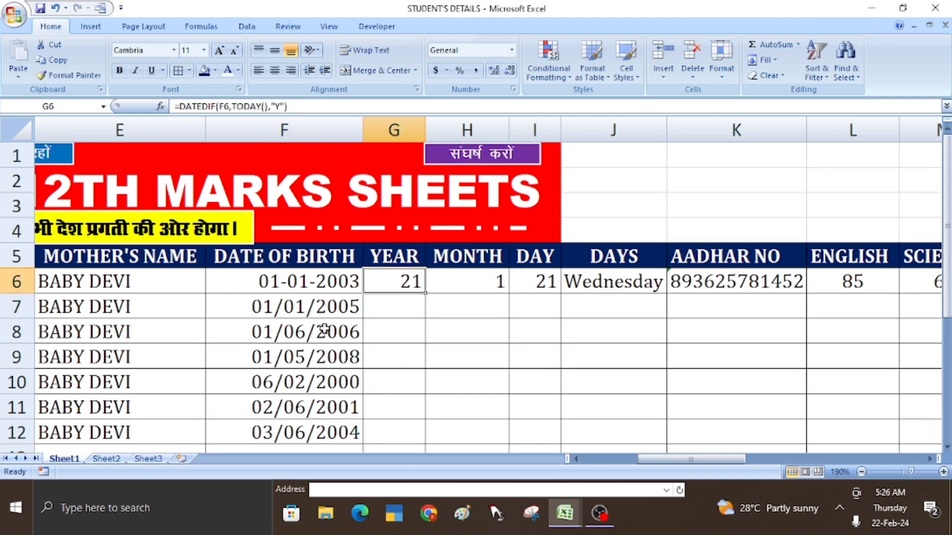
- Fill the G6:J6 age and weekday formulas down to row 12 and centre them both ways
{"action": "left_click", "coordinate": [417, 349]}
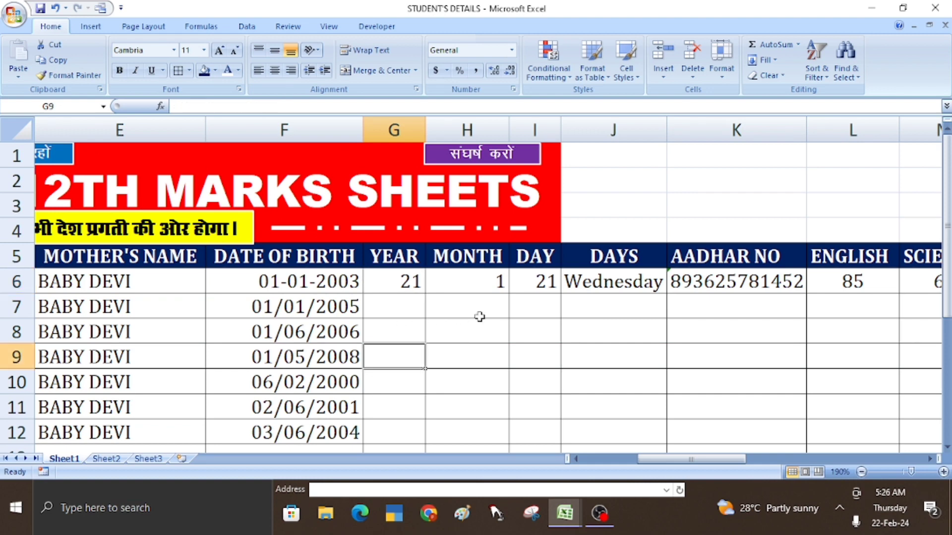
{"action": "left_click", "coordinate": [406, 284]}
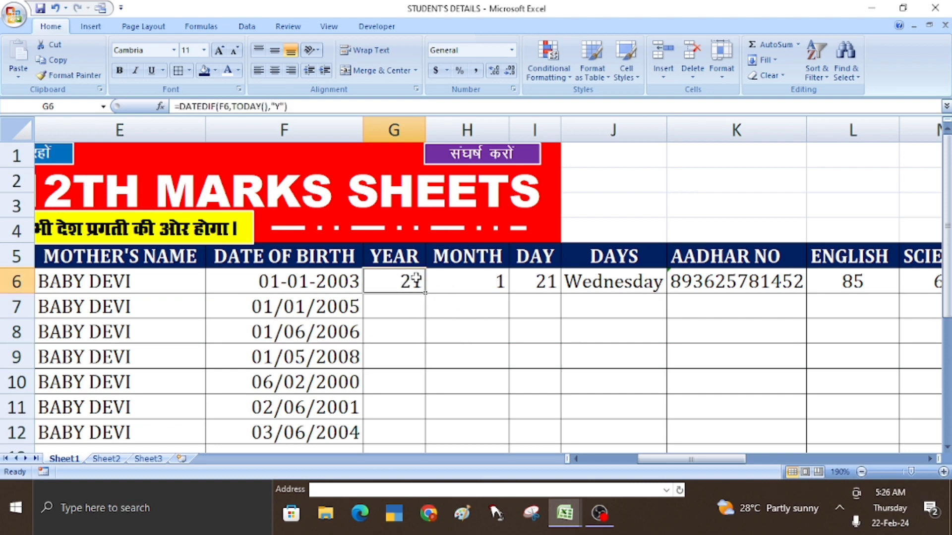
{"action": "left_click_drag", "start_coordinate": [395, 279], "coordinate": [598, 290]}
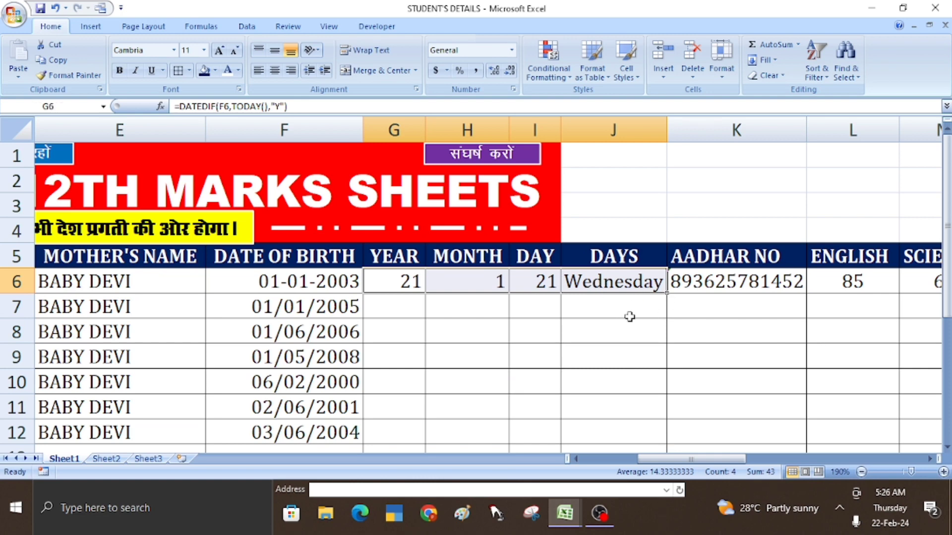
{"action": "double_click", "coordinate": [667, 295]}
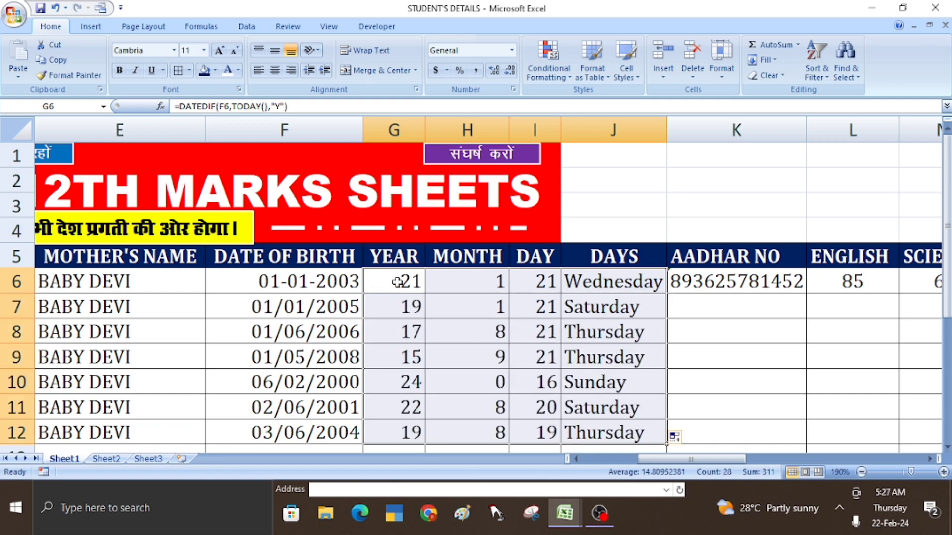
{"action": "left_click", "coordinate": [274, 70]}
{"action": "left_click", "coordinate": [274, 51]}
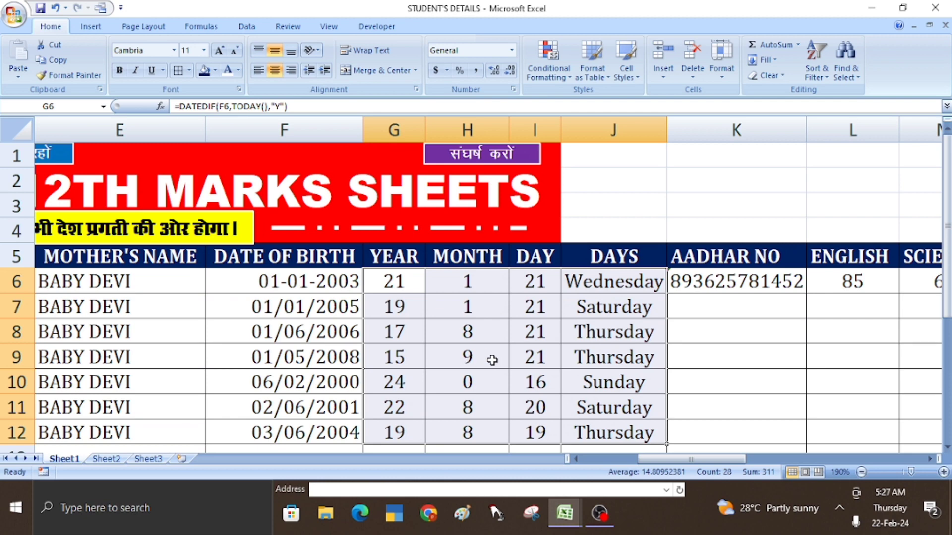
- Enter the row 7 Aadhar number as text in K7 and copy it down to K12
{"action": "left_click", "coordinate": [715, 310]}
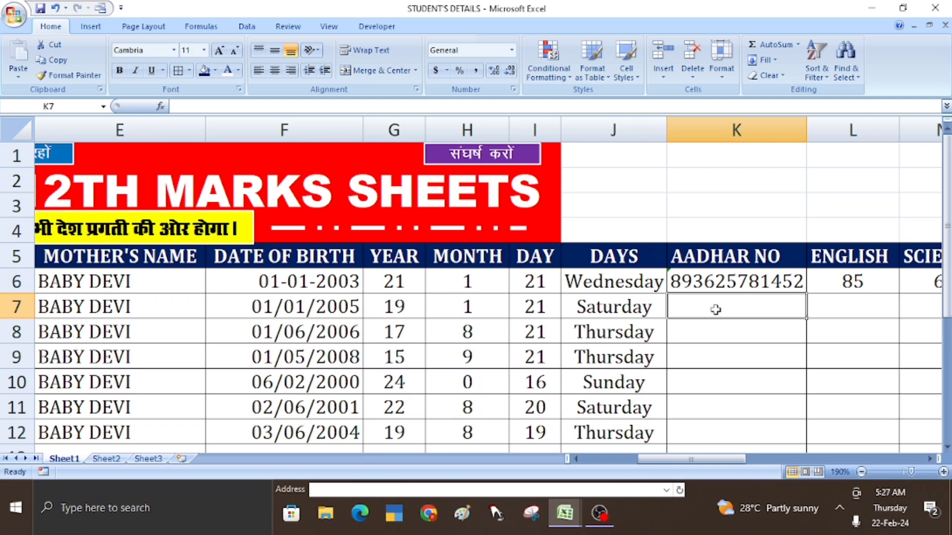
{"action": "type", "text": "'"}
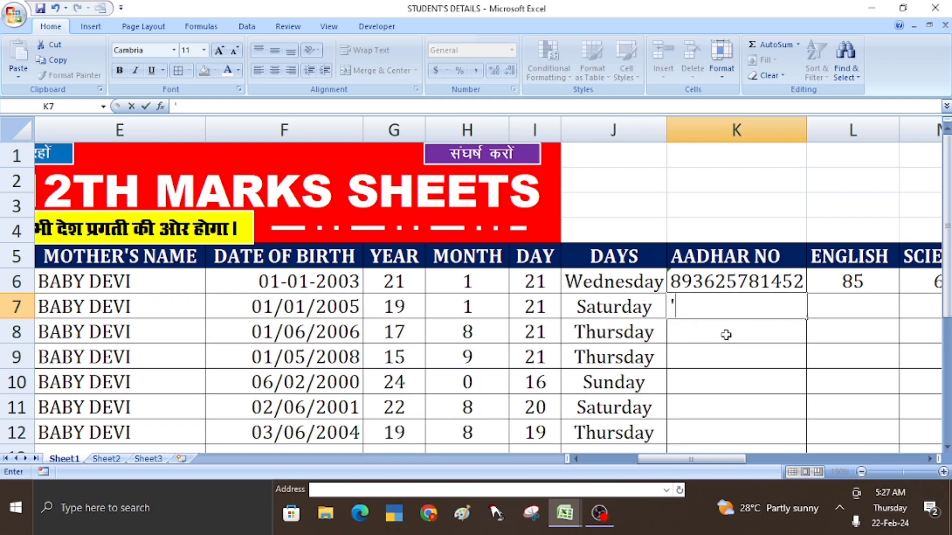
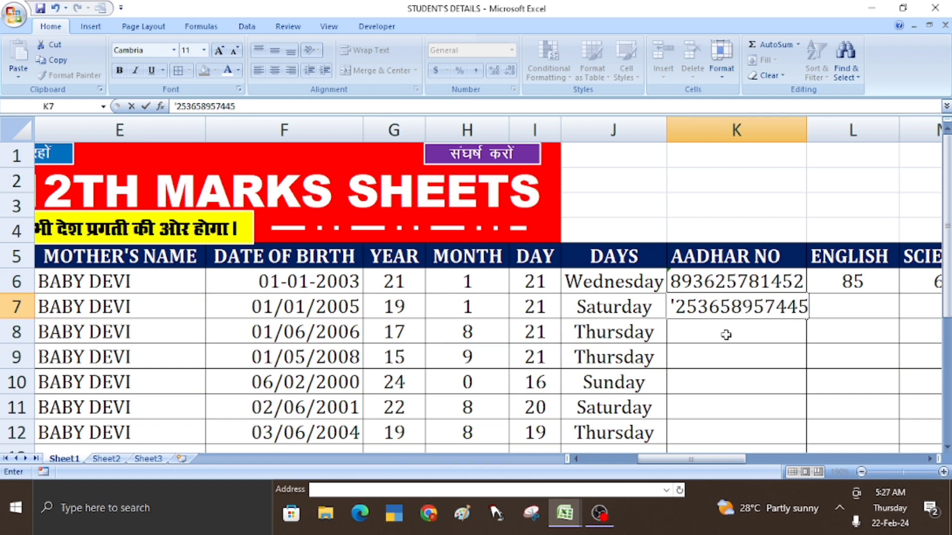
{"action": "key", "text": "Return"}
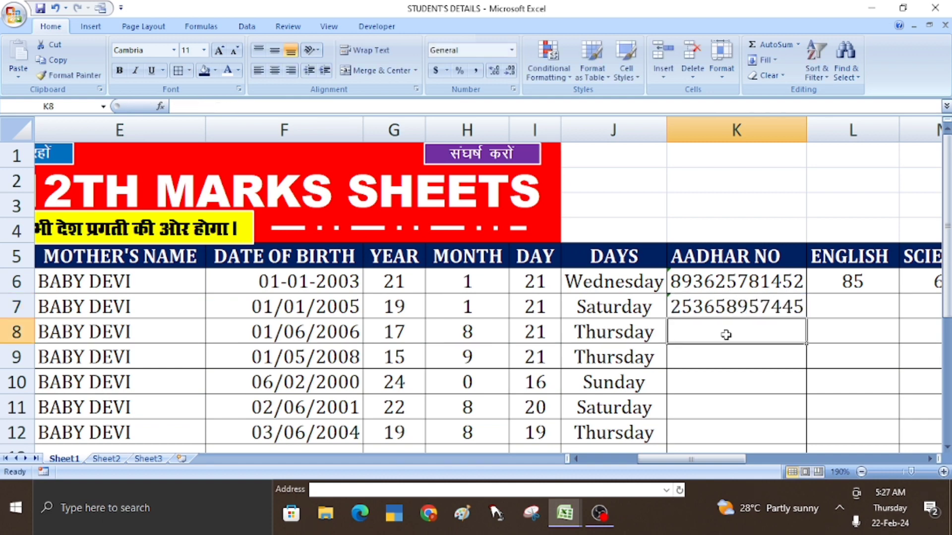
{"action": "left_click", "coordinate": [763, 308]}
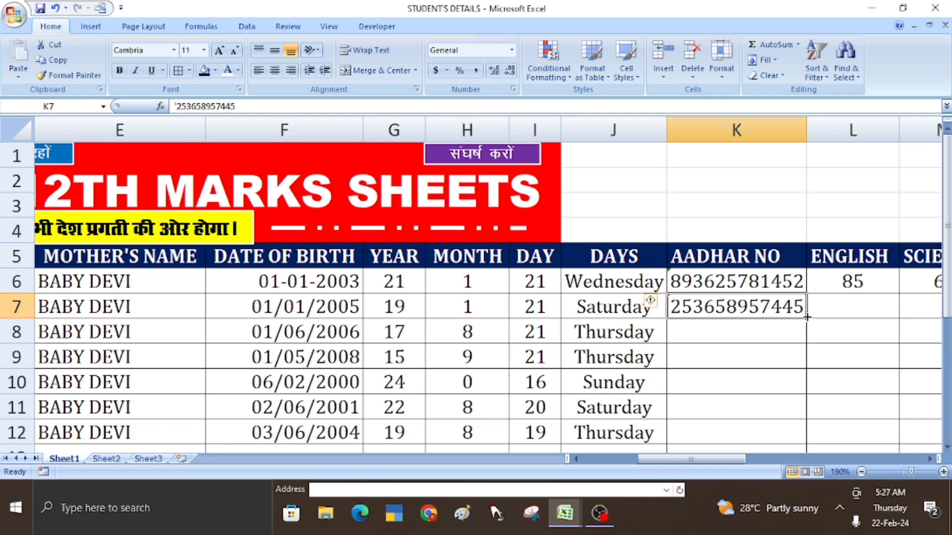
{"action": "left_click_drag", "start_coordinate": [806, 318], "coordinate": [808, 436]}
{"action": "left_click", "coordinate": [852, 314]}
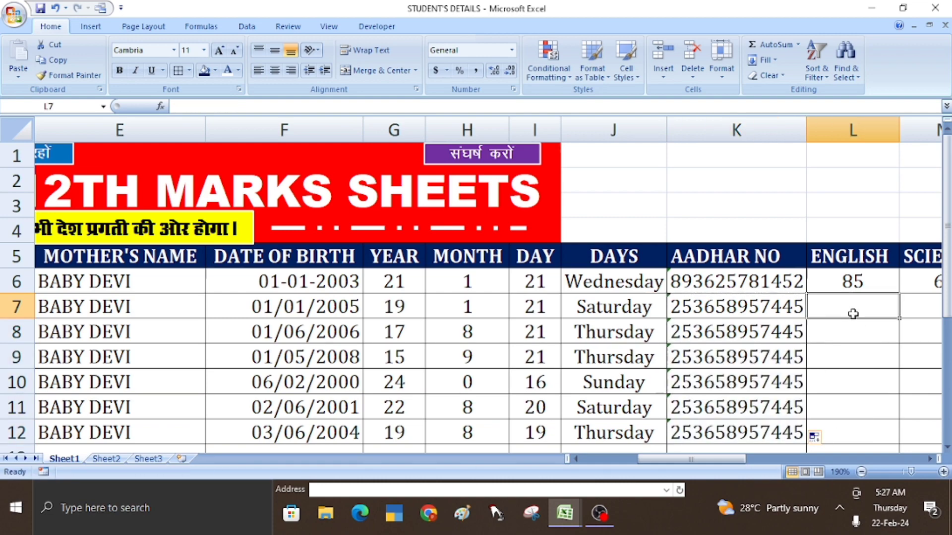
{"action": "key", "text": "Right"}
{"action": "key", "text": "Right"}
{"action": "key", "text": "Right"}
{"action": "key", "text": "Right"}
{"action": "key", "text": "Right"}
{"action": "key", "text": "Right"}
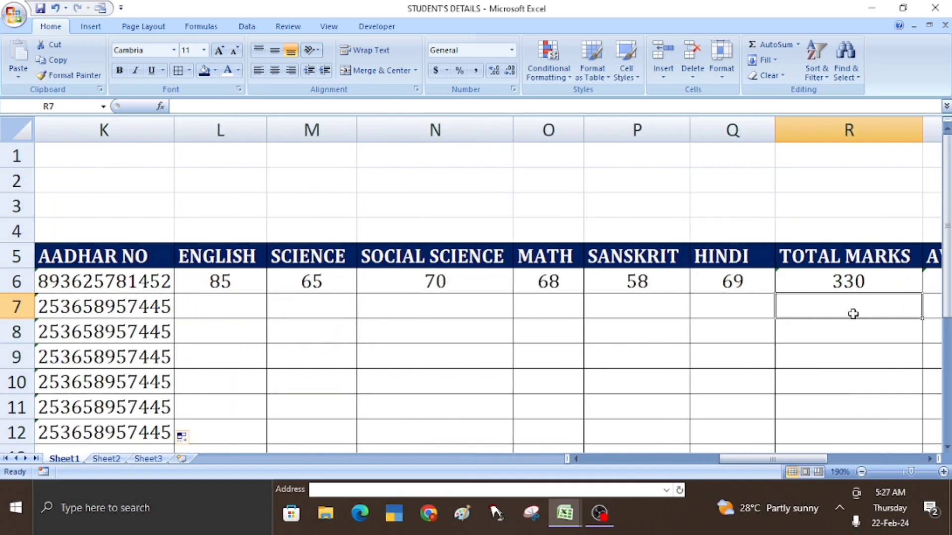
- Enter English marks 85, 65, 25, 65, 25 and 65 in L7 to L12
{"action": "left_click", "coordinate": [232, 311]}
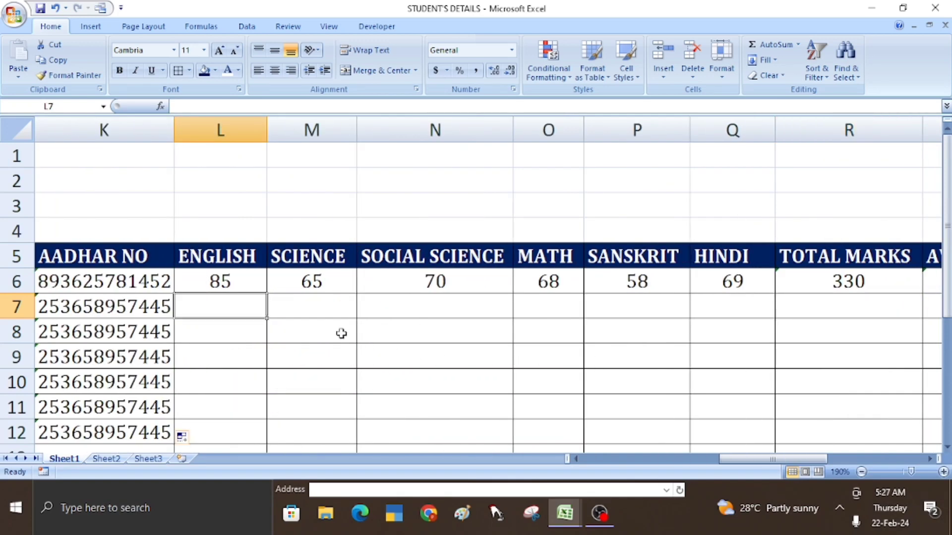
{"action": "type", "text": "85"}
{"action": "key", "text": "Return"}
{"action": "type", "text": "65"}
{"action": "key", "text": "Return"}
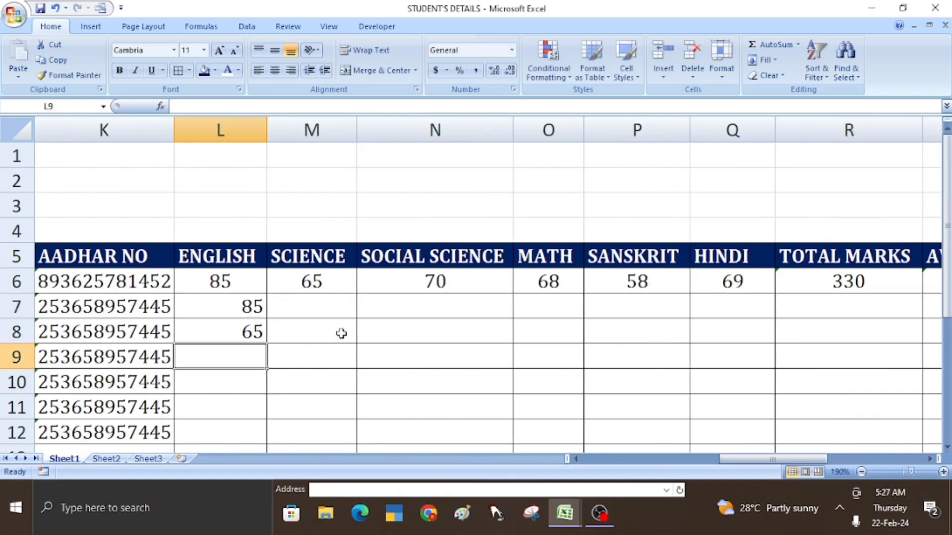
{"action": "type", "text": "25"}
{"action": "key", "text": "Return"}
{"action": "type", "text": "65"}
{"action": "key", "text": "Return"}
{"action": "type", "text": "25"}
{"action": "key", "text": "Return"}
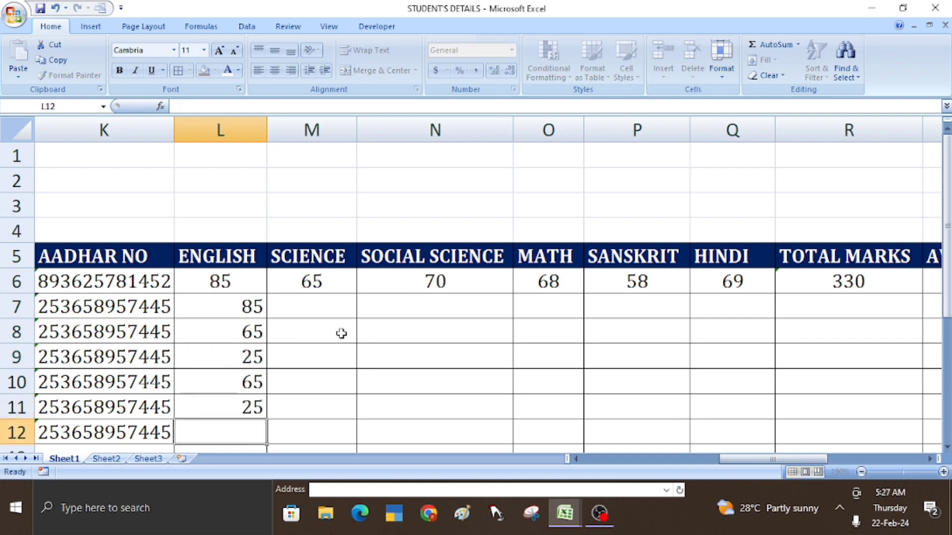
{"action": "type", "text": "65"}
{"action": "key", "text": "Tab"}
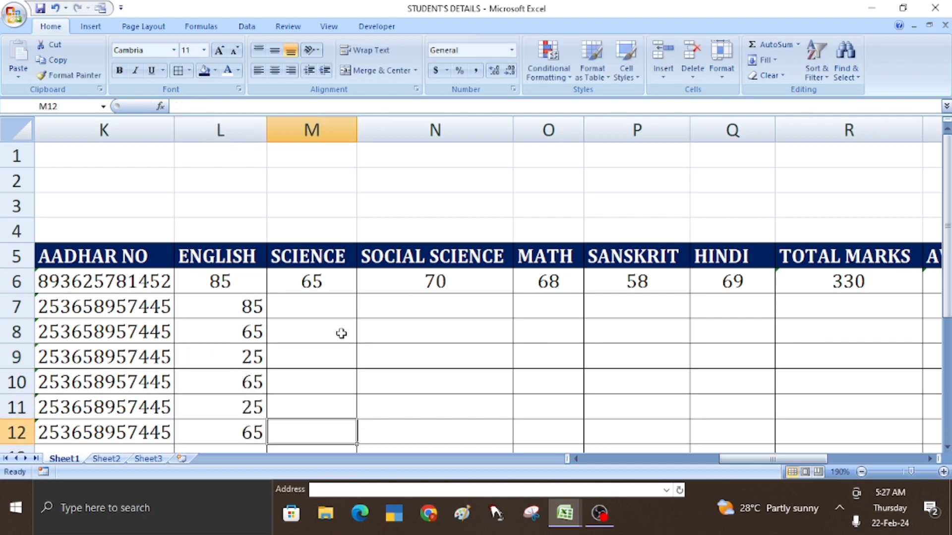
- Enter Science marks 45, 47, 58, 74, 85 and 99 from M12 up to M7
{"action": "type", "text": "45"}
{"action": "key", "text": "Up"}
{"action": "type", "text": "47"}
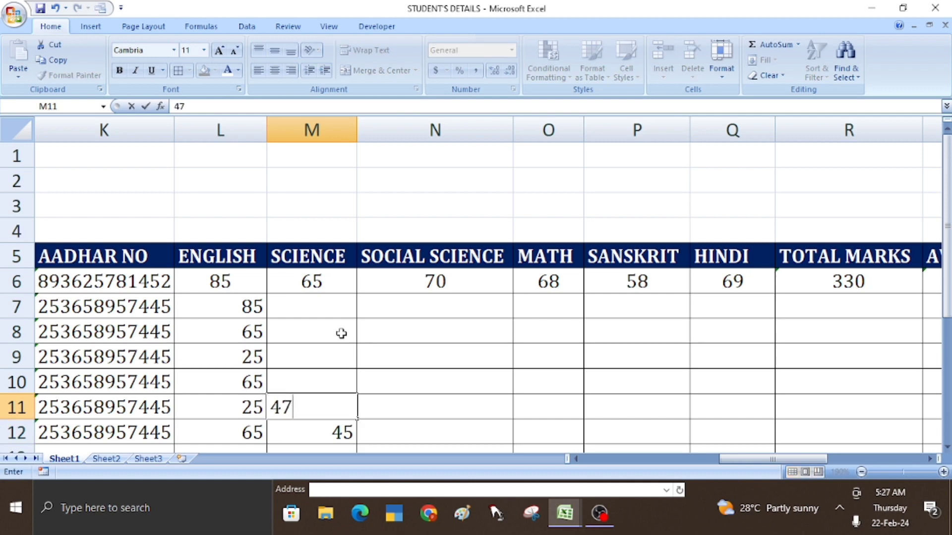
{"action": "key", "text": "Up"}
{"action": "type", "text": "58"}
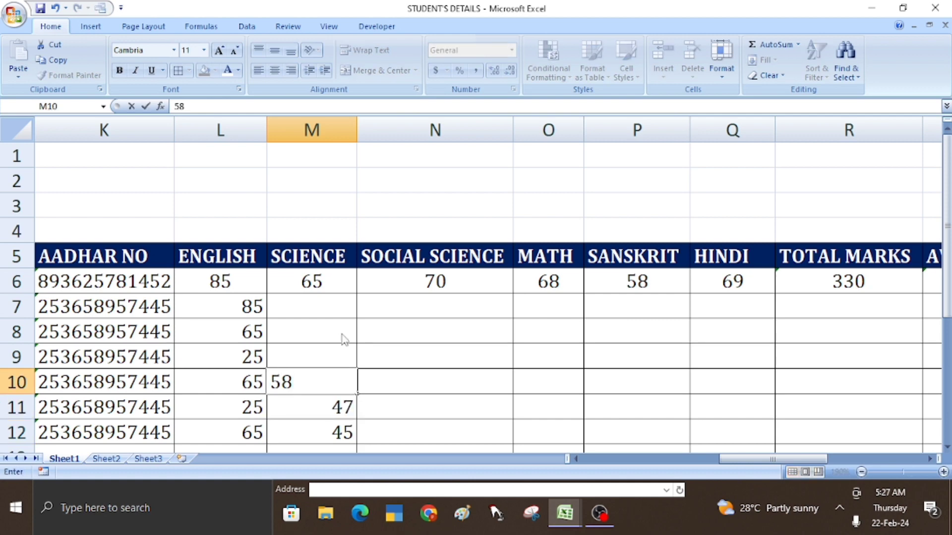
{"action": "key", "text": "Up"}
{"action": "type", "text": "74"}
{"action": "key", "text": "Up"}
{"action": "type", "text": "858"}
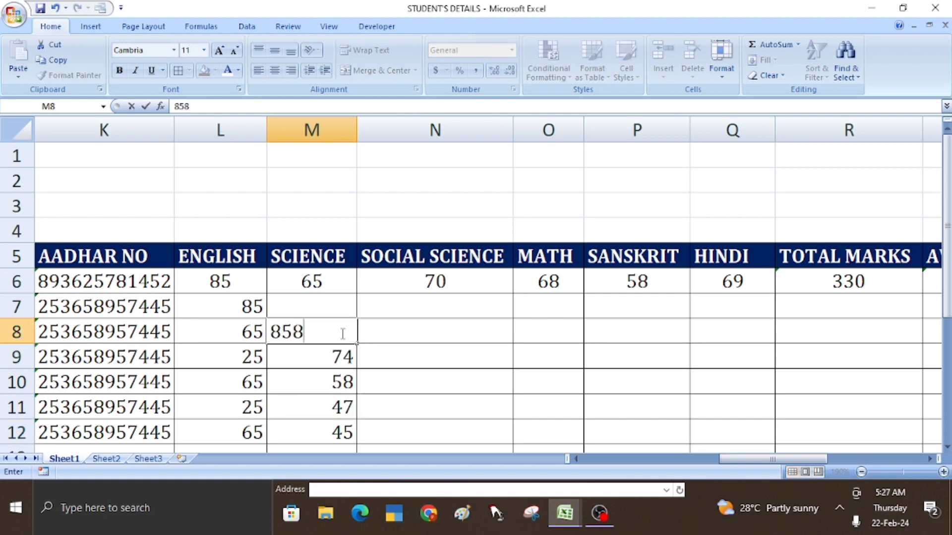
{"action": "key", "text": "BackSpace"}
{"action": "key", "text": "Up"}
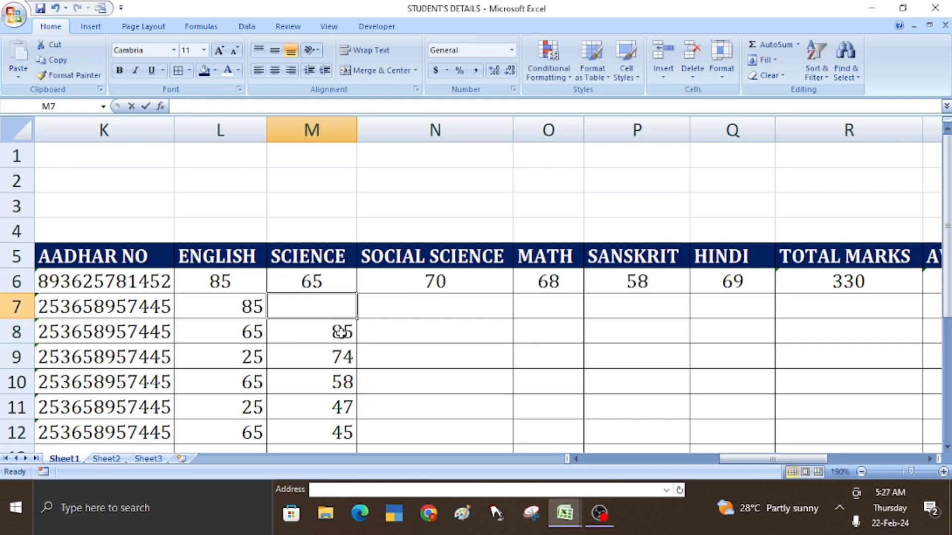
{"action": "type", "text": "99"}
{"action": "key", "text": "Right"}
- Give row 7 Social Science 25, Math 85, Sanskrit 47 and Hindi 58
{"action": "type", "text": "25"}
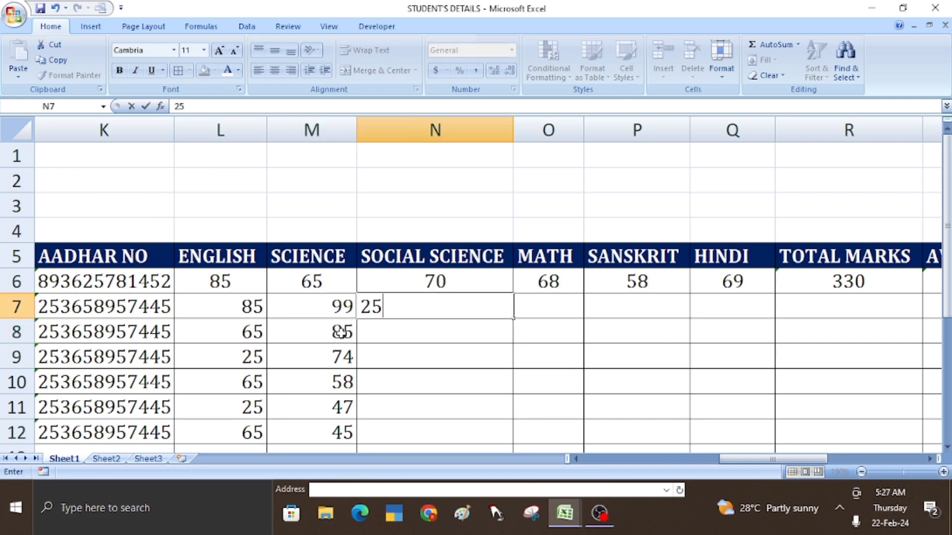
{"action": "key", "text": "Right"}
{"action": "type", "text": "85"}
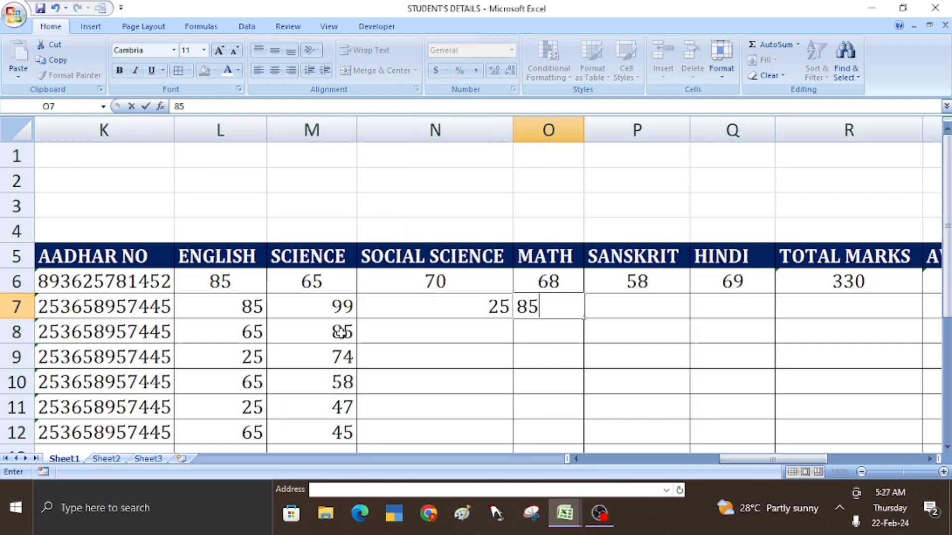
{"action": "key", "text": "Right"}
{"action": "type", "text": "47"}
{"action": "key", "text": "Right"}
{"action": "type", "text": "58"}
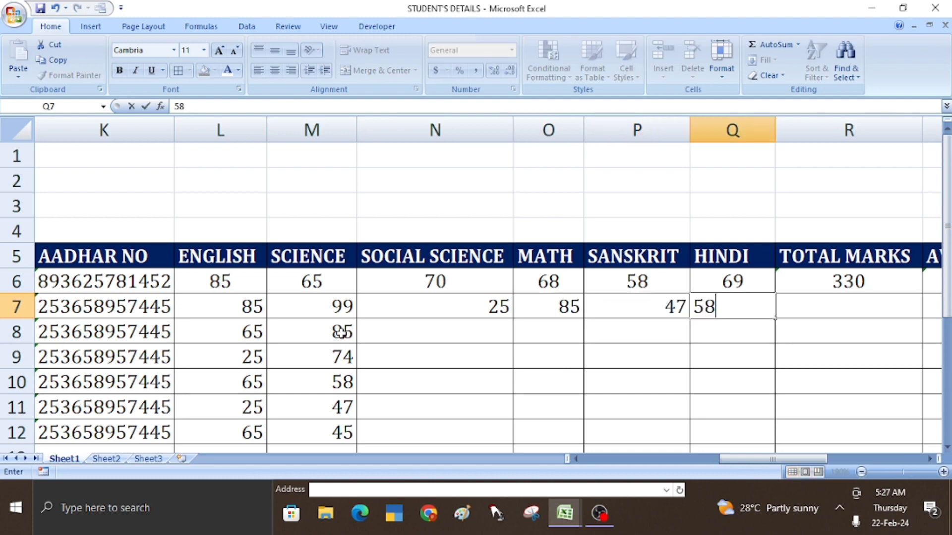
{"action": "key", "text": "Return"}
- Enter Hindi marks 52, 41, 25 and 14 in Q8 to Q11
{"action": "type", "text": "52"}
{"action": "key", "text": "Return"}
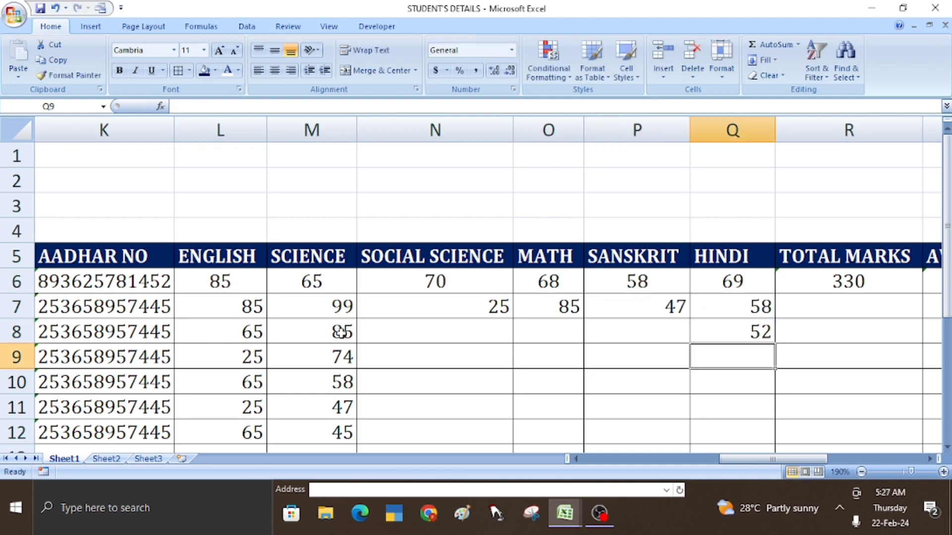
{"action": "type", "text": "41"}
{"action": "key", "text": "Return"}
{"action": "type", "text": "25"}
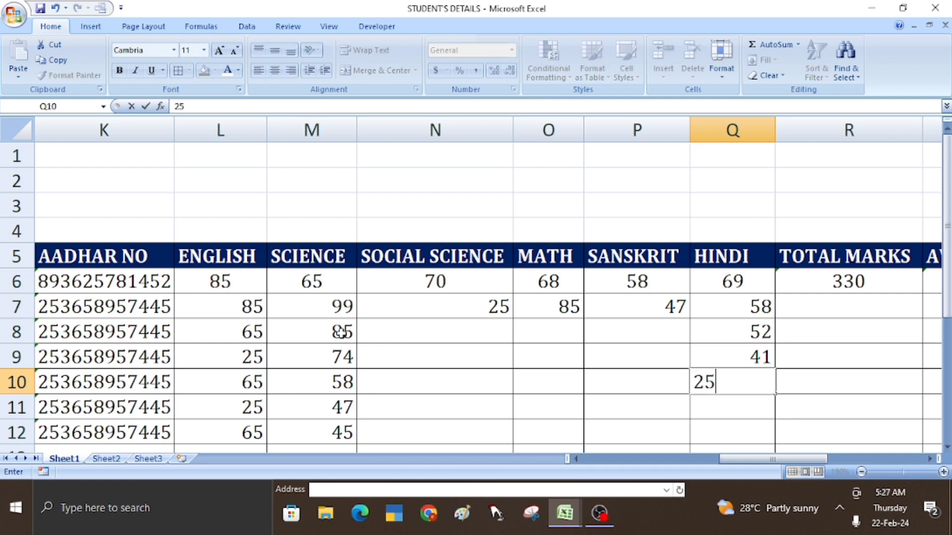
{"action": "key", "text": "Return"}
{"action": "type", "text": "14"}
{"action": "key", "text": "Left"}
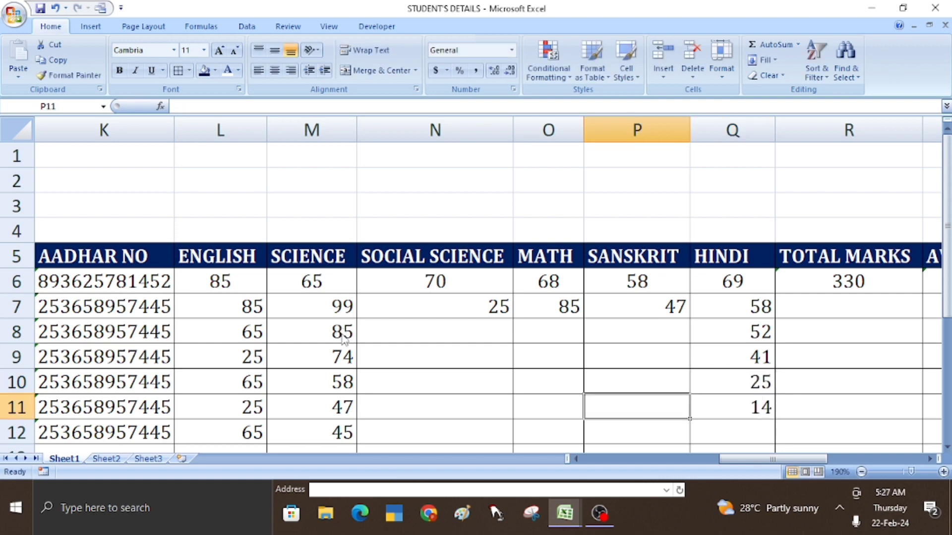
- Enter Sanskrit marks 44, 45, 65 and 77 from P11 up to P8
{"action": "type", "text": "44"}
{"action": "key", "text": "Up"}
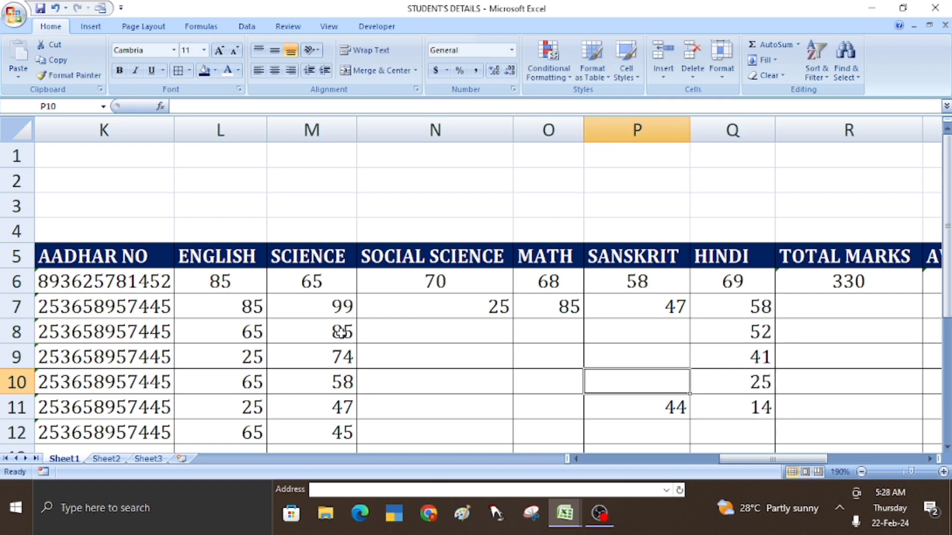
{"action": "type", "text": "45"}
{"action": "key", "text": "Up"}
{"action": "type", "text": "65"}
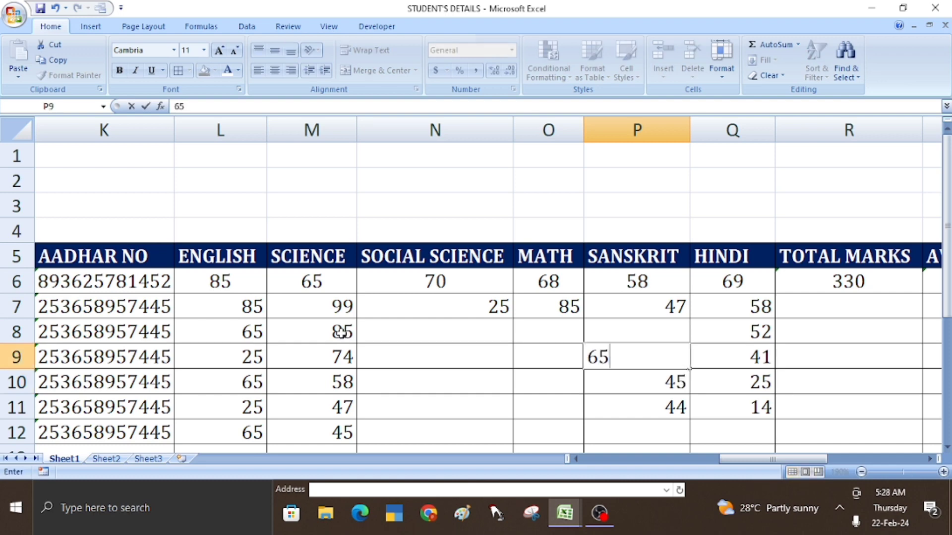
{"action": "key", "text": "Up"}
{"action": "type", "text": "77"}
{"action": "key", "text": "Left"}
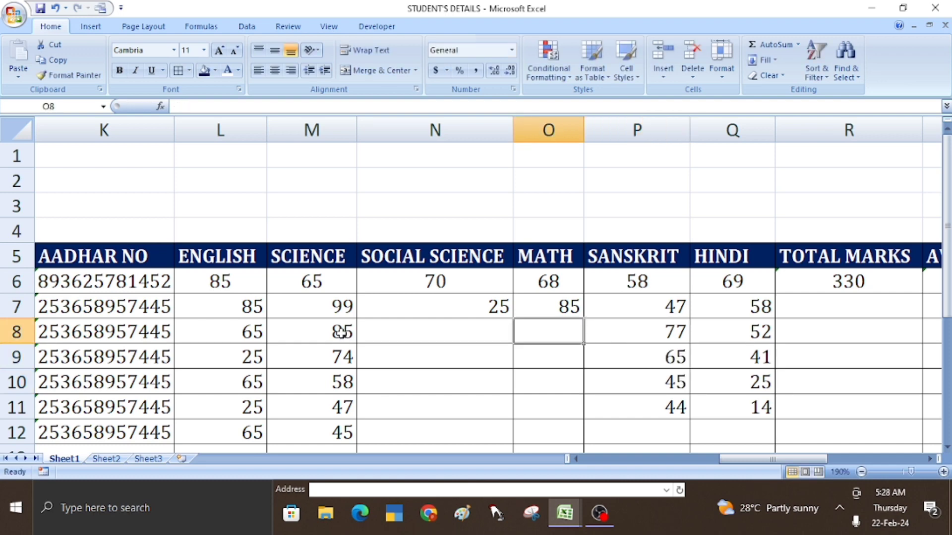
- Set Math to 25 in O8 and 41 in O9, and Sanskrit P9 to 58
{"action": "type", "text": "14"}
{"action": "key", "text": "BackSpace"}
{"action": "key", "text": "BackSpace"}
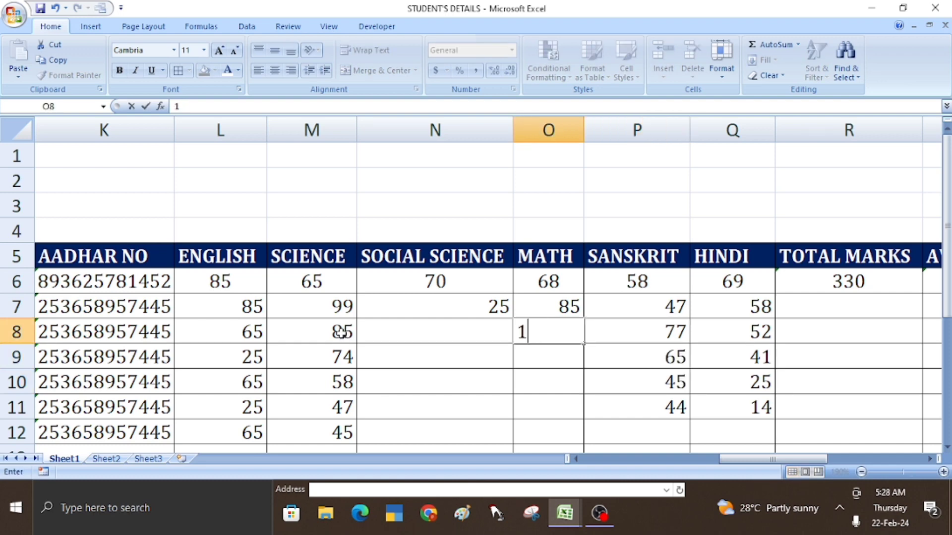
{"action": "type", "text": "25"}
{"action": "key", "text": "Return"}
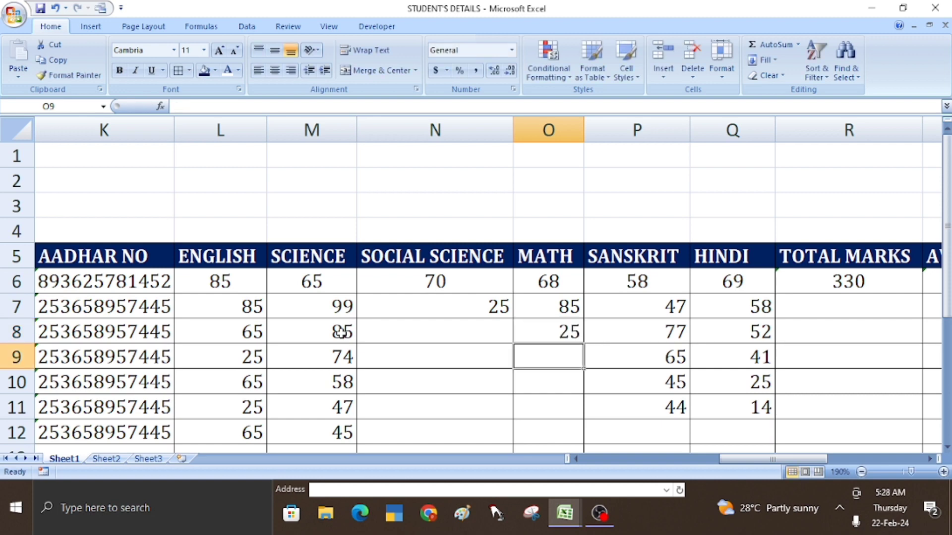
{"action": "type", "text": "41"}
{"action": "key", "text": "Right"}
{"action": "type", "text": "58"}
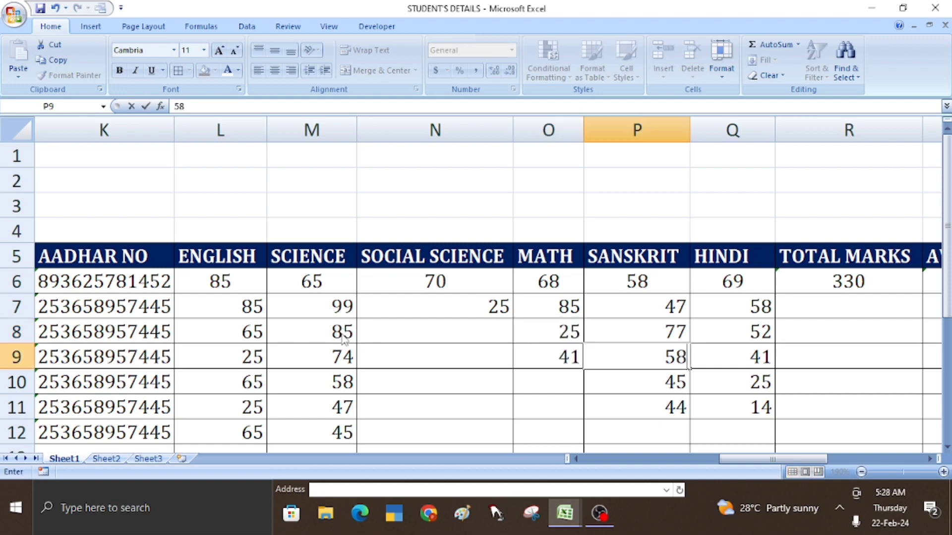
{"action": "key", "text": "Return"}
- Enter Math marks 58, 65 and 47 in O10 to O12
{"action": "key", "text": "Left"}
{"action": "type", "text": "58"}
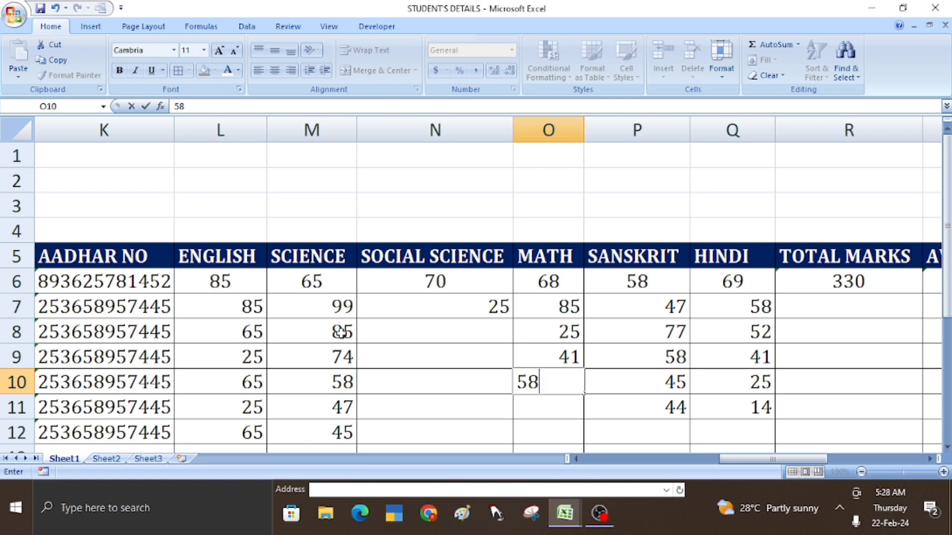
{"action": "key", "text": "Return"}
{"action": "type", "text": "658"}
{"action": "key", "text": "BackSpace"}
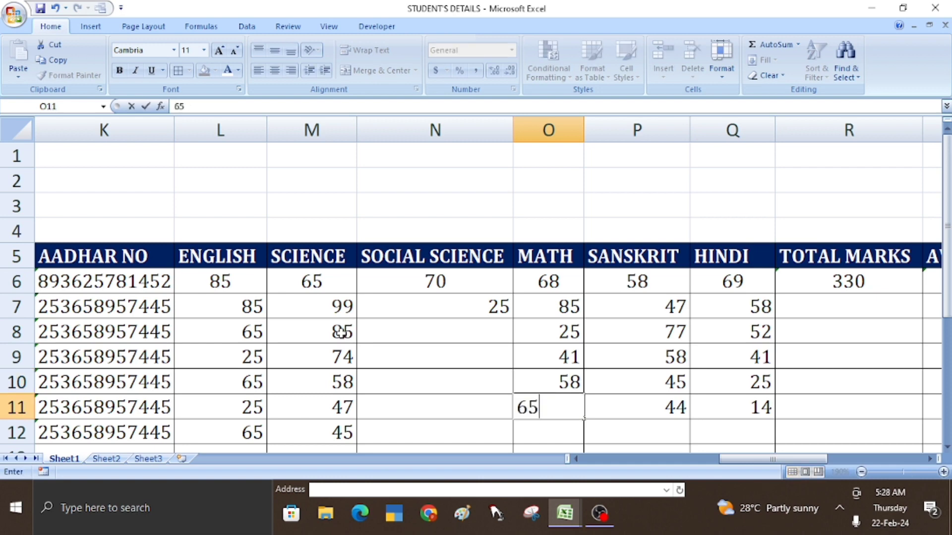
{"action": "key", "text": "Return"}
{"action": "type", "text": "47"}
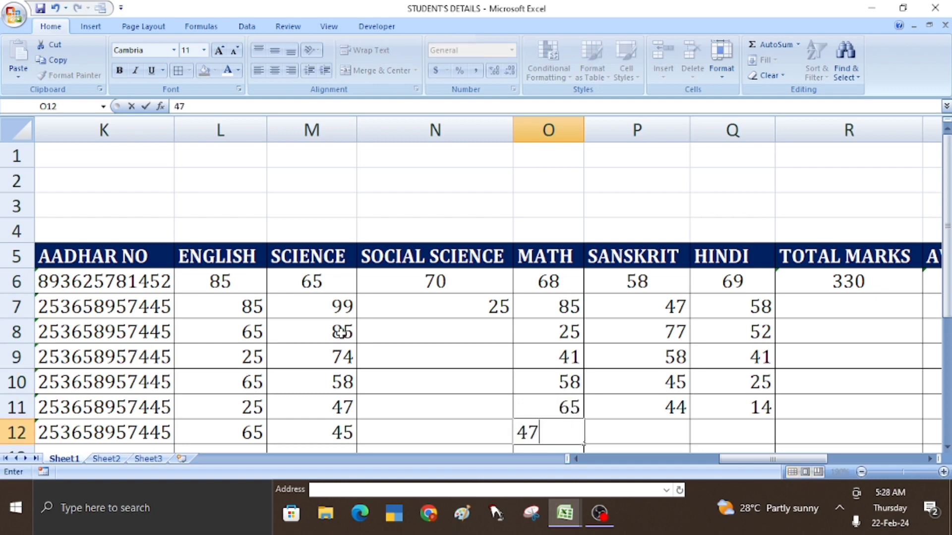
{"action": "key", "text": "Left"}
- Enter Social Science marks 25, 85, 74, 85 and 68 from N12 up to N8
{"action": "type", "text": "25"}
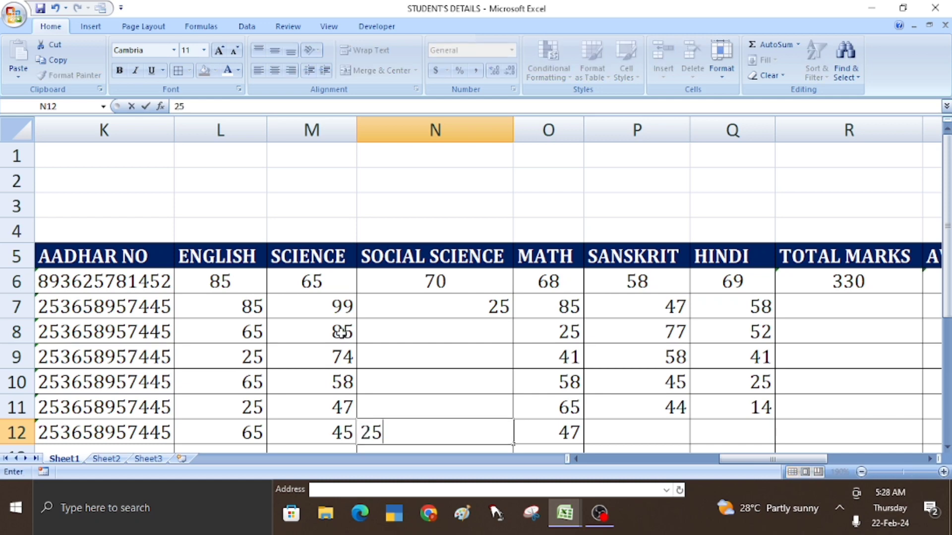
{"action": "key", "text": "Up"}
{"action": "type", "text": "85"}
{"action": "key", "text": "Up"}
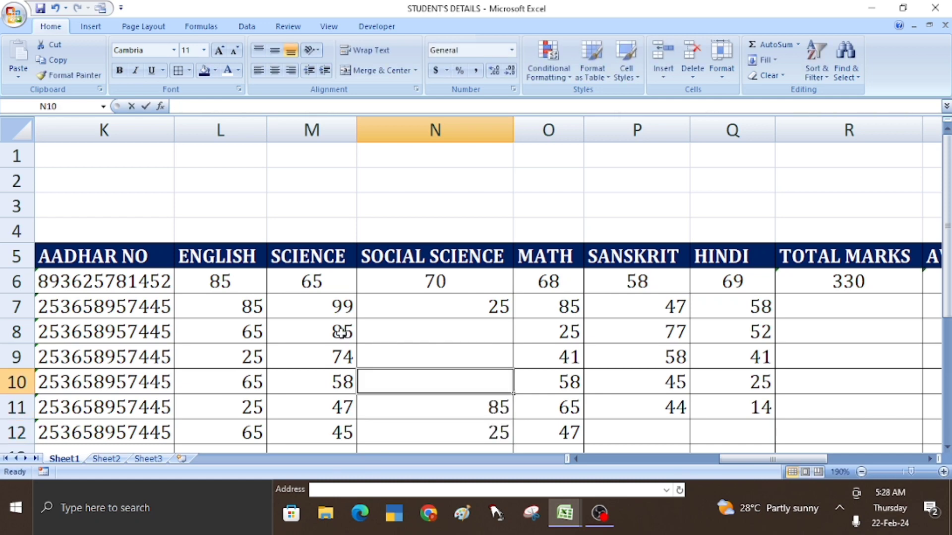
{"action": "type", "text": "74"}
{"action": "key", "text": "Up"}
{"action": "type", "text": "85"}
{"action": "key", "text": "Right"}
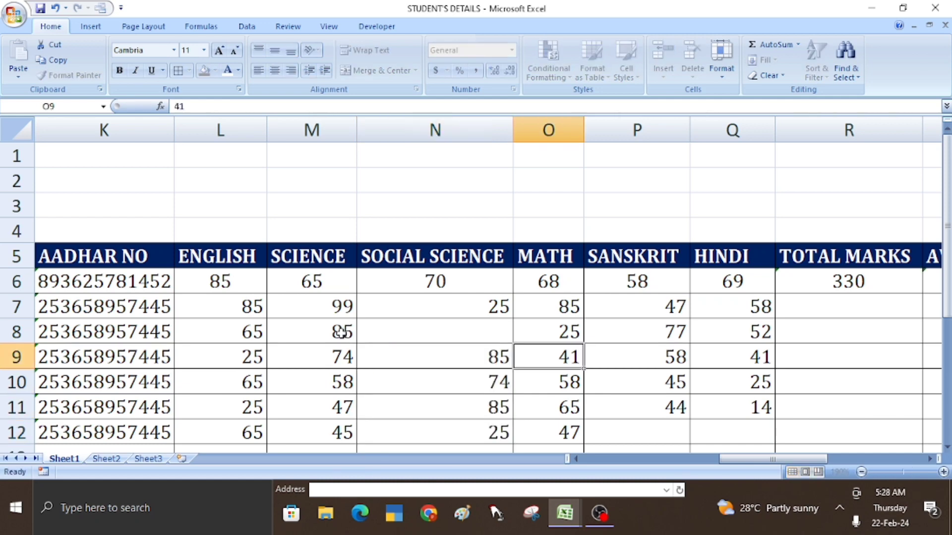
{"action": "key", "text": "Up"}
{"action": "key", "text": "Left"}
{"action": "type", "text": "68"}
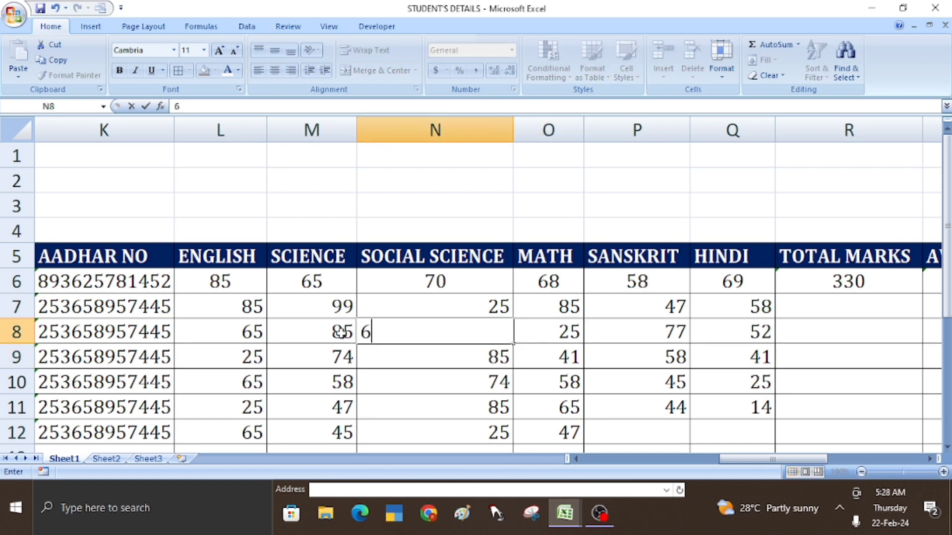
{"action": "key", "text": "Right"}
{"action": "key", "text": "Right"}
{"action": "key", "text": "Right"}
{"action": "key", "text": "Right"}
- Enter 58 as the last student's Hindi mark in Q12
{"action": "key", "text": "Down"}
{"action": "key", "text": "Down"}
{"action": "key", "text": "Down"}
{"action": "key", "text": "Down"}
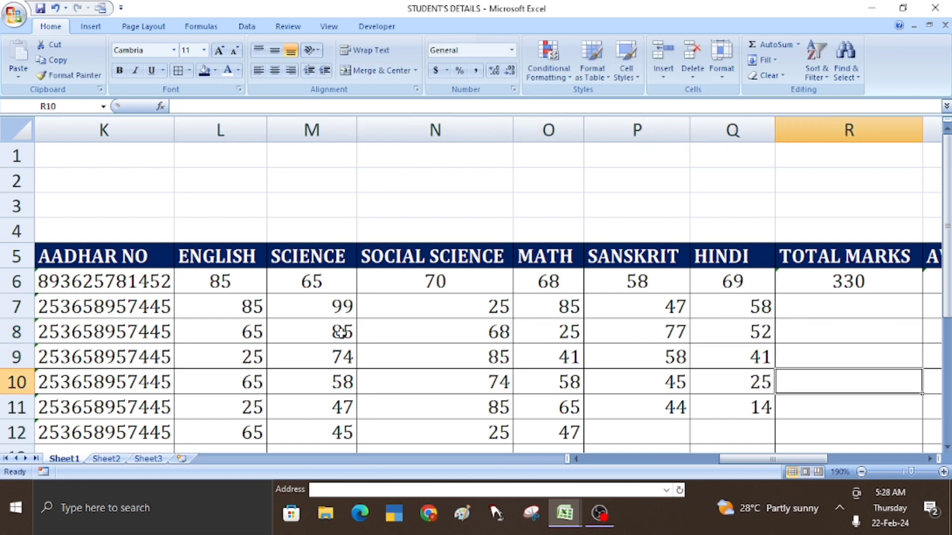
{"action": "key", "text": "Left"}
{"action": "type", "text": "58"}
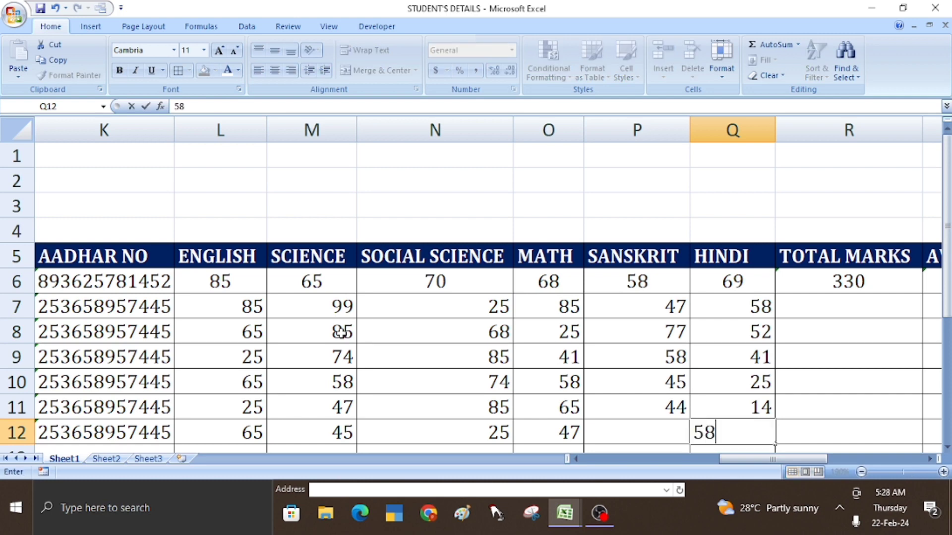
{"action": "key", "text": "Left"}
- Commit the P12 Sanskrit entry and centre the subject marks in L6:Q12
{"action": "type", "text": "99"}
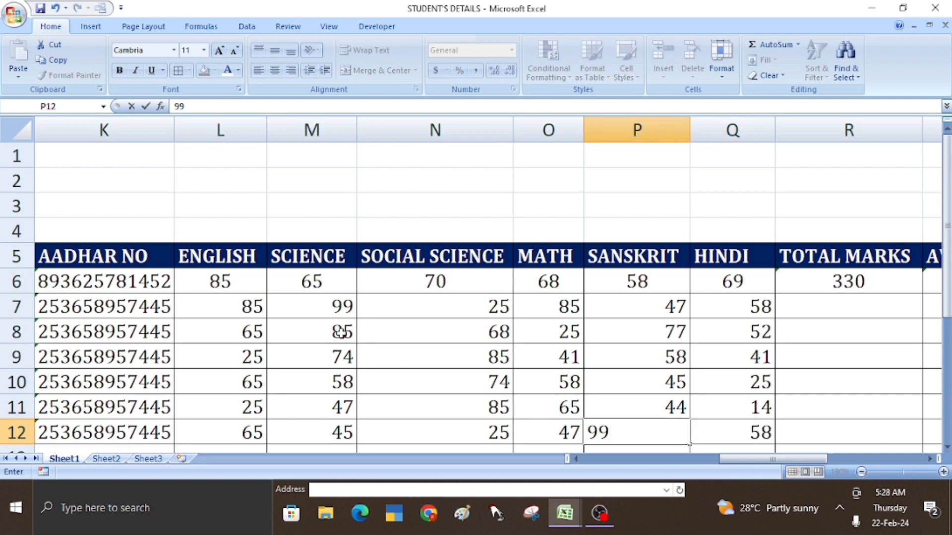
{"action": "type", "text": "6"}
{"action": "left_click", "coordinate": [366, 333]}
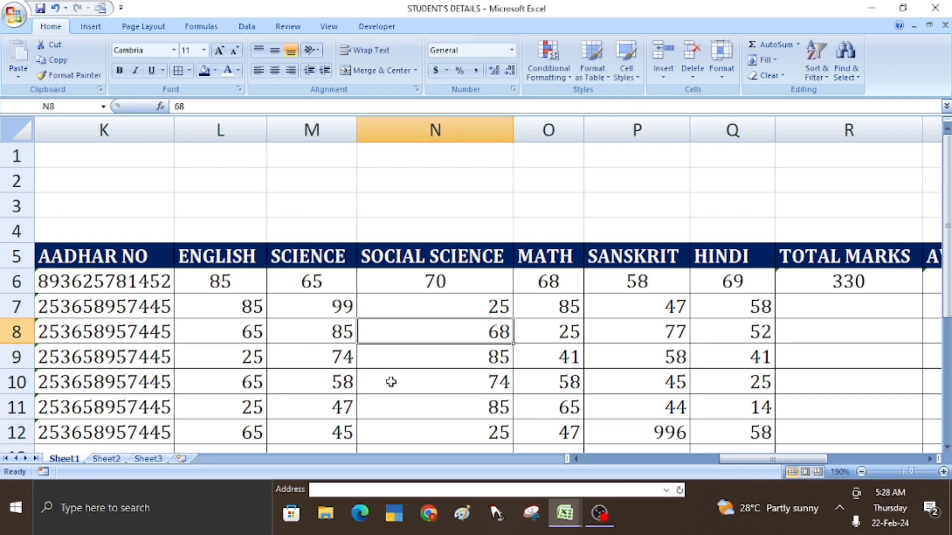
{"action": "left_click_drag", "start_coordinate": [226, 282], "coordinate": [727, 438]}
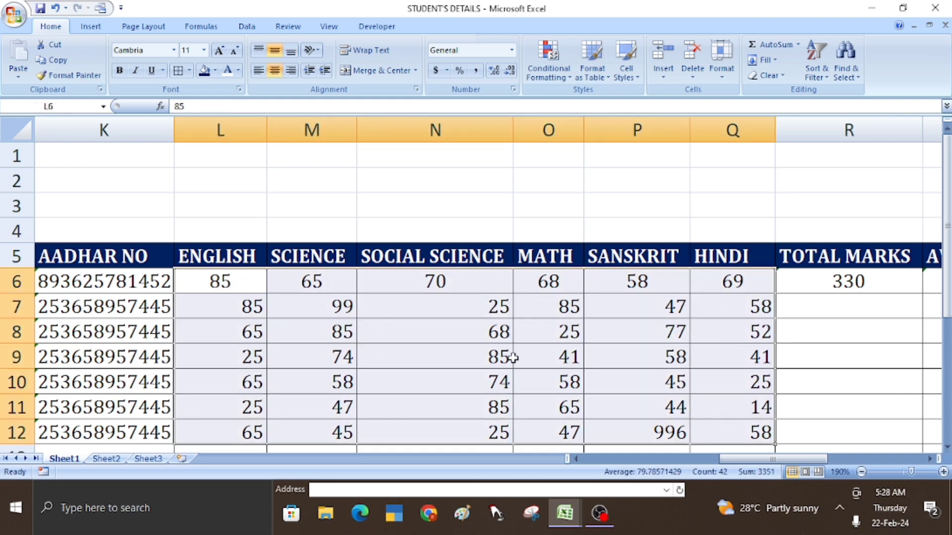
{"action": "left_click", "coordinate": [271, 72]}
{"action": "left_click", "coordinate": [274, 50]}
{"action": "left_click", "coordinate": [274, 66]}
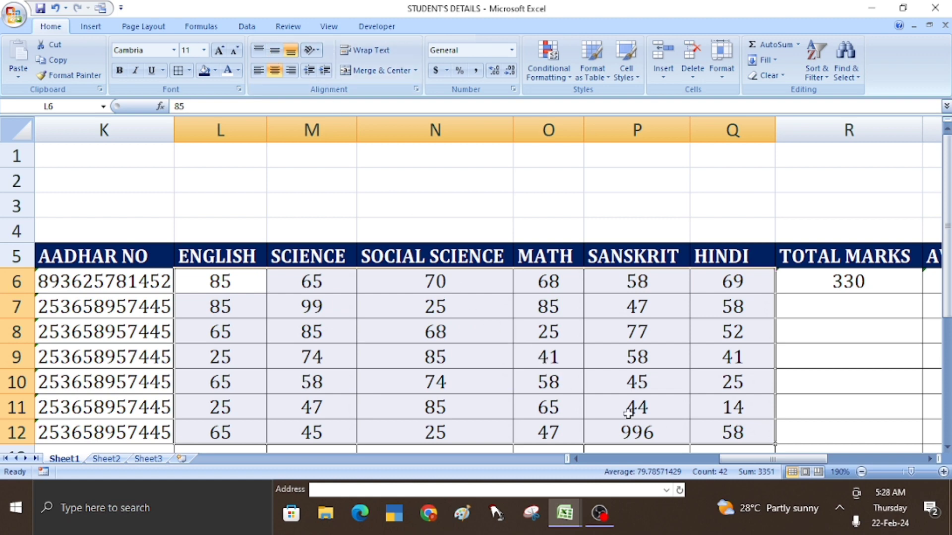
- Correct the last student's Sanskrit mark in P12 from 996 to 85
{"action": "left_click", "coordinate": [645, 434]}
{"action": "type", "text": "85"}
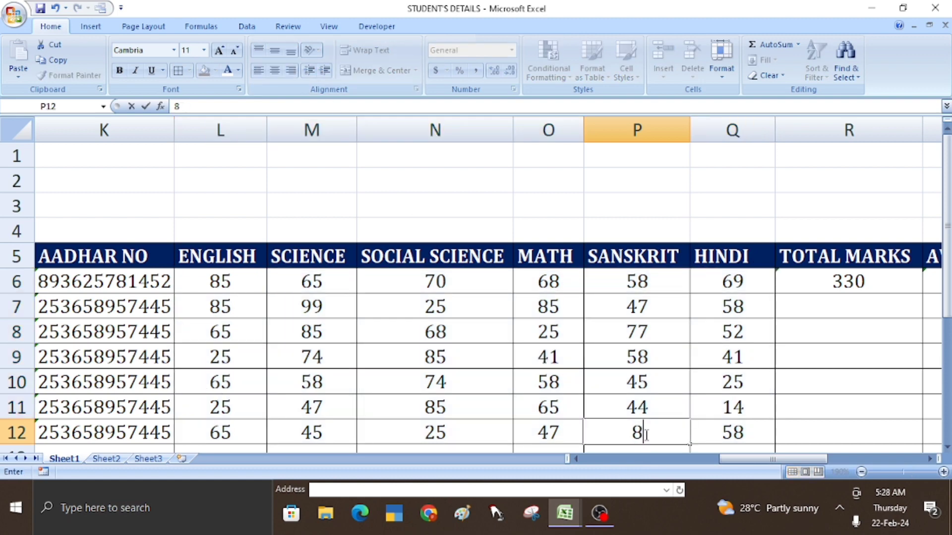
{"action": "key", "text": "Return"}
{"action": "scroll", "coordinate": [645, 435], "scroll_direction": "up", "scroll_amount": 1}
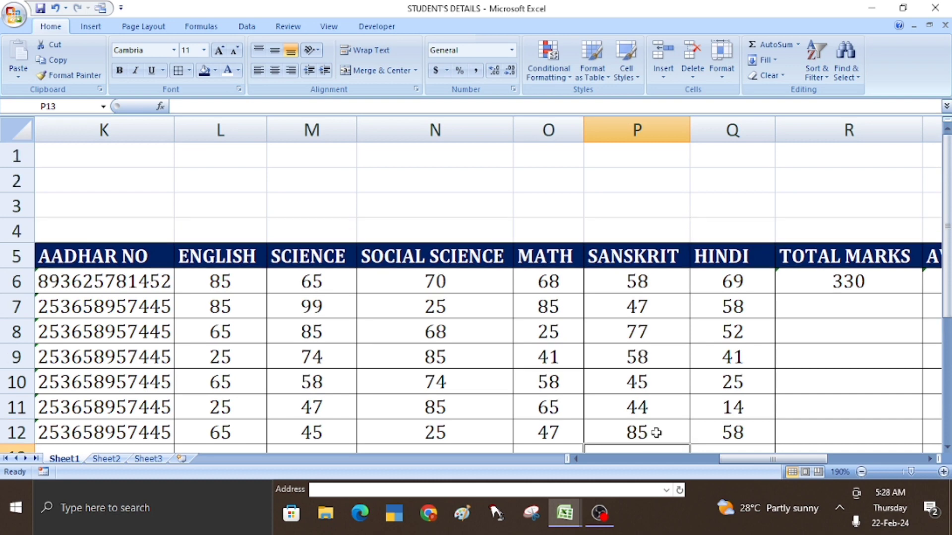
{"action": "left_click", "coordinate": [823, 277]}
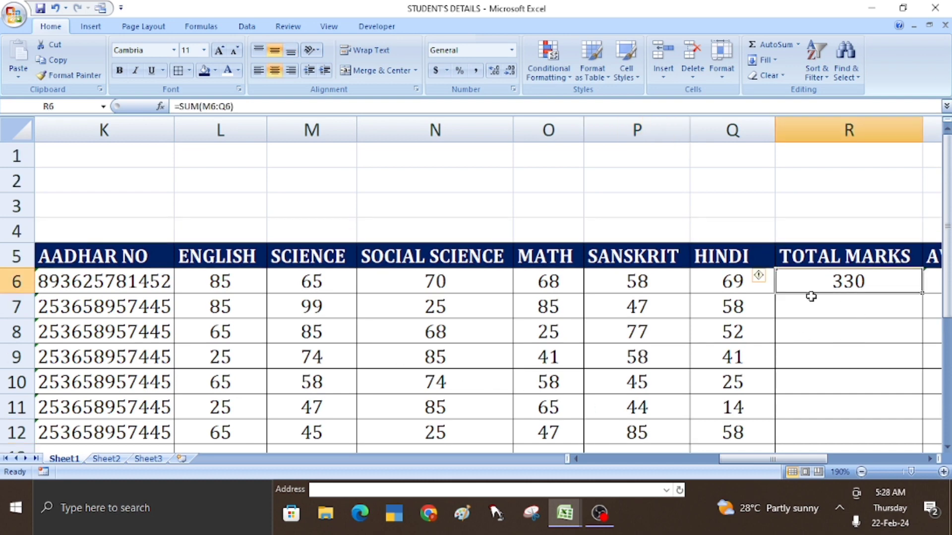
{"action": "key", "text": "Right"}
{"action": "key", "text": "Right"}
{"action": "key", "text": "Right"}
{"action": "key", "text": "Right"}
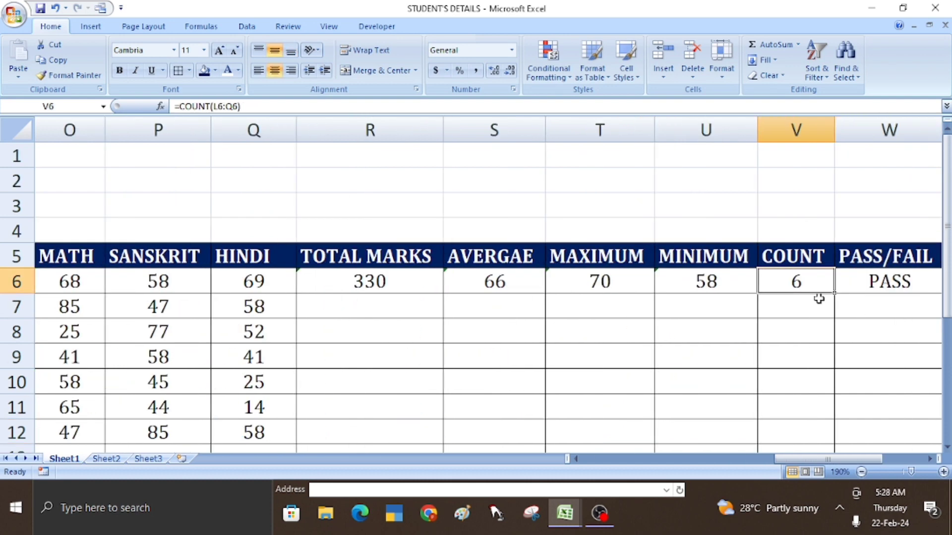
{"action": "key", "text": "Right"}
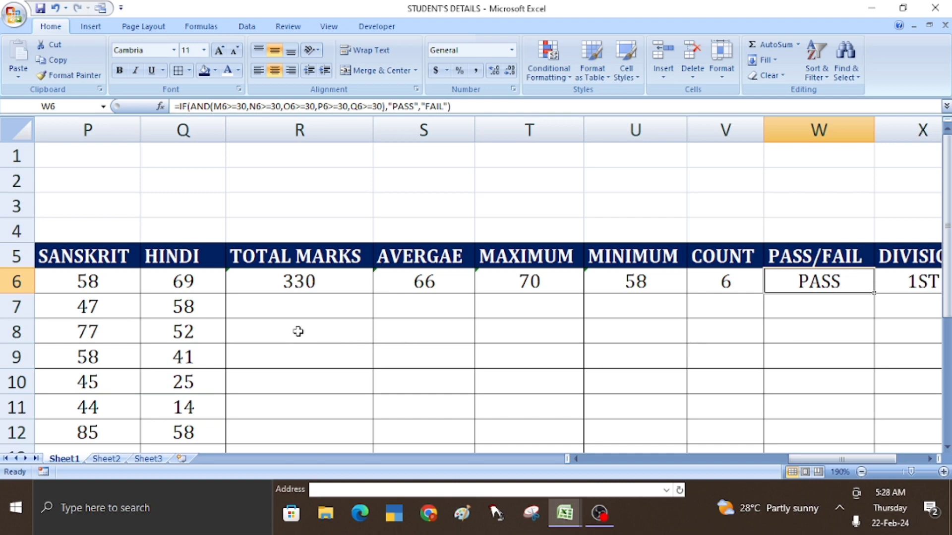
{"action": "key", "text": "Right"}
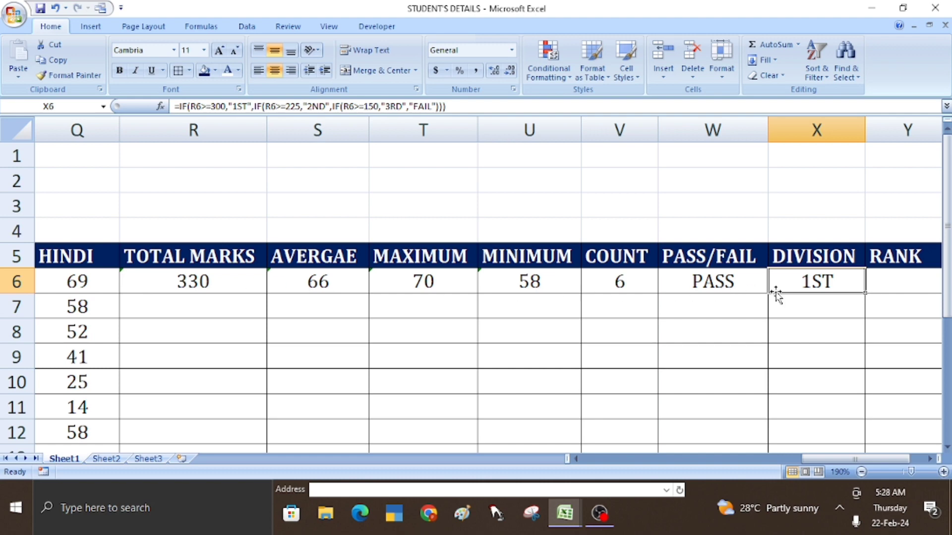
{"action": "left_click_drag", "start_coordinate": [162, 286], "coordinate": [463, 291]}
{"action": "left_click_drag", "start_coordinate": [526, 283], "coordinate": [624, 290]}
{"action": "double_click", "coordinate": [732, 282]}
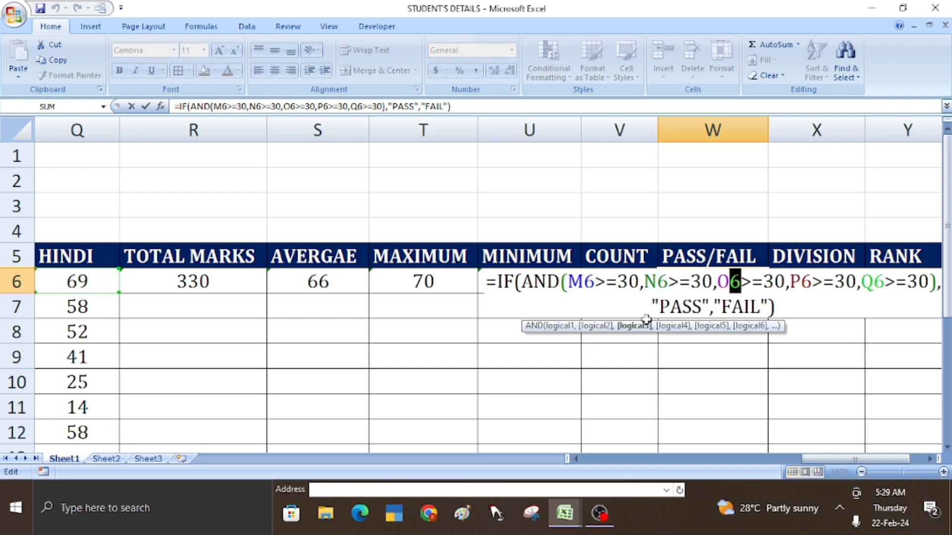
{"action": "key", "text": "Return"}
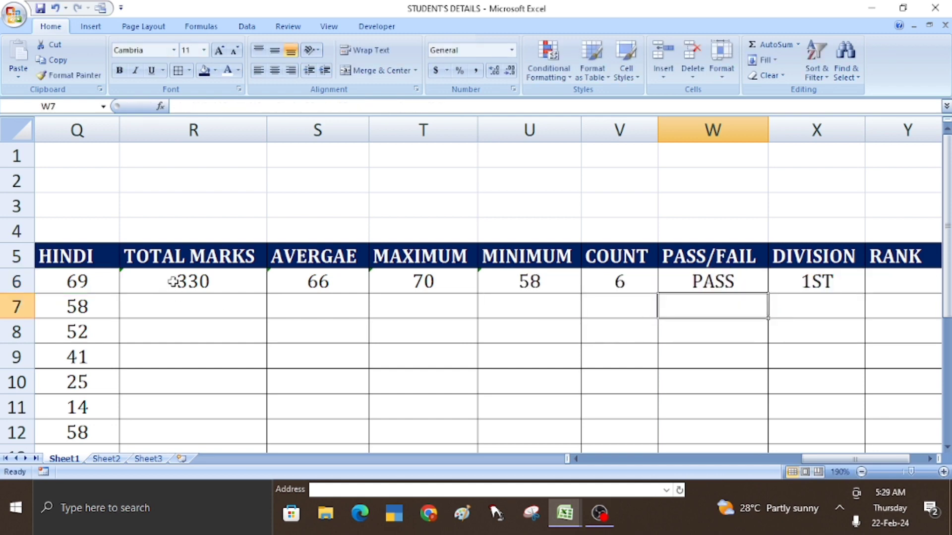
{"action": "left_click_drag", "start_coordinate": [172, 281], "coordinate": [172, 282]}
{"action": "key", "text": "shift+Right"}
{"action": "key", "text": "shift+Right"}
{"action": "key", "text": "shift+Right"}
{"action": "key", "text": "shift+Right"}
{"action": "key", "text": "shift+Right"}
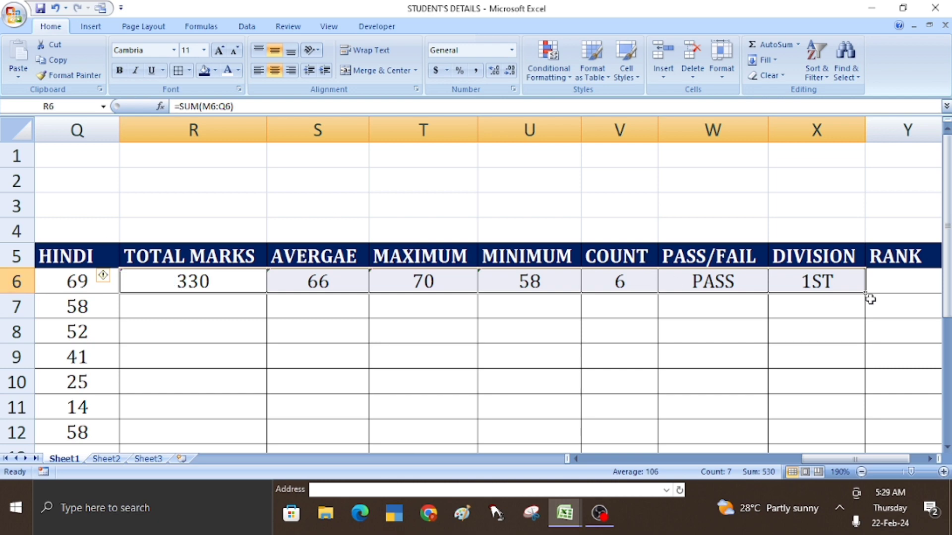
- Fill the R6:X6 result formulas down to row 12 and check the row 8 and row 7 results
{"action": "double_click", "coordinate": [867, 296]}
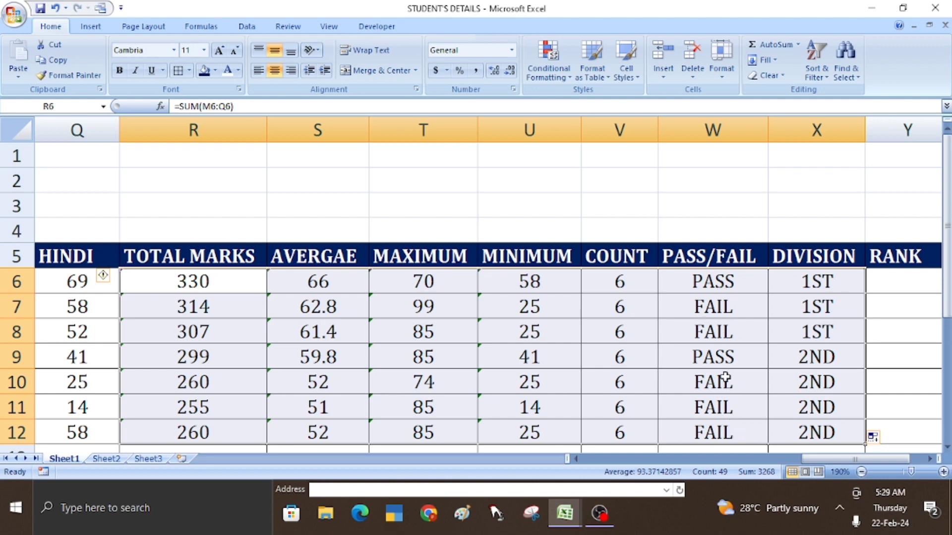
{"action": "left_click", "coordinate": [720, 336]}
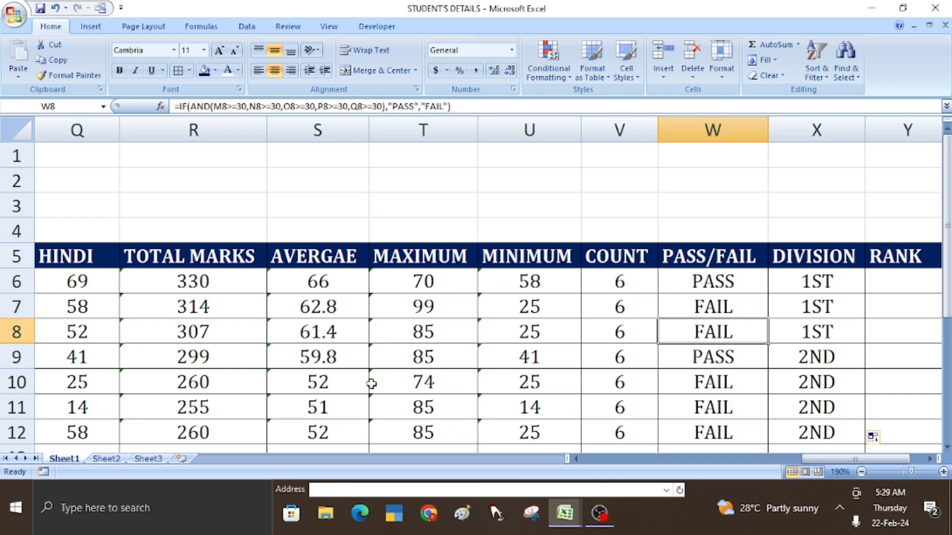
{"action": "left_click", "coordinate": [532, 308]}
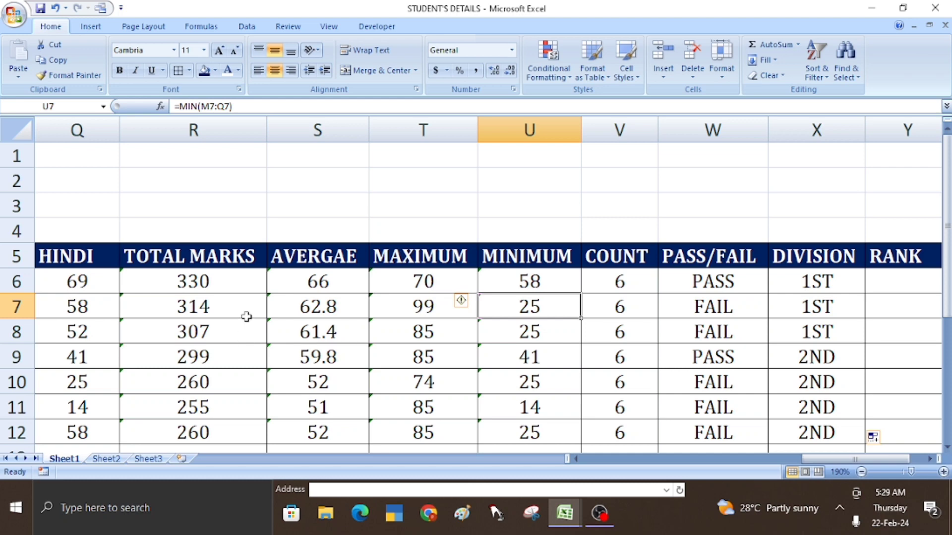
- Change row 11 marks to Science 99, Social Science 88, Math 58, Sanskrit 98 and Hindi 47
{"action": "left_click", "coordinate": [181, 291]}
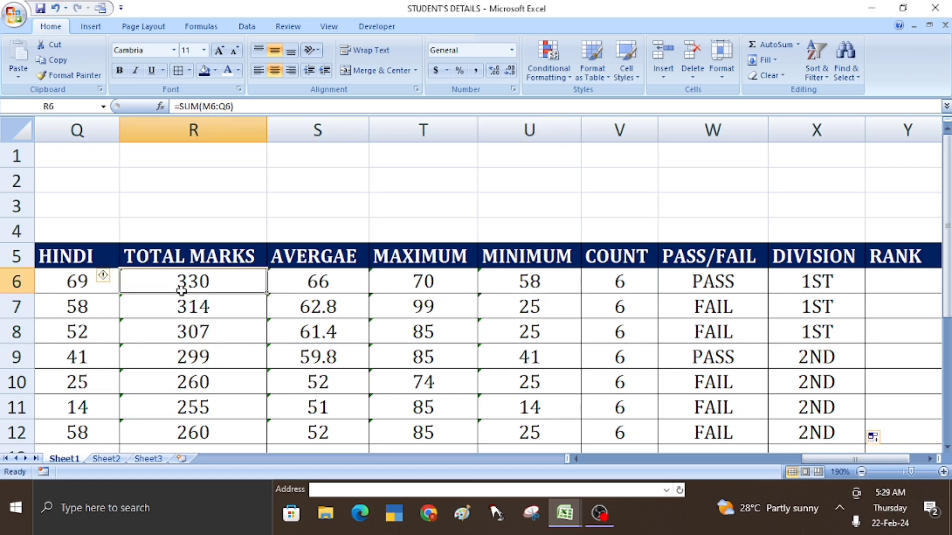
{"action": "key", "text": "Left"}
{"action": "key", "text": "Left"}
{"action": "key", "text": "Left"}
{"action": "key", "text": "Left"}
{"action": "key", "text": "Left"}
{"action": "key", "text": "Down"}
{"action": "key", "text": "Down"}
{"action": "key", "text": "Down"}
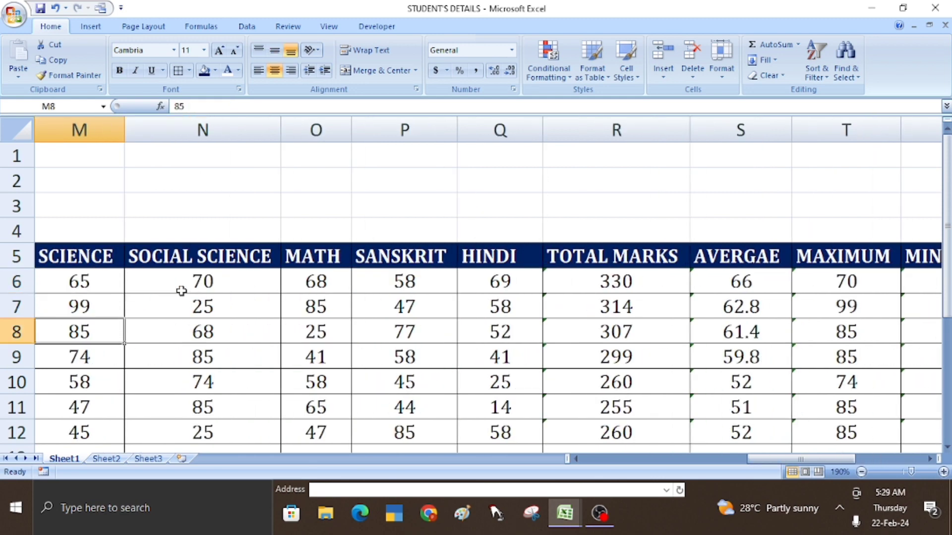
{"action": "key", "text": "Down"}
{"action": "key", "text": "Down"}
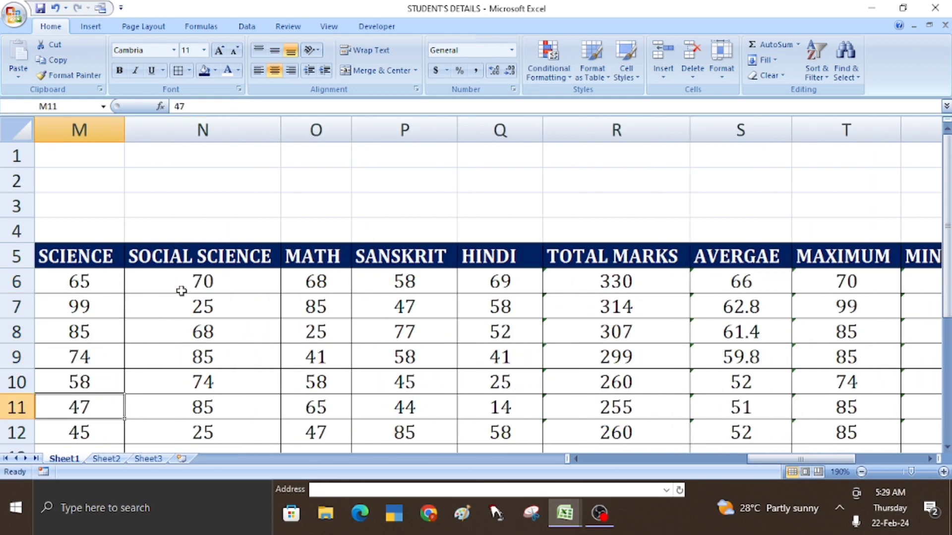
{"action": "type", "text": "99"}
{"action": "key", "text": "Tab"}
{"action": "key", "text": "Tab"}
{"action": "type", "text": "5"}
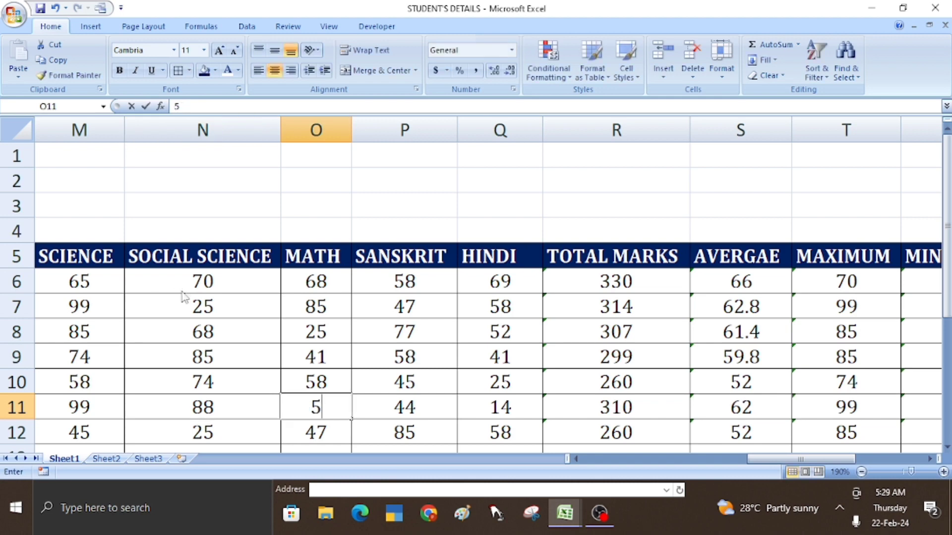
{"action": "type", "text": "8"}
{"action": "key", "text": "Tab"}
{"action": "type", "text": "98"}
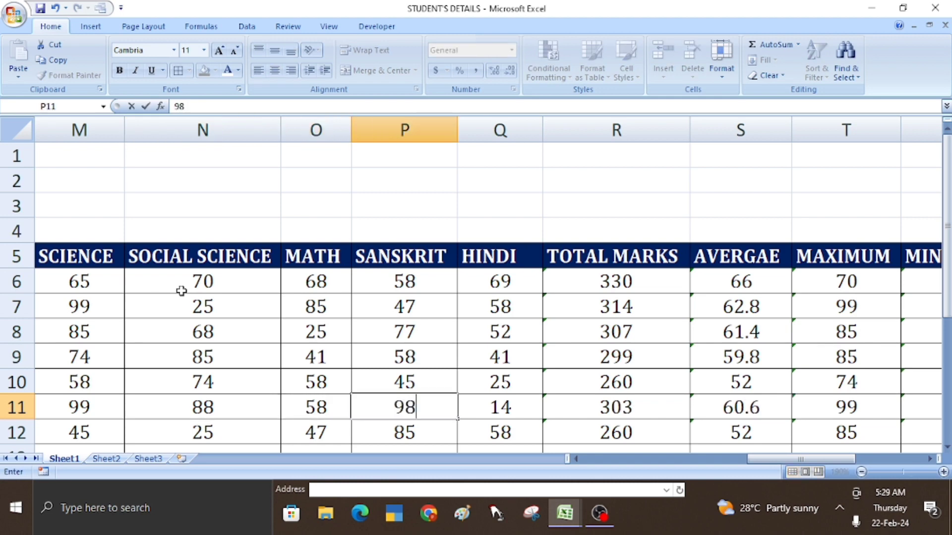
{"action": "key", "text": "Tab"}
{"action": "type", "text": "47"}
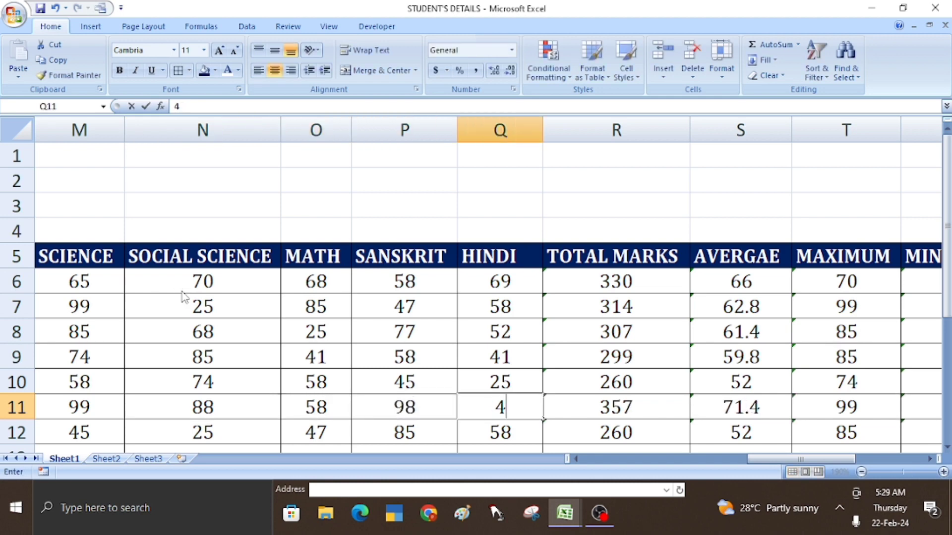
{"action": "key", "text": "Tab"}
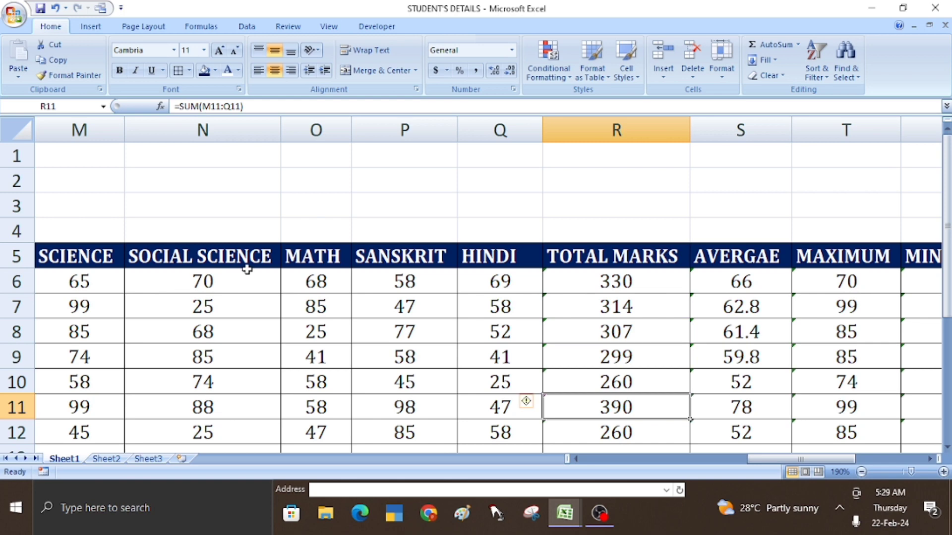
{"action": "left_click", "coordinate": [575, 275]}
{"action": "key", "text": "Right"}
{"action": "key", "text": "Right"}
{"action": "key", "text": "Right"}
{"action": "key", "text": "Right"}
{"action": "key", "text": "Right"}
{"action": "key", "text": "Right"}
{"action": "key", "text": "Right"}
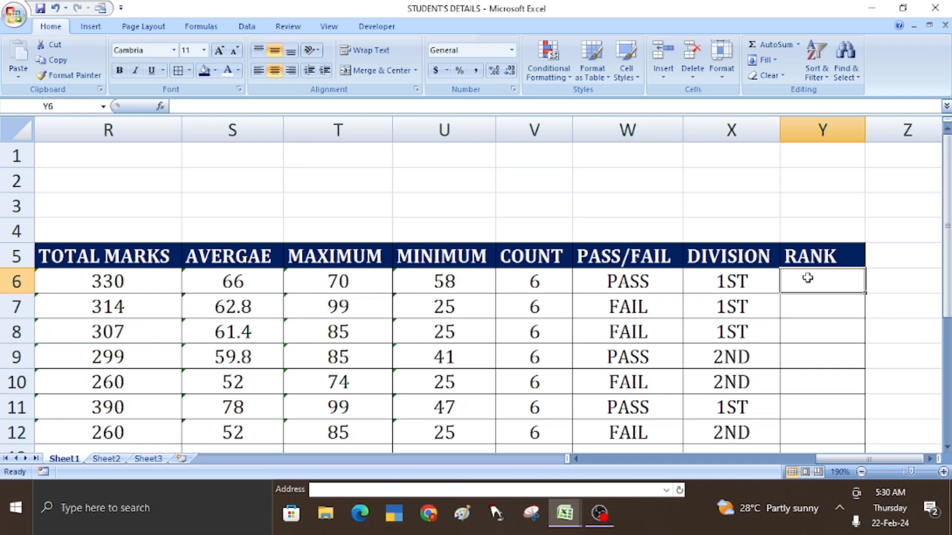
{"action": "type", "text": "="}
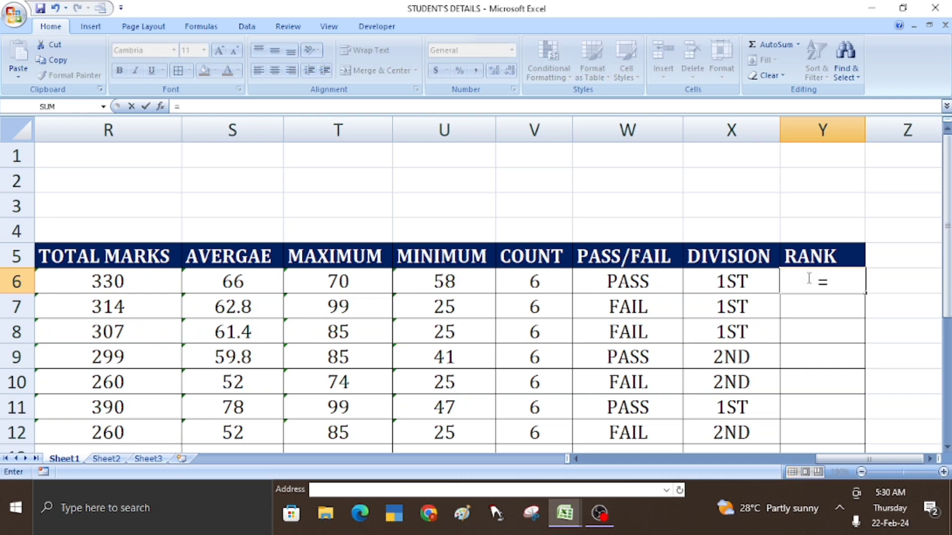
{"action": "key", "text": "BackSpace"}
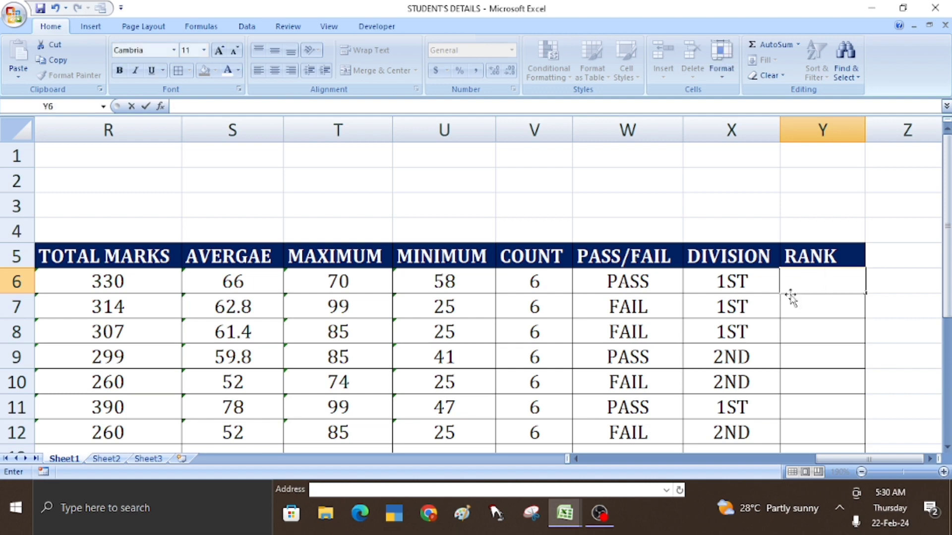
{"action": "left_click", "coordinate": [732, 337]}
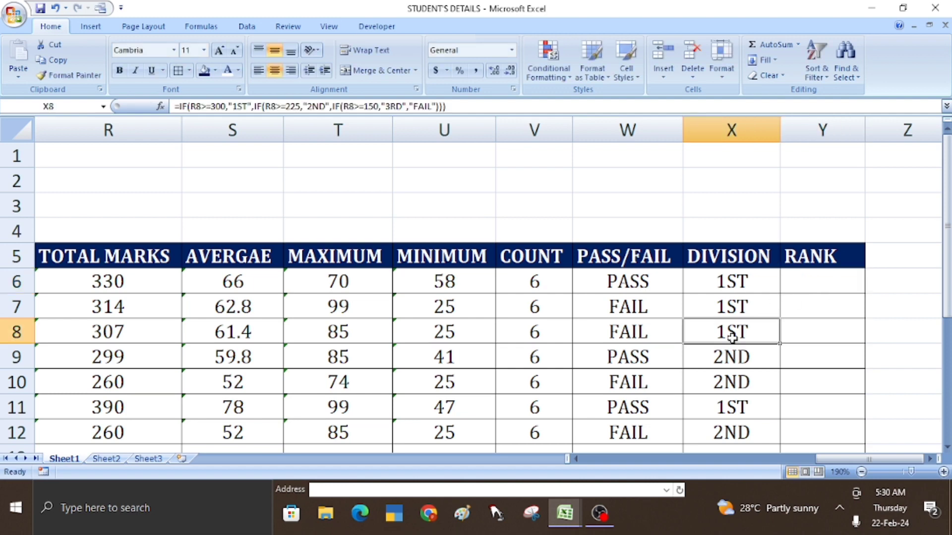
{"action": "left_click", "coordinate": [802, 289]}
{"action": "type", "text": "=R"}
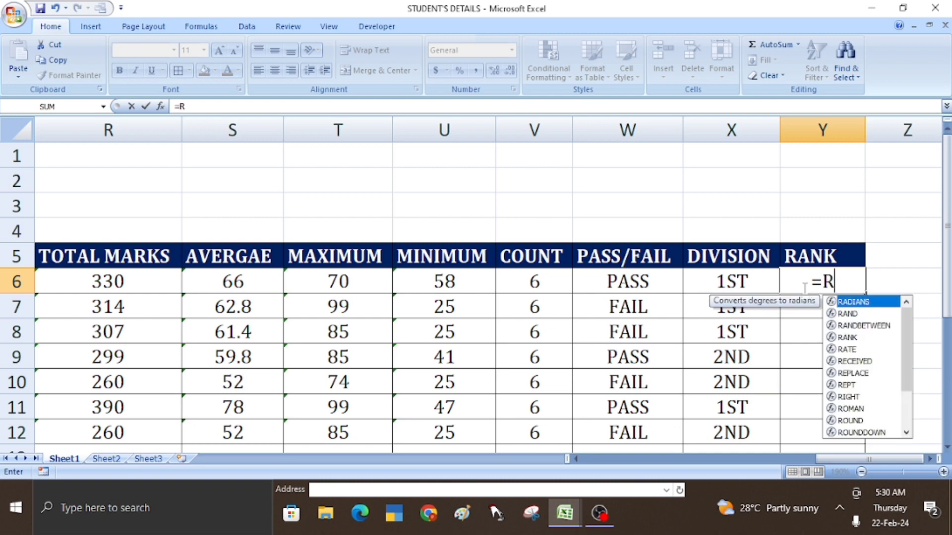
{"action": "type", "text": "ANK"}
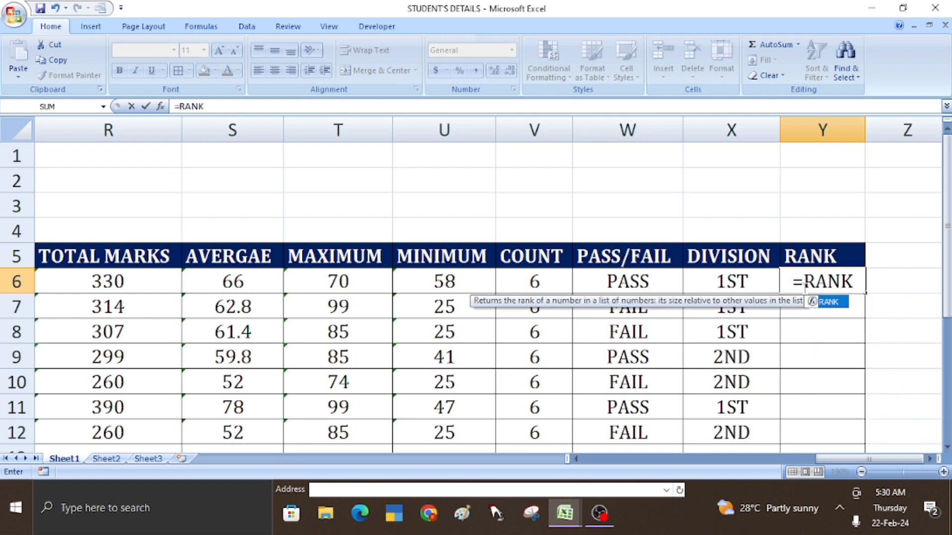
{"action": "type", "text": "("}
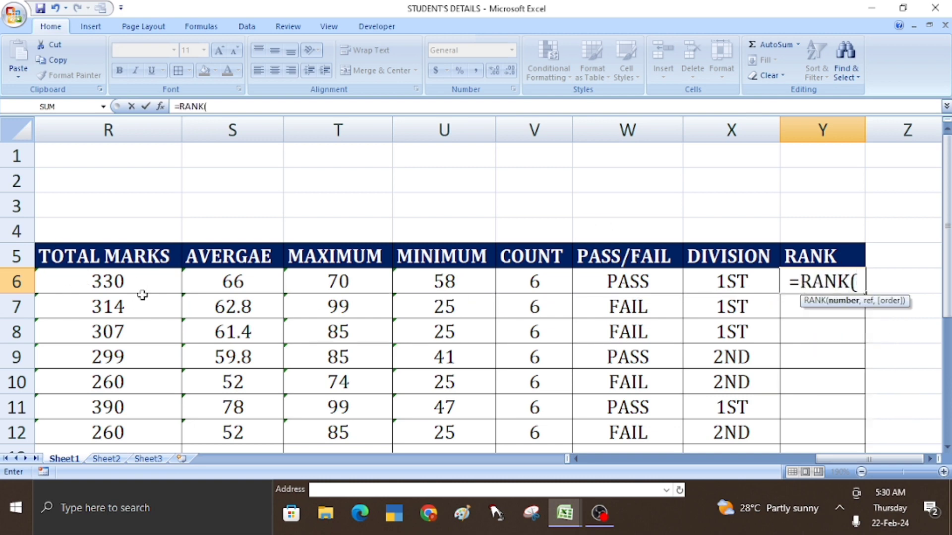
{"action": "left_click", "coordinate": [120, 283]}
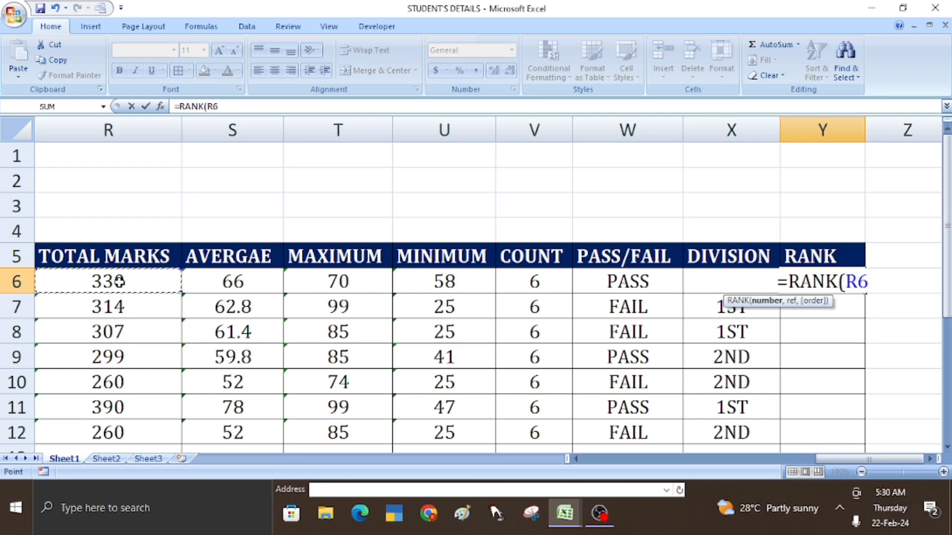
{"action": "type", "text": ","}
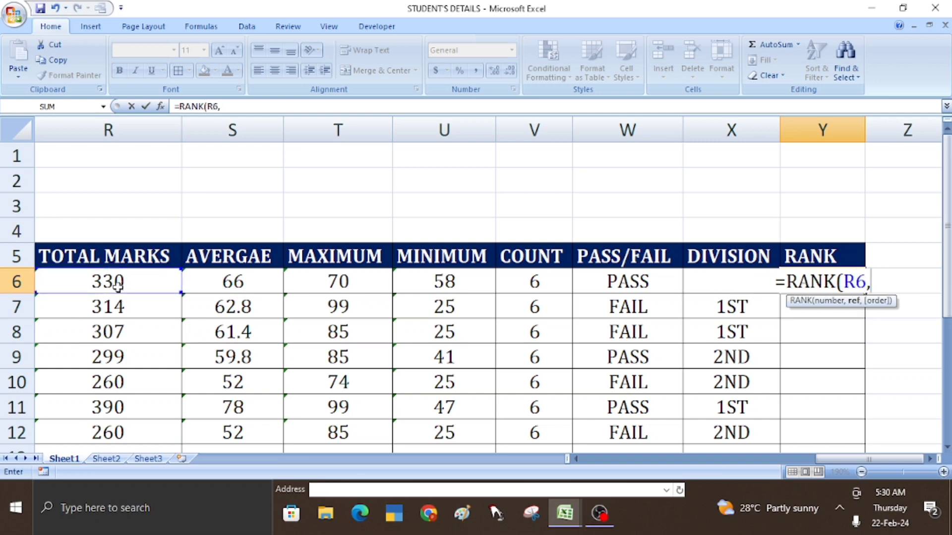
{"action": "left_click", "coordinate": [118, 286]}
{"action": "key", "text": "F8"}
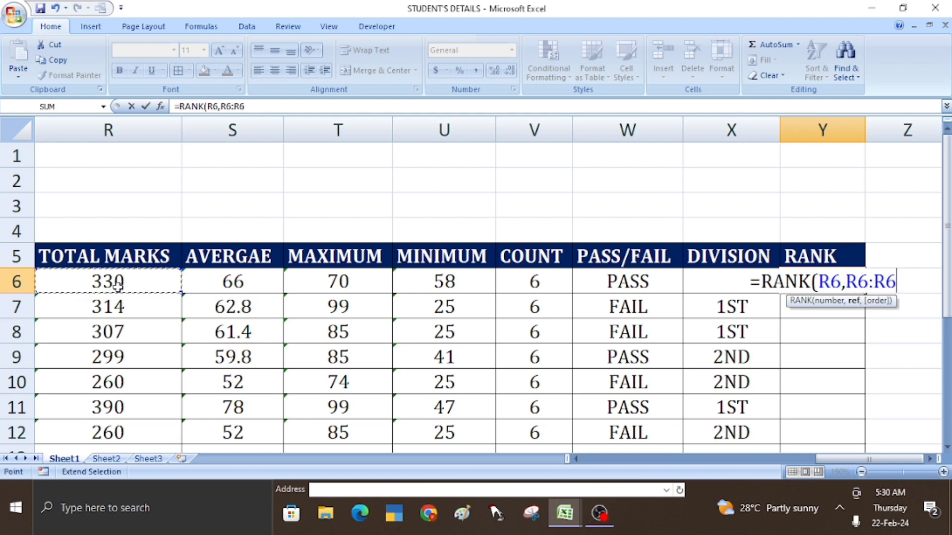
{"action": "left_click", "coordinate": [109, 435]}
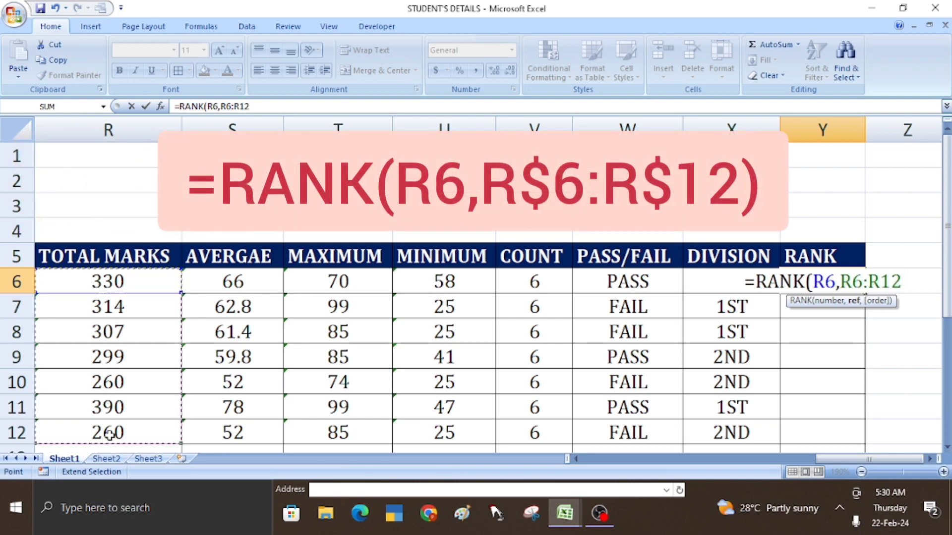
{"action": "key", "text": "Escape"}
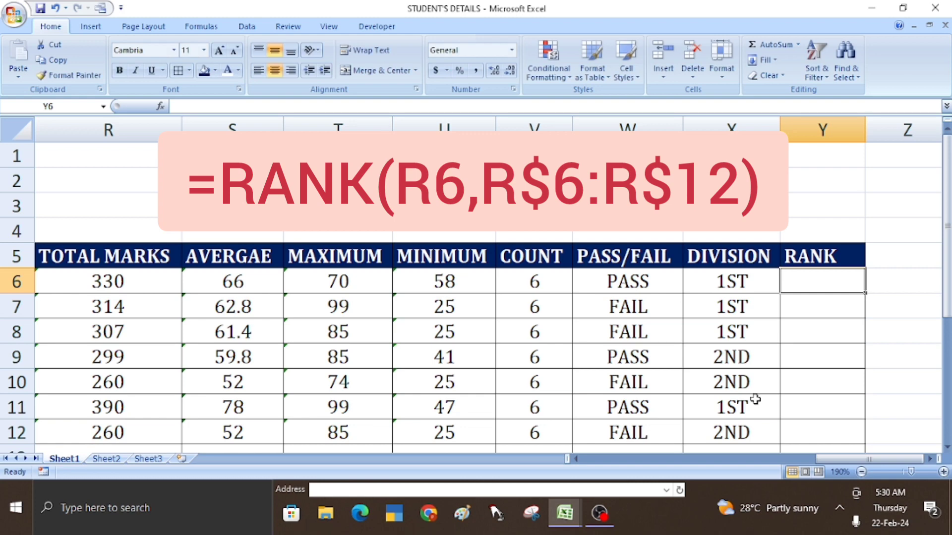
- In Y6, build =RANK(R6,R6:R12) to rank the first student's total of 330 against all totals
{"action": "type", "text": "="}
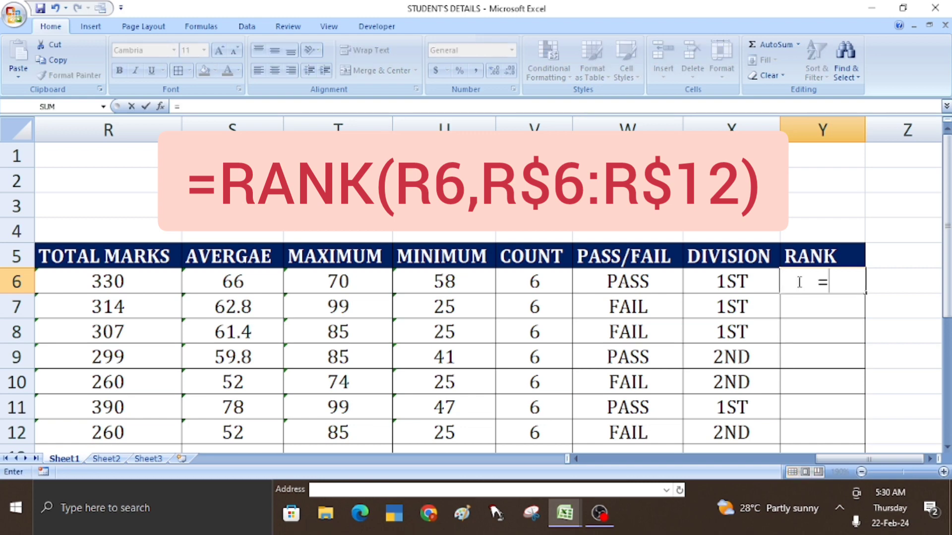
{"action": "type", "text": "RAN"}
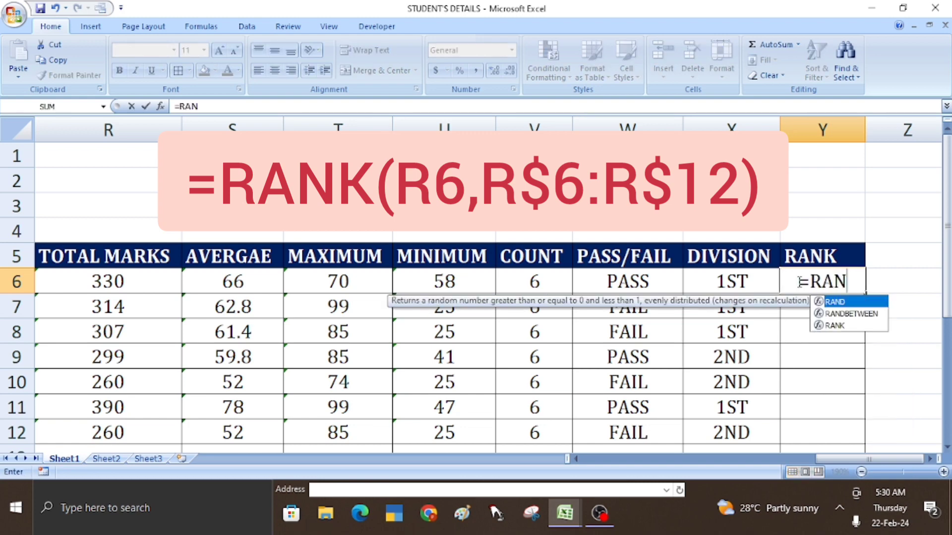
{"action": "type", "text": "K("}
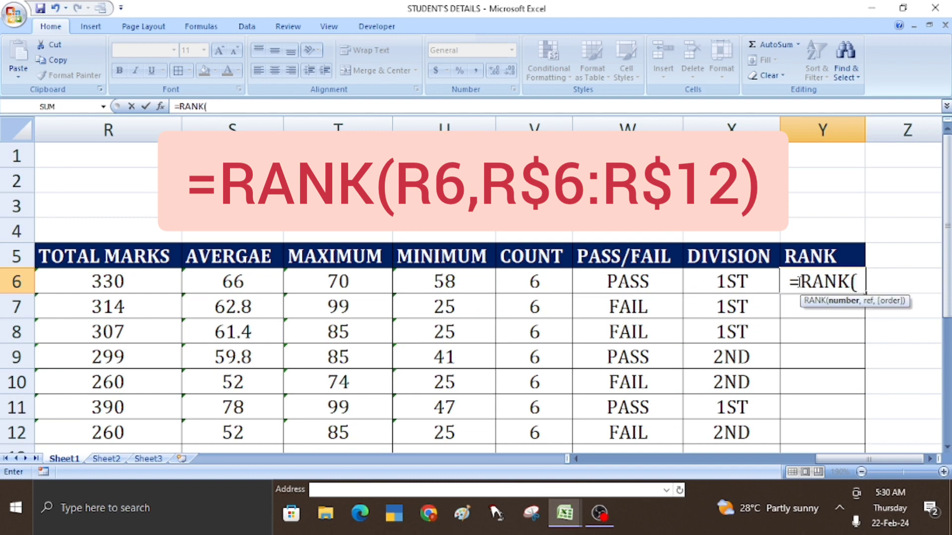
{"action": "left_click", "coordinate": [134, 283]}
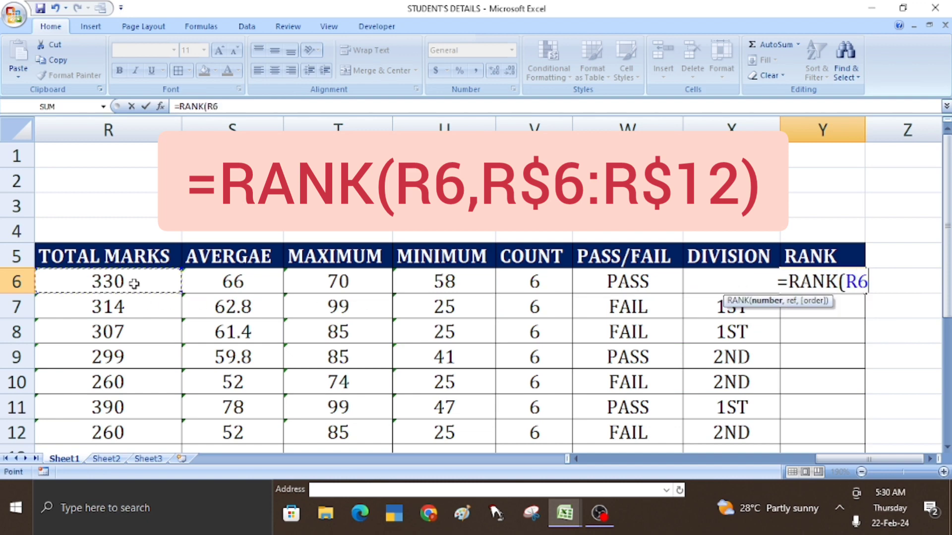
{"action": "type", "text": ","}
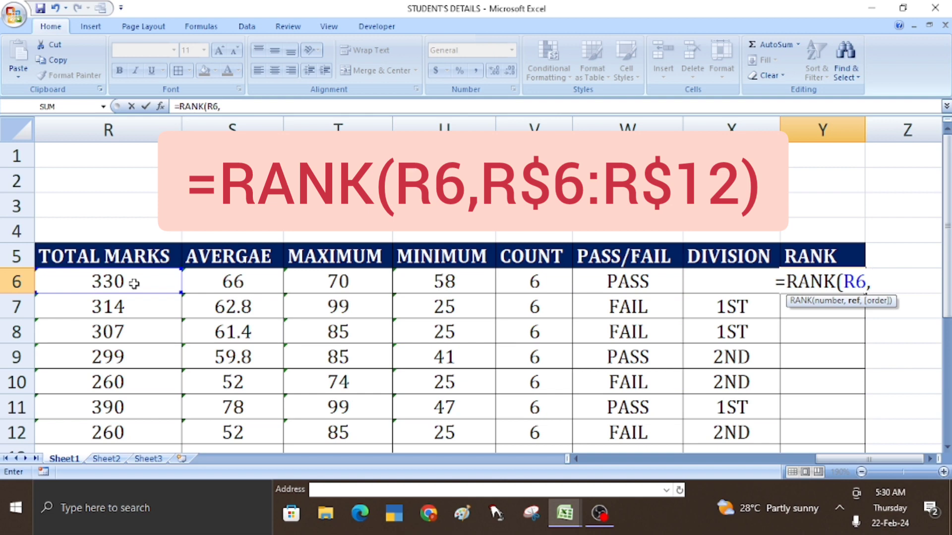
{"action": "left_click", "coordinate": [114, 283]}
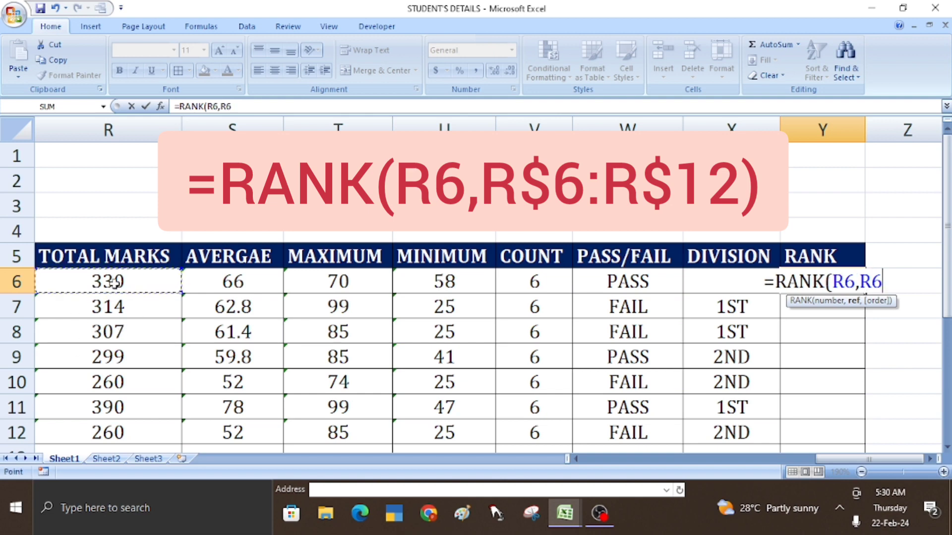
{"action": "key", "text": "F8"}
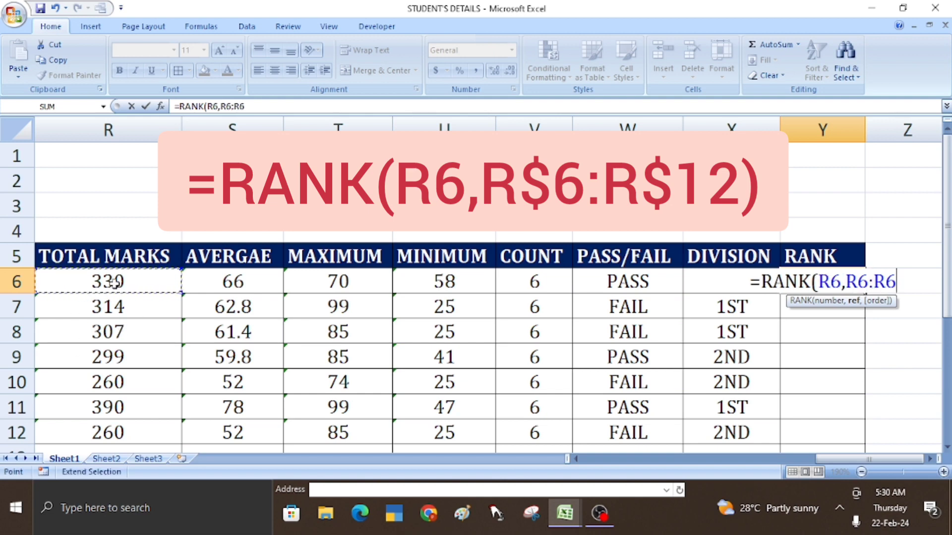
{"action": "left_click", "coordinate": [109, 433]}
{"action": "type", "text": ")"}
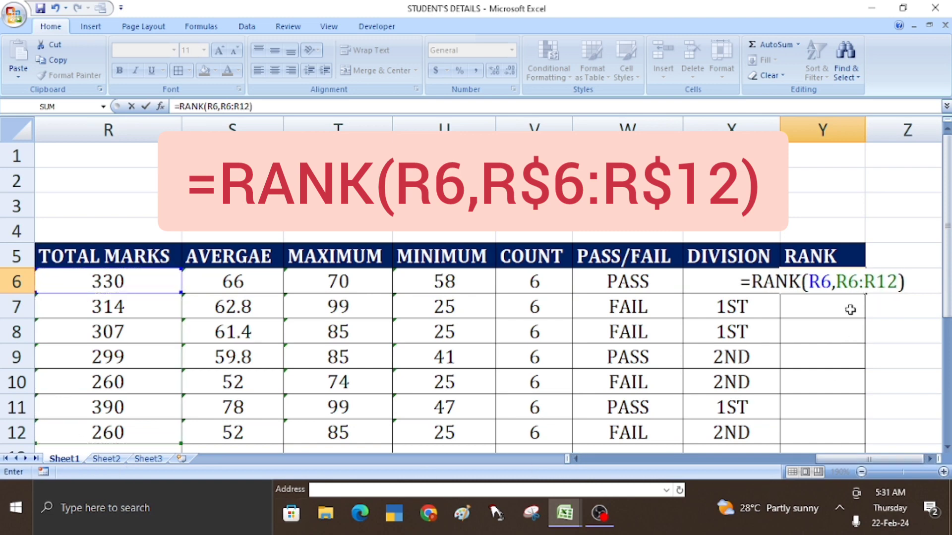
- Lock the range rows as R$6:R$12 and confirm the rank formula
{"action": "left_click", "coordinate": [848, 282]}
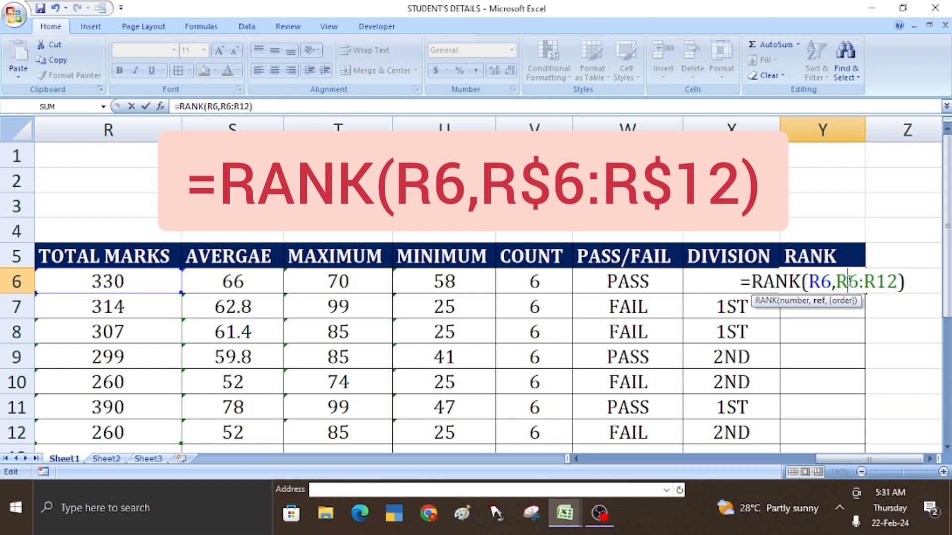
{"action": "type", "text": "$"}
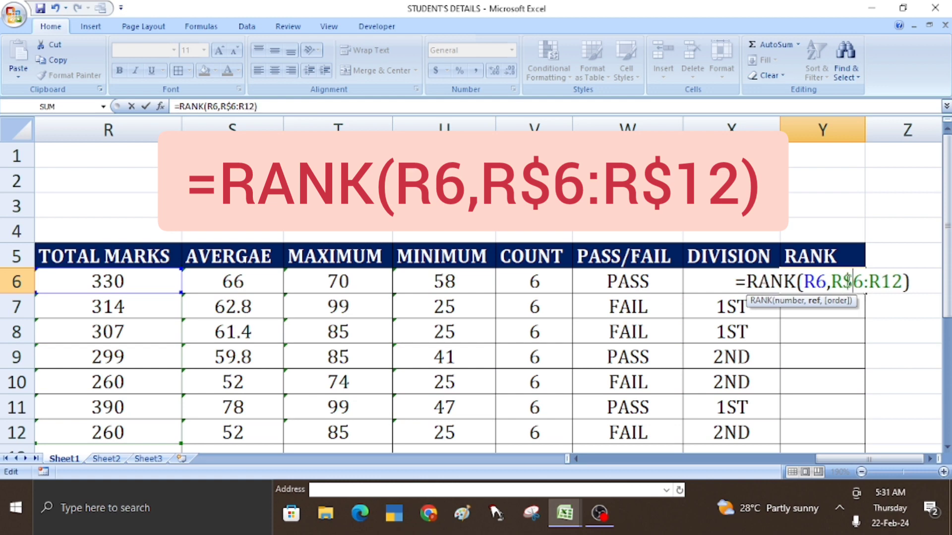
{"action": "left_click", "coordinate": [881, 286]}
{"action": "type", "text": "$"}
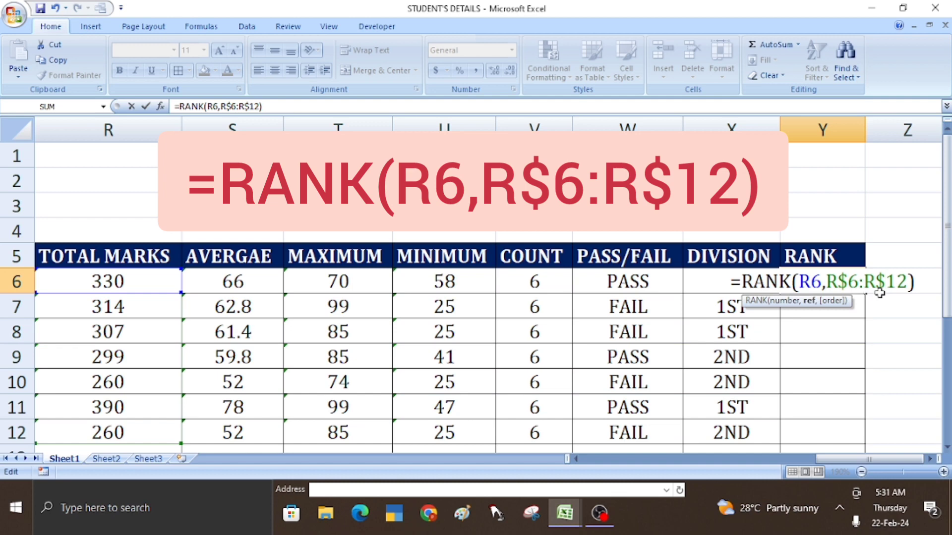
{"action": "key", "text": "Return"}
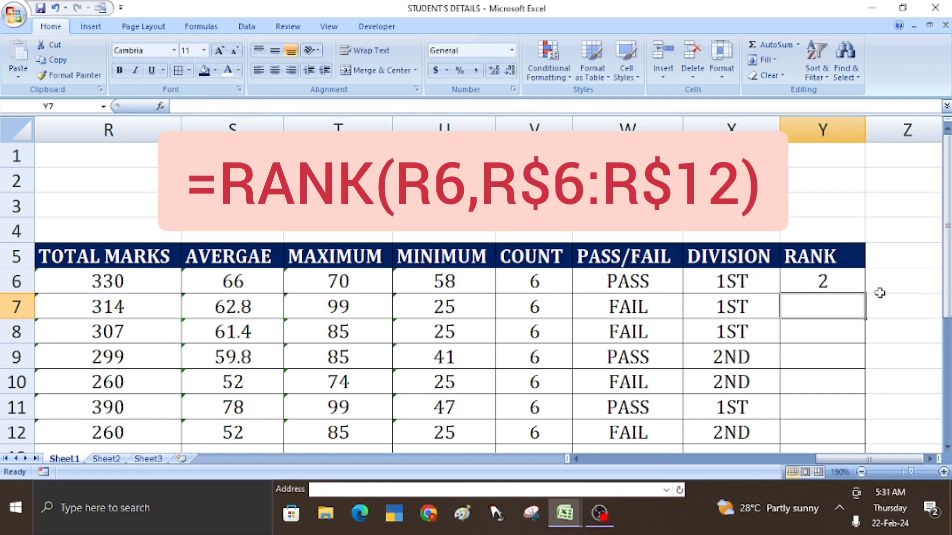
- Copy the Y6 rank formula down to Y12 and check each student's rank formula
{"action": "left_click", "coordinate": [820, 281]}
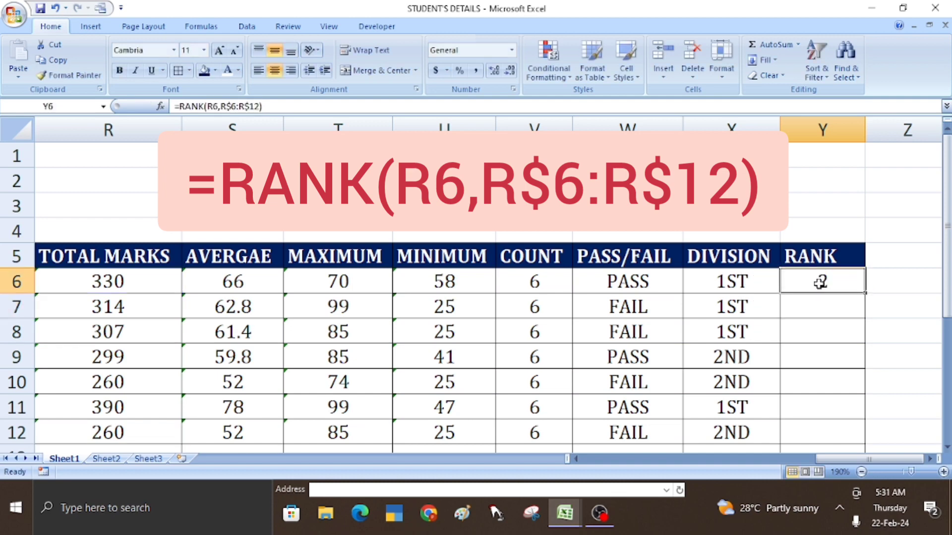
{"action": "double_click", "coordinate": [865, 293]}
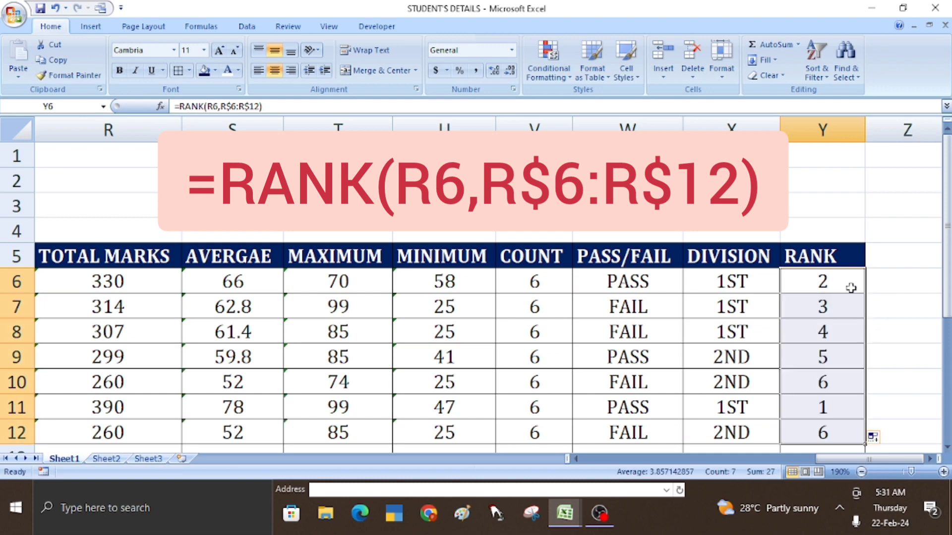
{"action": "left_click", "coordinate": [835, 281]}
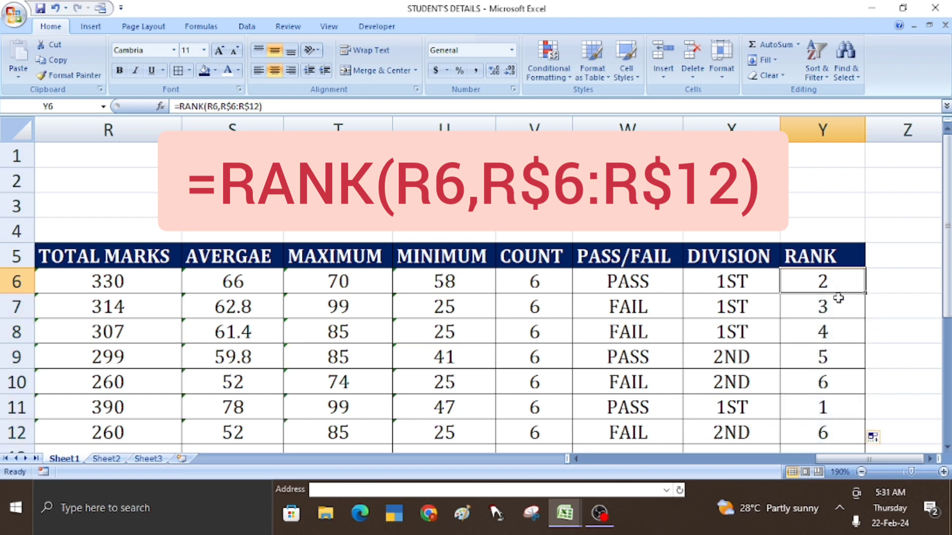
{"action": "left_click", "coordinate": [837, 302]}
{"action": "left_click", "coordinate": [834, 333]}
{"action": "left_click", "coordinate": [833, 358]}
{"action": "left_click", "coordinate": [839, 378]}
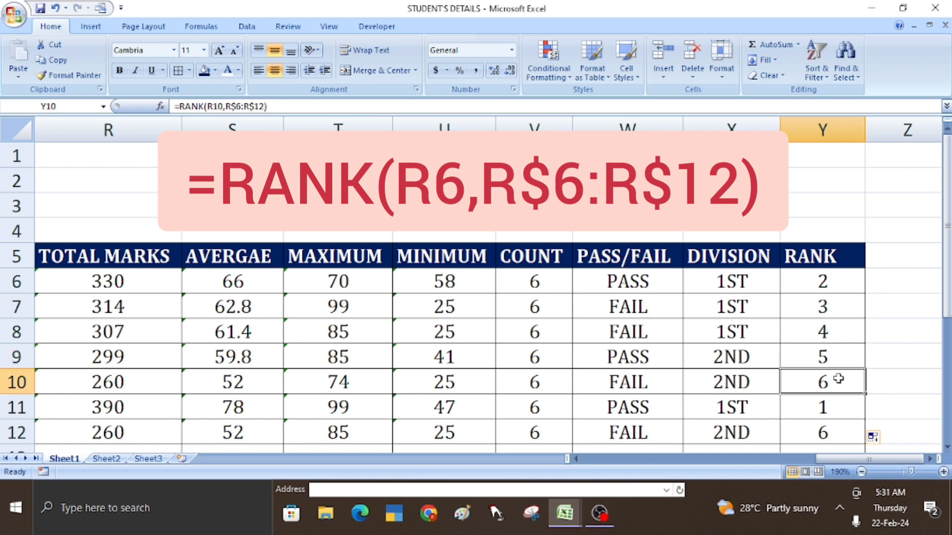
{"action": "left_click", "coordinate": [840, 408]}
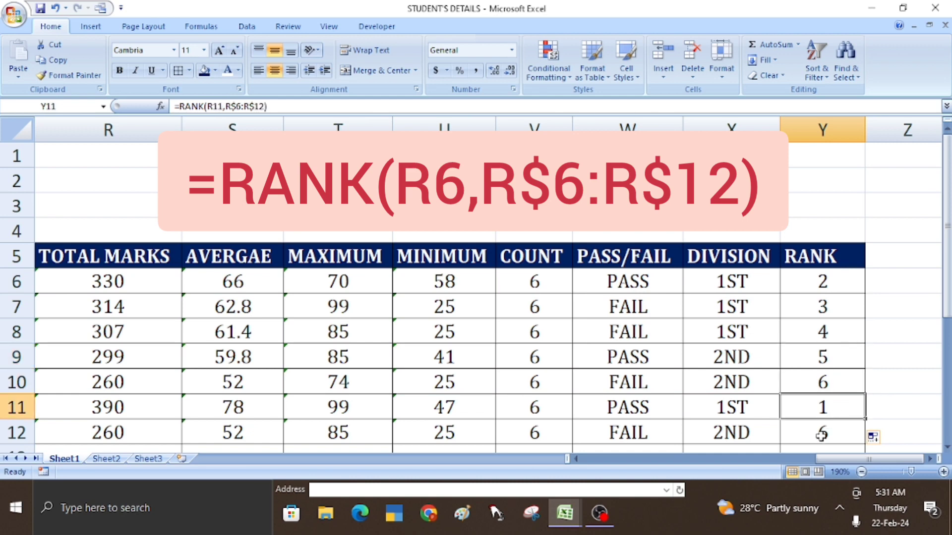
{"action": "left_click", "coordinate": [821, 435]}
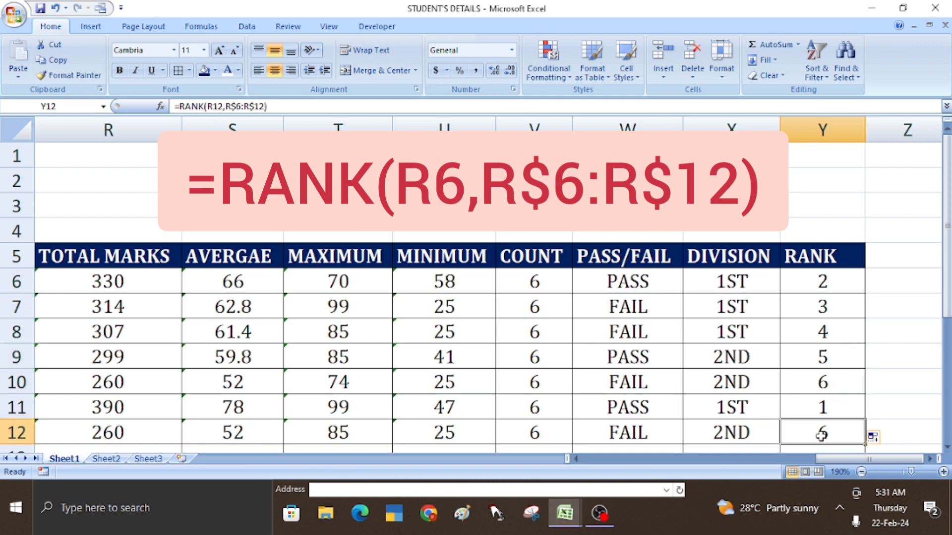
- Compare the tied rank 6 in rows 10 and 12 against their equal totals
{"action": "left_click", "coordinate": [826, 383]}
{"action": "left_click", "coordinate": [109, 383]}
{"action": "left_click", "coordinate": [110, 435]}
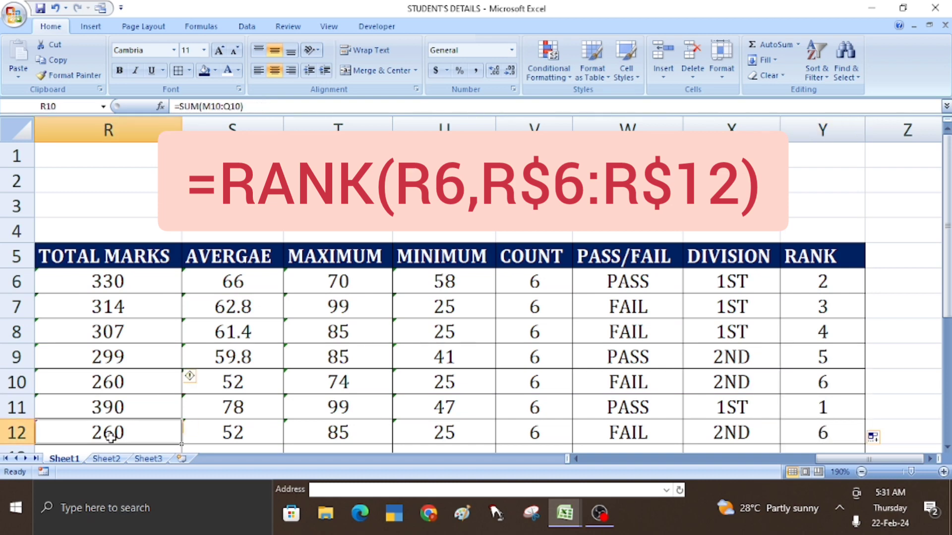
{"action": "left_click", "coordinate": [116, 387]}
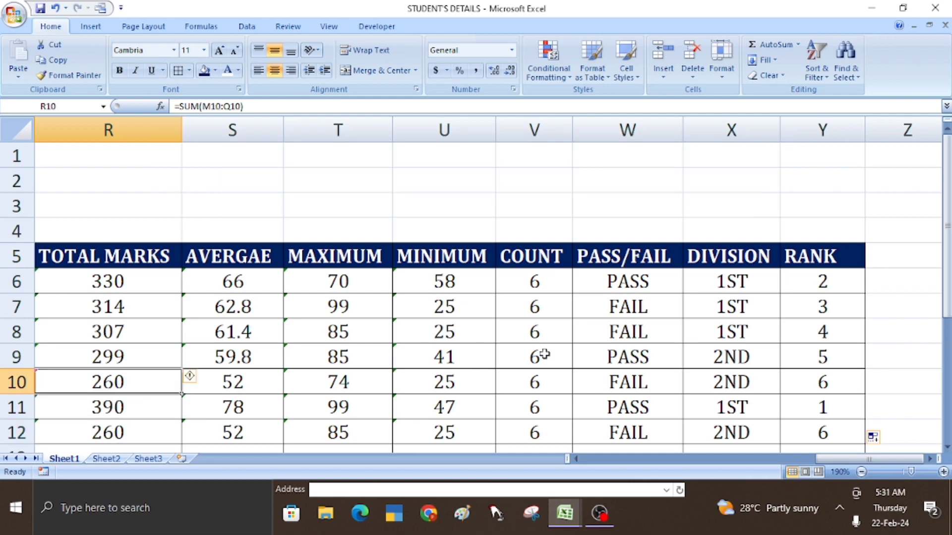
{"action": "left_click_drag", "start_coordinate": [814, 456], "coordinate": [605, 470]}
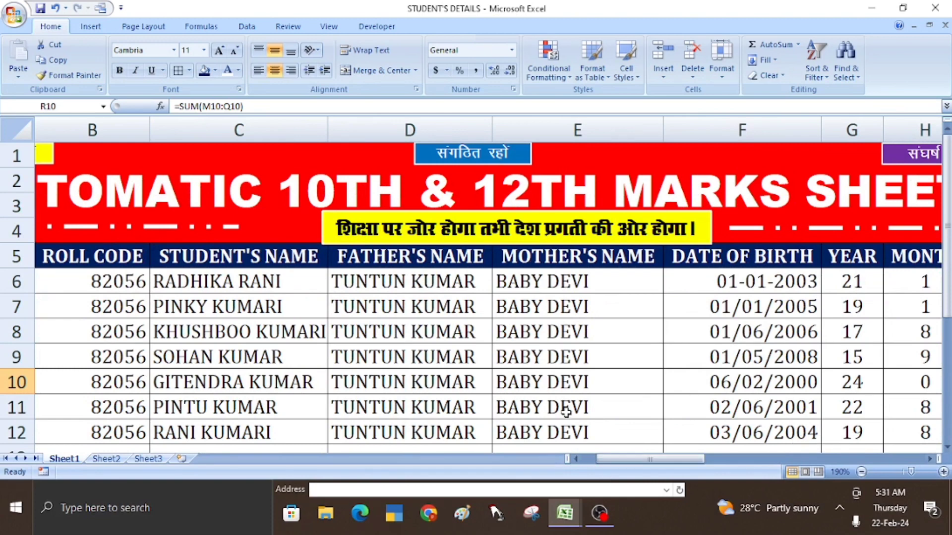